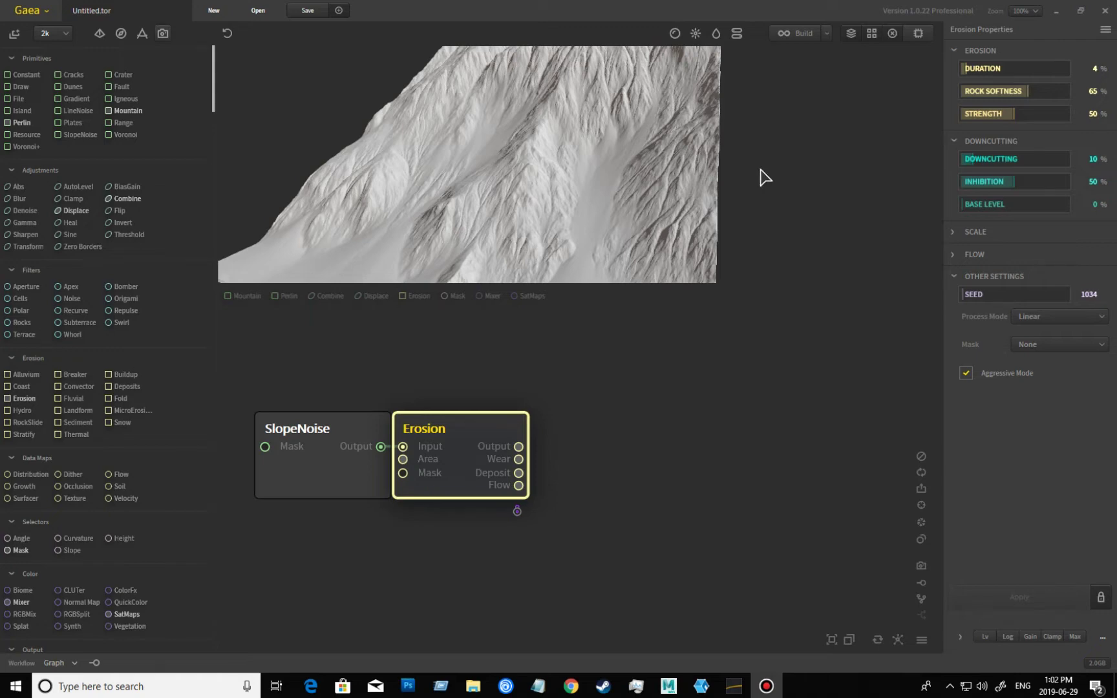
pyautogui.moveTo(640, 207); pyautogui.dragTo(653, 161)
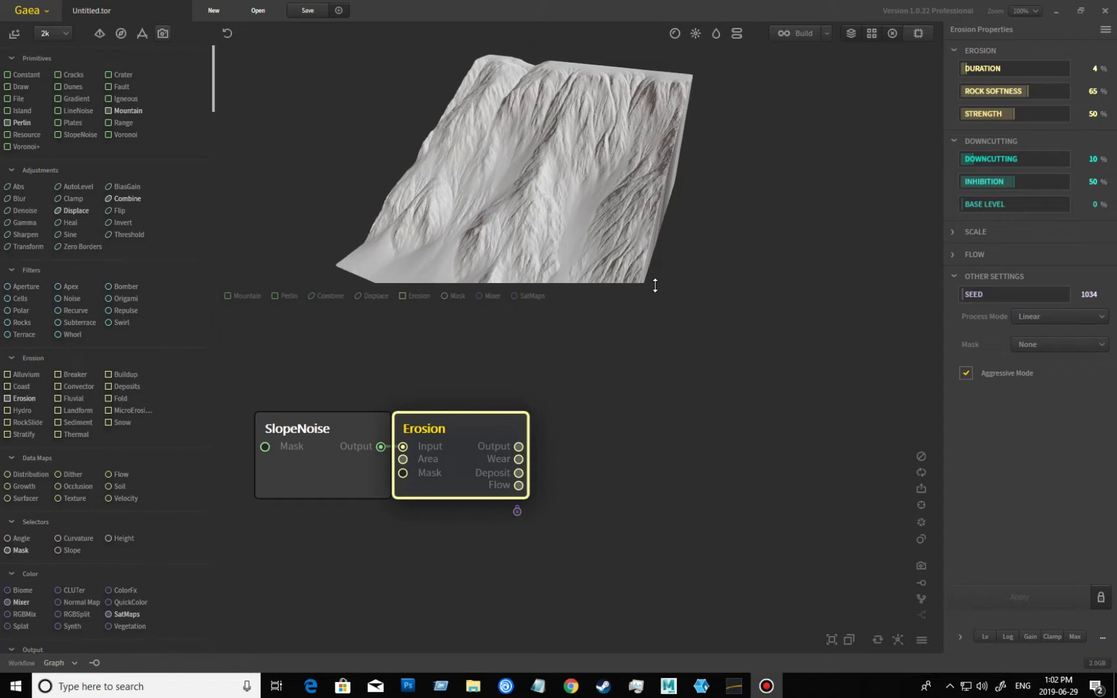
pyautogui.moveTo(655, 285); pyautogui.dragTo(655, 363)
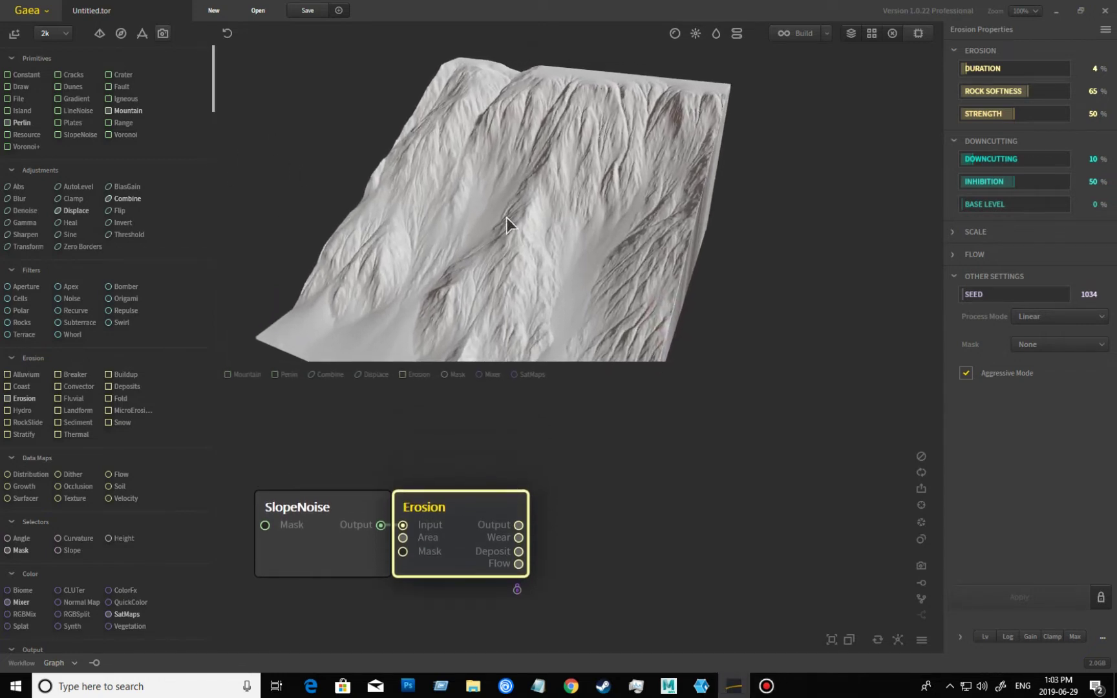
pyautogui.moveTo(631, 521); pyautogui.dragTo(626, 498, button='middle')
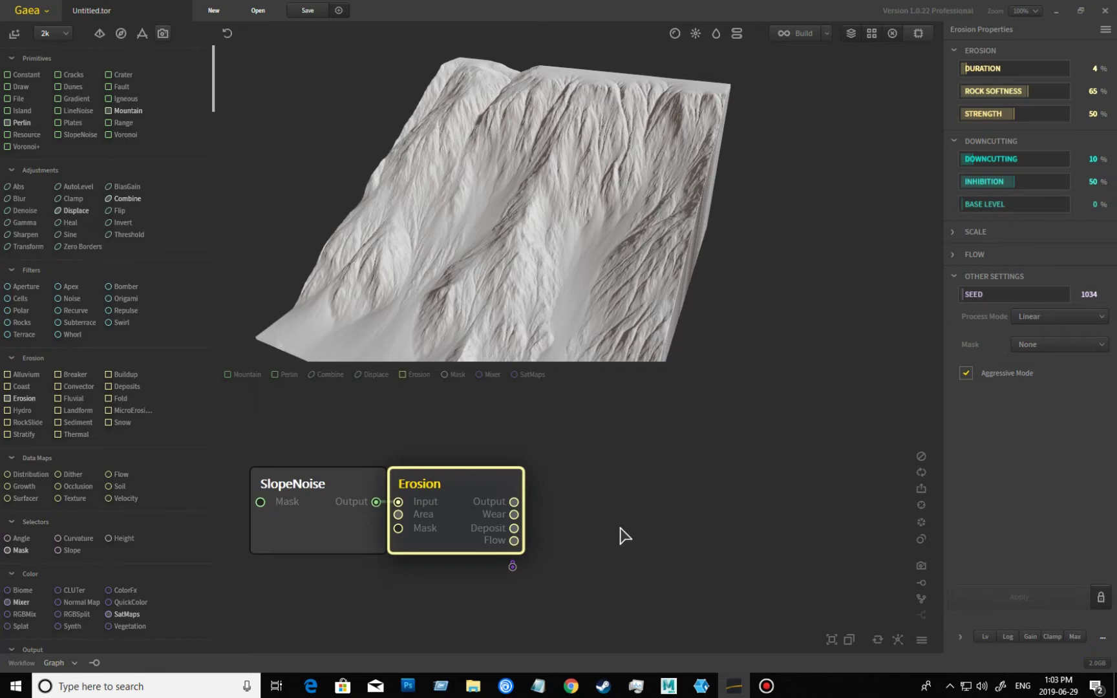
pyautogui.moveTo(617, 529); pyautogui.dragTo(606, 513, button='middle')
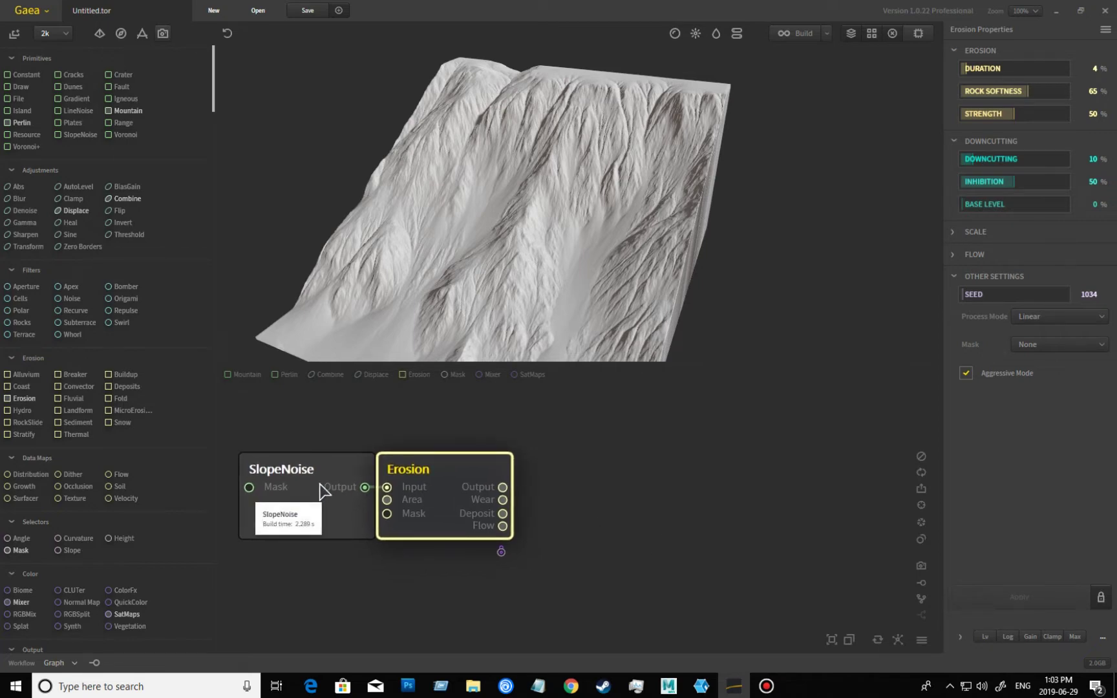
pyautogui.moveTo(418, 536)
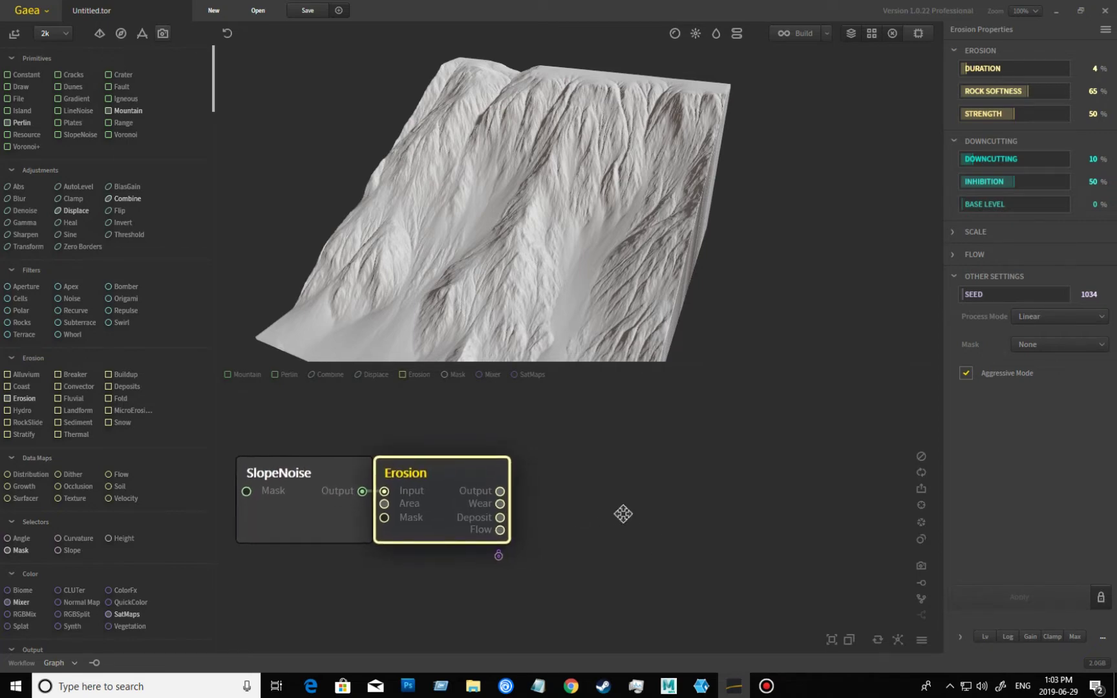
pyautogui.moveTo(623, 514); pyautogui.dragTo(620, 538, button='middle')
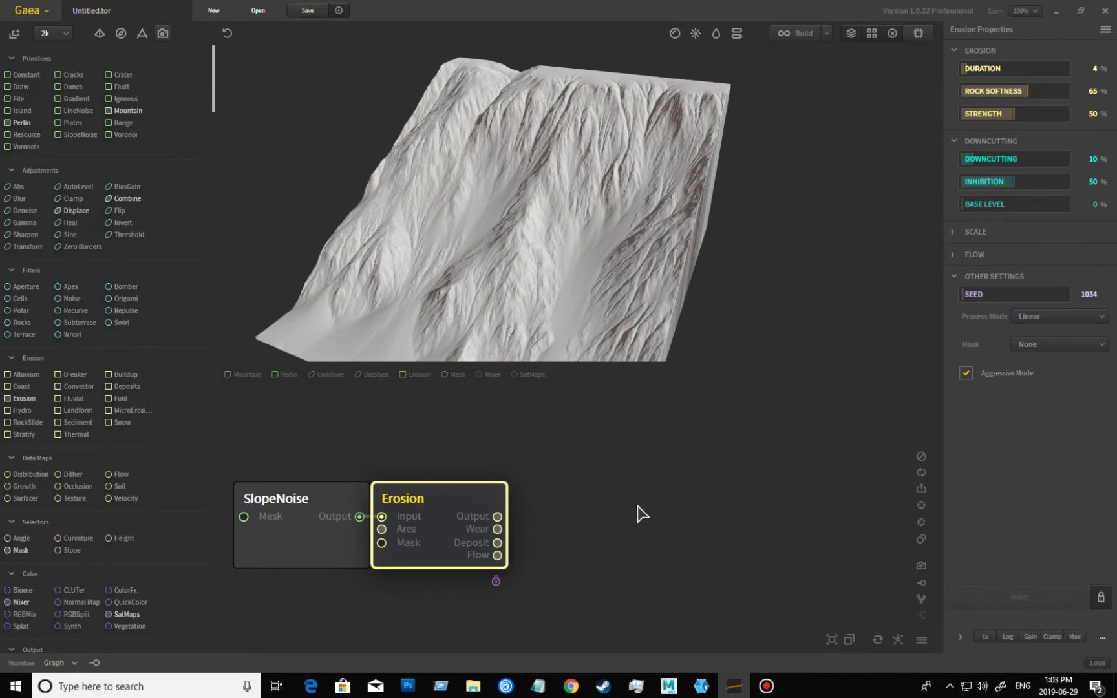
pyautogui.moveTo(638, 364); pyautogui.dragTo(638, 349)
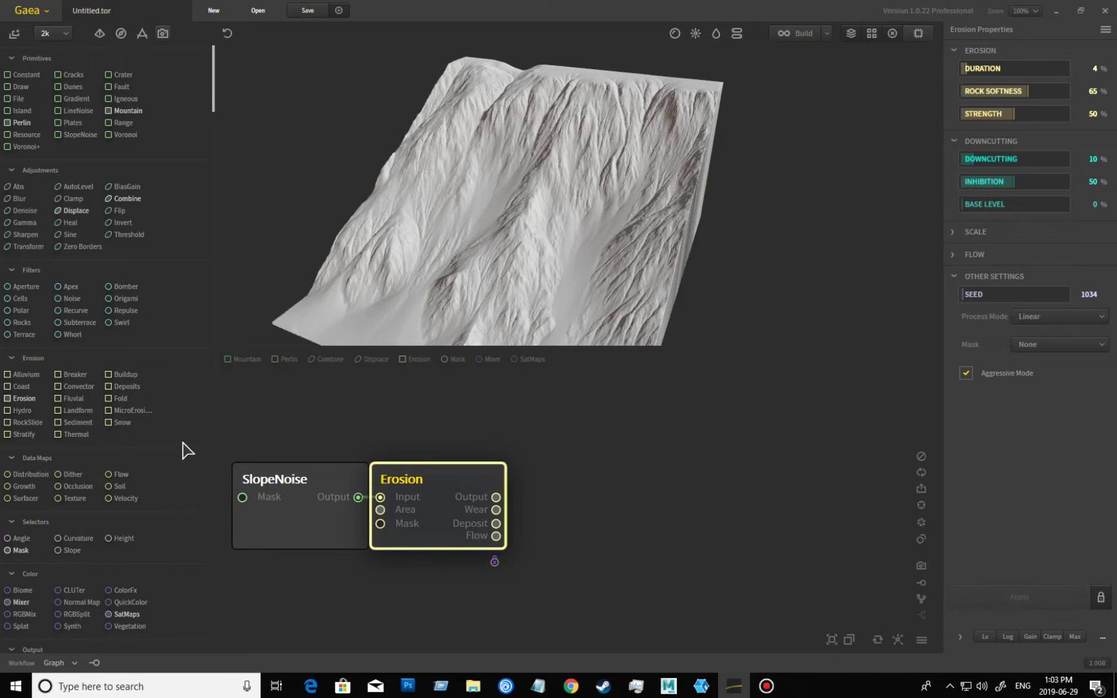
pyautogui.moveTo(120, 488); pyautogui.dragTo(624, 507)
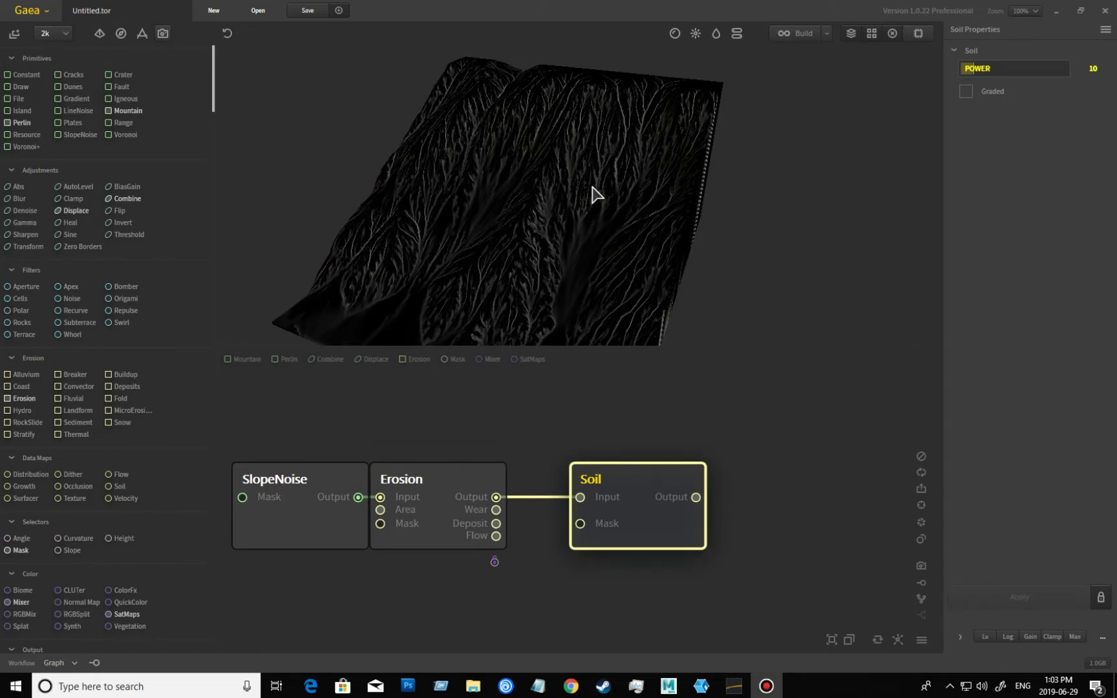
# - Enable Graded soil on the first Soil node and apply the change
pyautogui.click(966, 92)
pyautogui.click(1029, 595)
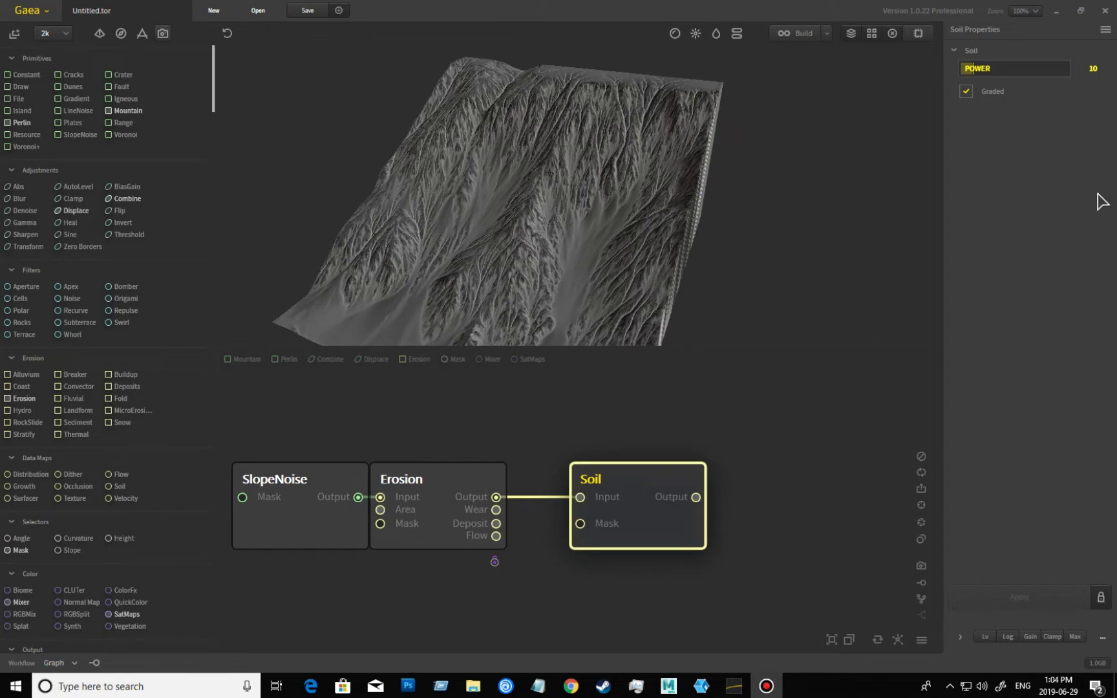
pyautogui.click(560, 223)
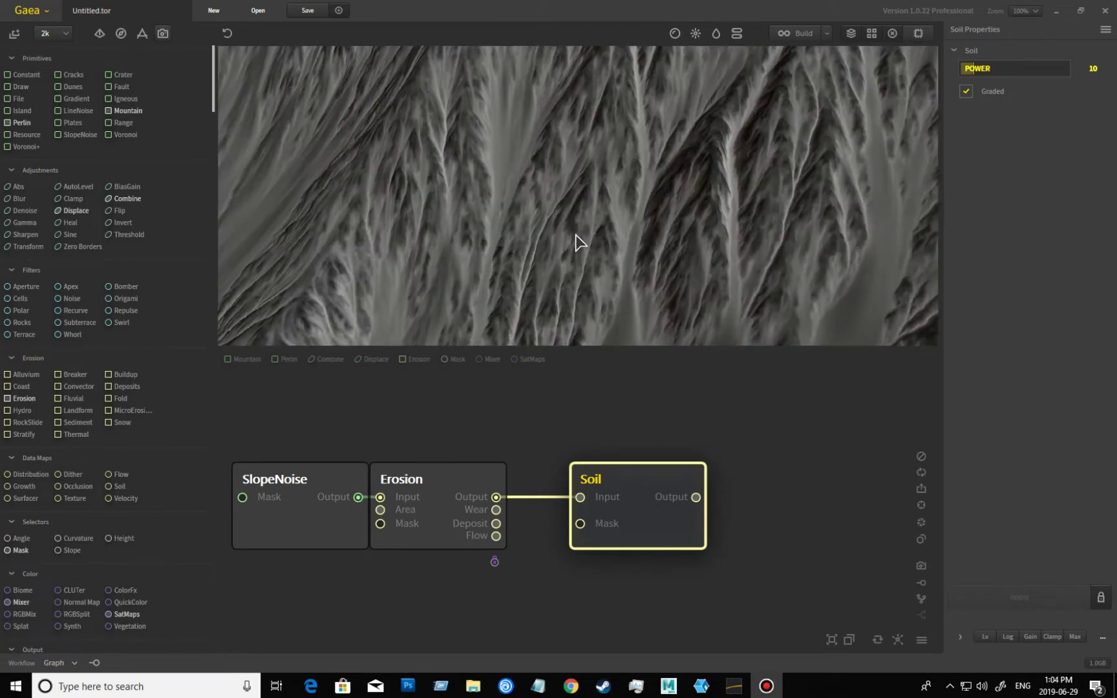
# - Chain a second Soil node after the first Soil node
pyautogui.moveTo(559, 249); pyautogui.dragTo(603, 294)
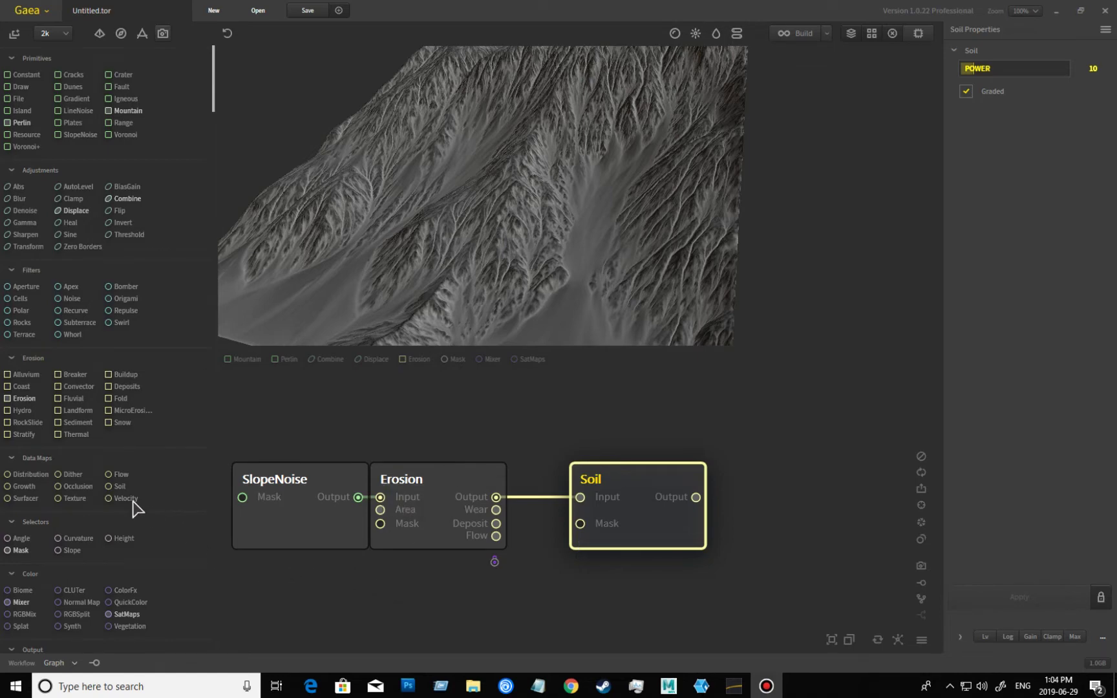
pyautogui.moveTo(114, 489); pyautogui.dragTo(650, 506)
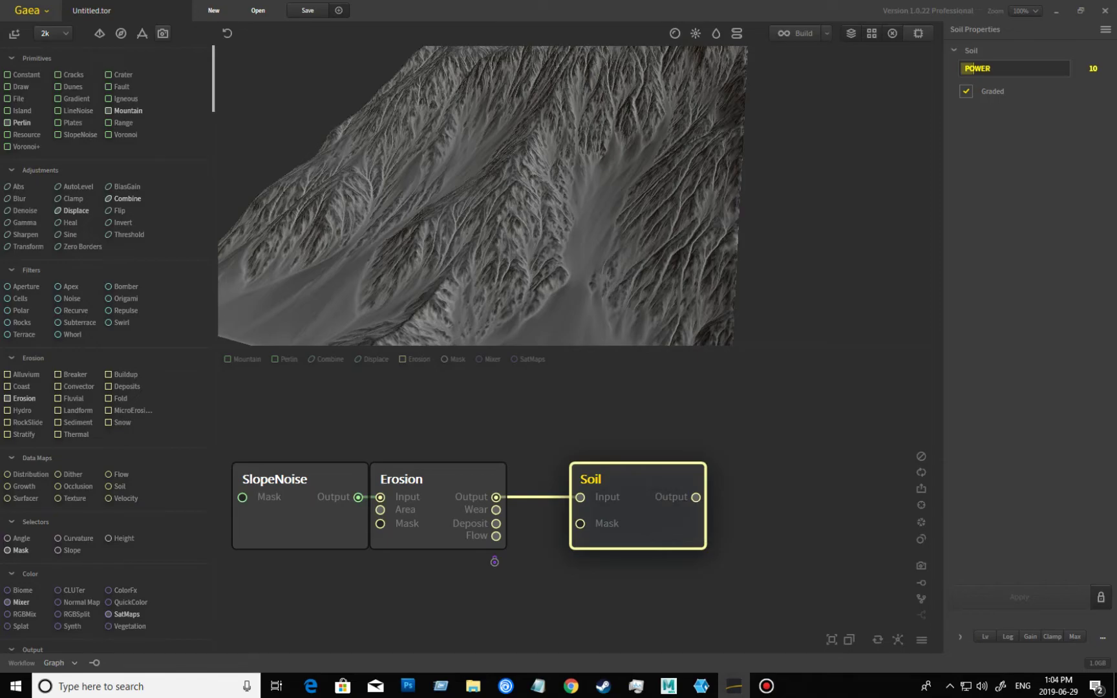
pyautogui.moveTo(650, 505); pyautogui.dragTo(652, 504)
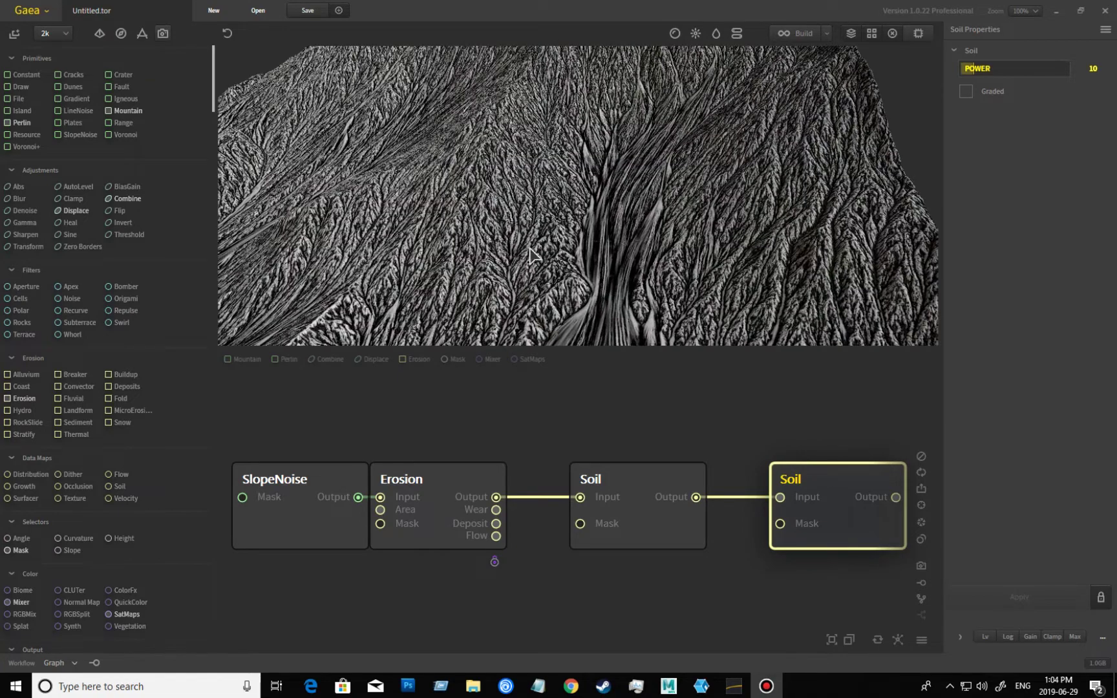
# - Turn on Graded for the second Soil node, apply it, and compare both Soil previews
pyautogui.click(967, 92)
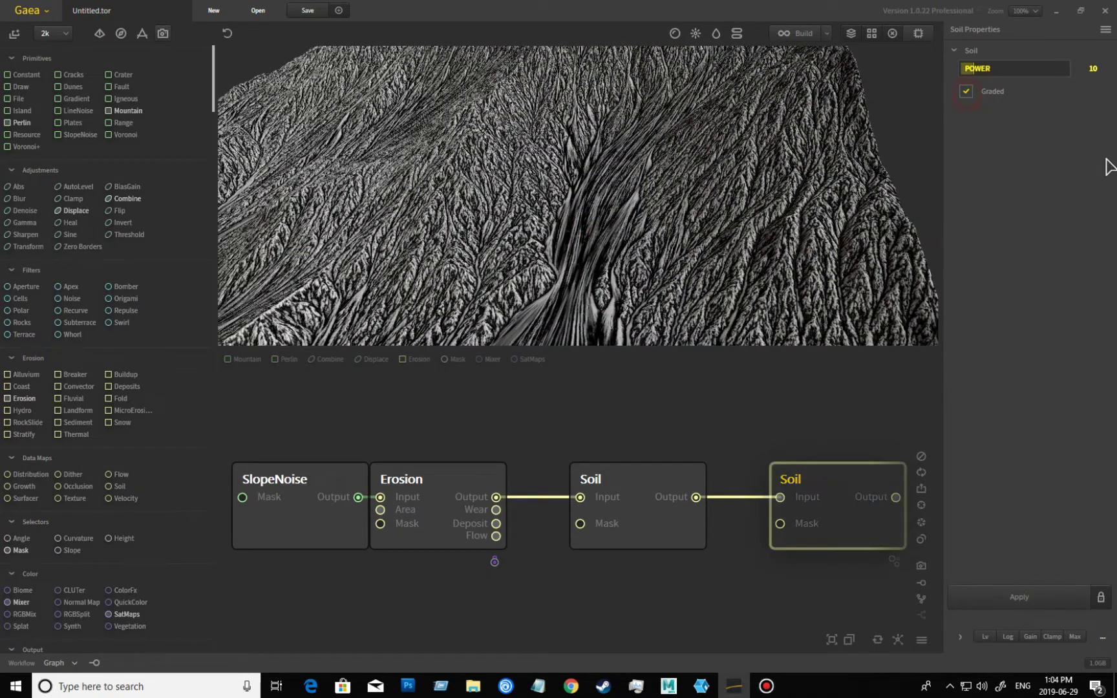
pyautogui.click(1044, 603)
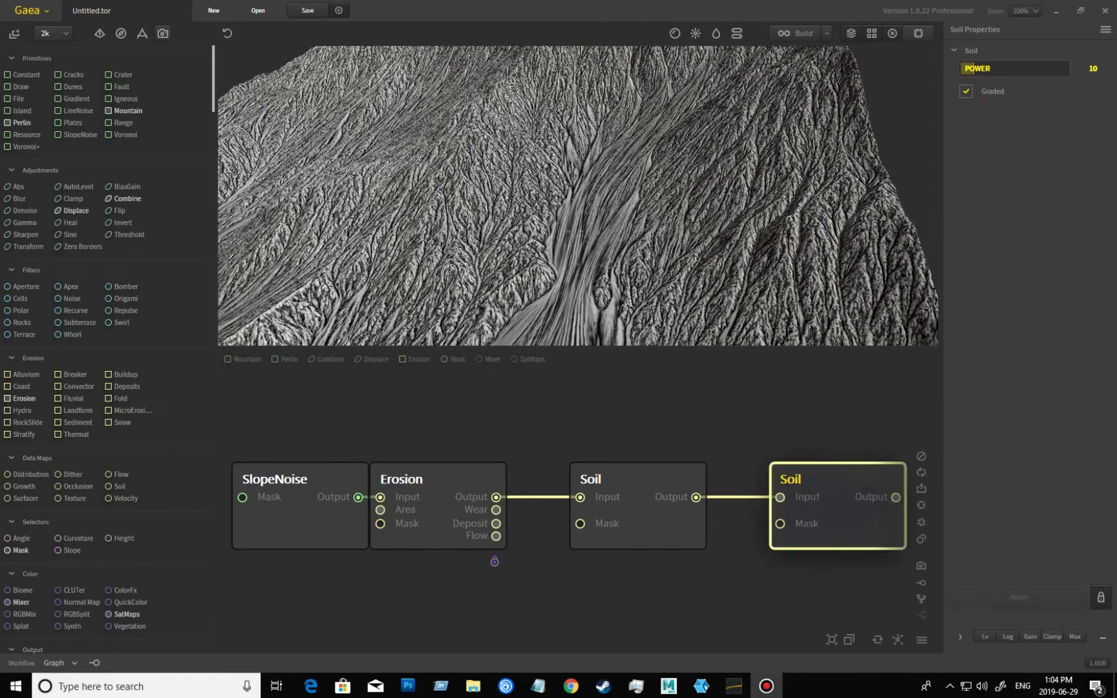
pyautogui.moveTo(719, 244); pyautogui.dragTo(687, 197)
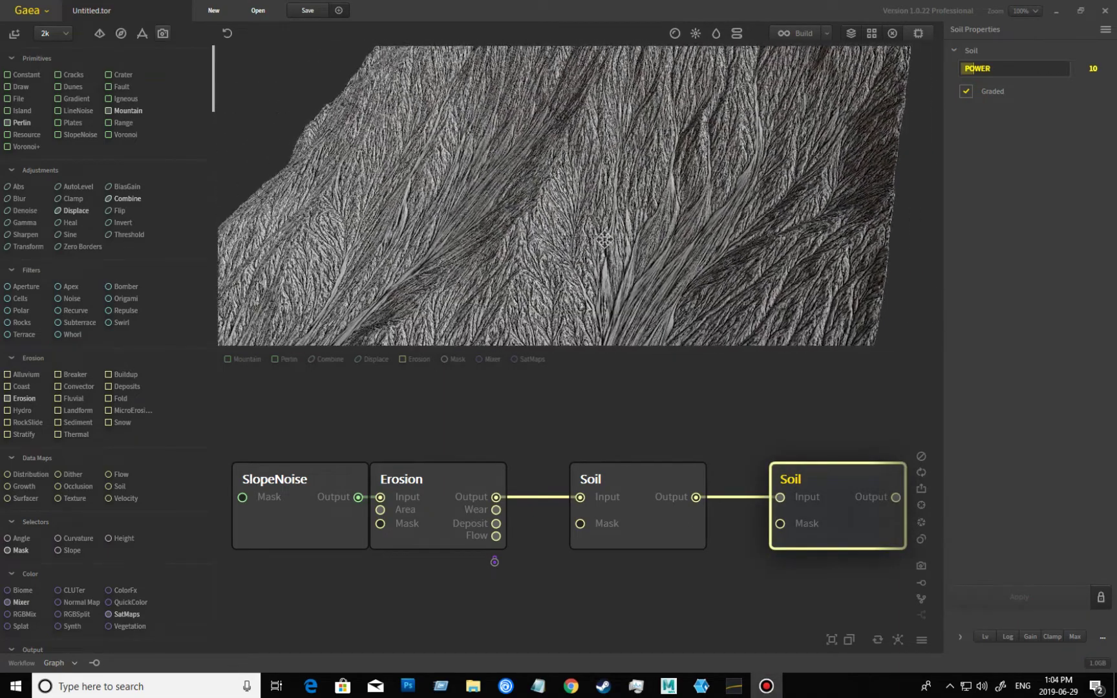
pyautogui.moveTo(597, 253); pyautogui.dragTo(607, 288)
pyautogui.click(630, 519)
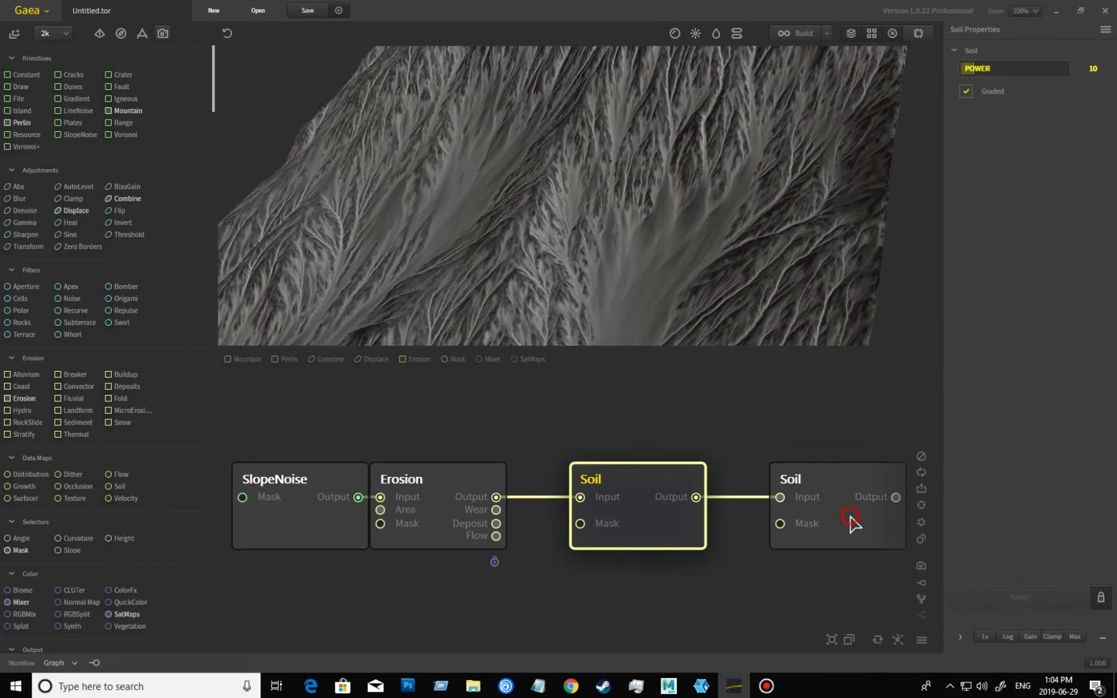
pyautogui.click(851, 521)
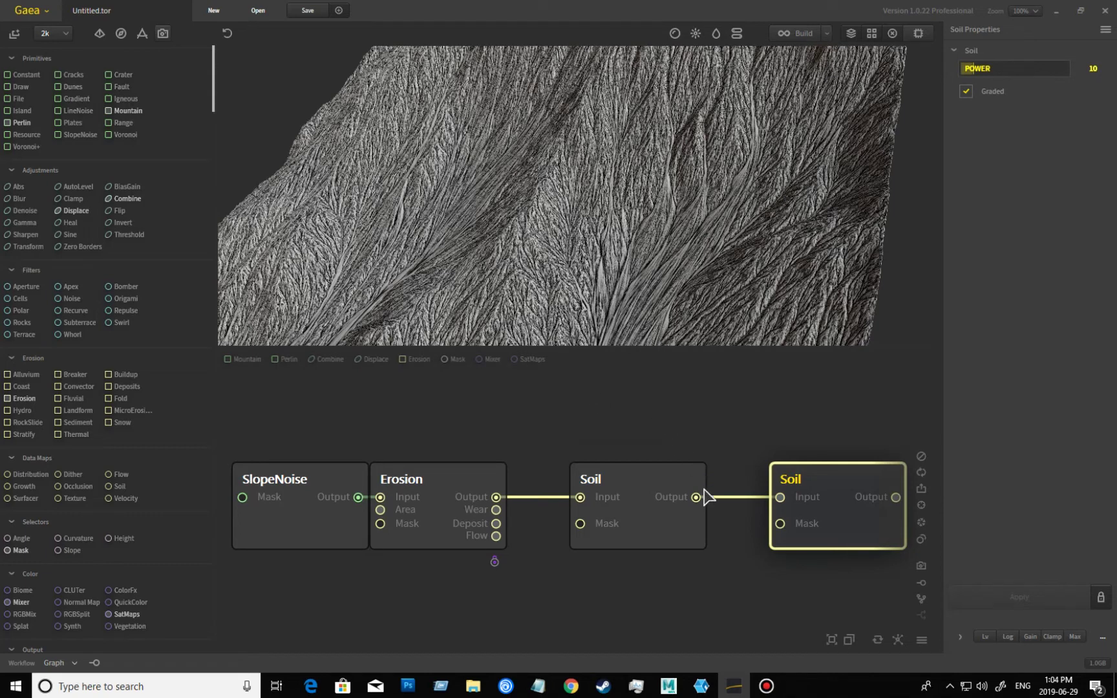
pyautogui.moveTo(843, 591); pyautogui.dragTo(702, 596, button='middle')
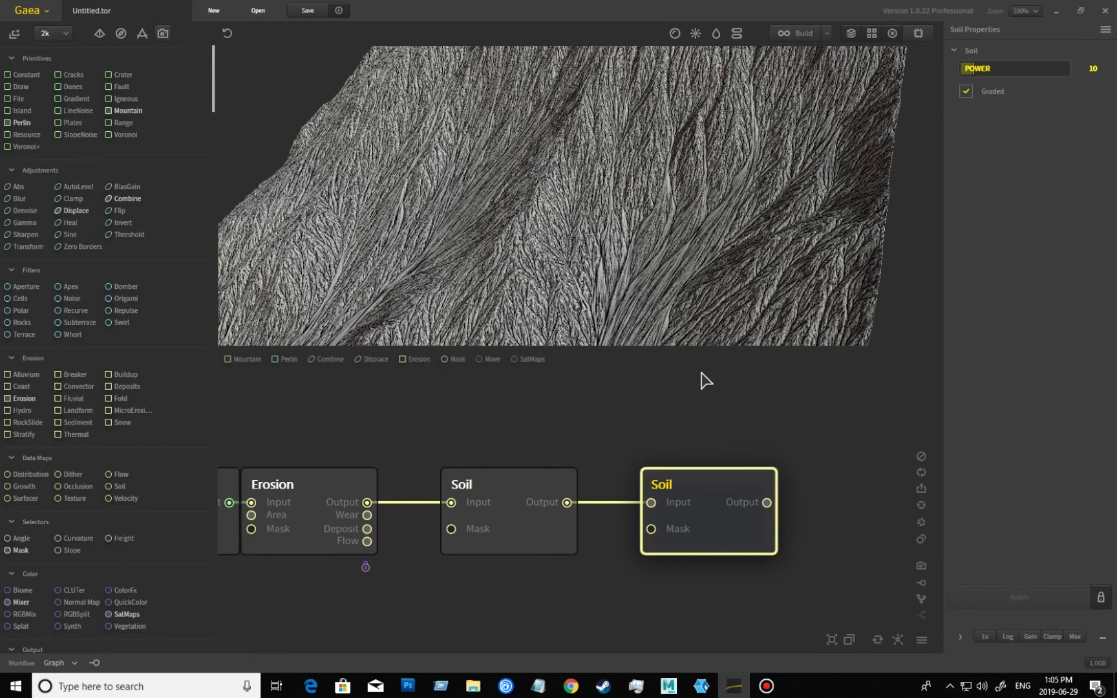
pyautogui.moveTo(674, 298); pyautogui.dragTo(678, 349)
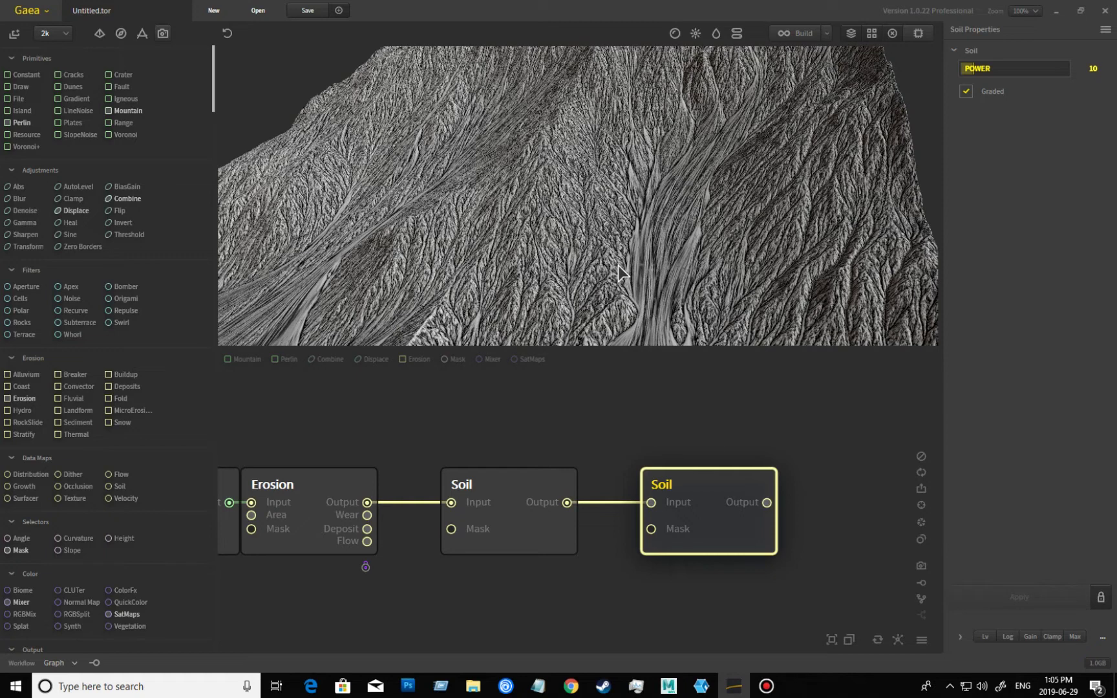
pyautogui.click(533, 486)
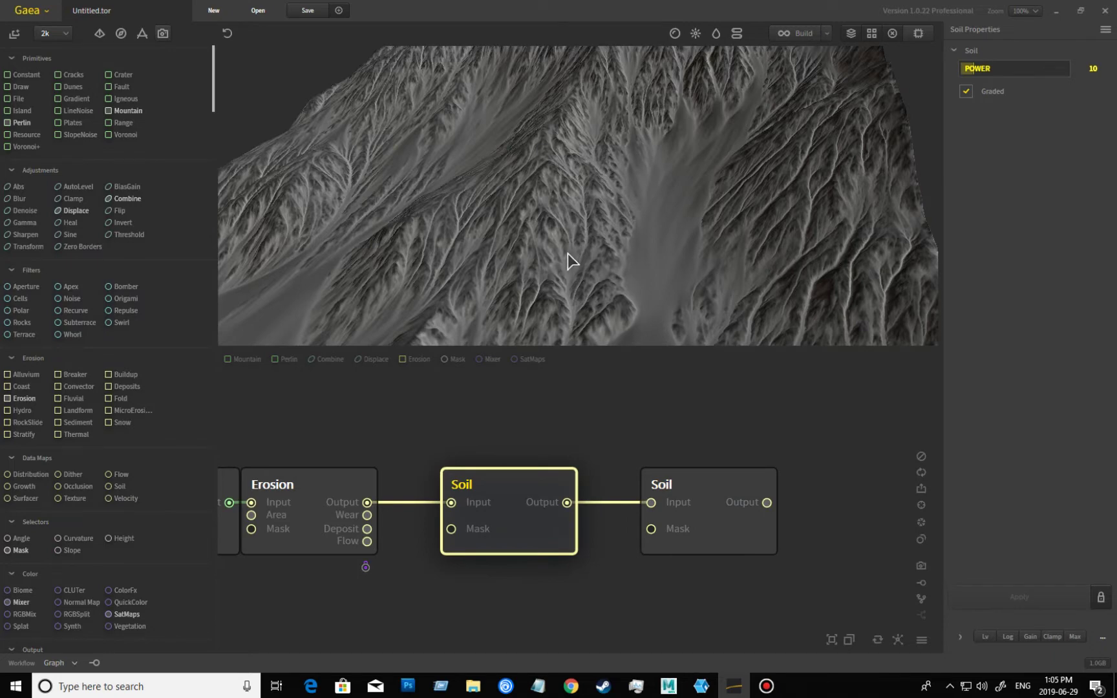
pyautogui.scroll(-4, 667, 460)
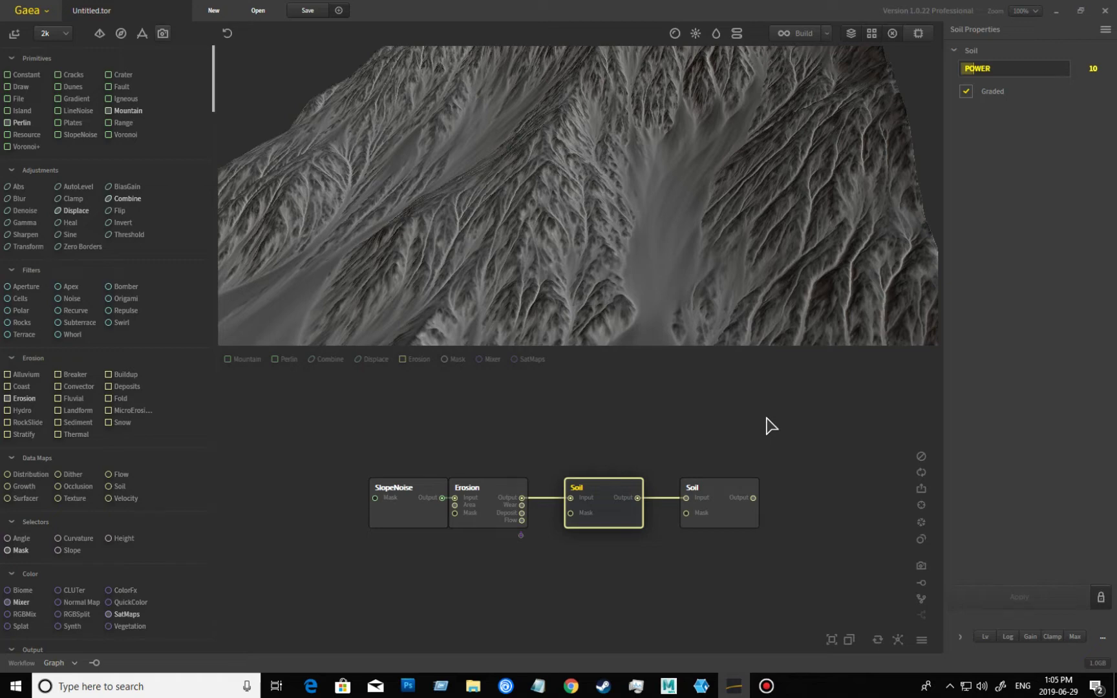
pyautogui.moveTo(760, 227)
pyautogui.mouseDown()
pyautogui.moveTo(740, 232)
pyautogui.moveTo(735, 204)
pyautogui.moveTo(760, 207)
pyautogui.mouseUp()
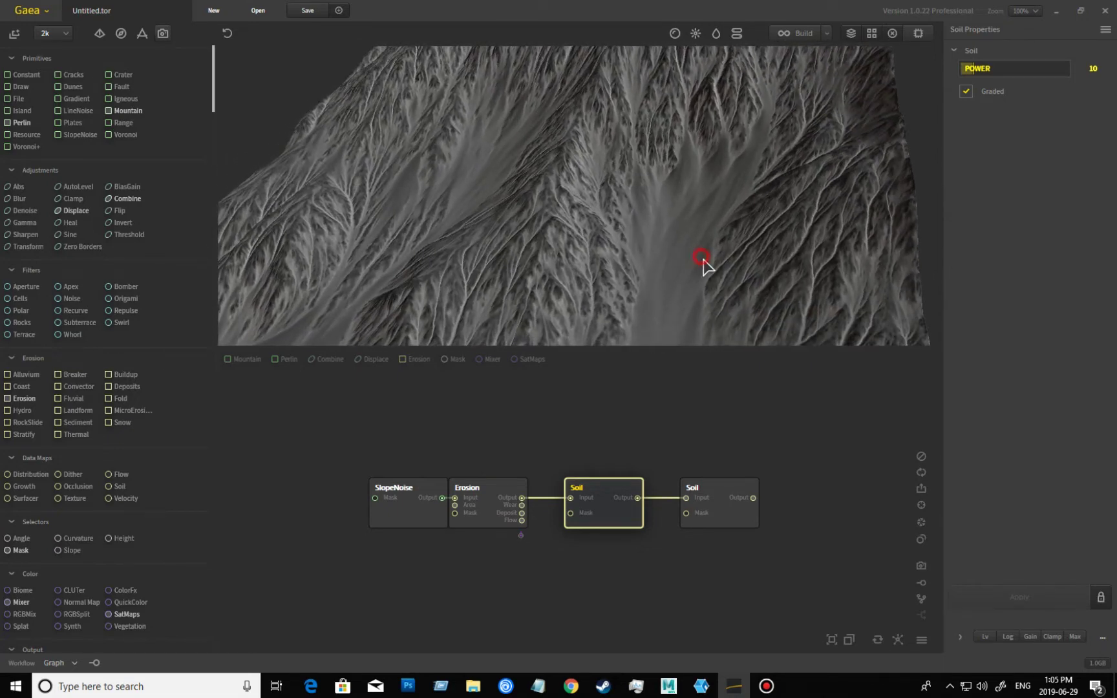
pyautogui.moveTo(703, 264); pyautogui.dragTo(704, 297)
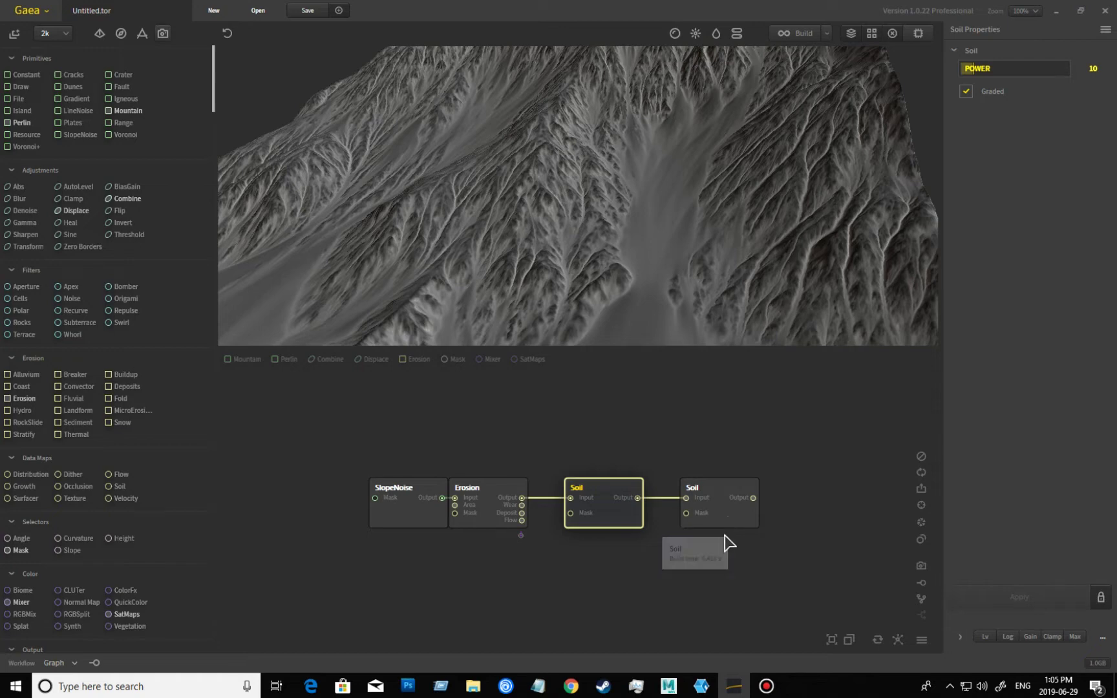
pyautogui.click(618, 512)
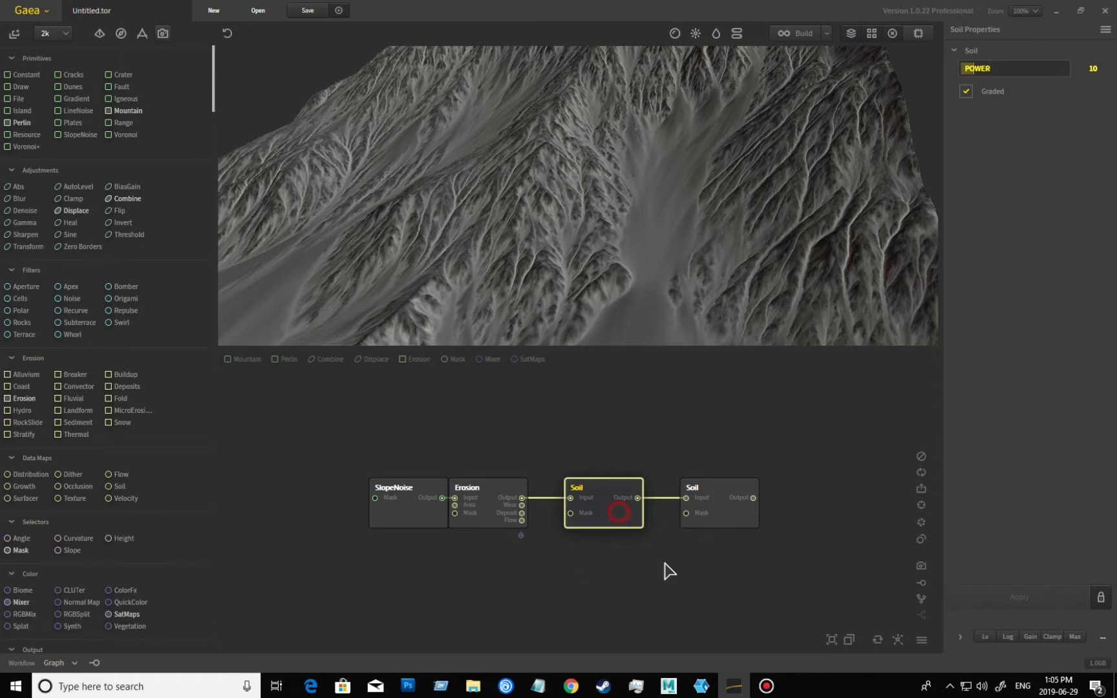
pyautogui.click(731, 515)
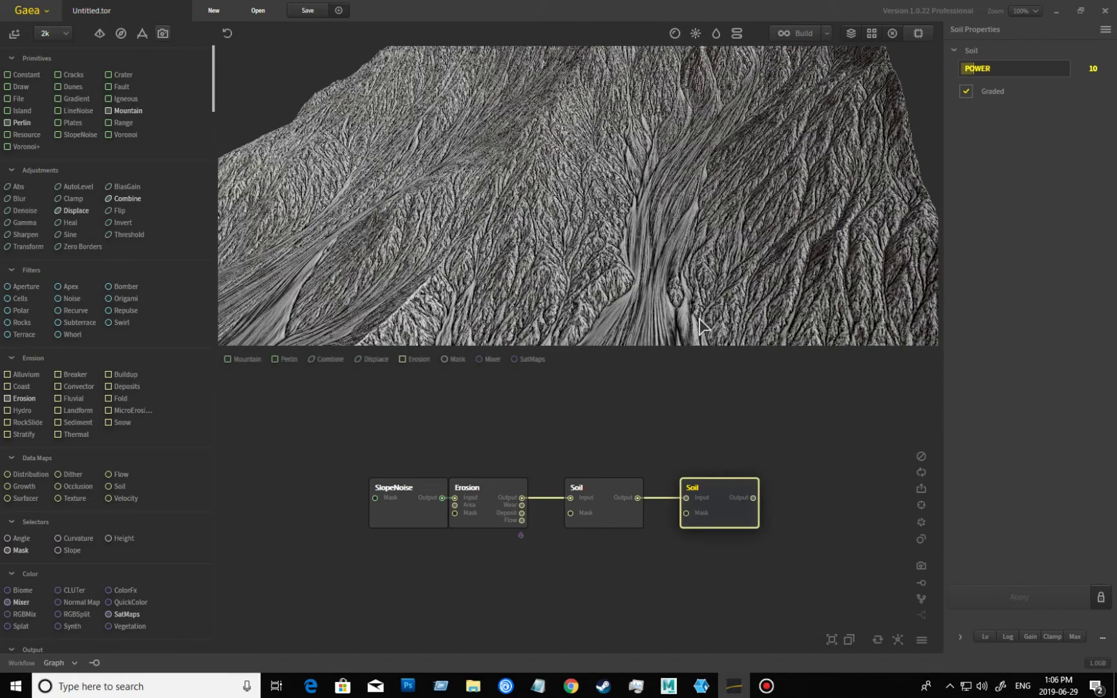
pyautogui.moveTo(699, 318); pyautogui.dragTo(594, 275)
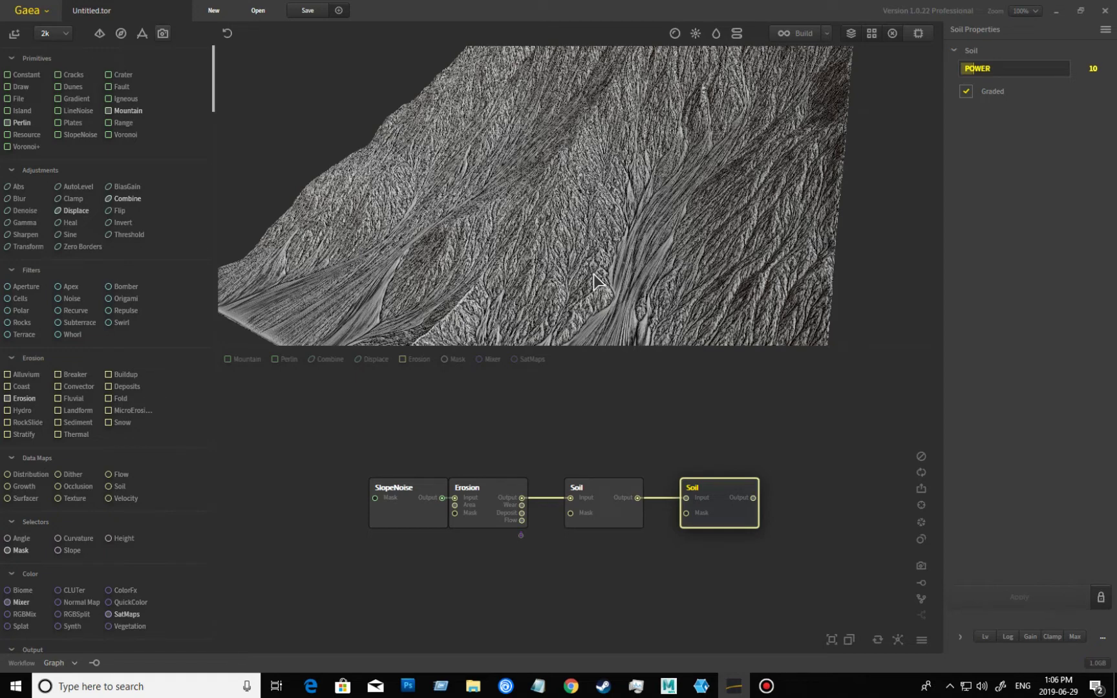
pyautogui.moveTo(663, 307); pyautogui.dragTo(680, 249)
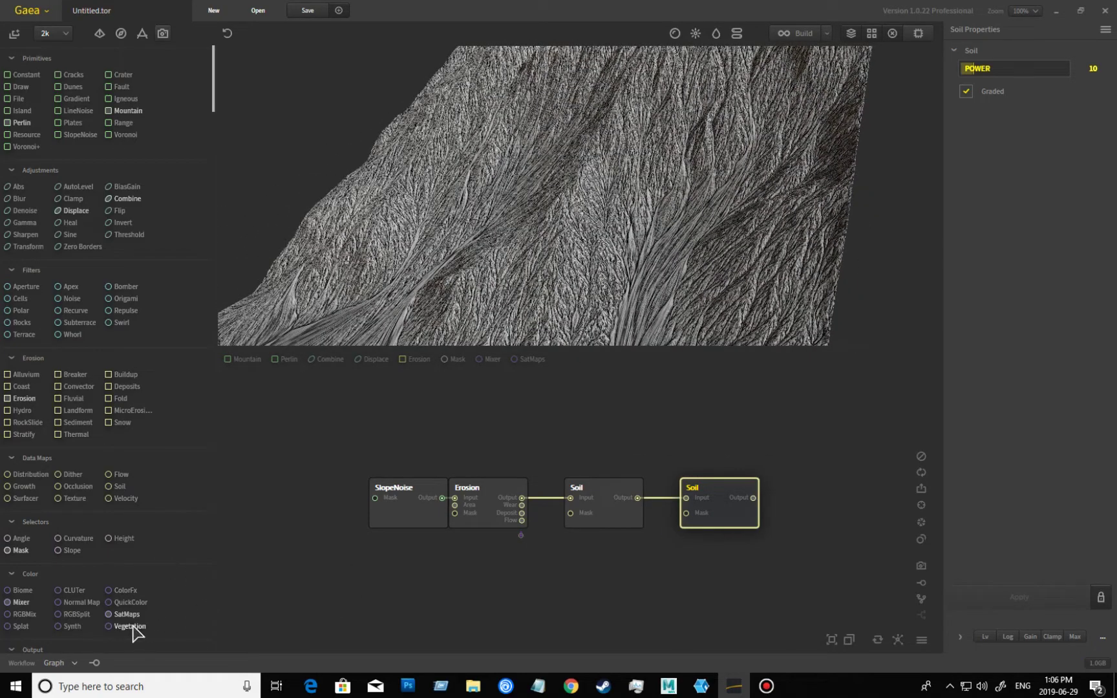
pyautogui.moveTo(127, 614); pyautogui.dragTo(621, 506)
pyautogui.moveTo(640, 549); pyautogui.dragTo(660, 560)
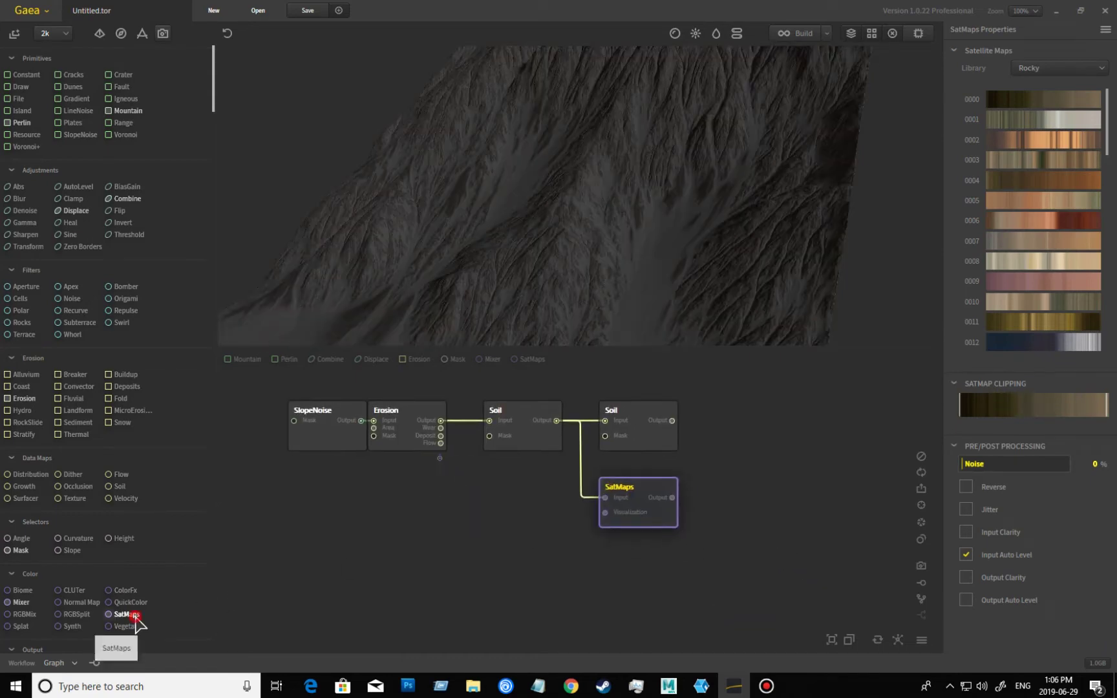
# - Attach a SatMaps colour node after the second Soil node
pyautogui.moveTo(135, 617); pyautogui.dragTo(605, 491)
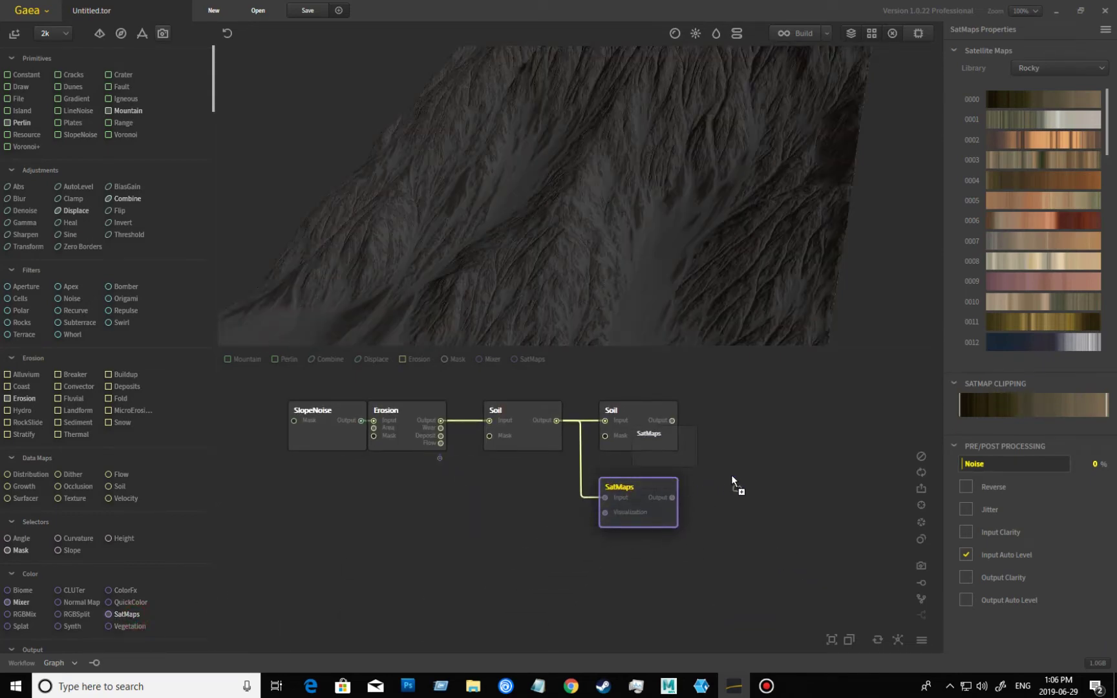
pyautogui.moveTo(732, 476); pyautogui.dragTo(732, 477)
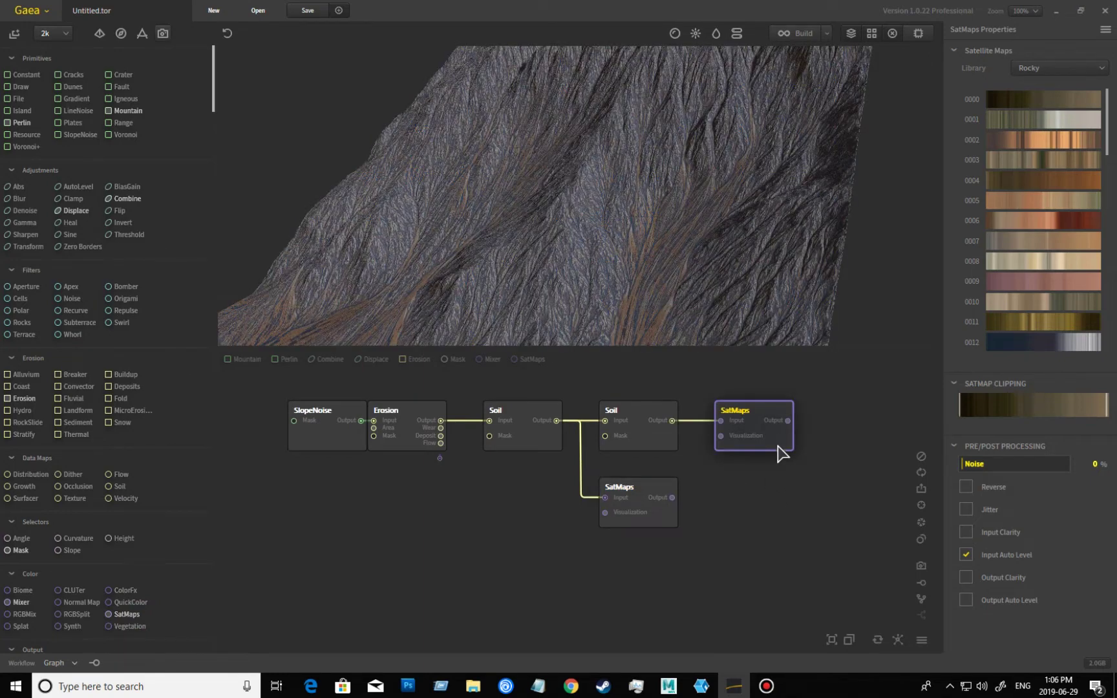
pyautogui.moveTo(730, 314); pyautogui.dragTo(687, 305)
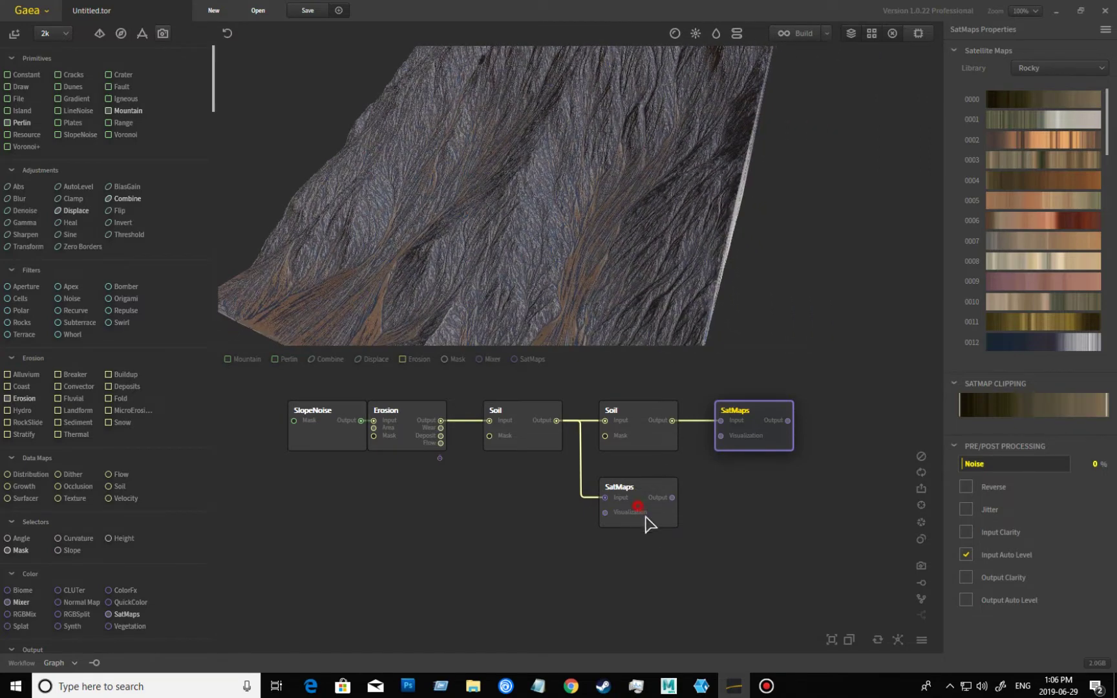
# - Place the second SatMaps below the first and blend both through a new Mixer
pyautogui.moveTo(645, 517); pyautogui.dragTo(768, 497)
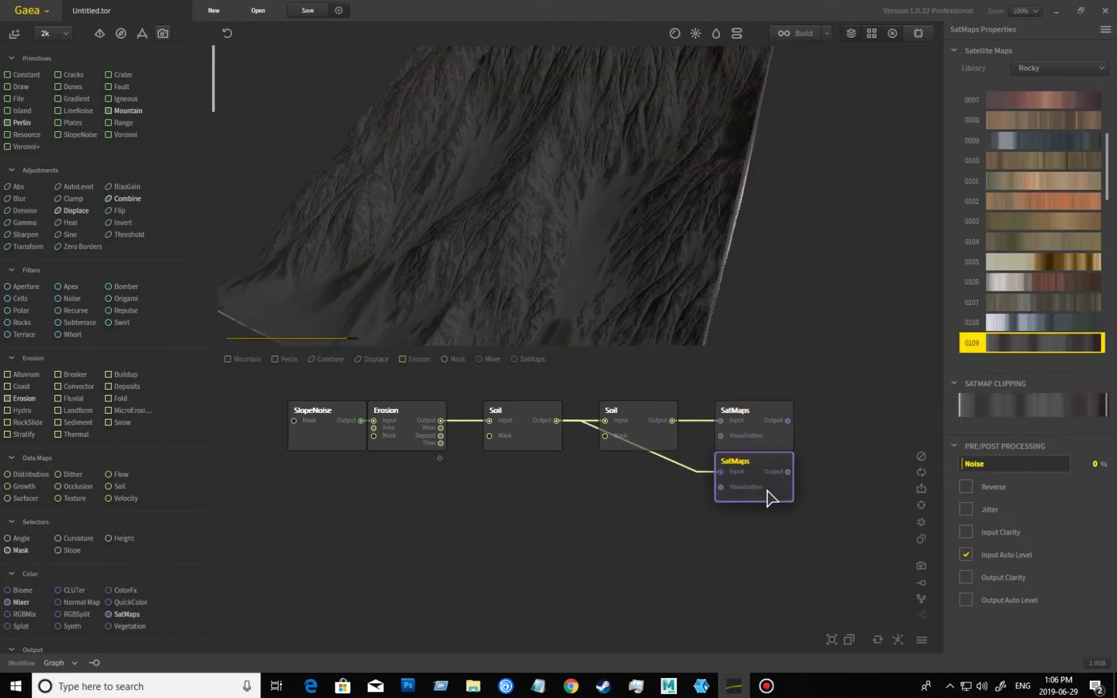
pyautogui.moveTo(800, 577); pyautogui.dragTo(683, 408)
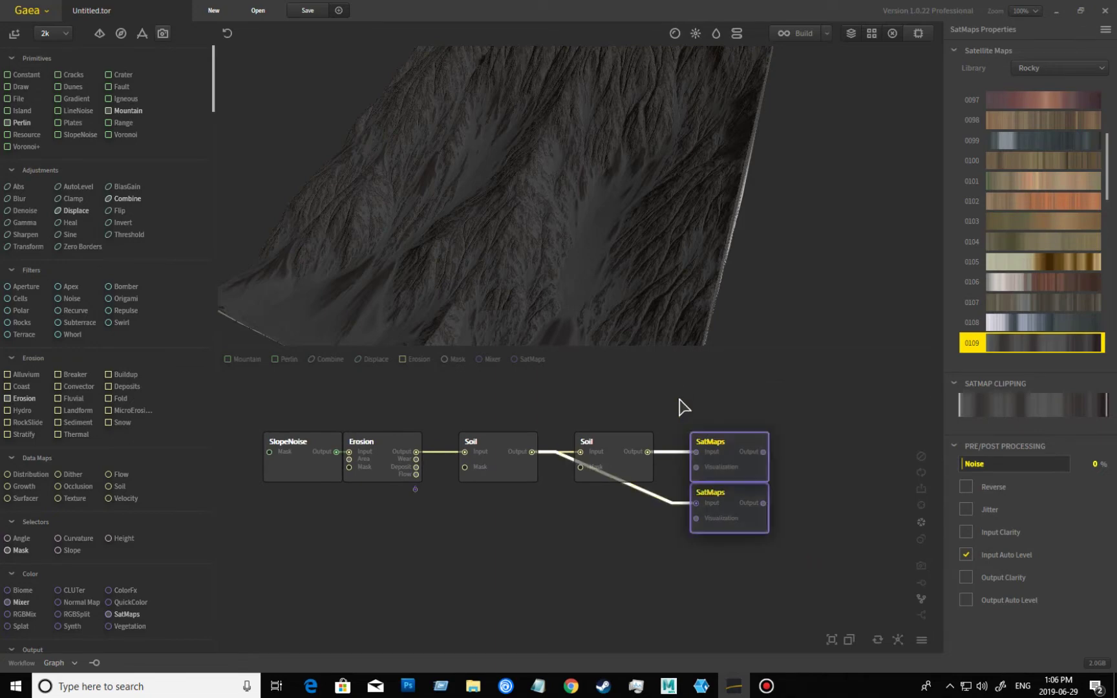
pyautogui.click(918, 615)
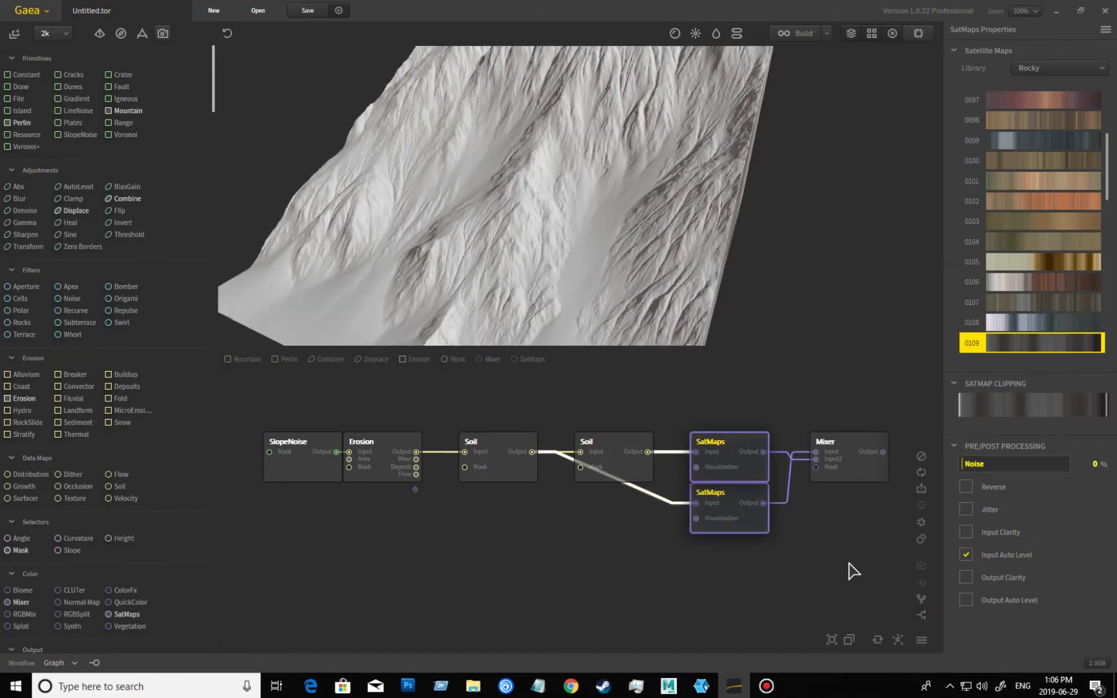
# - Compare the Rocky 0320 and 0109 SatMaps colourings and the Mixer result in the preview
pyautogui.moveTo(614, 305); pyautogui.dragTo(643, 267)
pyautogui.click(747, 467)
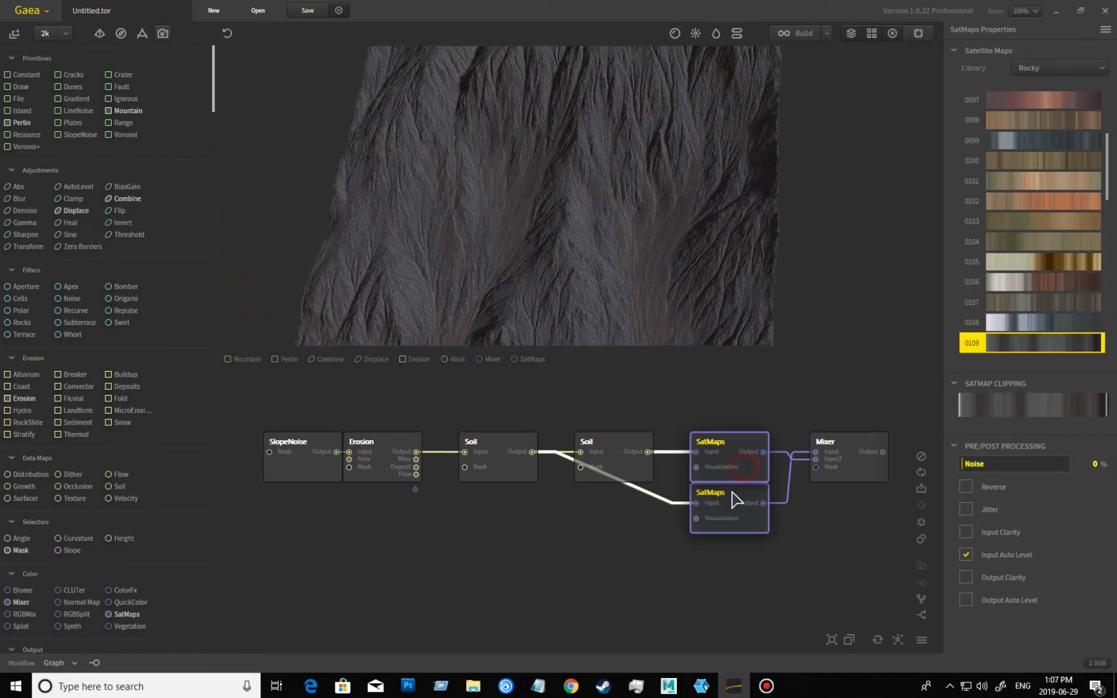
pyautogui.click(746, 531)
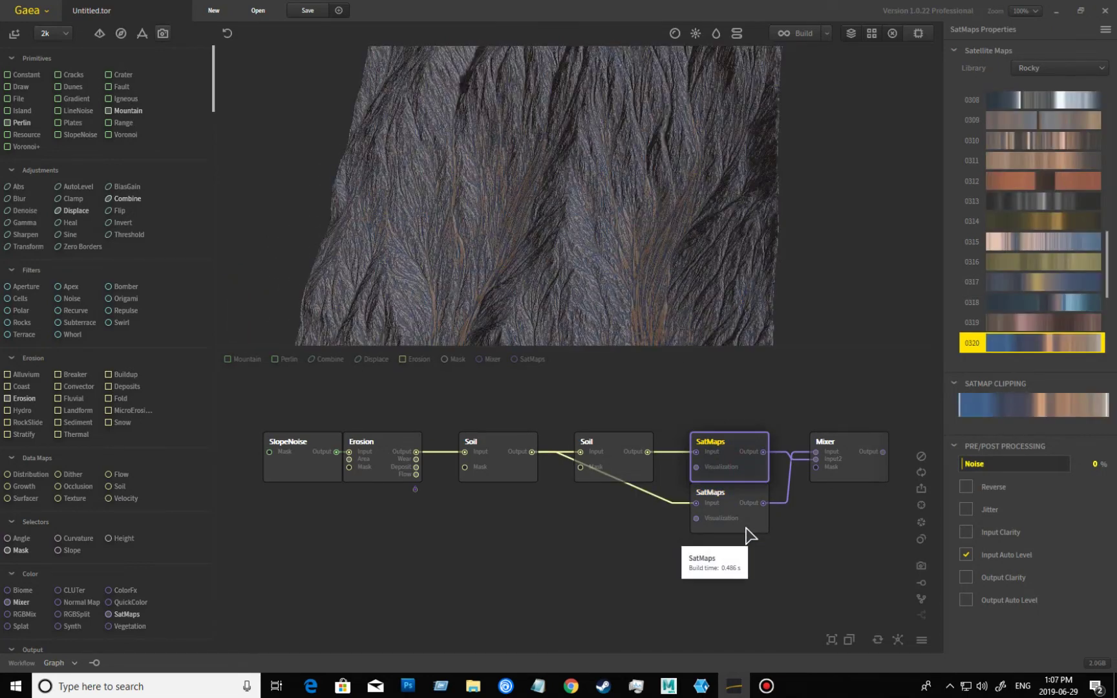
pyautogui.click(746, 536)
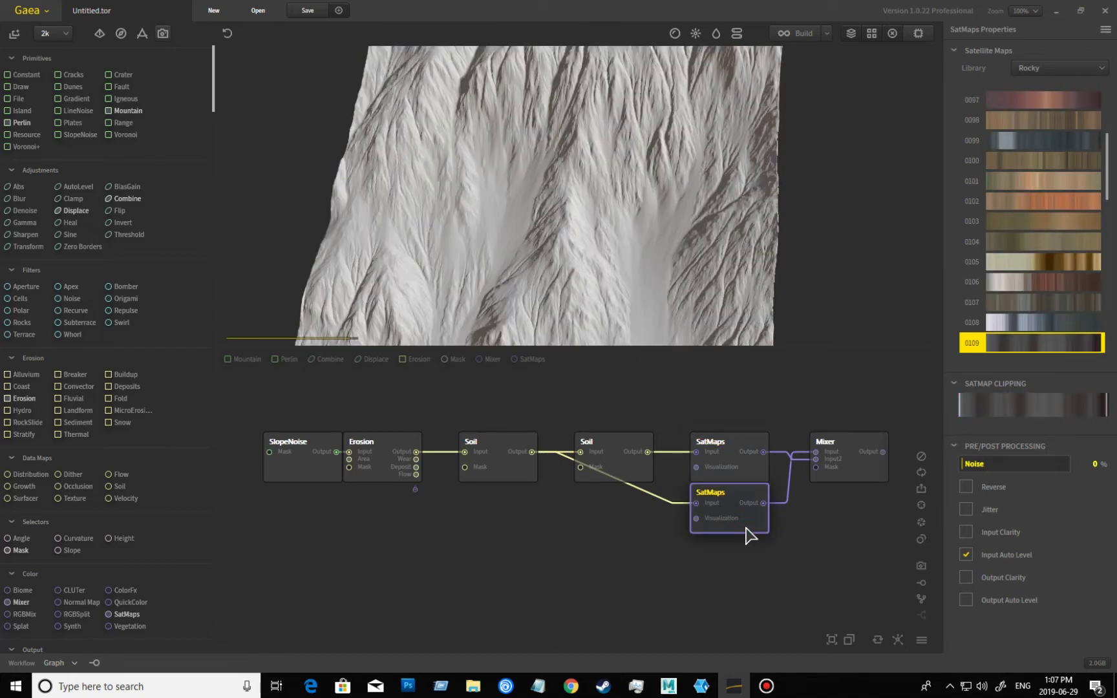
pyautogui.moveTo(550, 219); pyautogui.dragTo(536, 284)
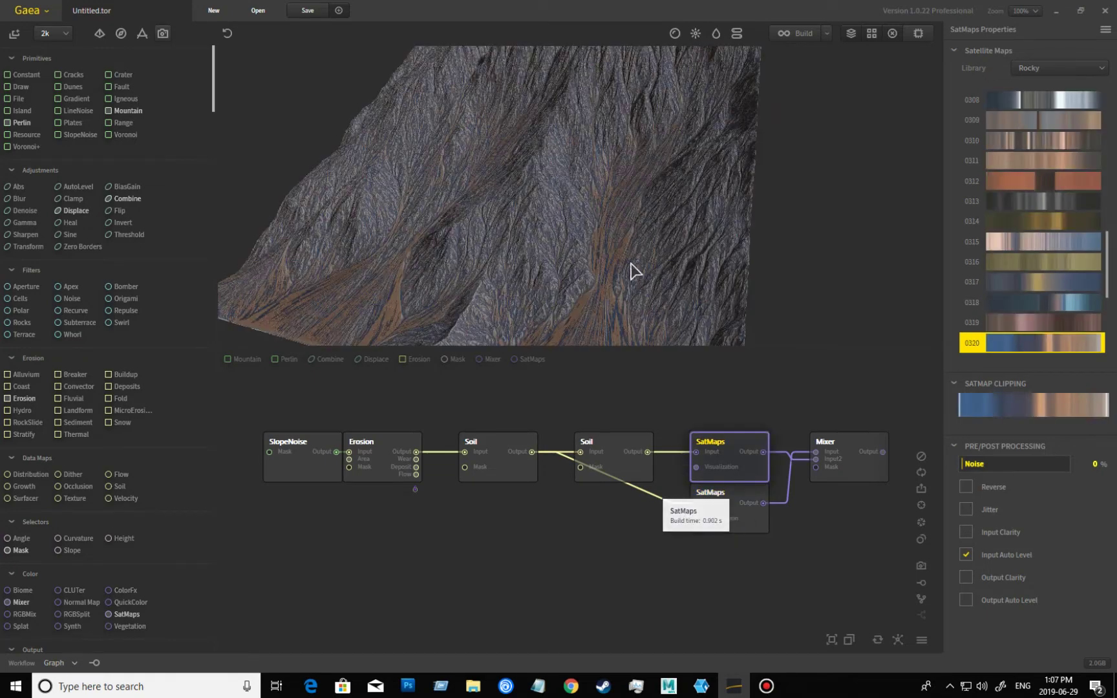
pyautogui.click(849, 475)
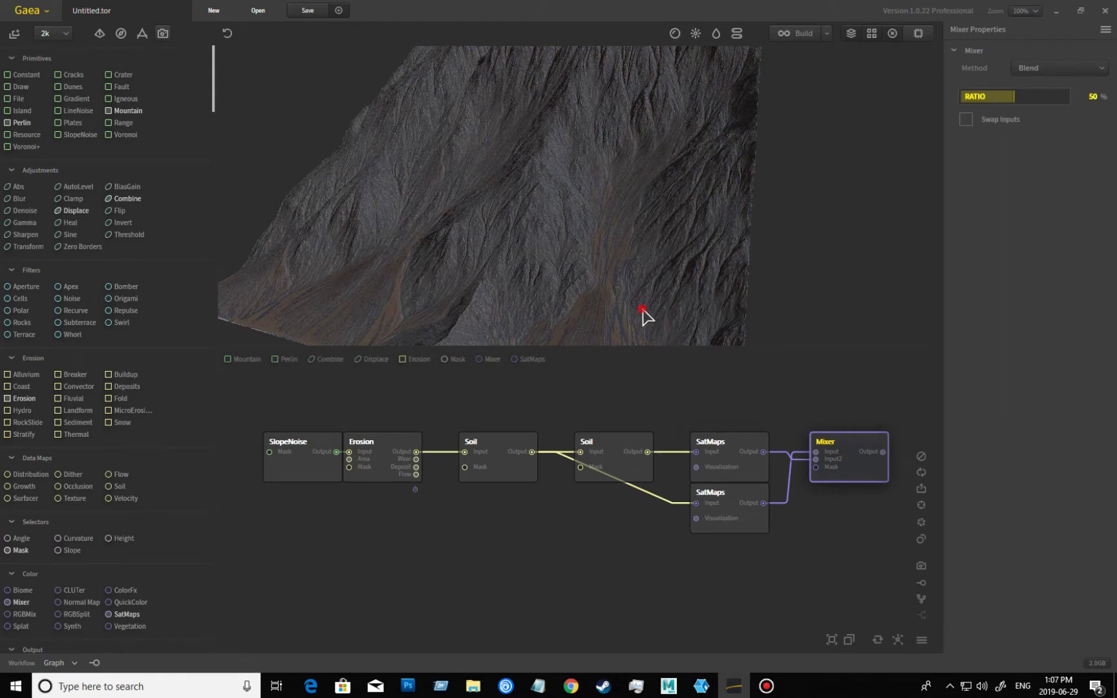
# - Drag the Mixer's RATIO down to 29% and inspect the recoloured terrain
pyautogui.moveTo(643, 314)
pyautogui.mouseDown()
pyautogui.moveTo(623, 280)
pyautogui.moveTo(596, 278)
pyautogui.moveTo(636, 304)
pyautogui.moveTo(706, 321)
pyautogui.moveTo(729, 281)
pyautogui.moveTo(703, 269)
pyautogui.moveTo(655, 279)
pyautogui.moveTo(619, 321)
pyautogui.moveTo(640, 328)
pyautogui.mouseUp()
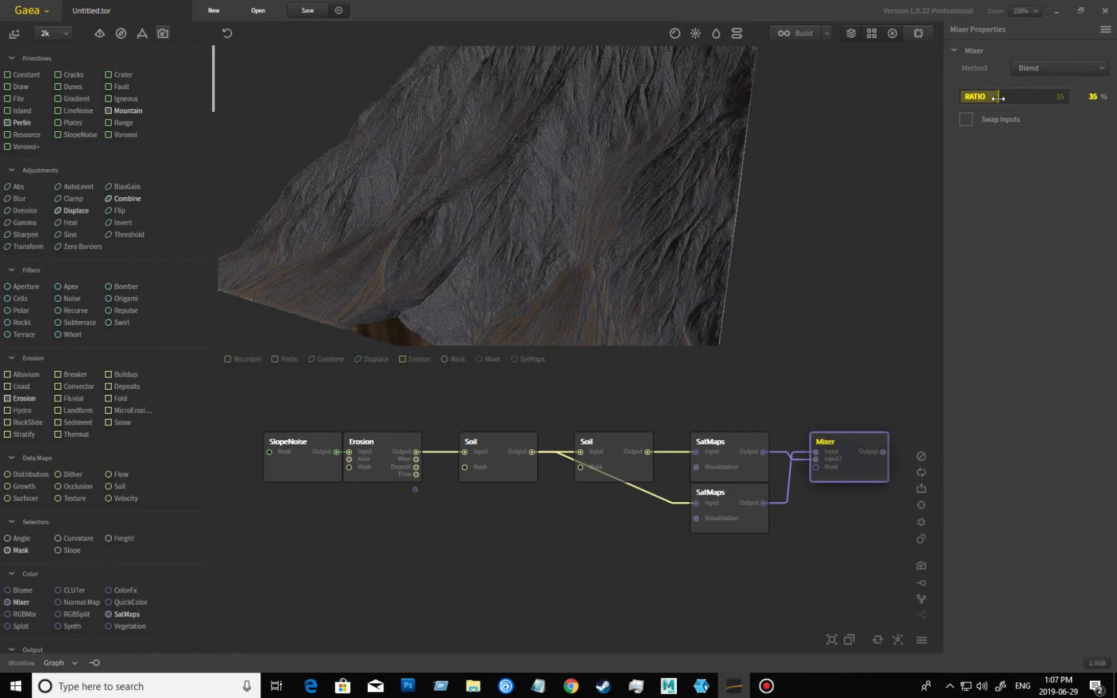
pyautogui.moveTo(992, 97); pyautogui.dragTo(993, 100)
pyautogui.moveTo(651, 214); pyautogui.dragTo(595, 292)
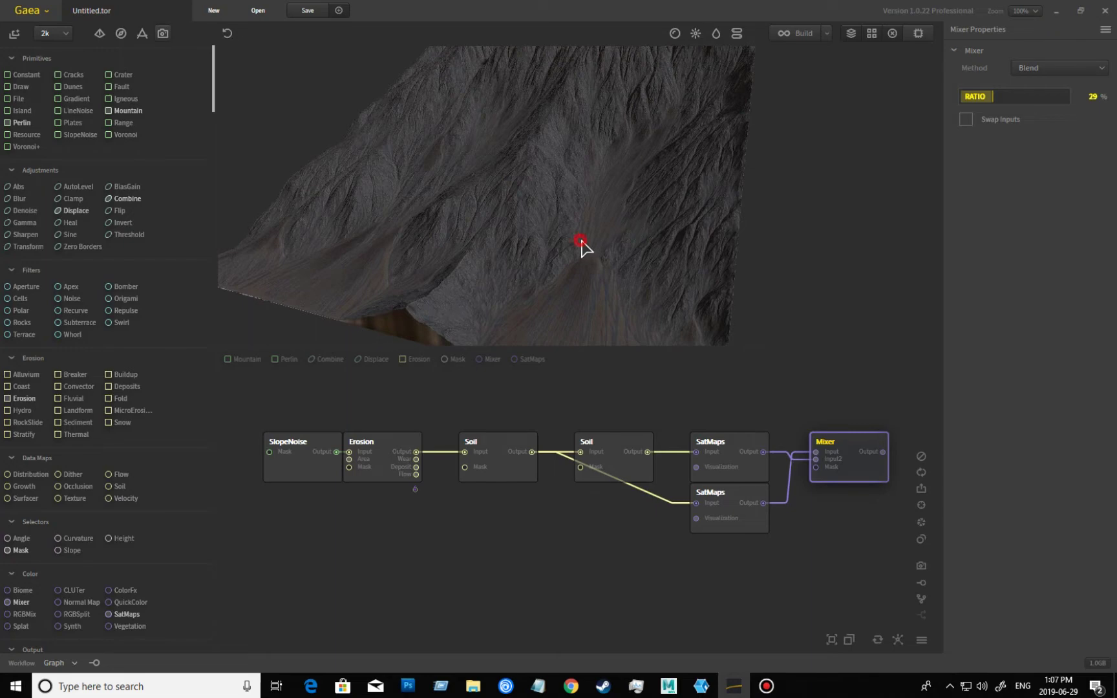
pyautogui.moveTo(581, 245); pyautogui.dragTo(581, 239)
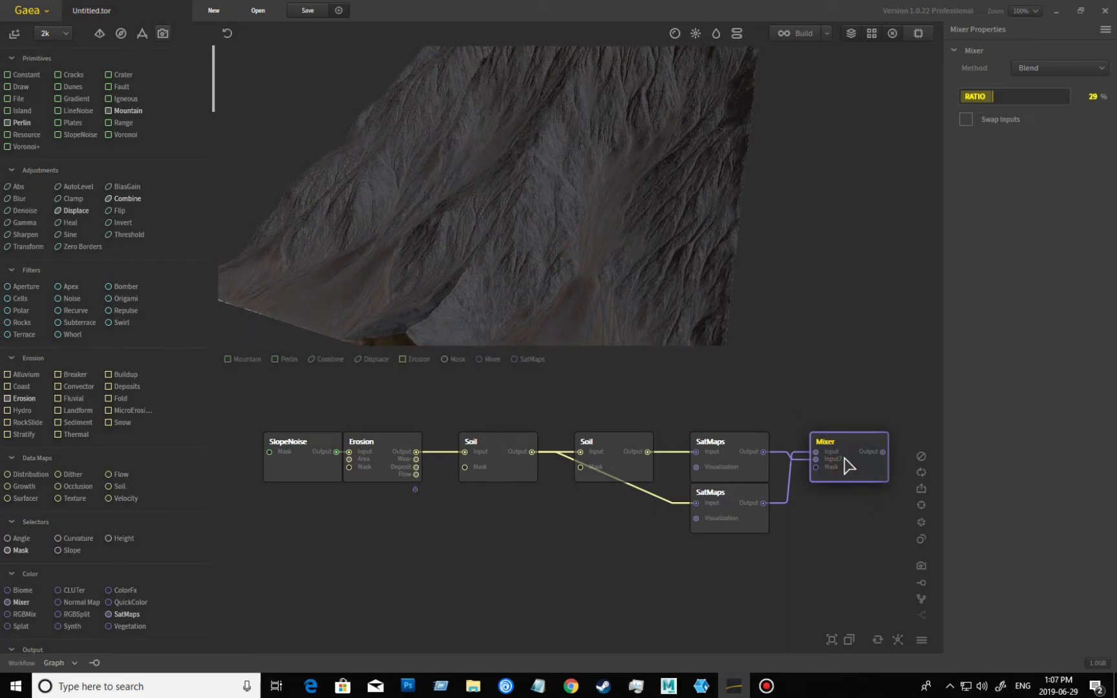
pyautogui.moveTo(730, 324); pyautogui.dragTo(633, 294)
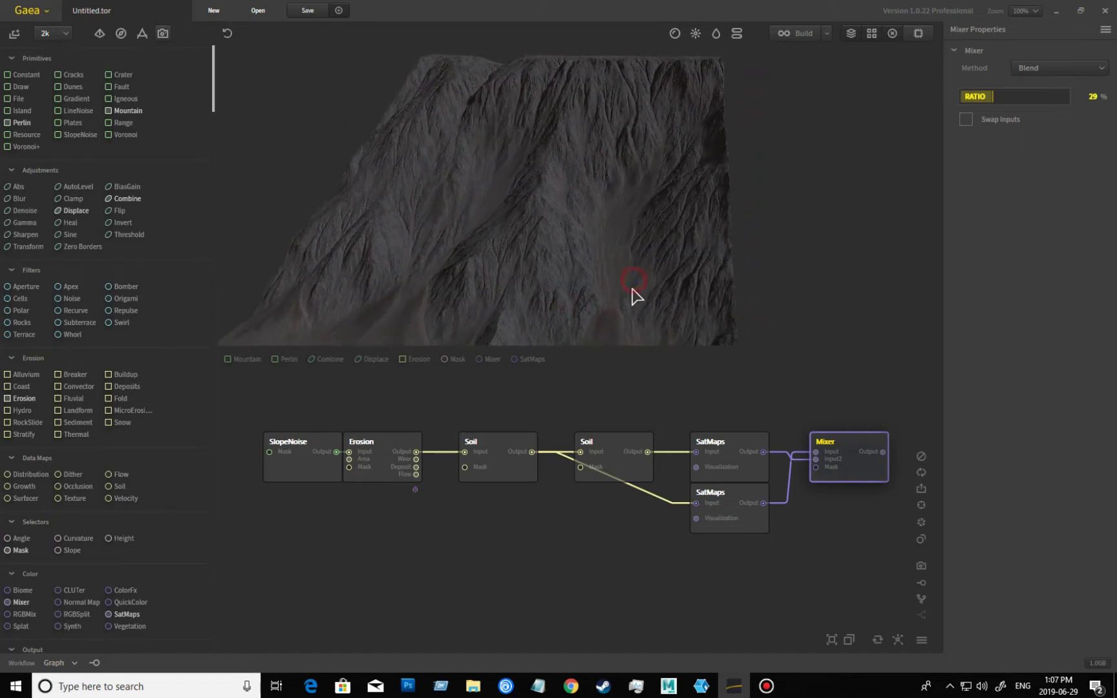
# - Switch the upper SatMaps node to Rocky map 0310
pyautogui.click(749, 466)
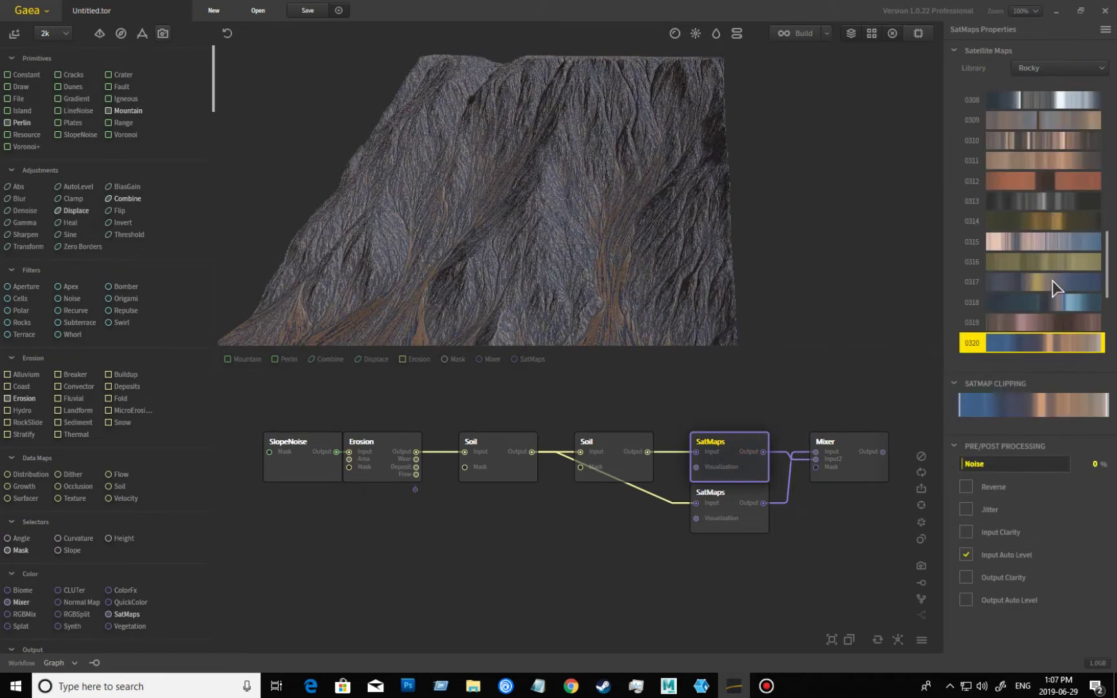
pyautogui.scroll(3, 1053, 281)
pyautogui.click(1061, 209)
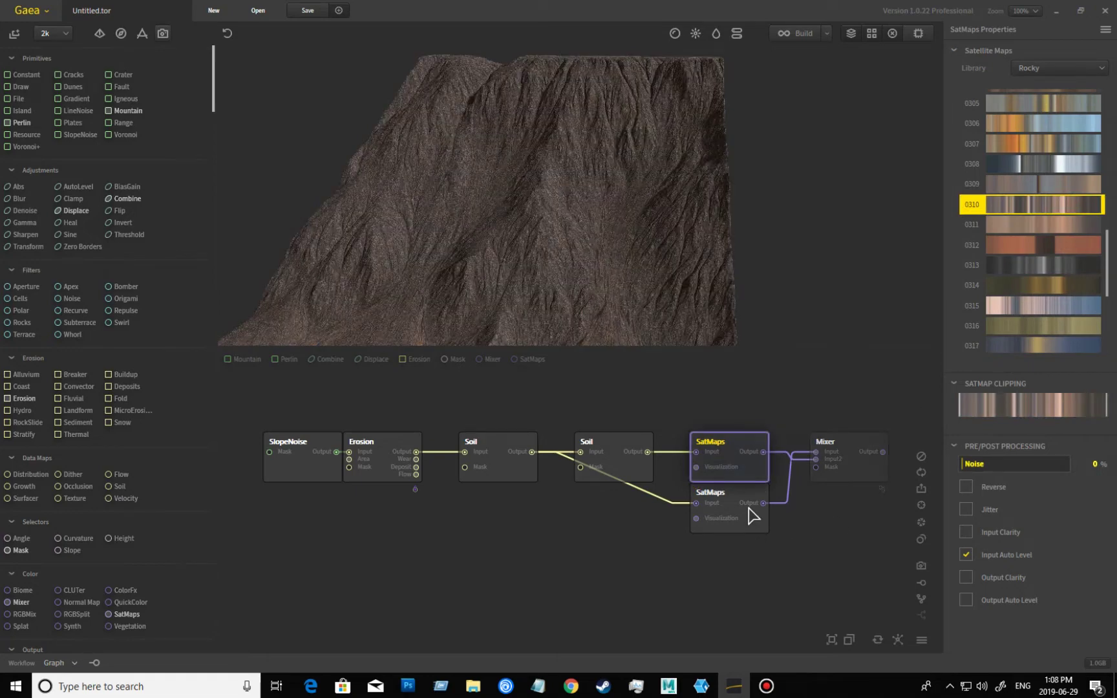
# - Switch the lower SatMaps node to map 0103 and compare both colourings
pyautogui.click(750, 514)
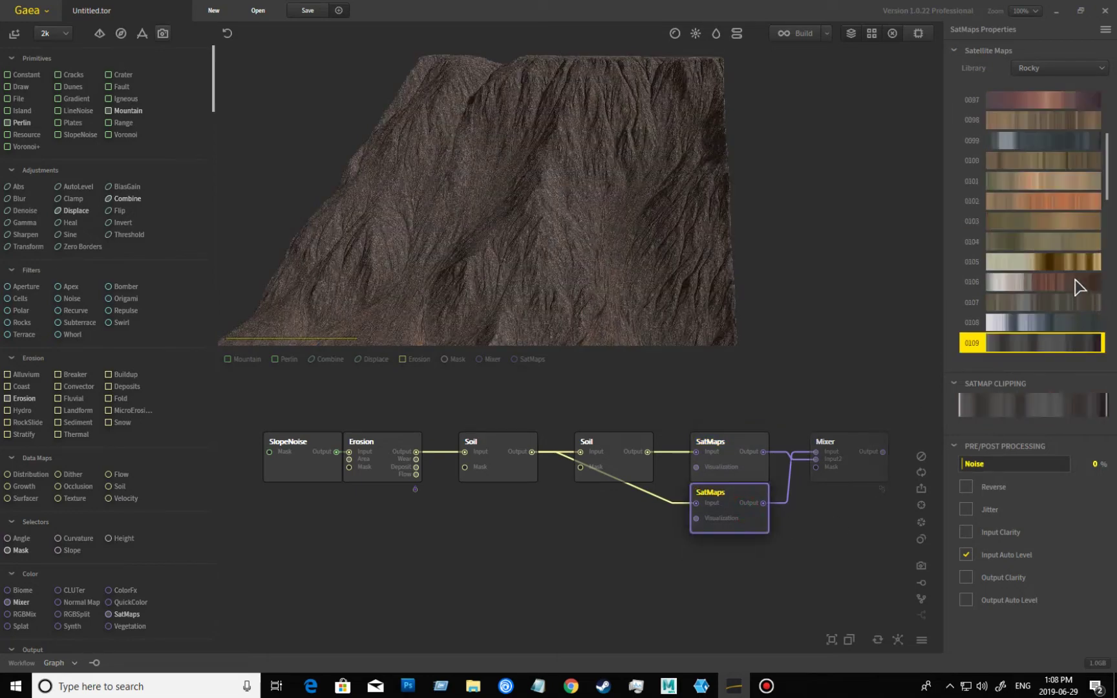
pyautogui.click(1057, 222)
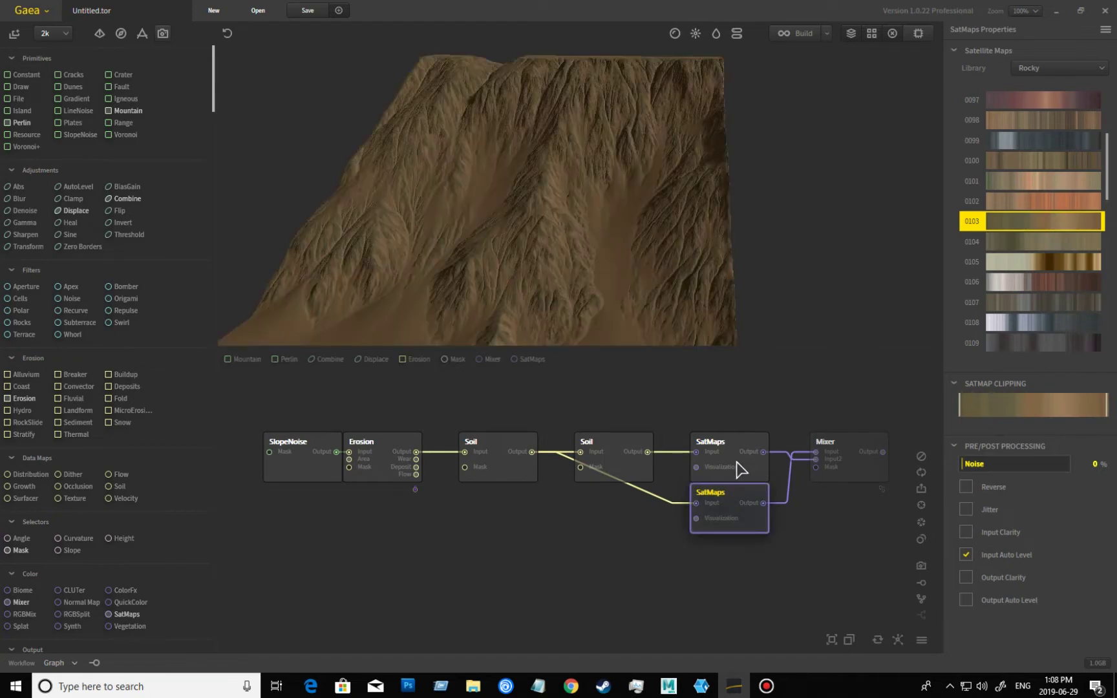
pyautogui.click(740, 469)
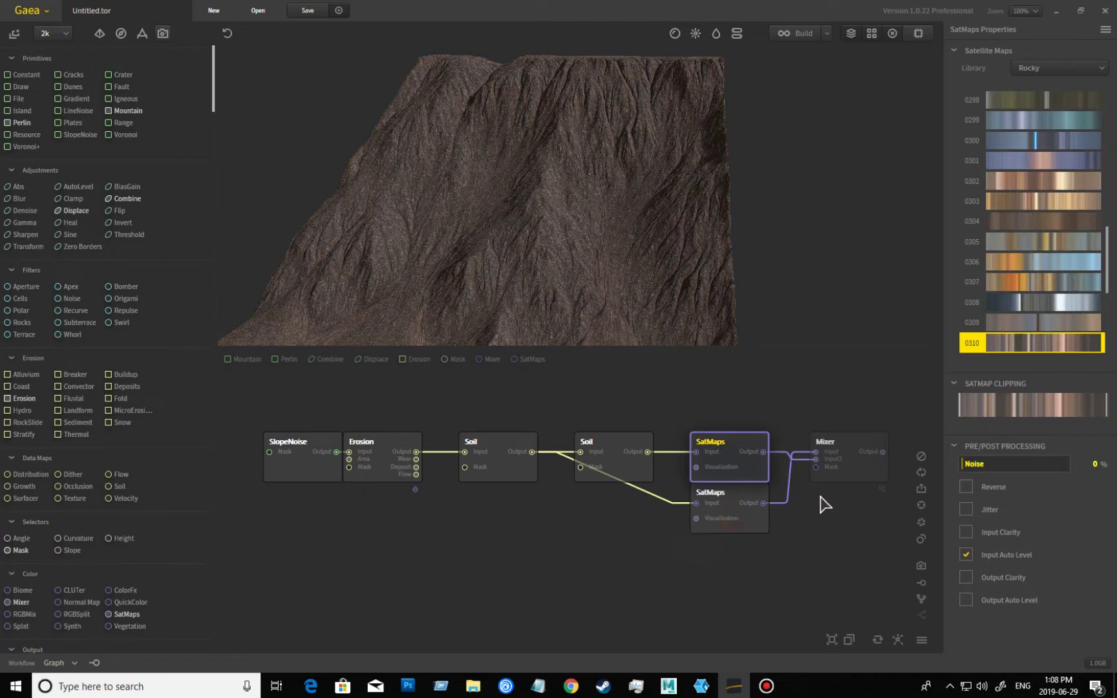
pyautogui.click(724, 517)
pyautogui.click(864, 479)
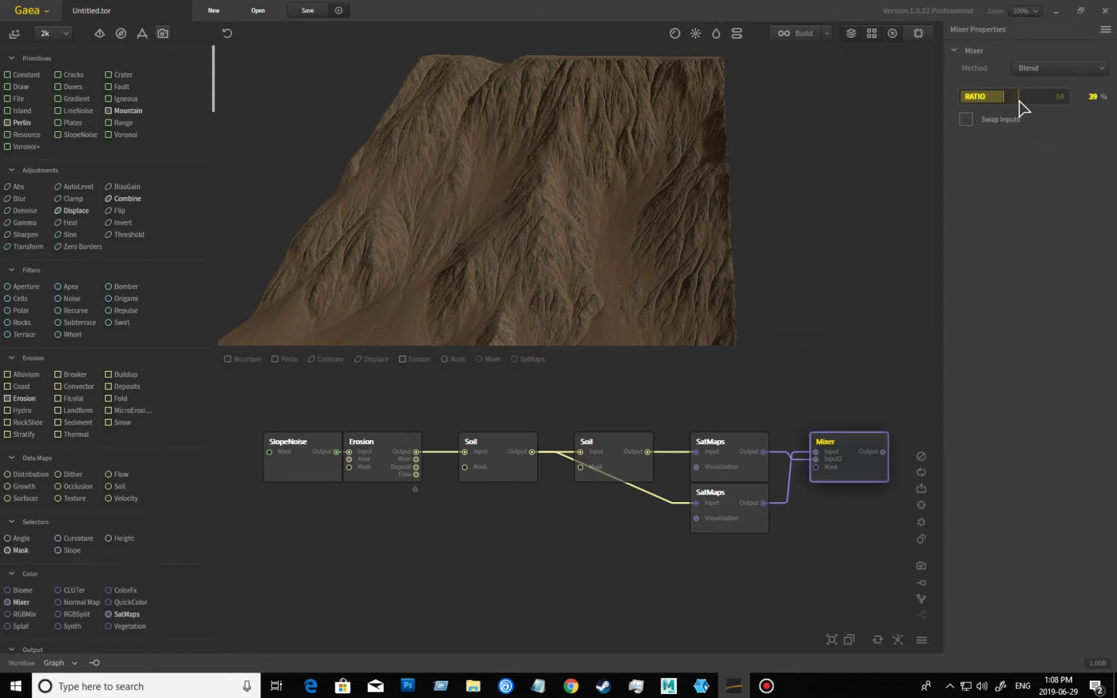
pyautogui.click(1023, 99)
pyautogui.moveTo(903, 196); pyautogui.dragTo(672, 252)
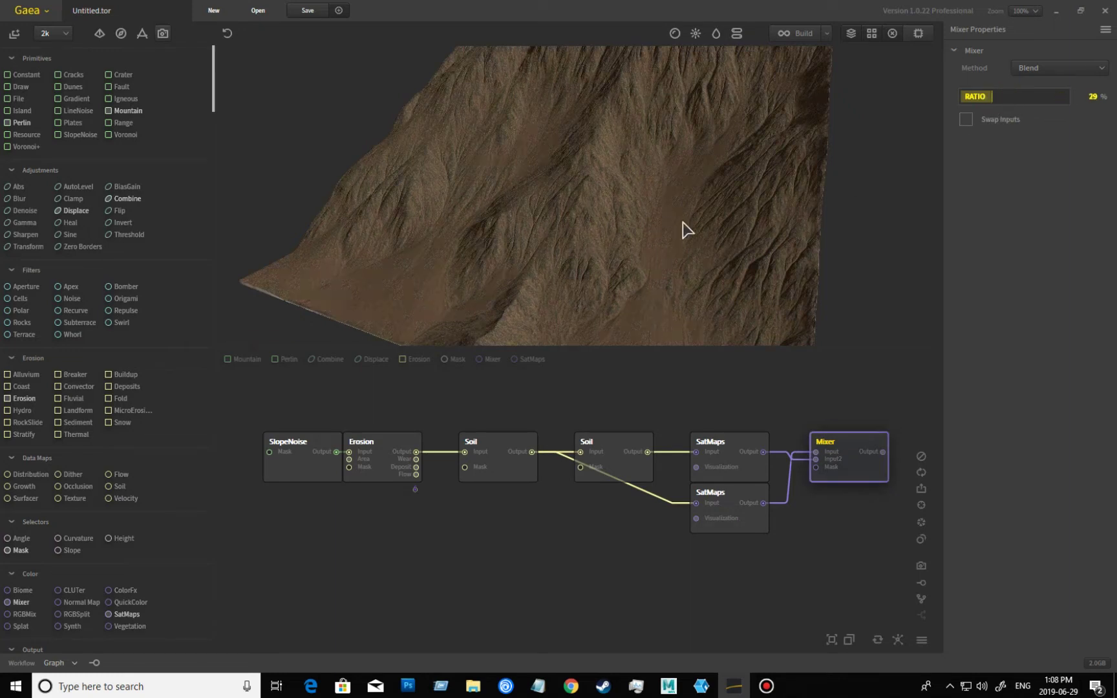
pyautogui.click(726, 515)
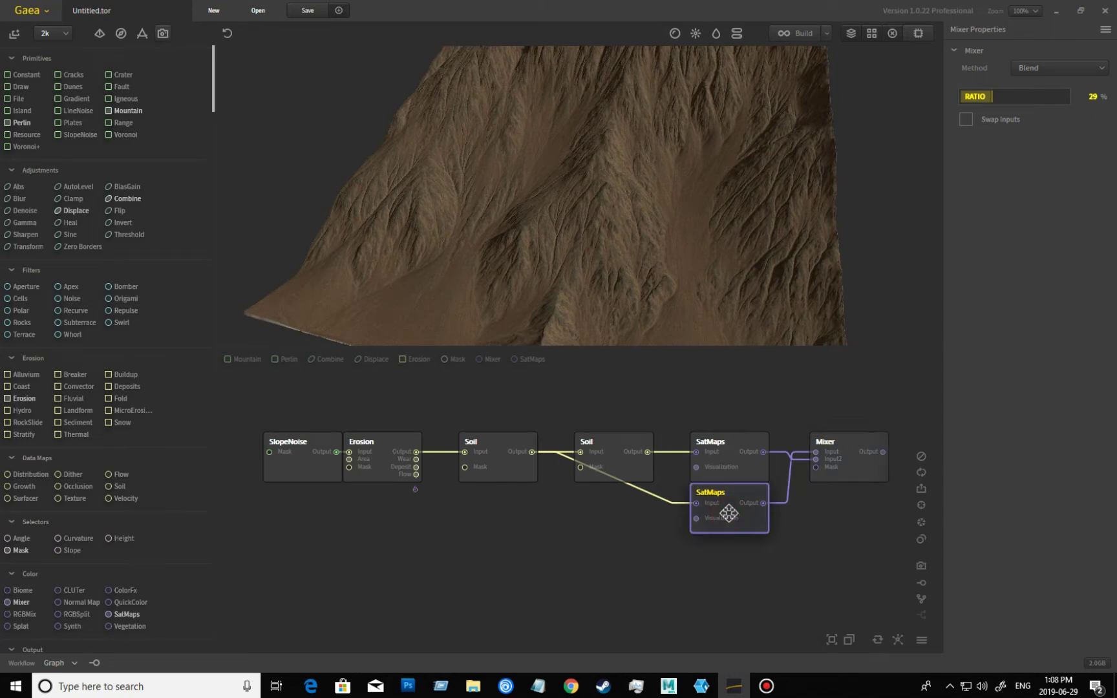
pyautogui.click(736, 477)
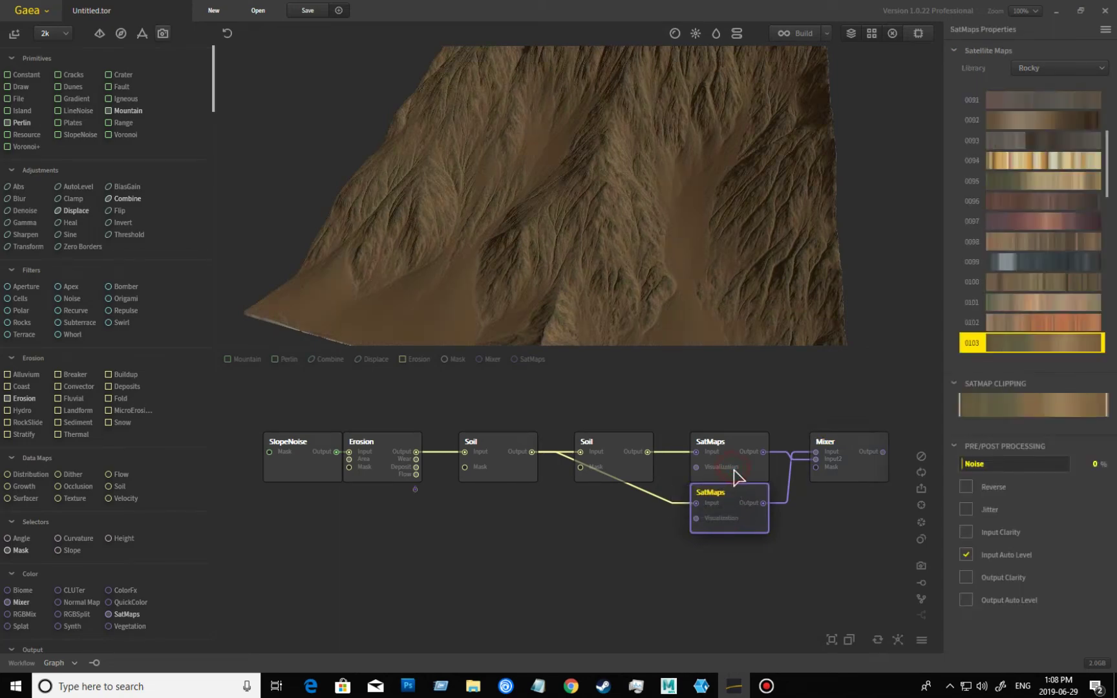
pyautogui.click(853, 463)
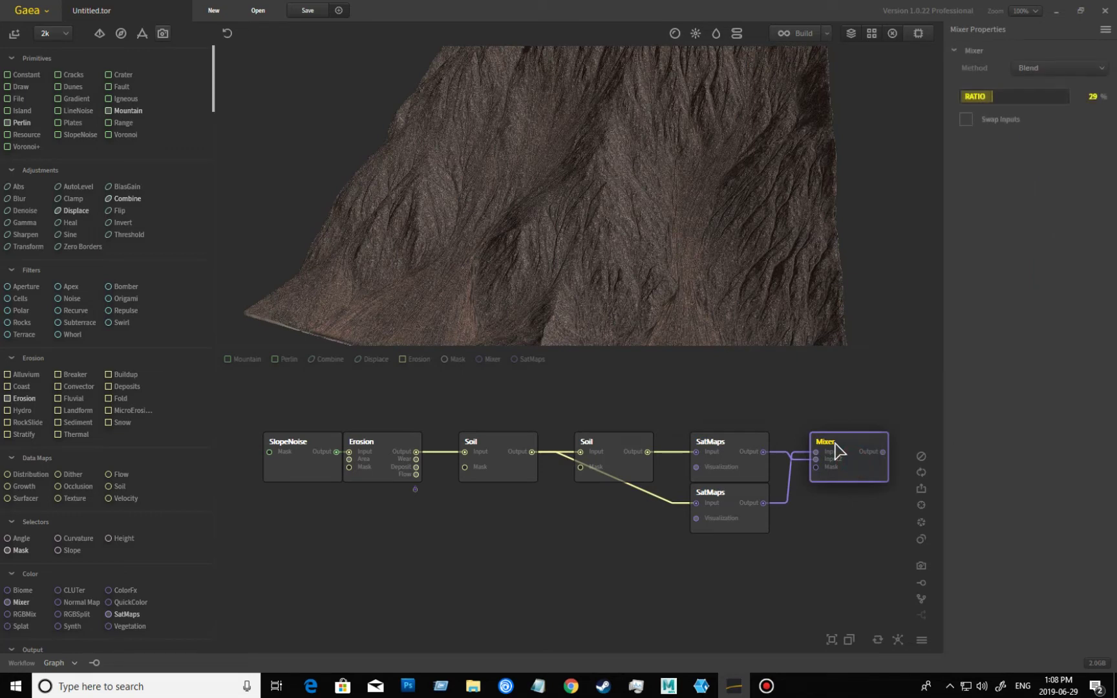
pyautogui.moveTo(705, 244)
pyautogui.mouseDown()
pyautogui.moveTo(681, 220)
pyautogui.moveTo(691, 195)
pyautogui.moveTo(713, 219)
pyautogui.moveTo(699, 267)
pyautogui.mouseUp()
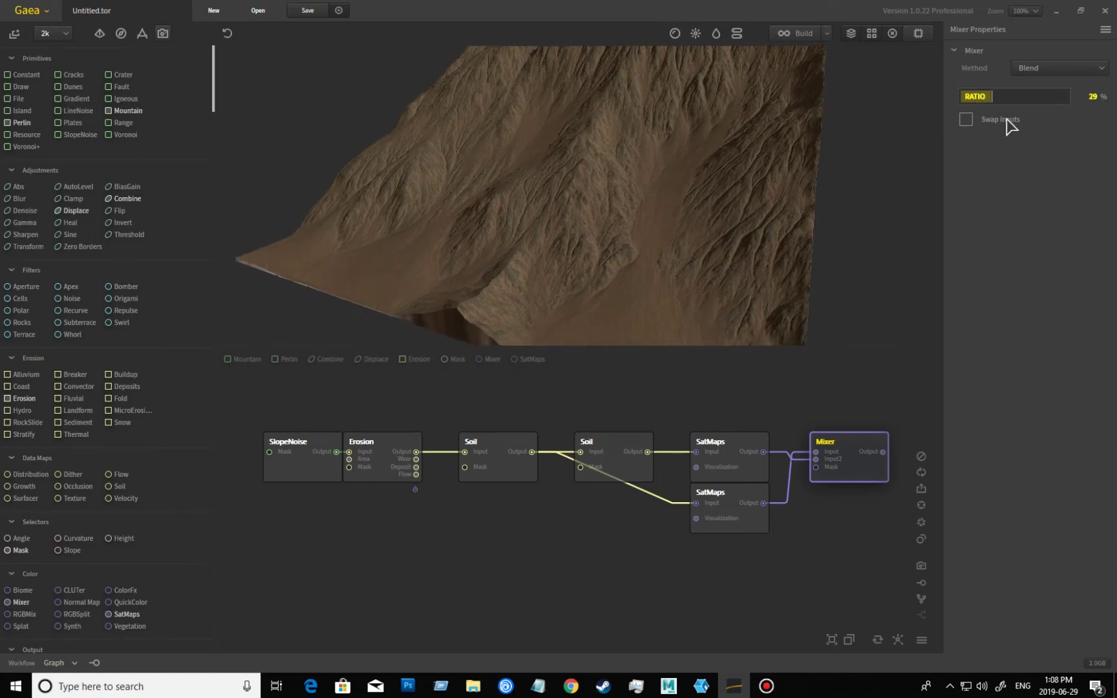
pyautogui.moveTo(732, 174); pyautogui.dragTo(652, 203)
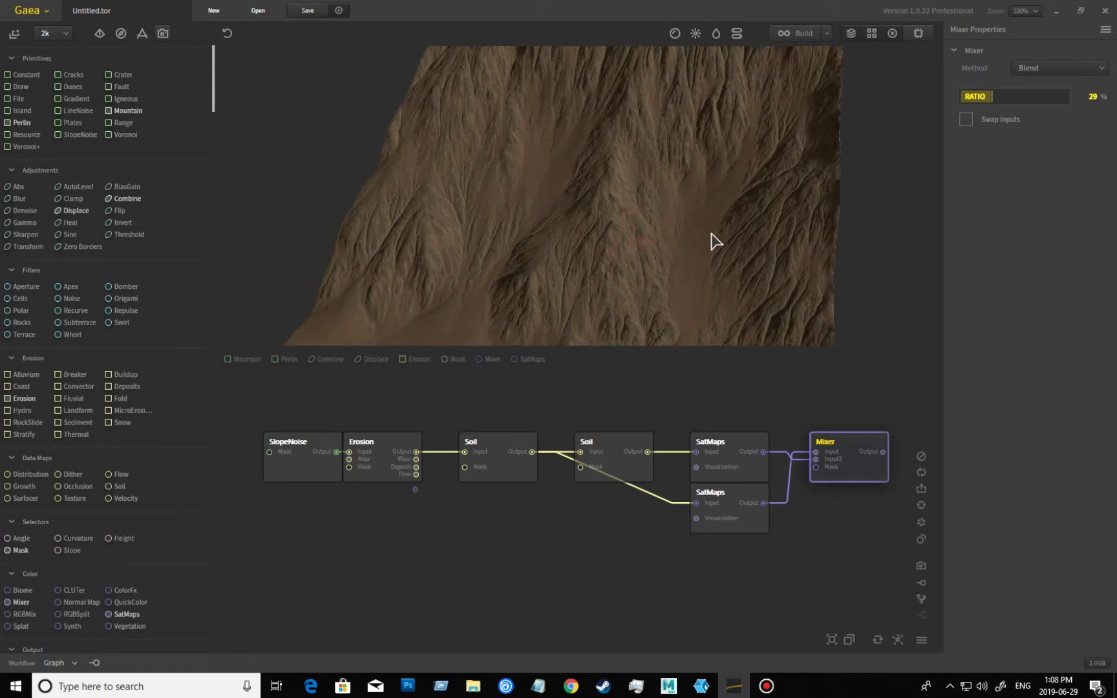
pyautogui.moveTo(713, 241); pyautogui.dragTo(690, 277)
pyautogui.scroll(-3, 688, 258)
pyautogui.scroll(2, 690, 278)
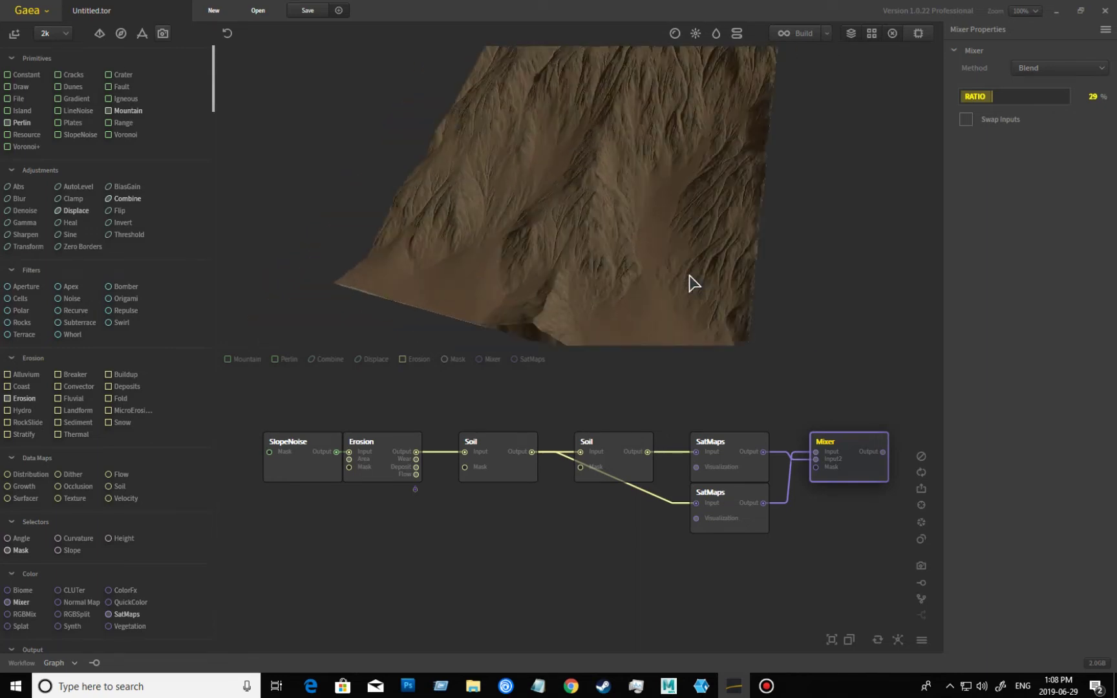
pyautogui.scroll(1, 693, 283)
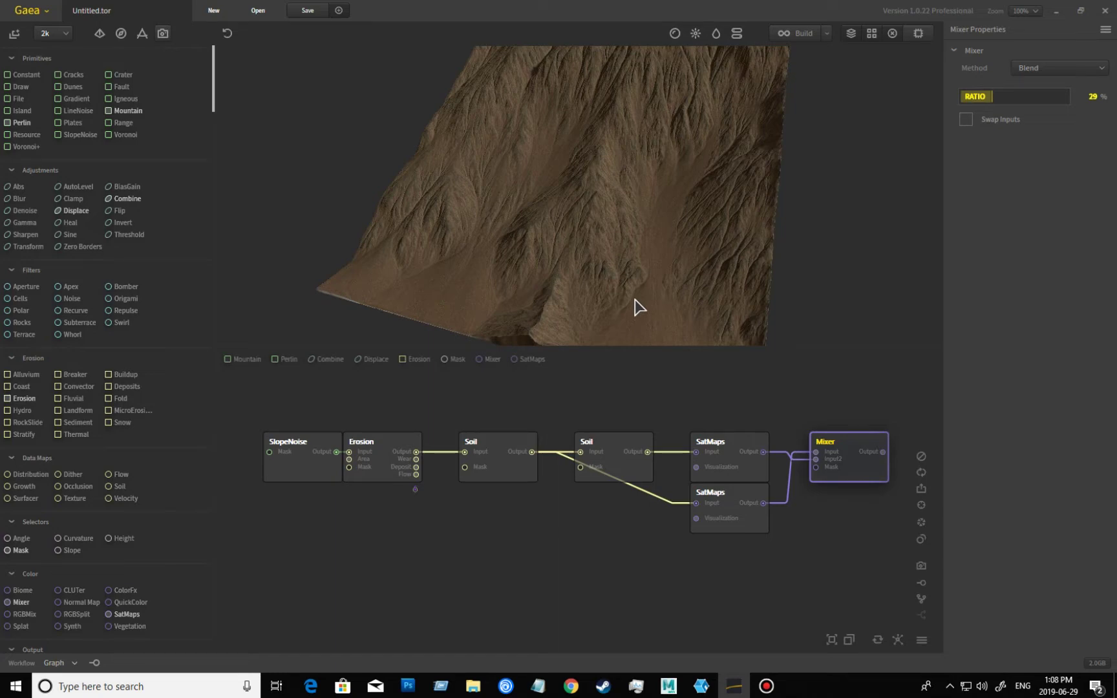
# - Add a CLUTer node below the Soil nodes, fed by Erosion's Wear output
pyautogui.click(510, 471)
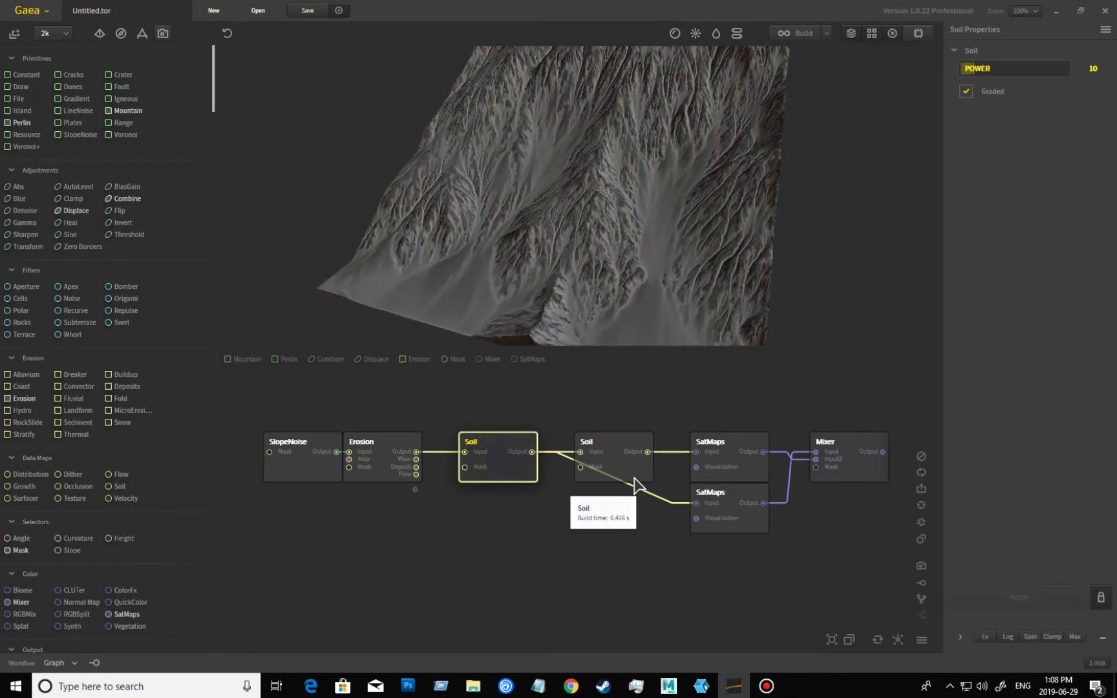
pyautogui.click(631, 477)
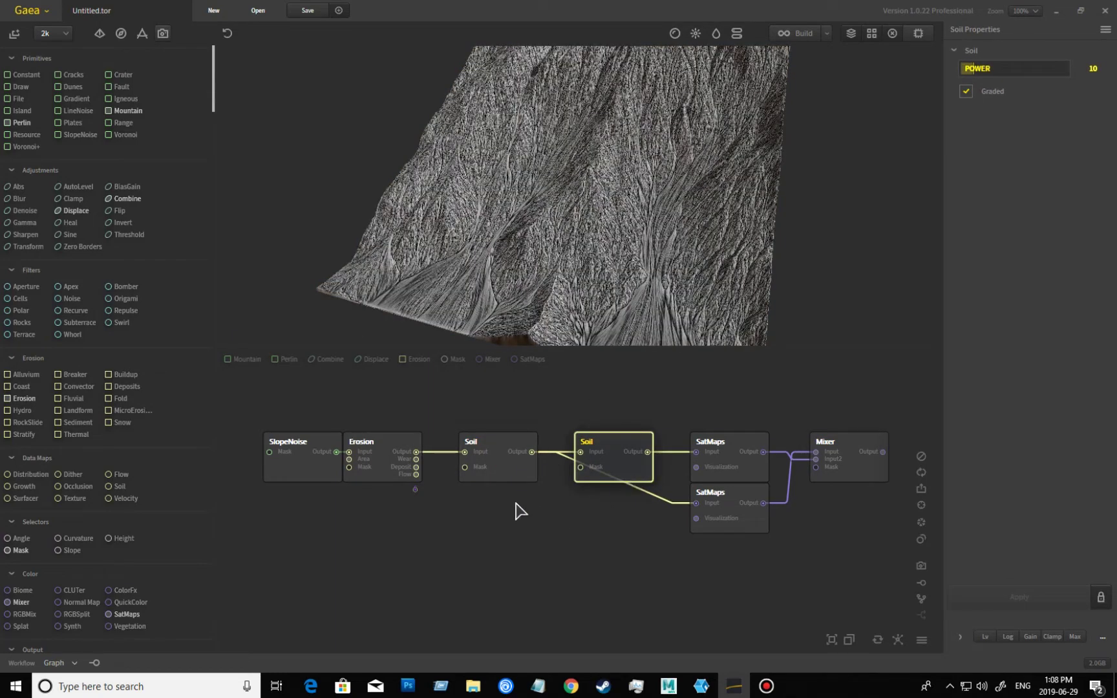
pyautogui.click(511, 481)
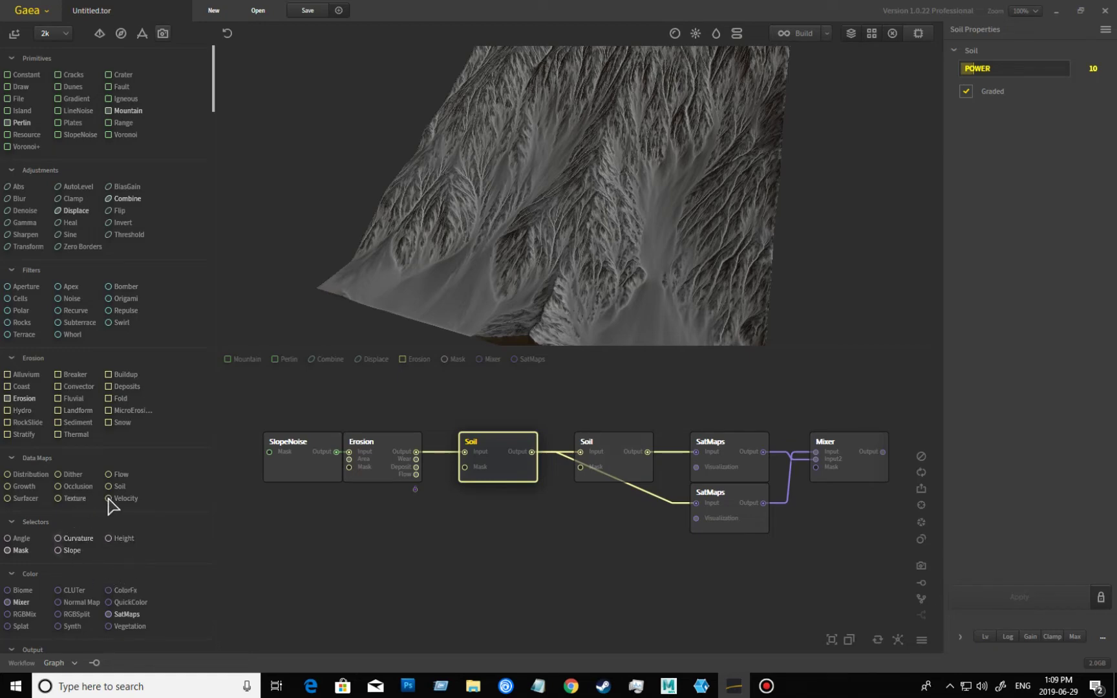
pyautogui.moveTo(73, 591); pyautogui.dragTo(453, 517)
pyautogui.moveTo(376, 566); pyautogui.dragTo(403, 561)
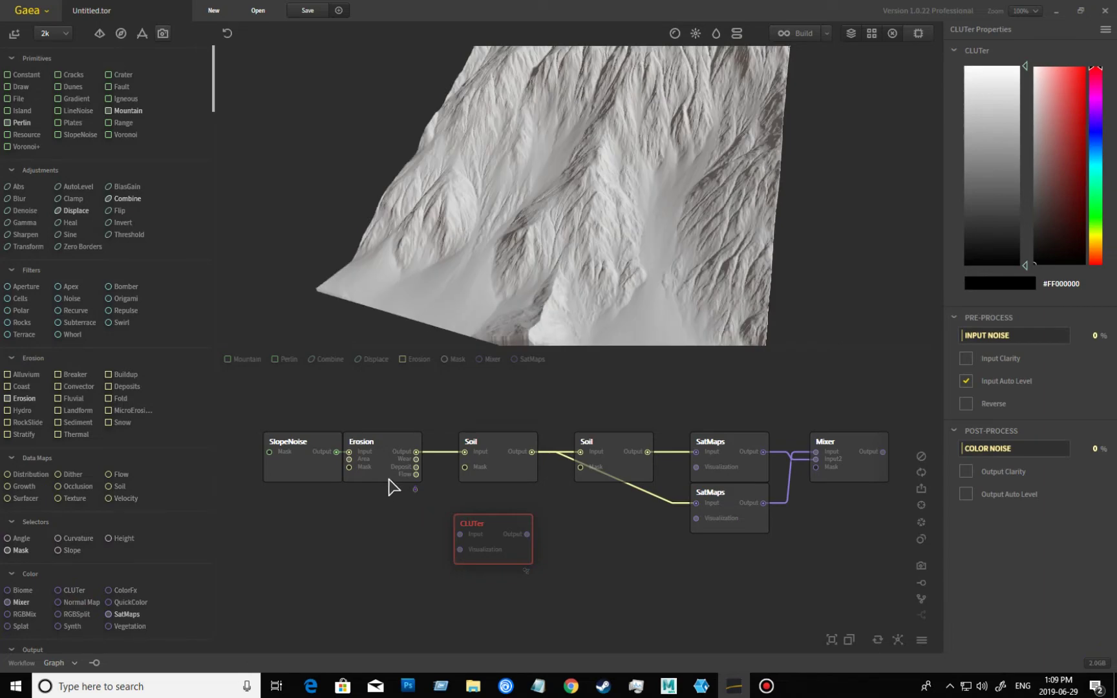
pyautogui.moveTo(415, 460); pyautogui.dragTo(460, 534)
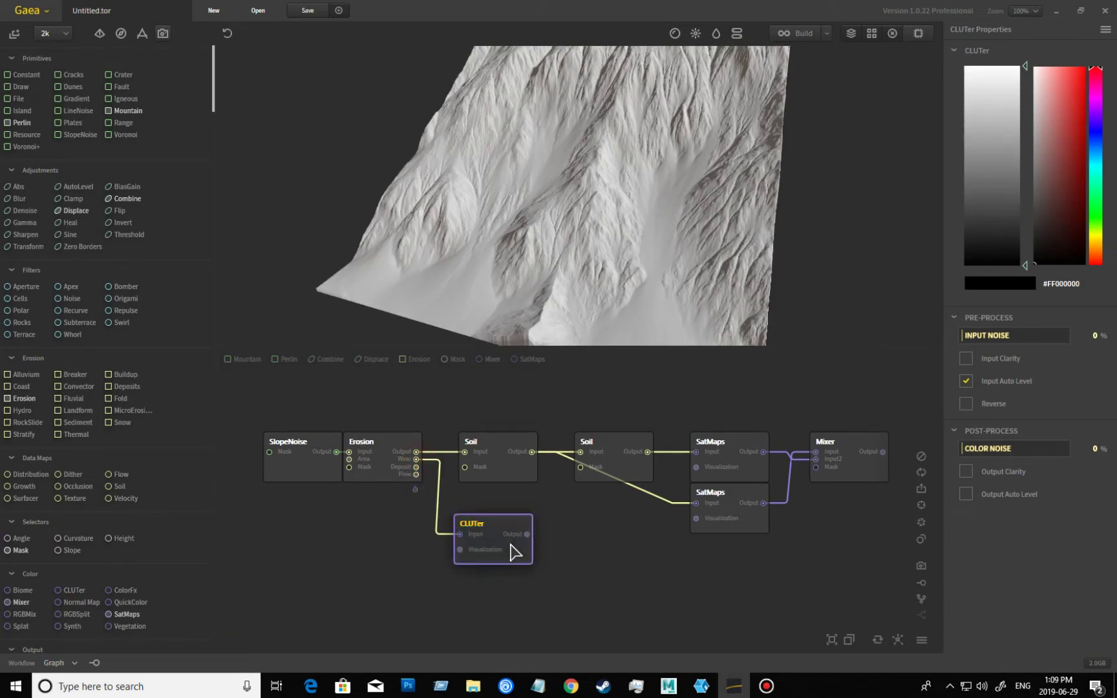
# - Rewire CLUTer to Erosion's Deposit output, then to its Flow output
pyautogui.moveTo(562, 302); pyautogui.dragTo(611, 267)
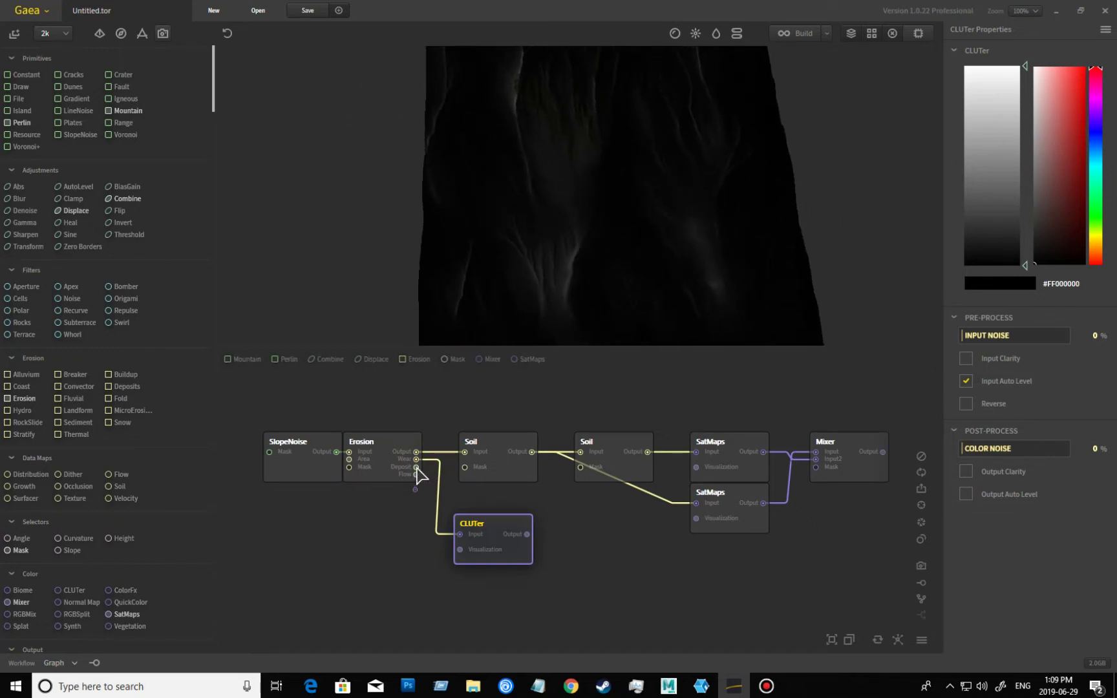
pyautogui.moveTo(416, 466); pyautogui.dragTo(460, 534)
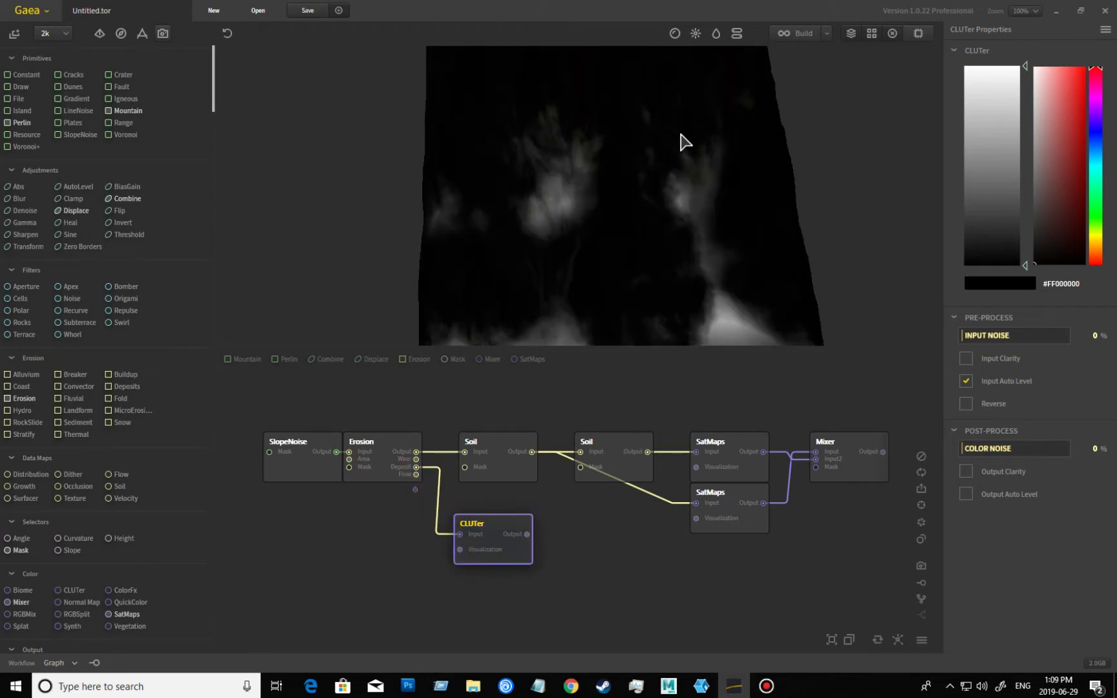
pyautogui.moveTo(680, 134); pyautogui.dragTo(641, 207)
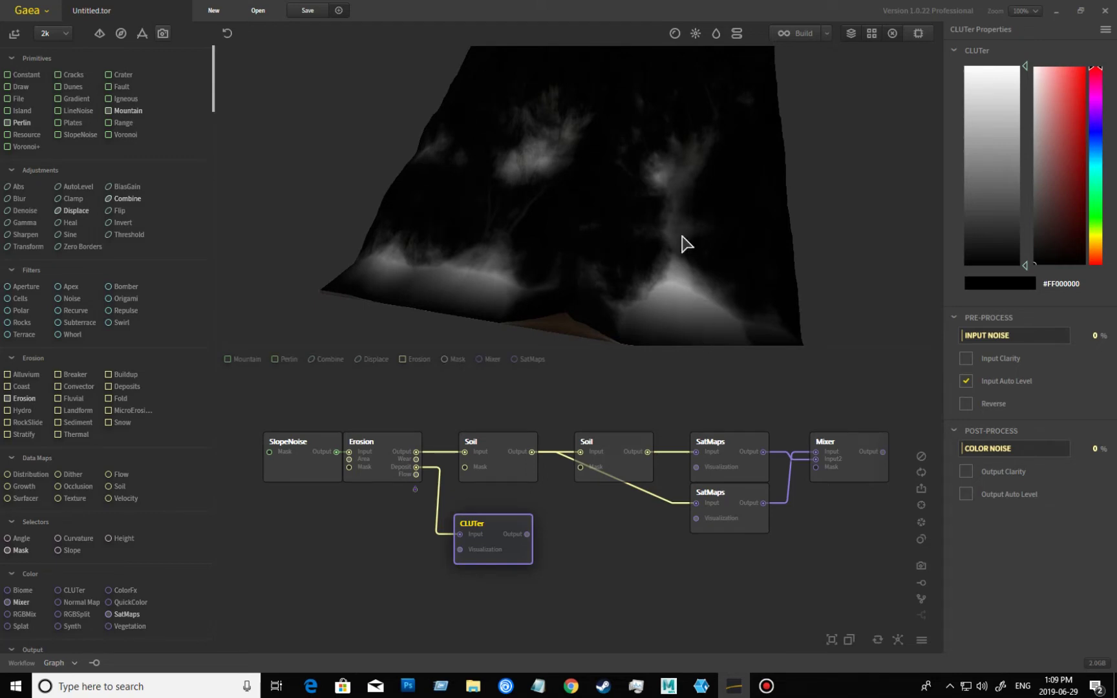
pyautogui.moveTo(670, 199); pyautogui.dragTo(693, 215)
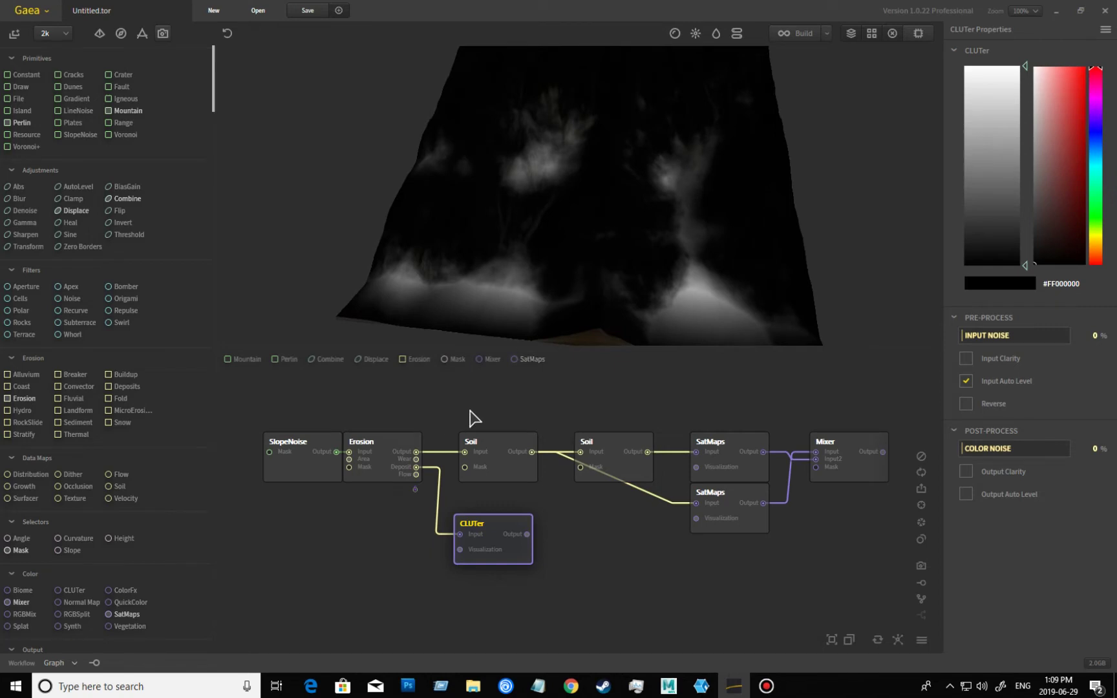
pyautogui.moveTo(417, 475); pyautogui.dragTo(459, 534)
pyautogui.moveTo(520, 306)
pyautogui.mouseDown()
pyautogui.moveTo(448, 259)
pyautogui.moveTo(522, 306)
pyautogui.mouseUp()
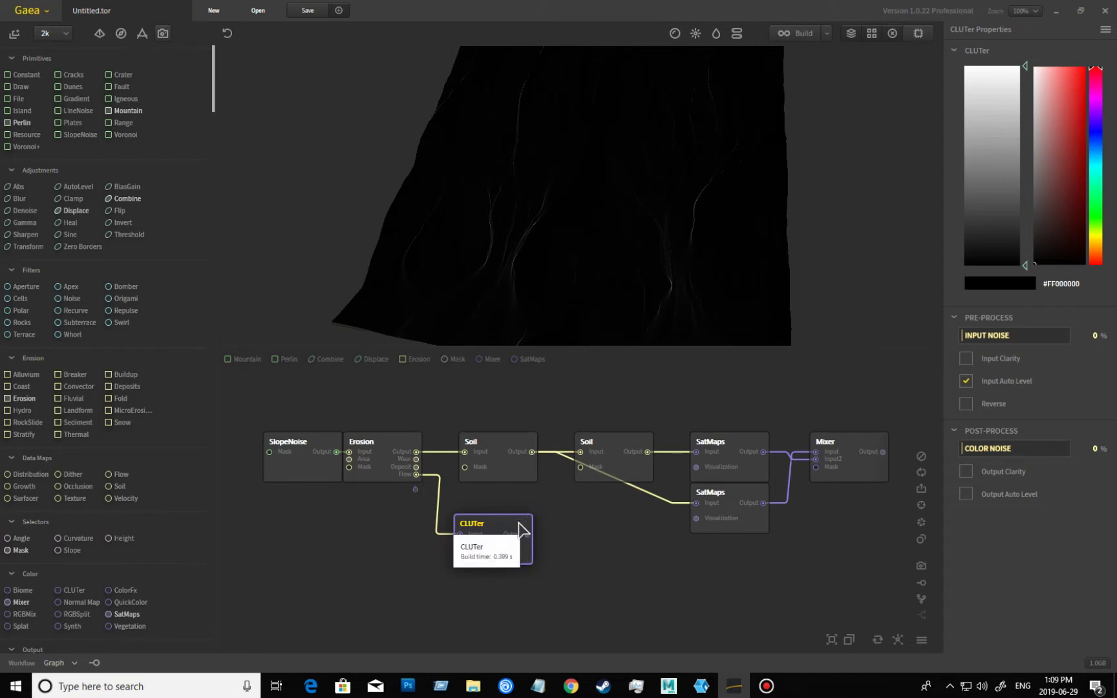
pyautogui.click(508, 550)
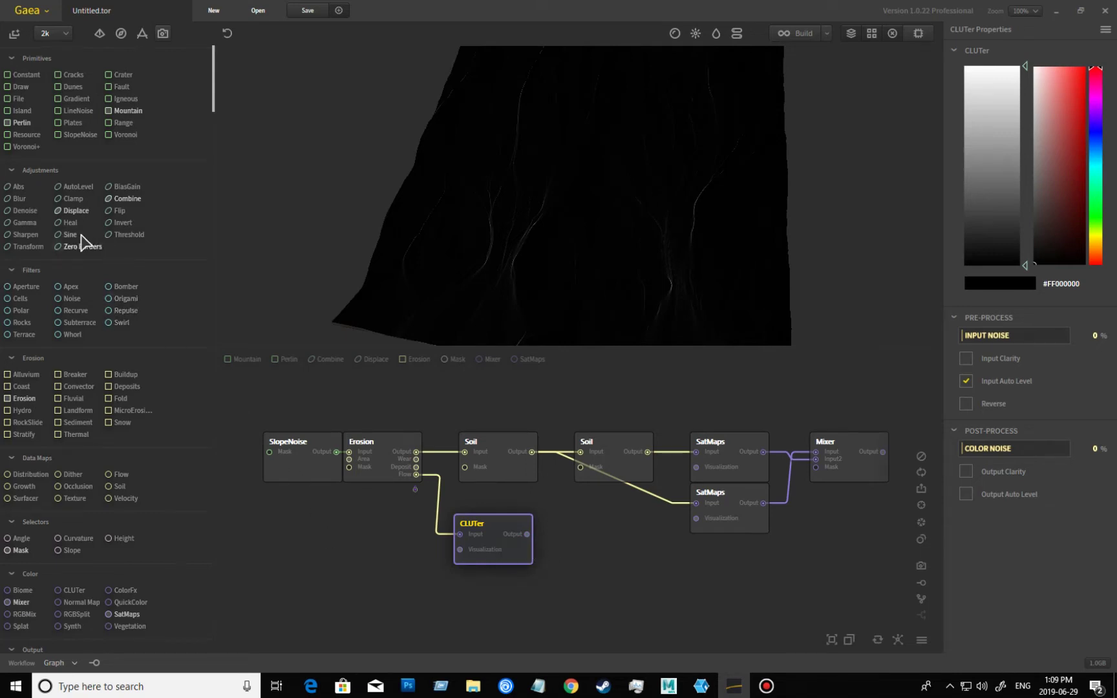
# - Insert an AutoLevel node with Apply Log between Erosion and CLUTer
pyautogui.moveTo(75, 188); pyautogui.dragTo(369, 536)
pyautogui.moveTo(420, 484)
pyautogui.mouseDown()
pyautogui.moveTo(387, 475)
pyautogui.moveTo(395, 499)
pyautogui.moveTo(375, 551)
pyautogui.moveTo(448, 553)
pyautogui.moveTo(460, 535)
pyautogui.mouseUp()
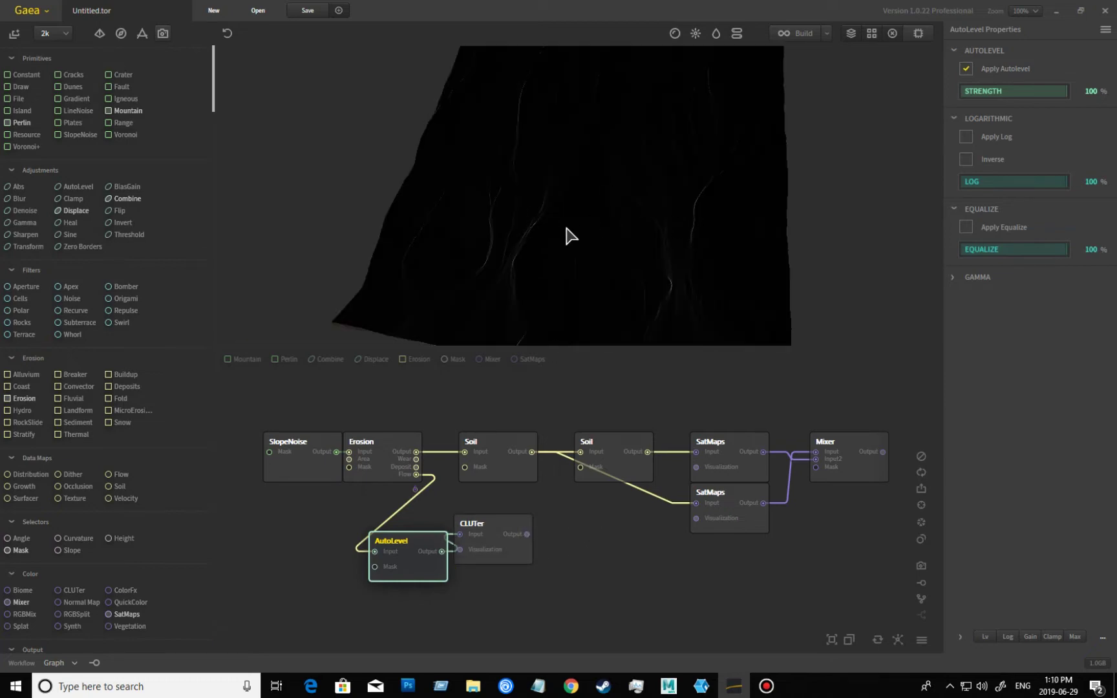
pyautogui.moveTo(565, 235)
pyautogui.mouseDown()
pyautogui.moveTo(561, 220)
pyautogui.moveTo(834, 215)
pyautogui.mouseUp()
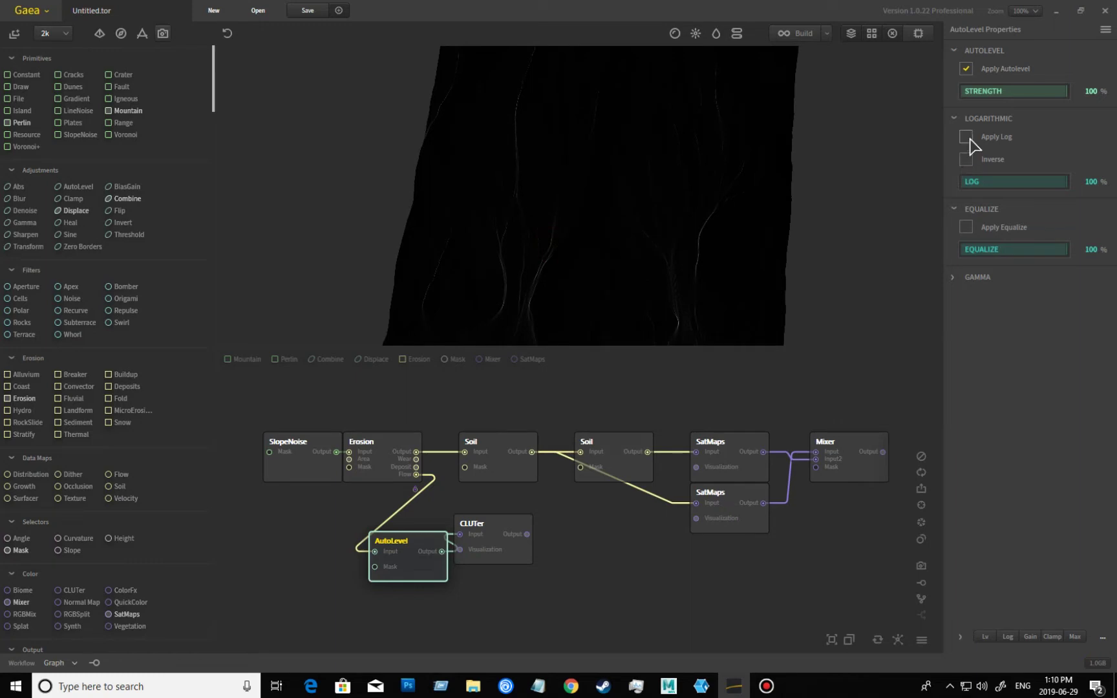
pyautogui.click(965, 137)
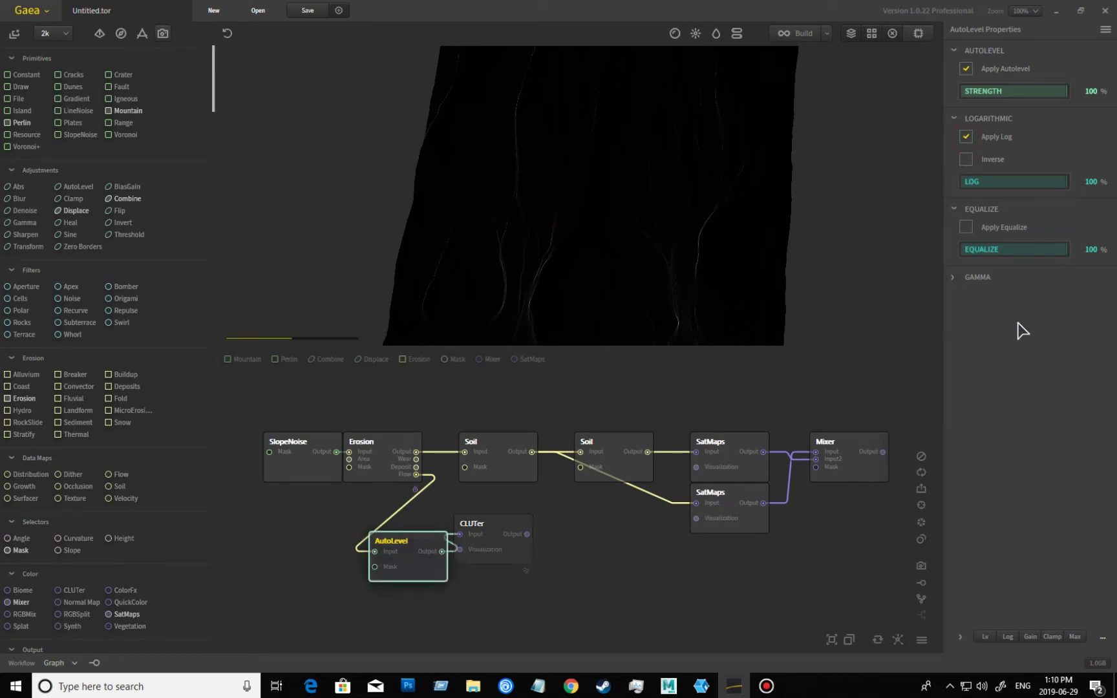
pyautogui.click(494, 543)
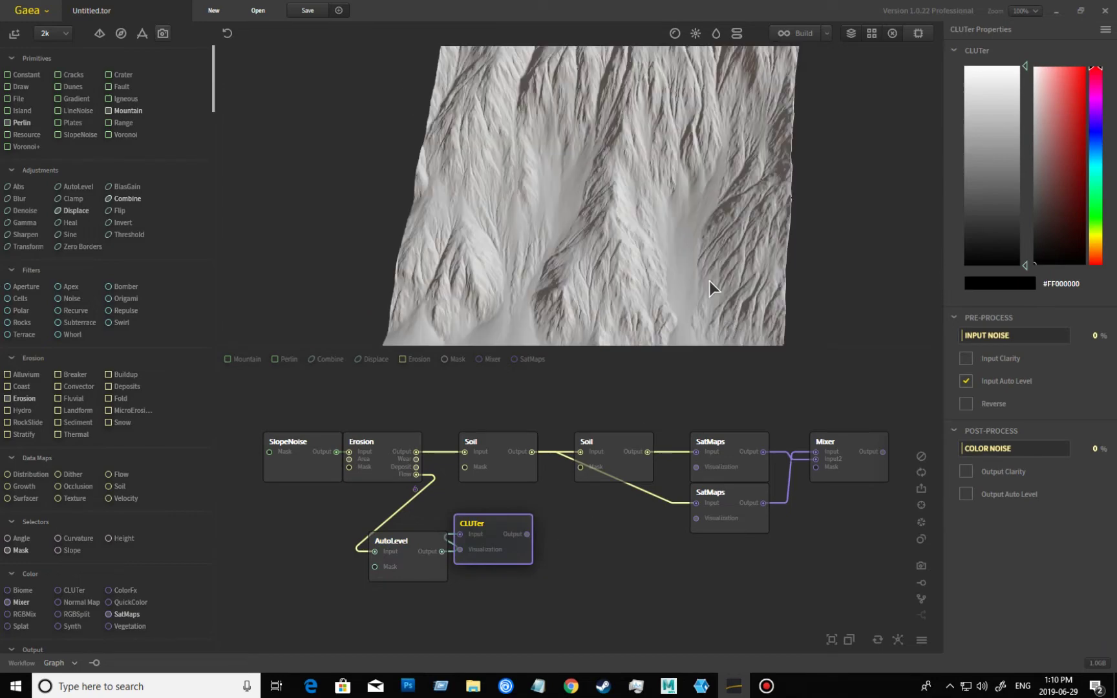
pyautogui.moveTo(688, 247); pyautogui.dragTo(669, 294)
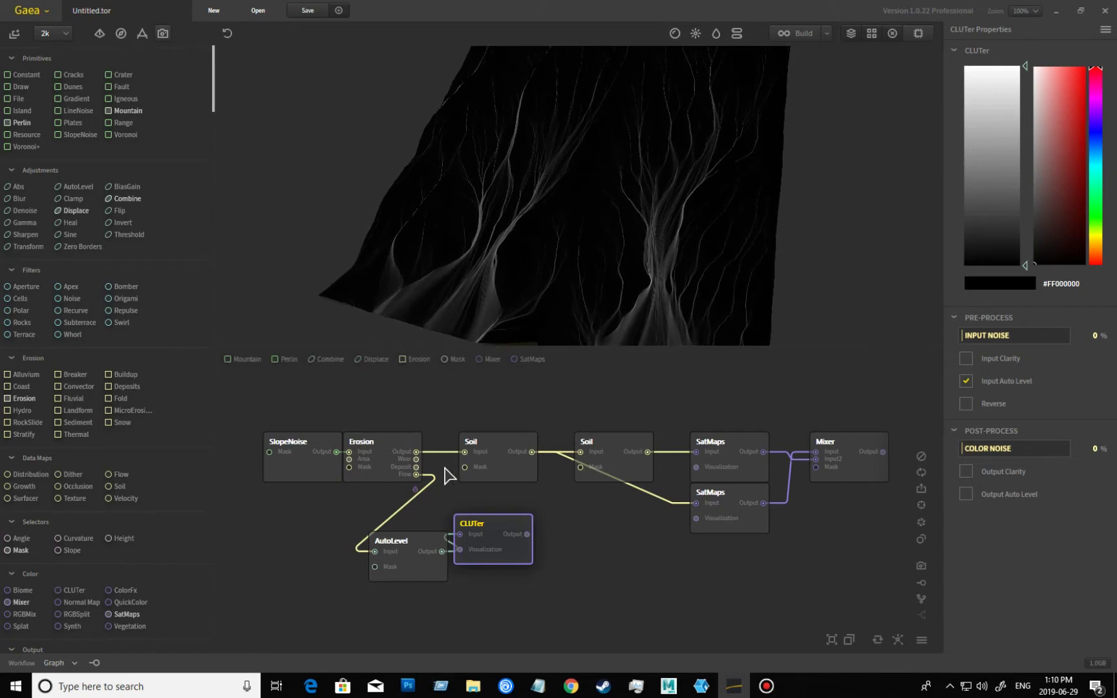
# - Feed AutoLevel from Erosion's Wear output instead and preview the coloured terrain
pyautogui.moveTo(416, 459); pyautogui.dragTo(375, 551)
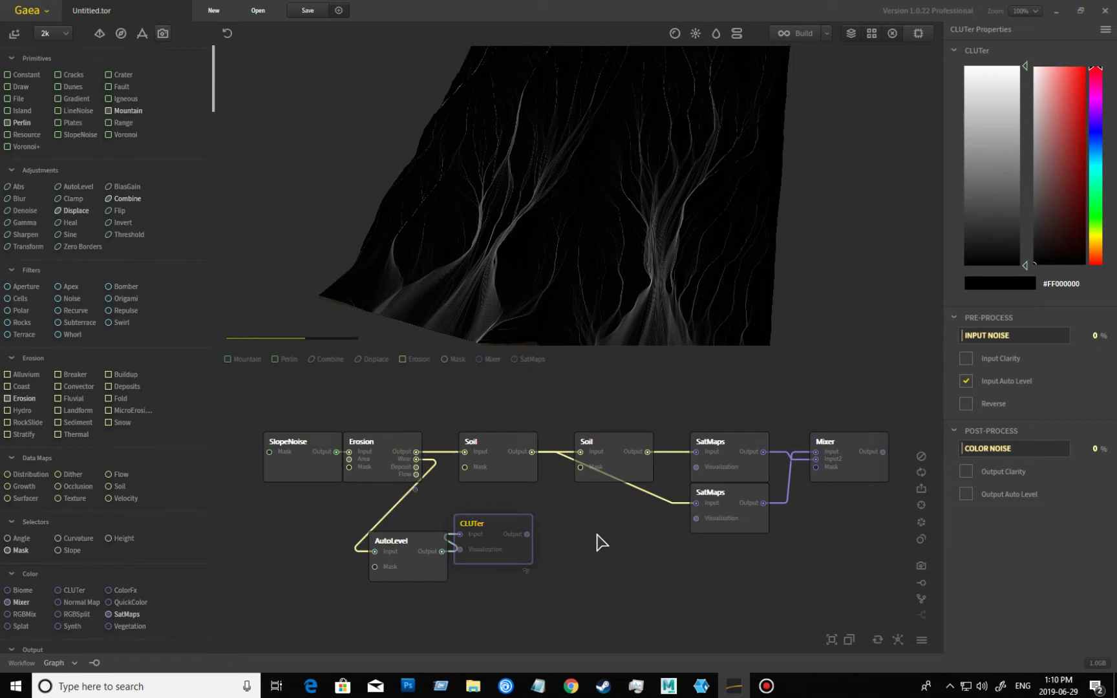
pyautogui.click(506, 547)
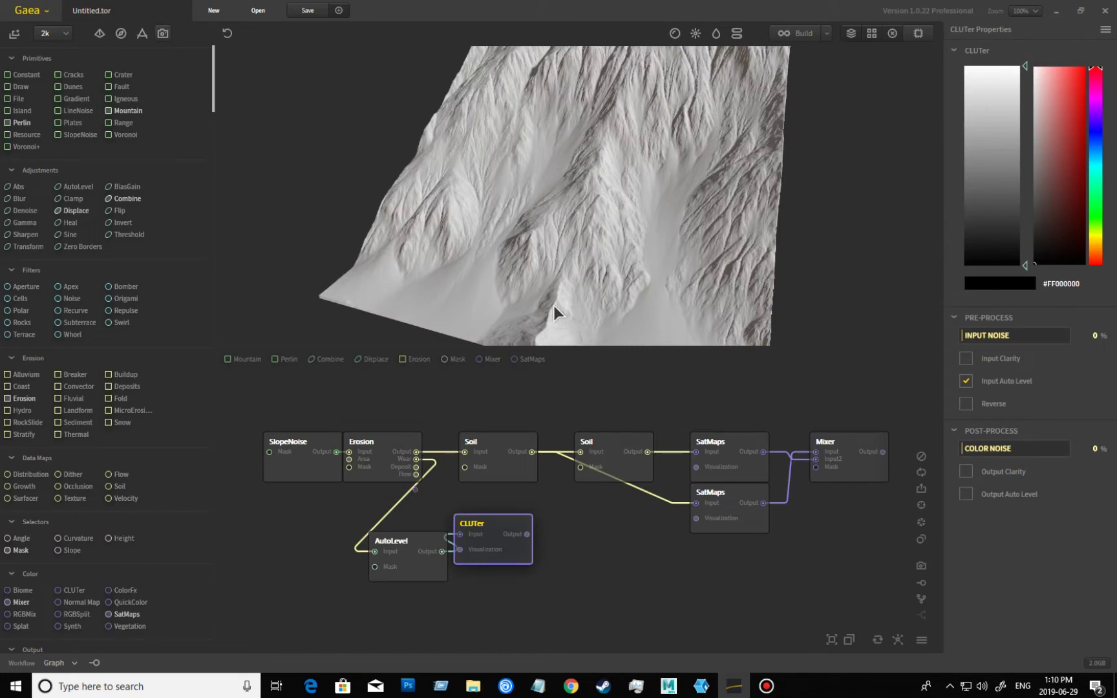
pyautogui.moveTo(543, 289); pyautogui.dragTo(578, 265)
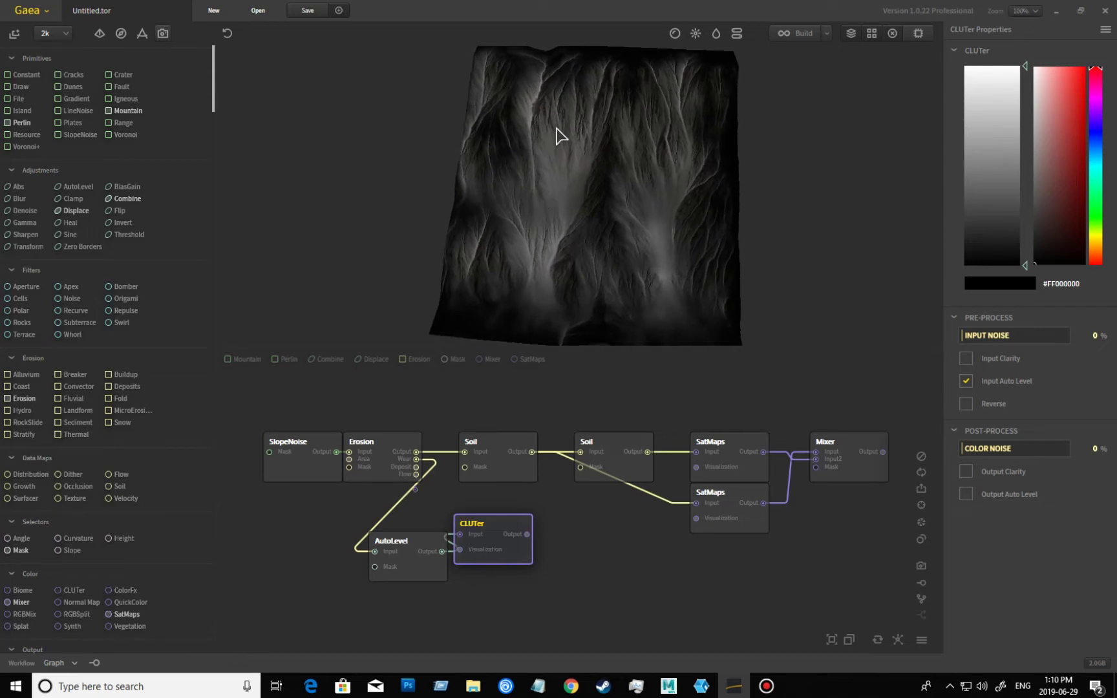
pyautogui.moveTo(610, 310); pyautogui.dragTo(568, 298)
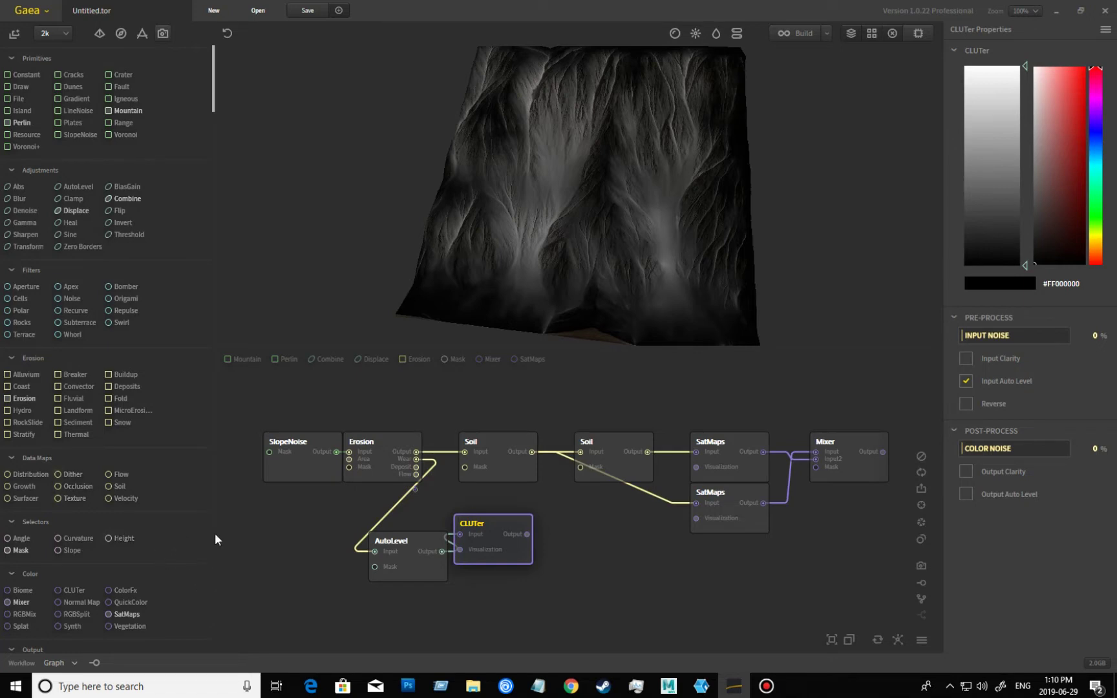
pyautogui.moveTo(121, 475); pyautogui.dragTo(369, 456)
# - Wire a Flow node to Erosion's output, set Rain Cycles to 46, and move it right
pyautogui.moveTo(637, 563); pyautogui.dragTo(643, 570)
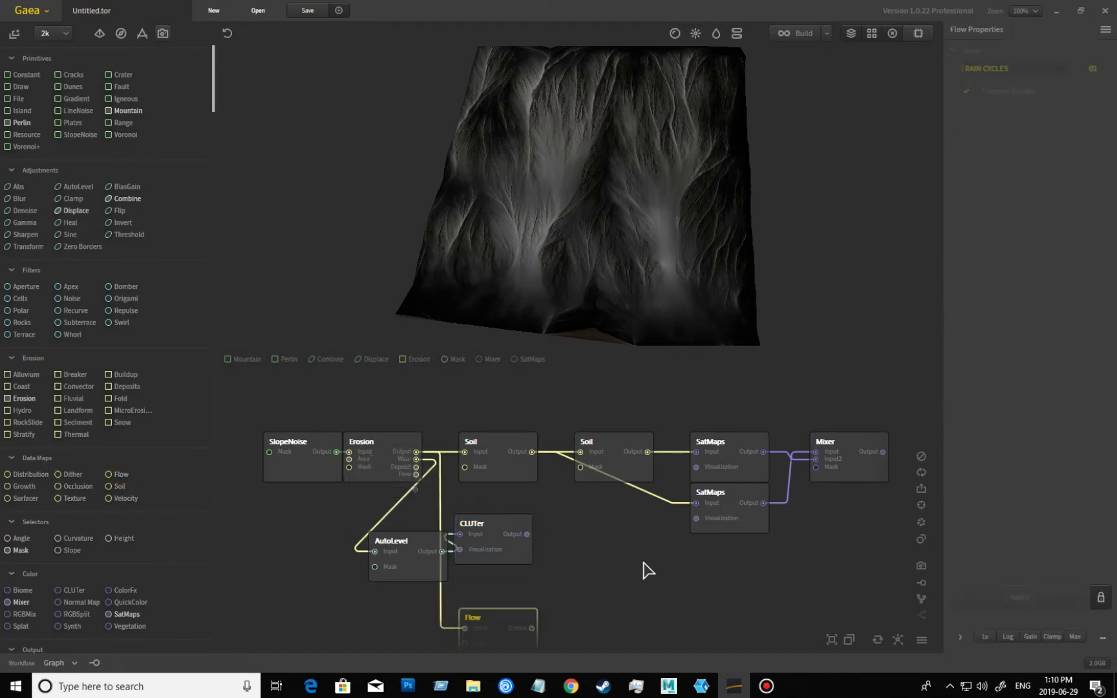
pyautogui.click(987, 68)
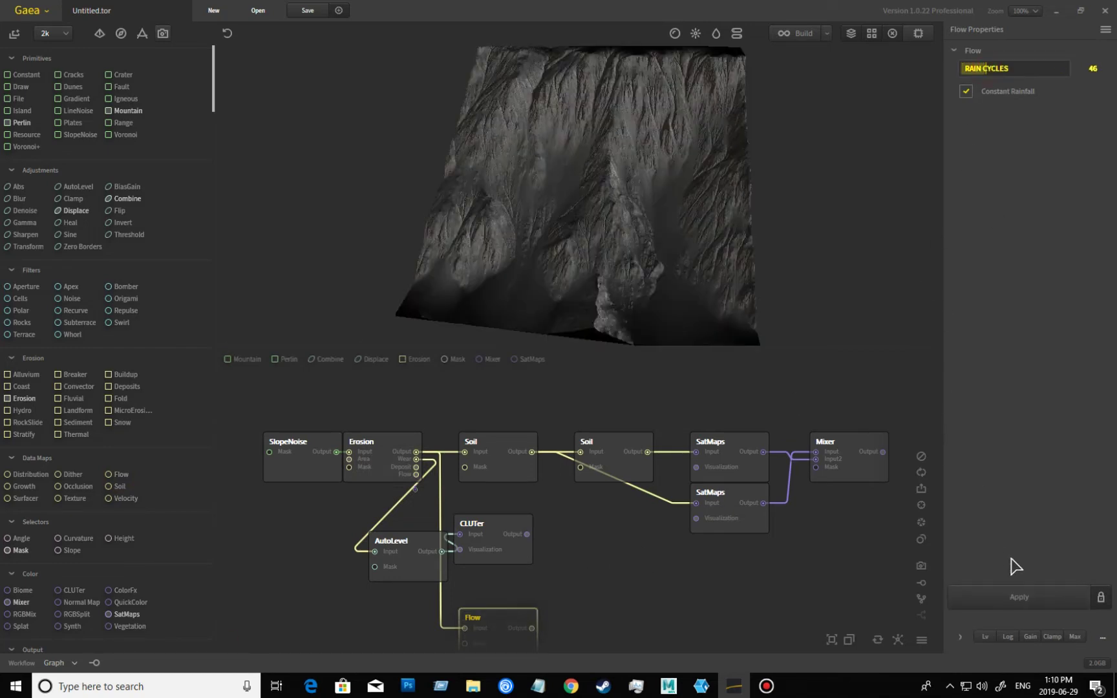
pyautogui.click(1031, 593)
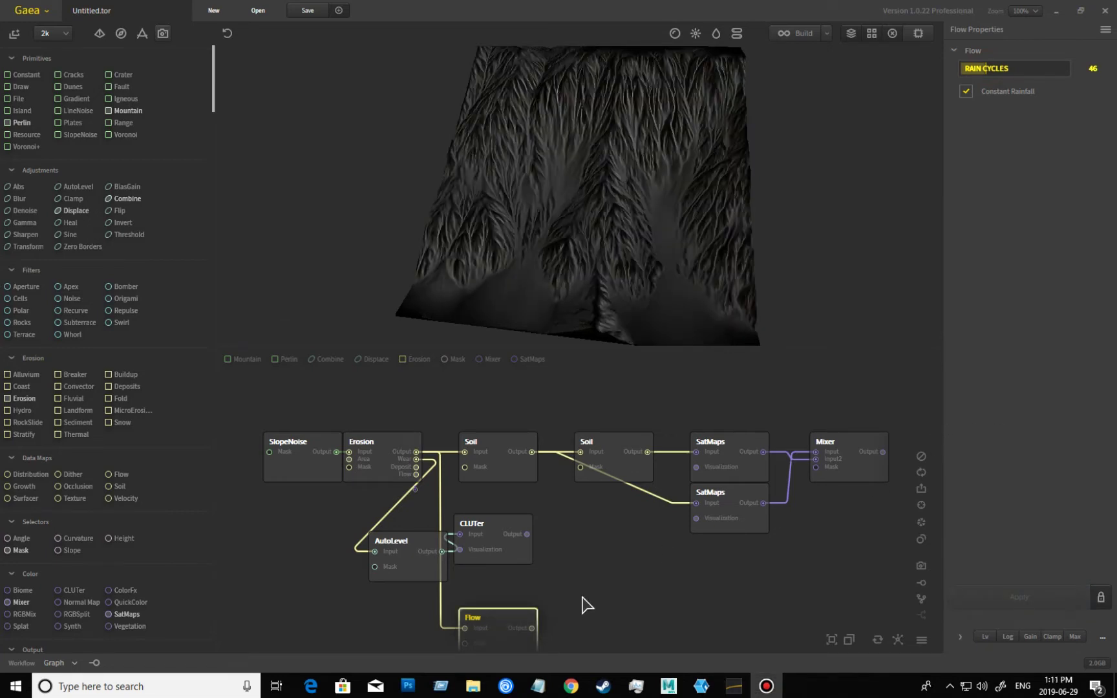
pyautogui.moveTo(460, 617); pyautogui.dragTo(610, 573)
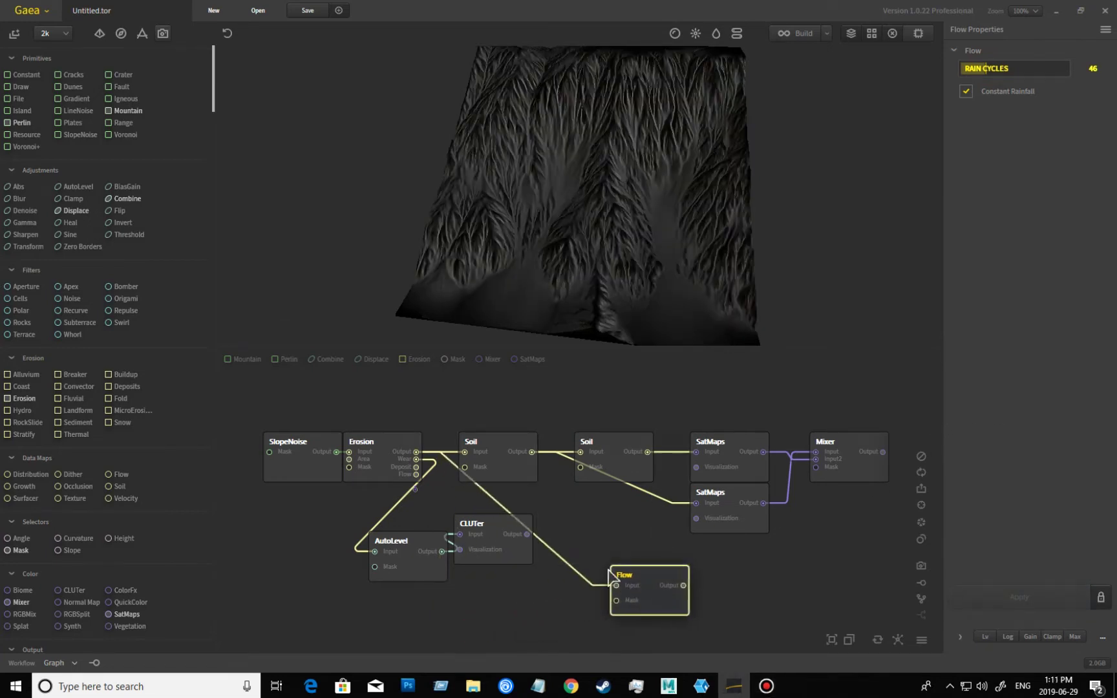
pyautogui.click(495, 466)
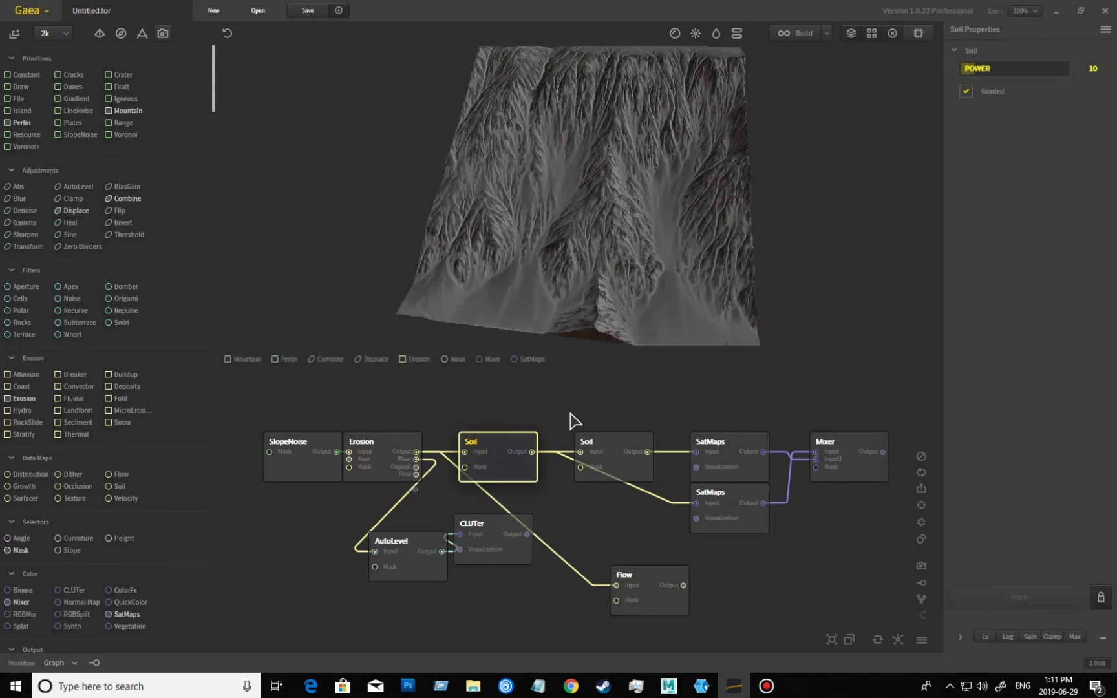
pyautogui.click(665, 601)
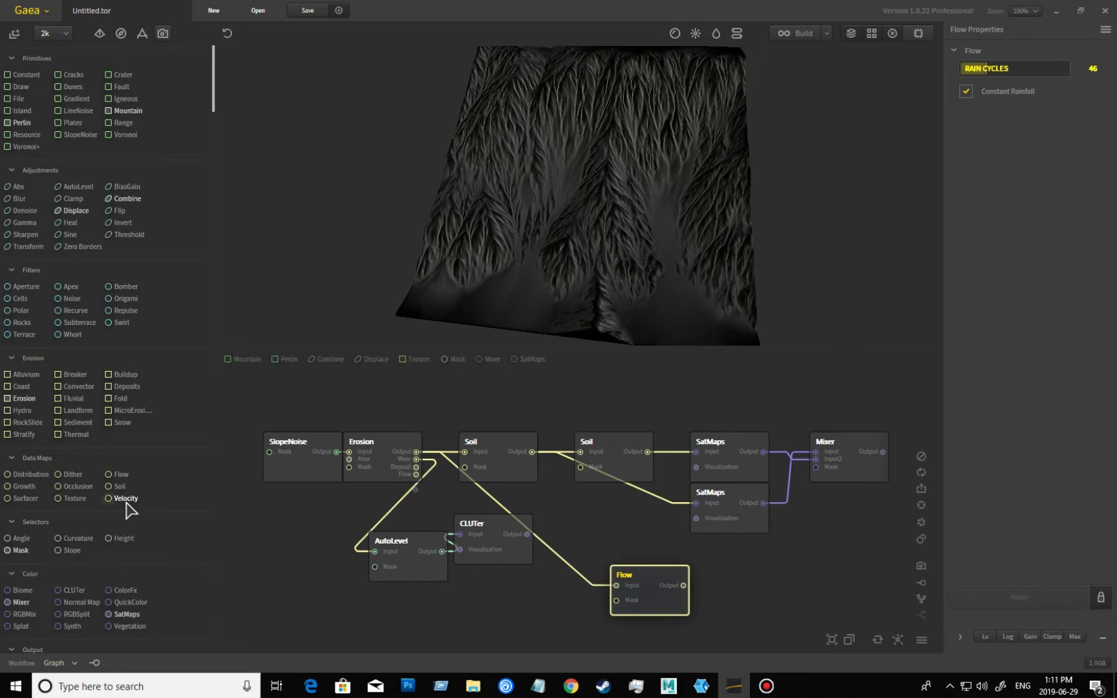
pyautogui.moveTo(123, 498); pyautogui.dragTo(329, 527)
# - Wire a Velocity node from Erosion's output and place it directly under the Flow node
pyautogui.moveTo(388, 464); pyautogui.dragTo(401, 464)
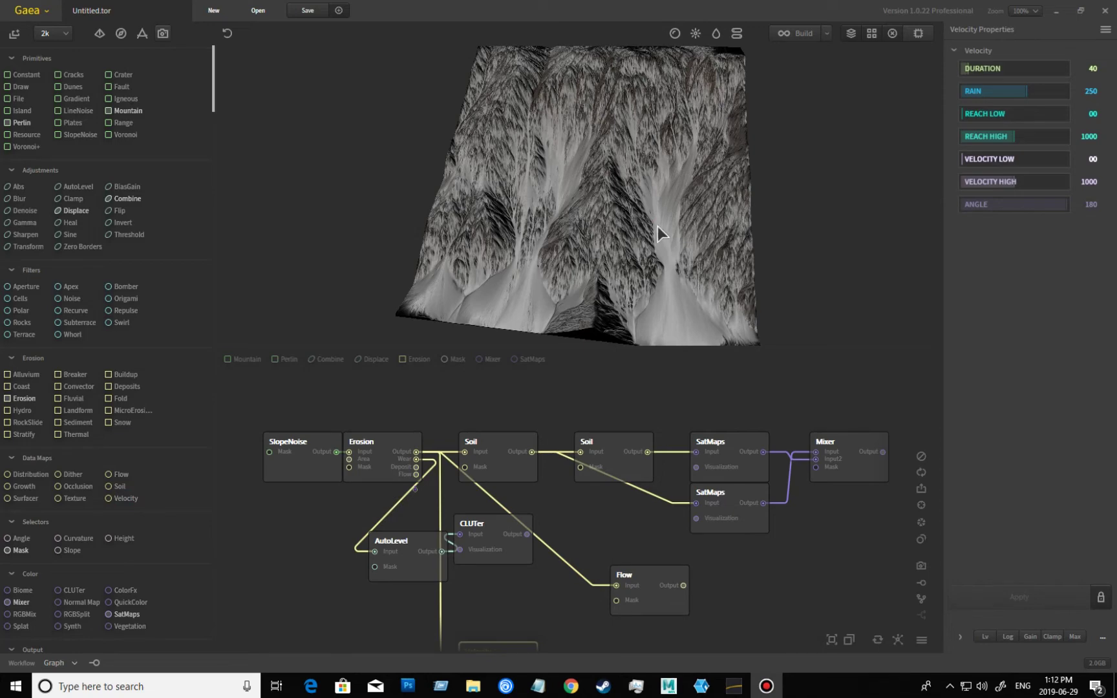
pyautogui.moveTo(657, 226); pyautogui.dragTo(631, 204)
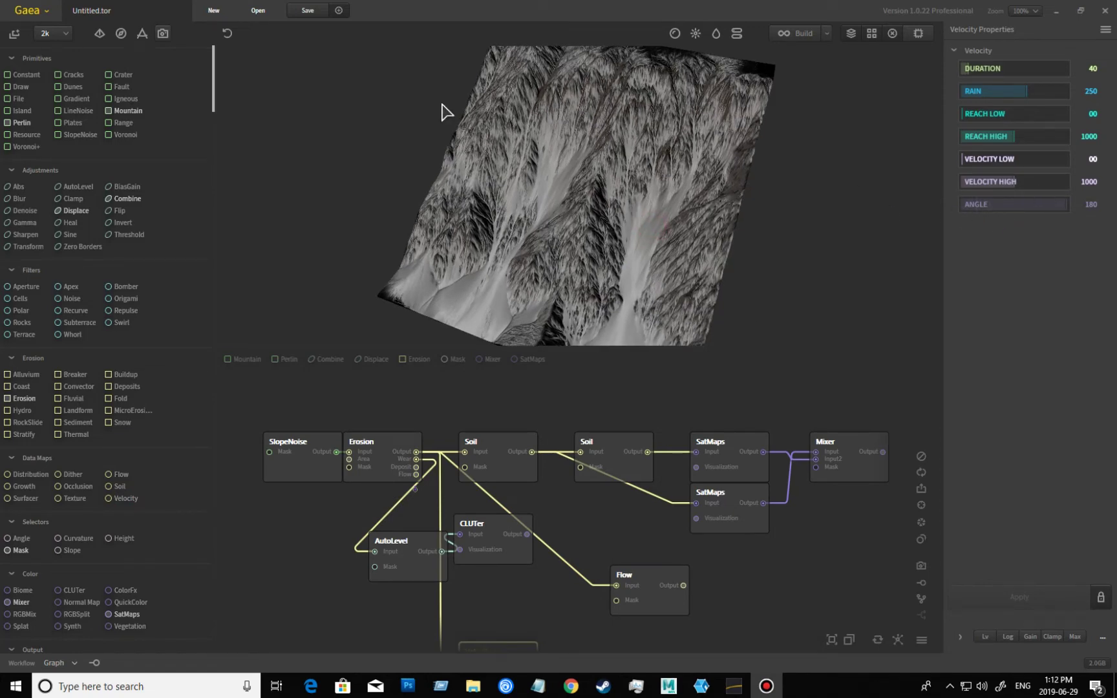
pyautogui.moveTo(826, 186); pyautogui.dragTo(495, 139)
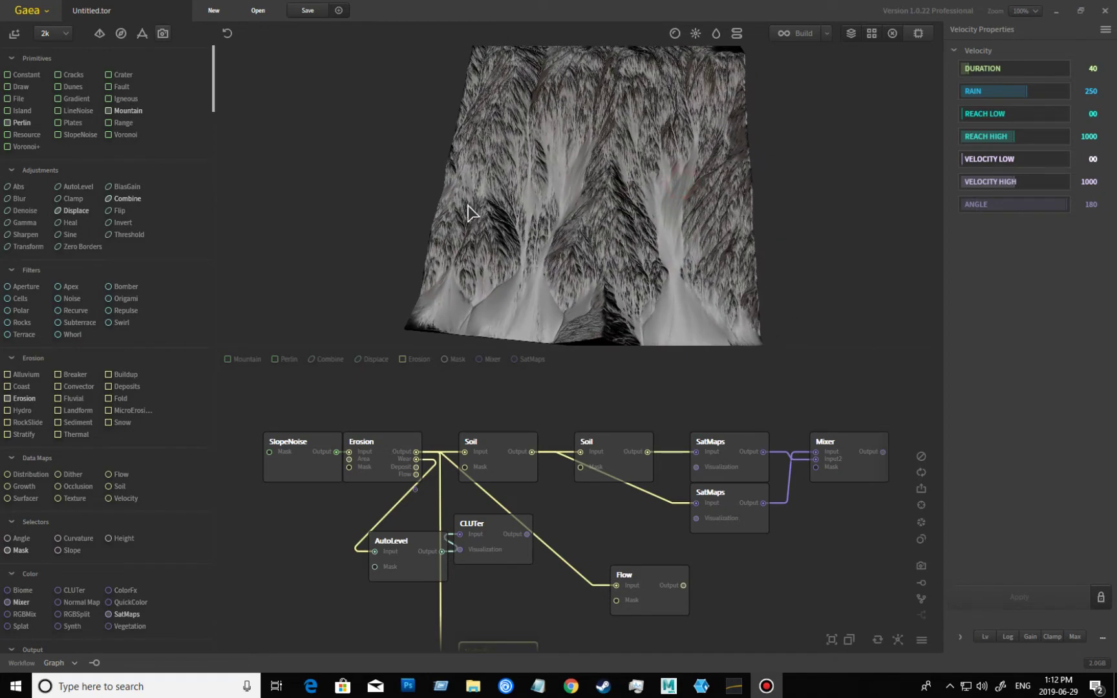
pyautogui.moveTo(702, 207); pyautogui.dragTo(550, 203)
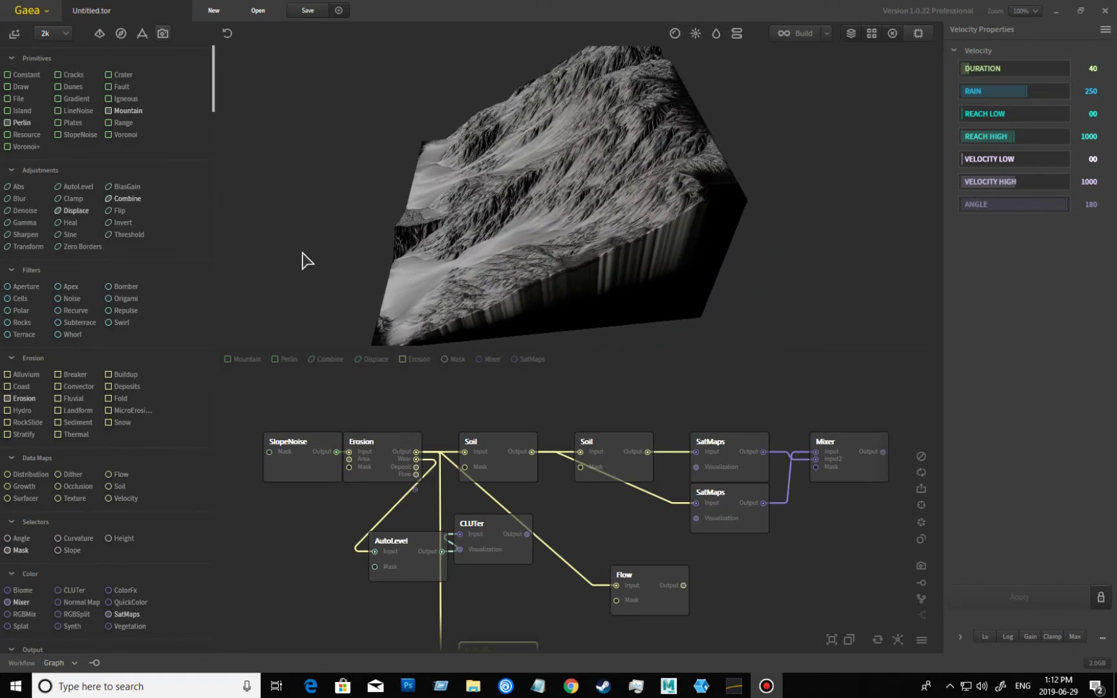
pyautogui.moveTo(528, 248); pyautogui.dragTo(769, 267)
pyautogui.moveTo(804, 213); pyautogui.dragTo(574, 267)
pyautogui.scroll(4, 574, 265)
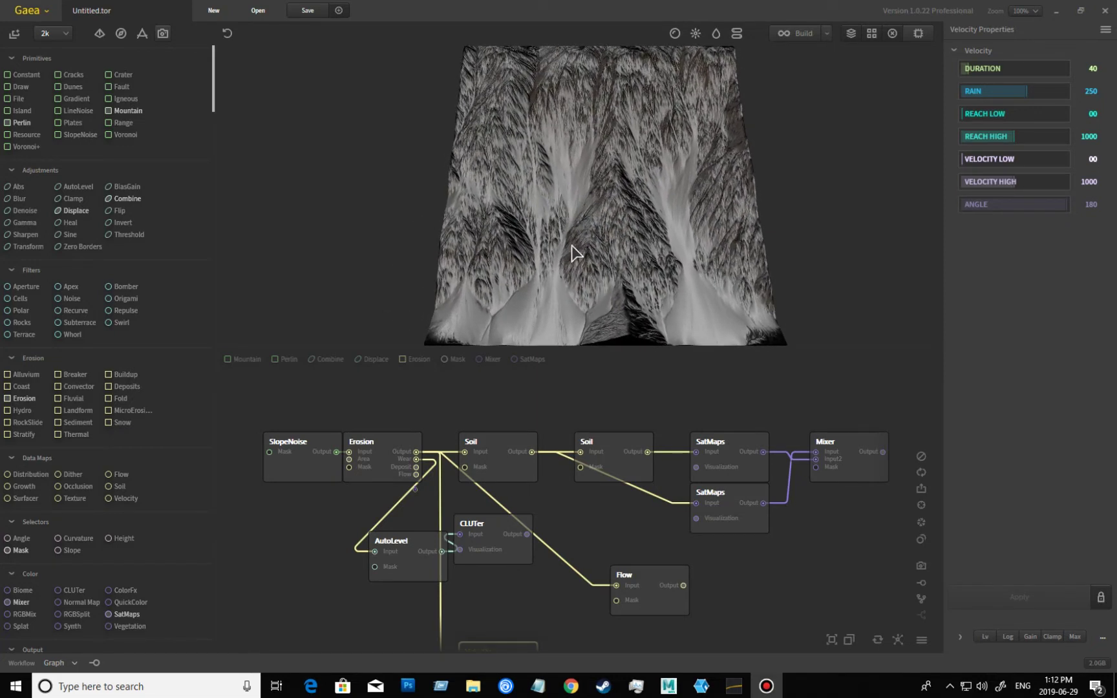
pyautogui.moveTo(665, 276)
pyautogui.mouseDown()
pyautogui.moveTo(693, 304)
pyautogui.moveTo(651, 332)
pyautogui.moveTo(666, 304)
pyautogui.moveTo(663, 271)
pyautogui.mouseUp()
pyautogui.scroll(-2, 666, 302)
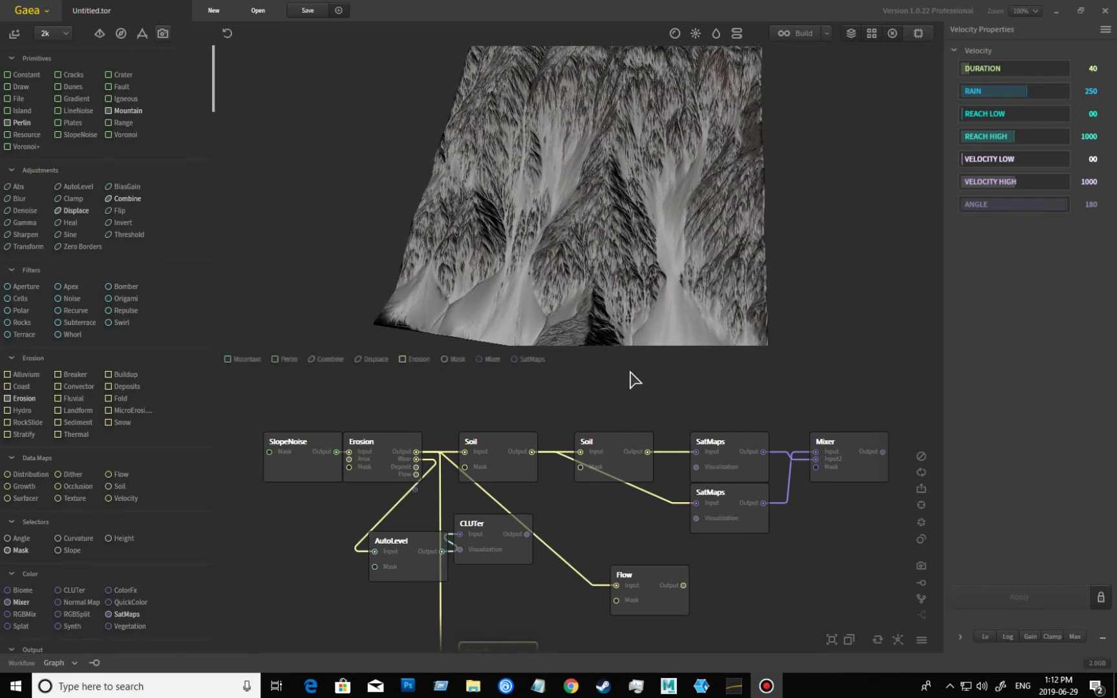
pyautogui.moveTo(545, 642); pyautogui.dragTo(522, 581, button='middle')
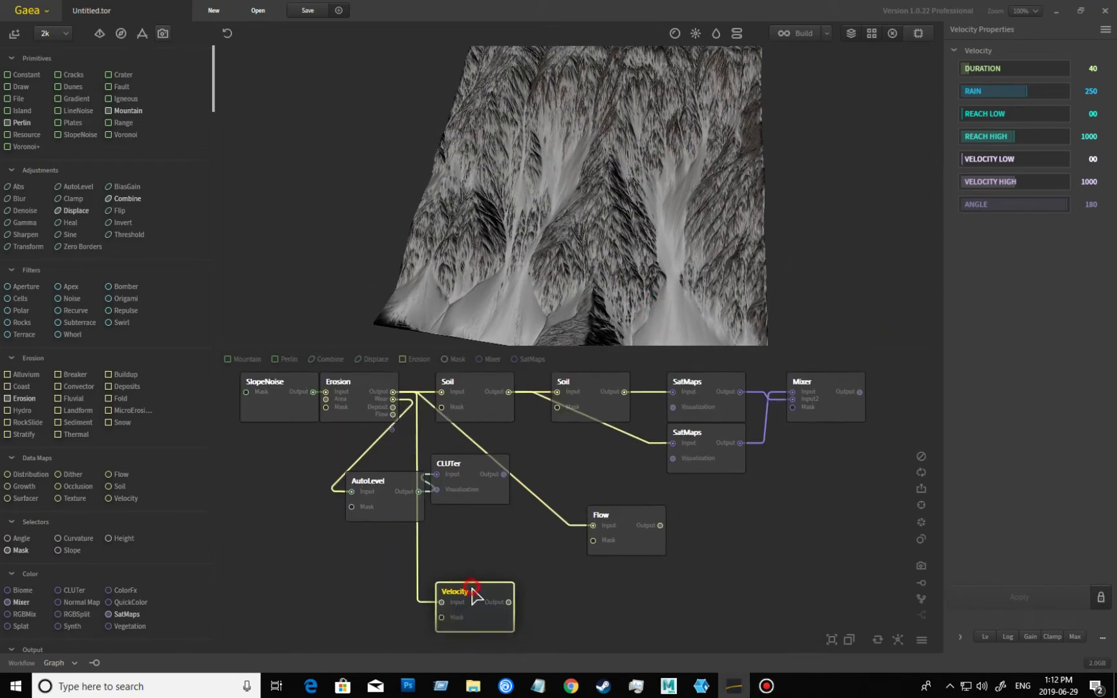
pyautogui.moveTo(469, 605); pyautogui.dragTo(622, 578)
# - Merge the Flow and Velocity outputs into a single Combine node
pyautogui.click(682, 596)
pyautogui.moveTo(690, 625); pyautogui.dragTo(560, 503)
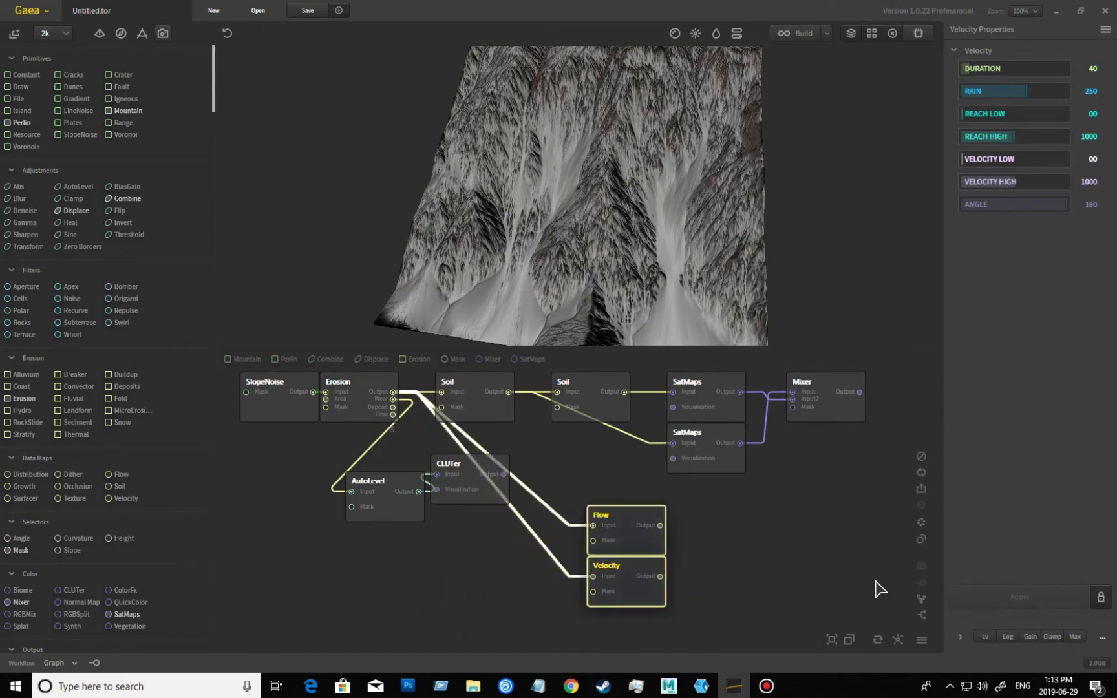
pyautogui.click(922, 615)
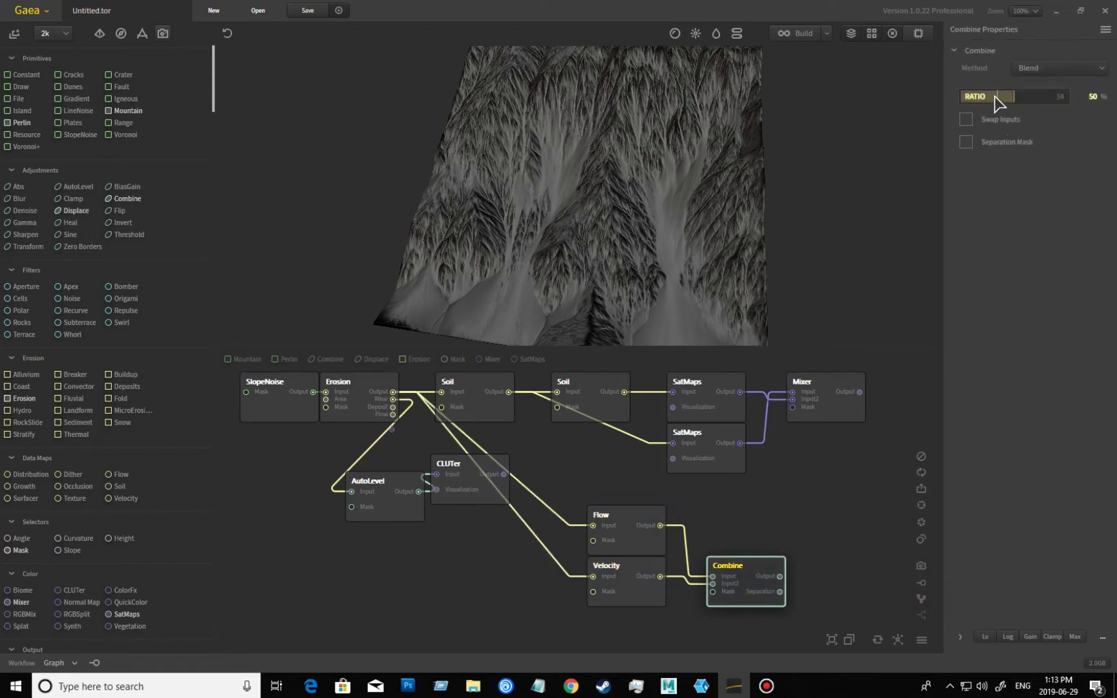
# - Compare the Soil and Combine previews and set the Combine ratio to 27%
pyautogui.click(993, 95)
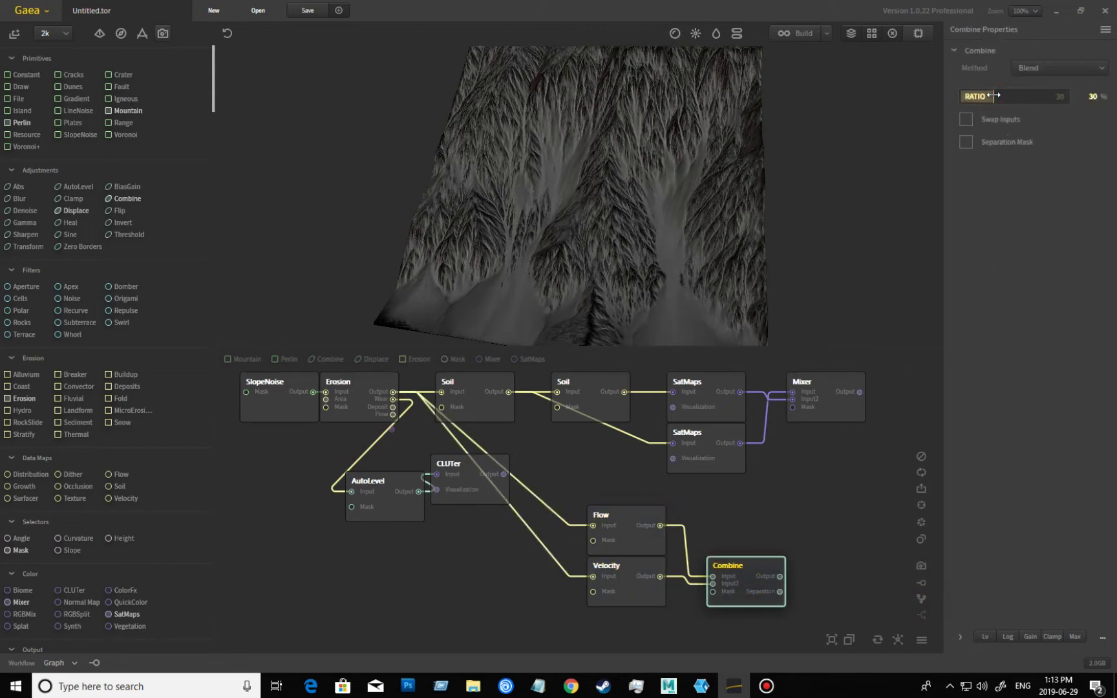
pyautogui.doubleClick(993, 96)
pyautogui.click(496, 400)
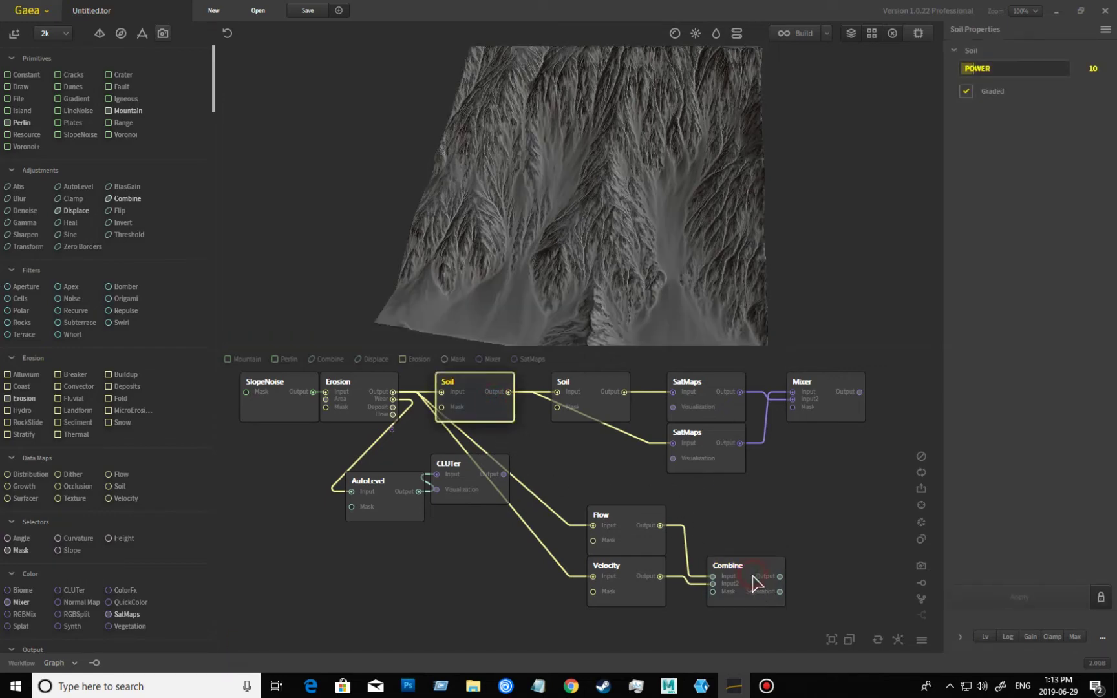
pyautogui.click(754, 582)
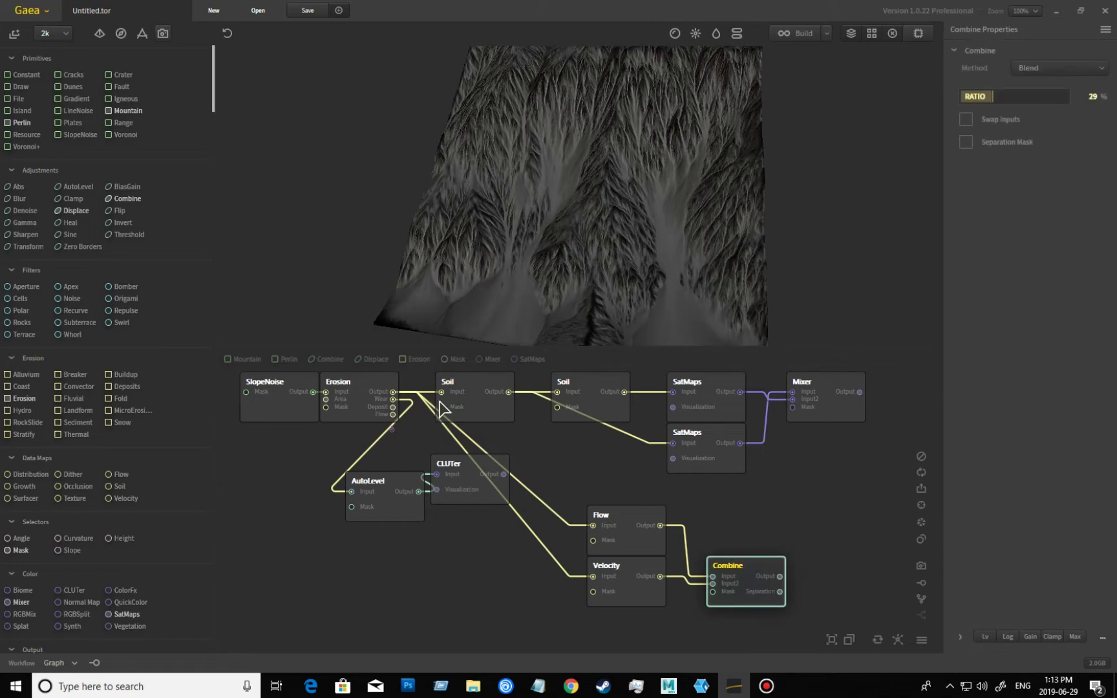
pyautogui.click(483, 409)
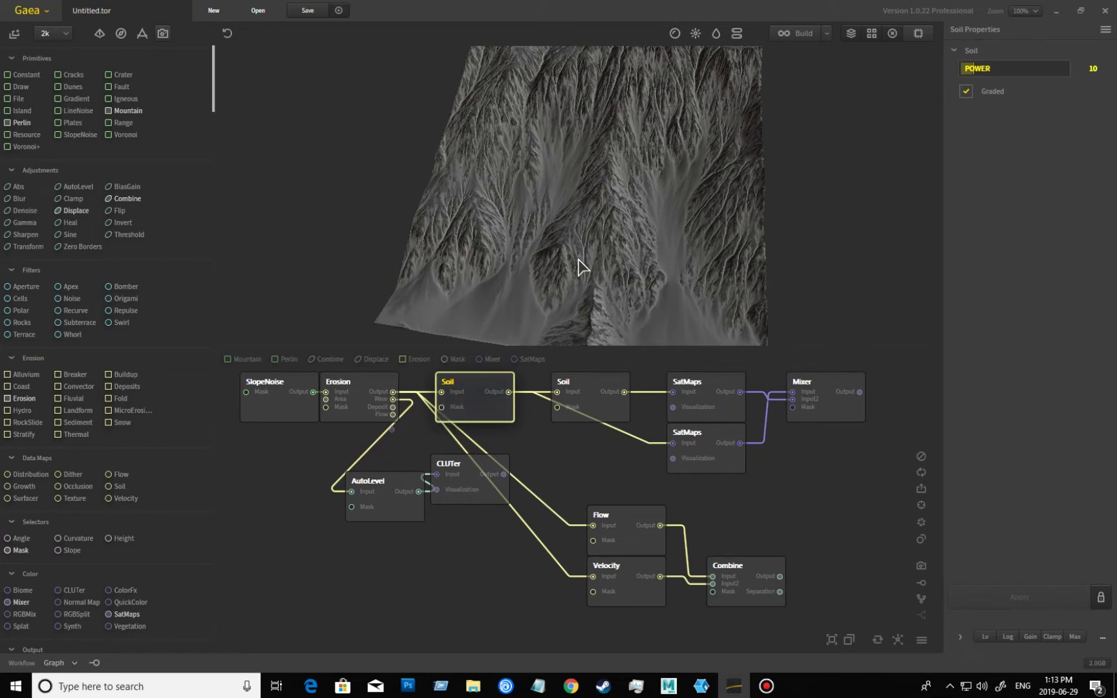
pyautogui.click(740, 574)
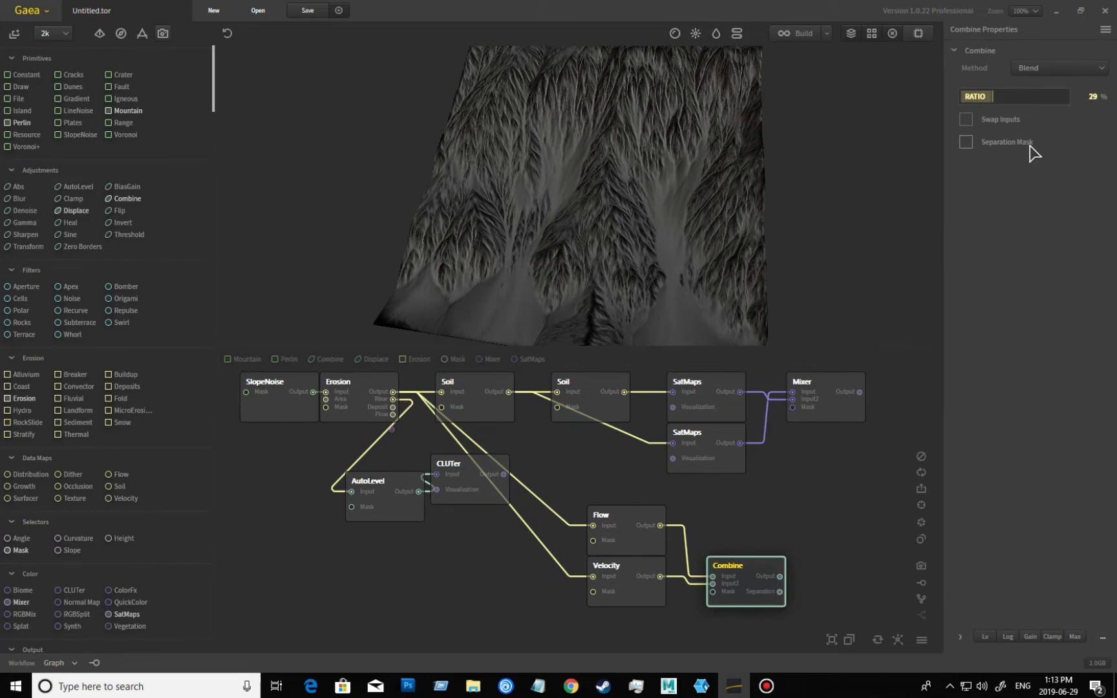
pyautogui.moveTo(1008, 97); pyautogui.dragTo(971, 103)
# - Join AutoLevel and Combine in a new Combine node and wire its output into CLUTer's input
pyautogui.click(391, 520)
pyautogui.moveTo(407, 550); pyautogui.dragTo(744, 540)
pyautogui.moveTo(852, 599); pyautogui.dragTo(794, 563, button='middle')
pyautogui.moveTo(766, 587); pyautogui.dragTo(626, 453)
pyautogui.click(925, 615)
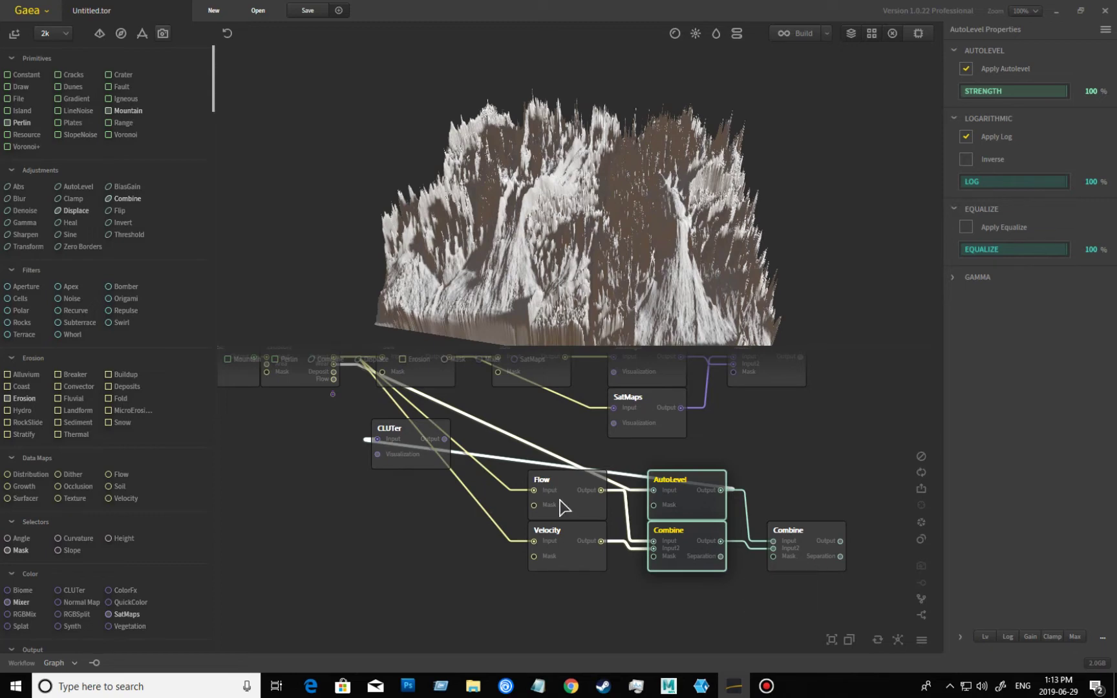
pyautogui.moveTo(426, 441); pyautogui.dragTo(839, 461)
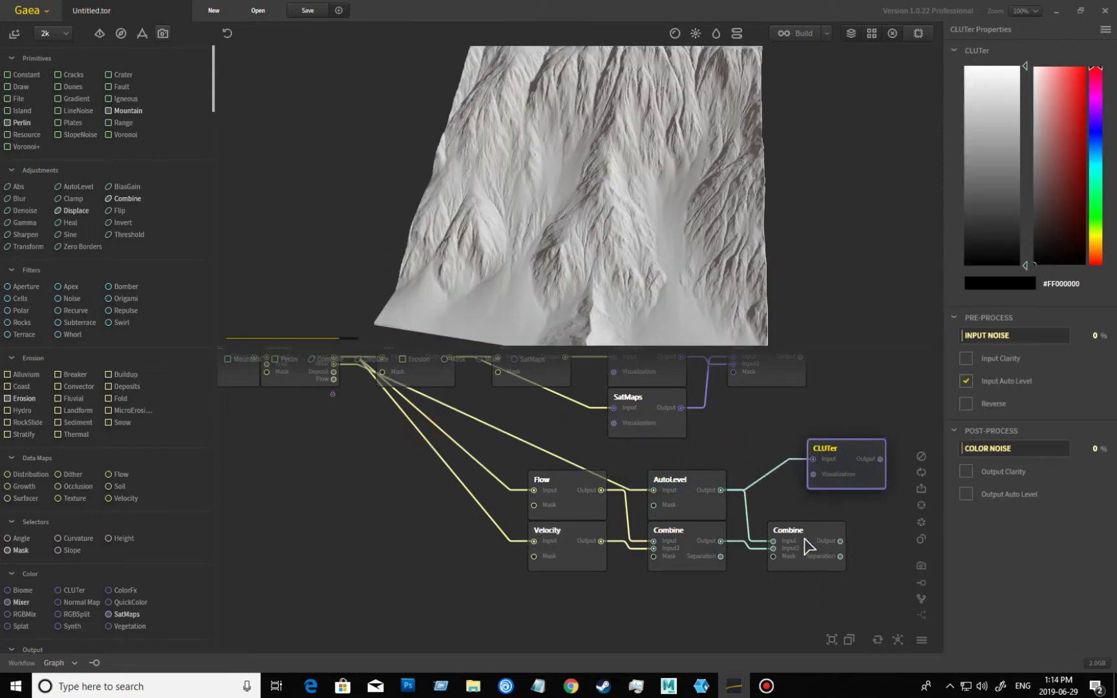
pyautogui.moveTo(840, 556); pyautogui.dragTo(685, 586, button='middle')
pyautogui.moveTo(688, 572); pyautogui.dragTo(802, 591)
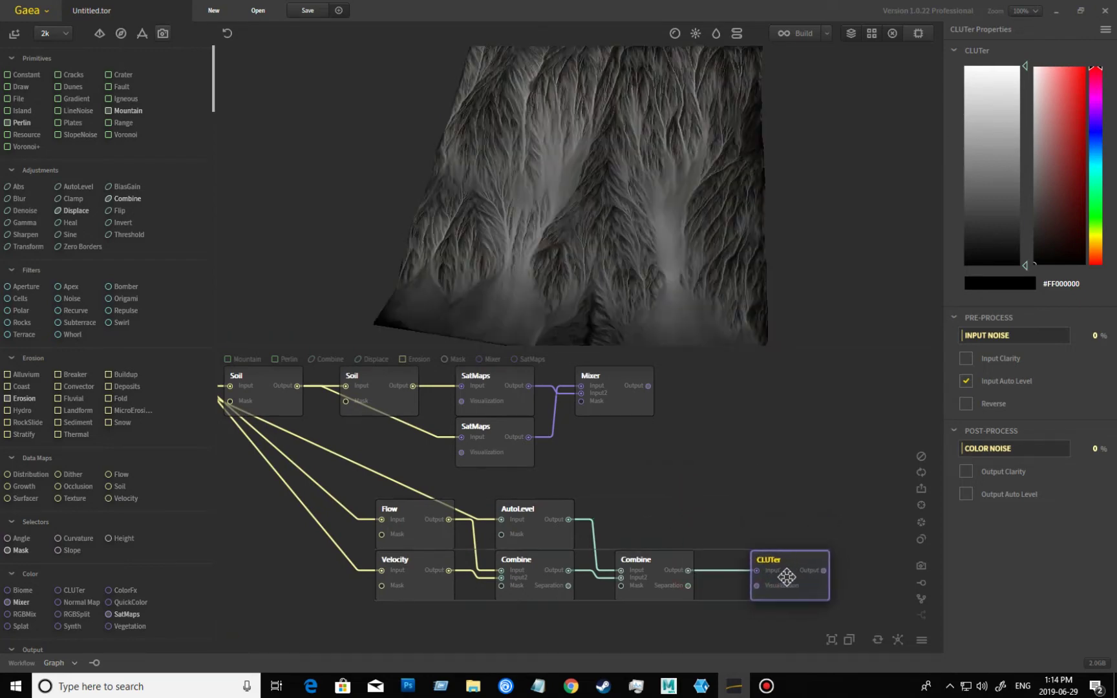
# - Set the new Combine node to Multiply at 100% ratio and preview the CLUTer result
pyautogui.click(672, 577)
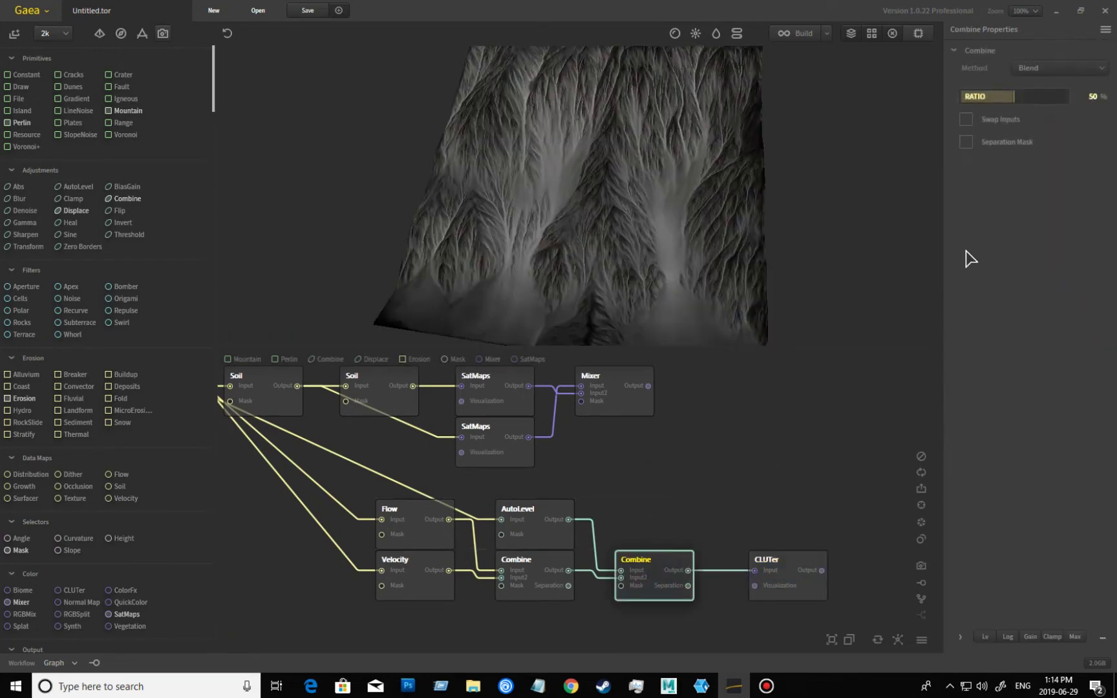
pyautogui.click(1050, 70)
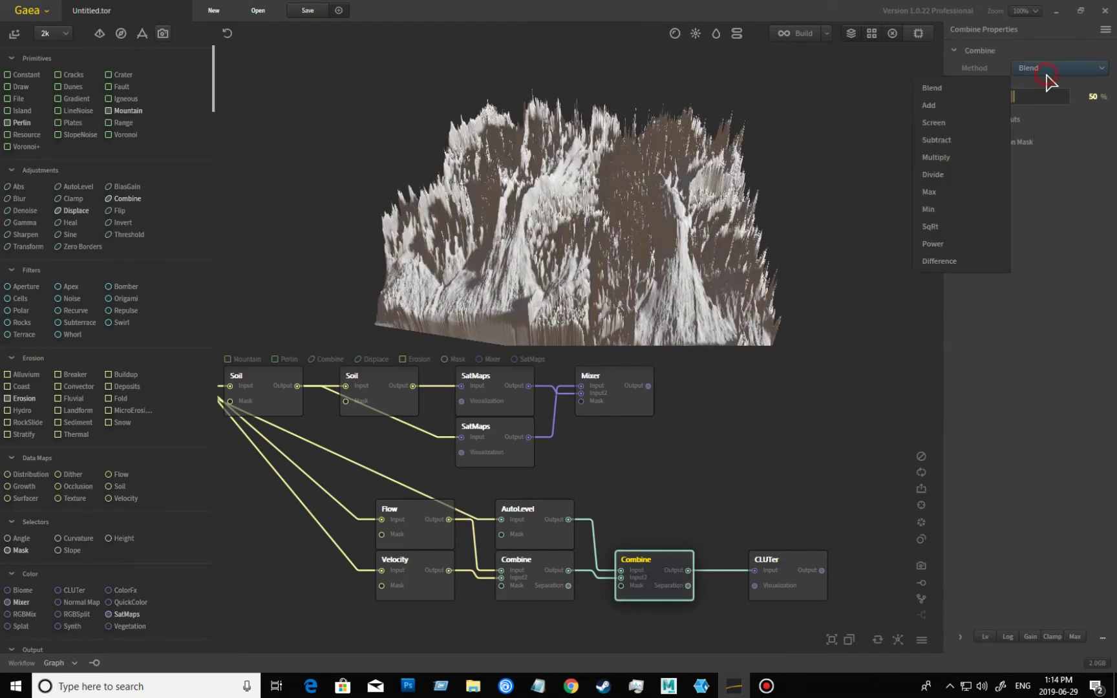
pyautogui.click(973, 157)
pyautogui.click(808, 570)
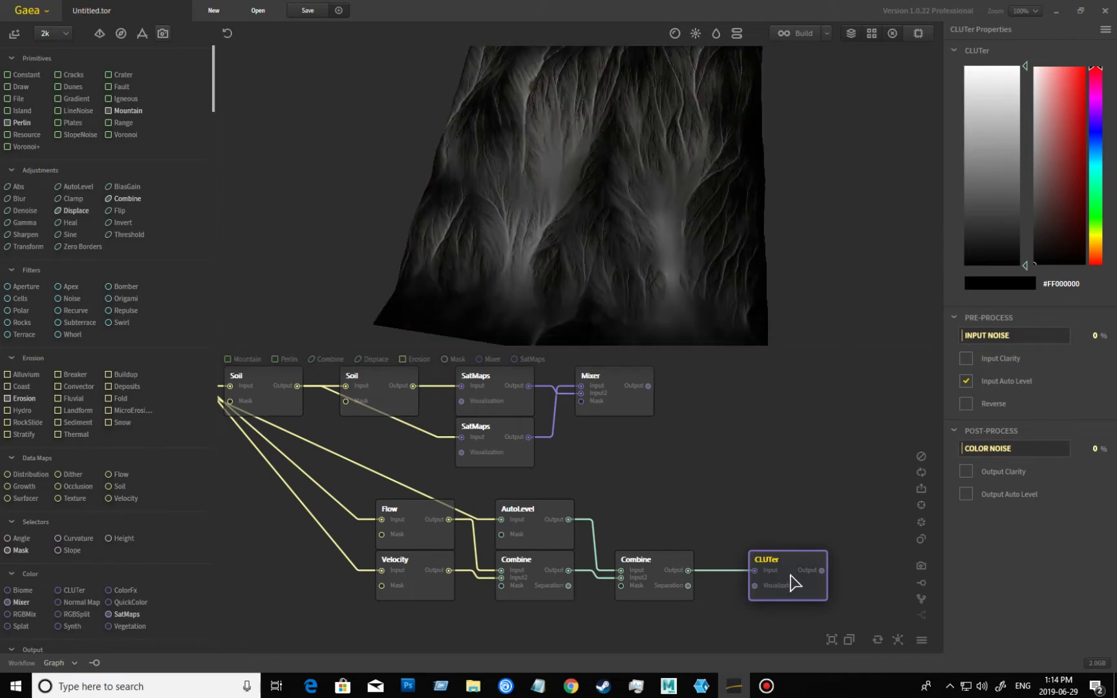
pyautogui.moveTo(791, 583); pyautogui.dragTo(754, 501)
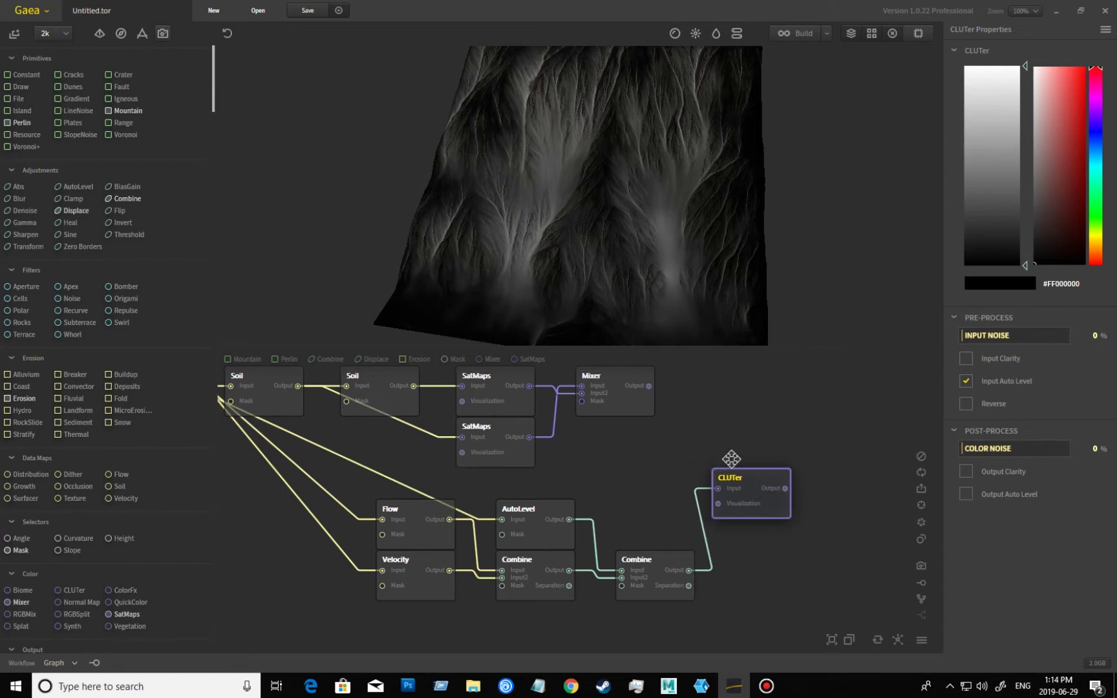
pyautogui.moveTo(731, 458); pyautogui.dragTo(710, 466, button='middle')
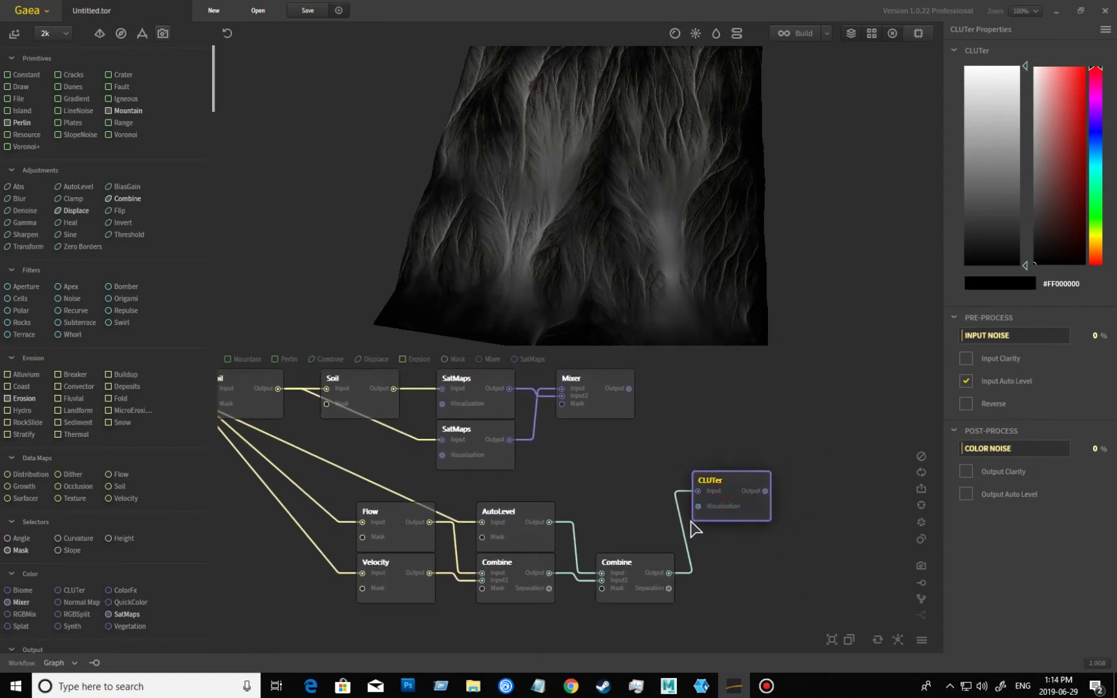
pyautogui.click(632, 578)
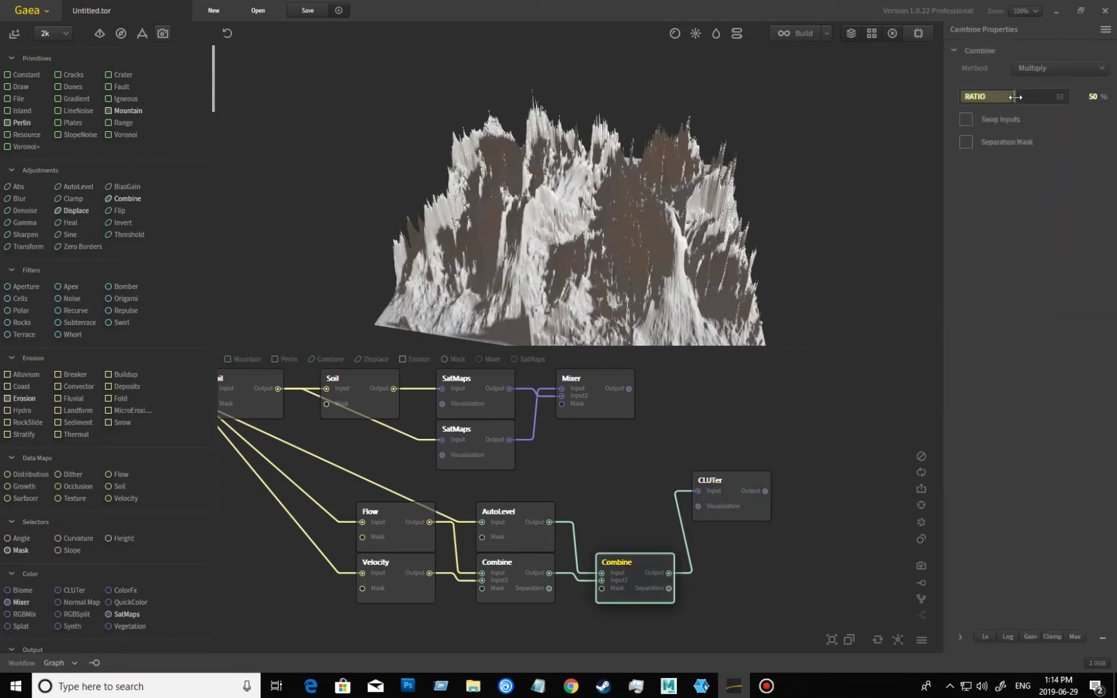
pyautogui.moveTo(1015, 97); pyautogui.dragTo(1090, 105)
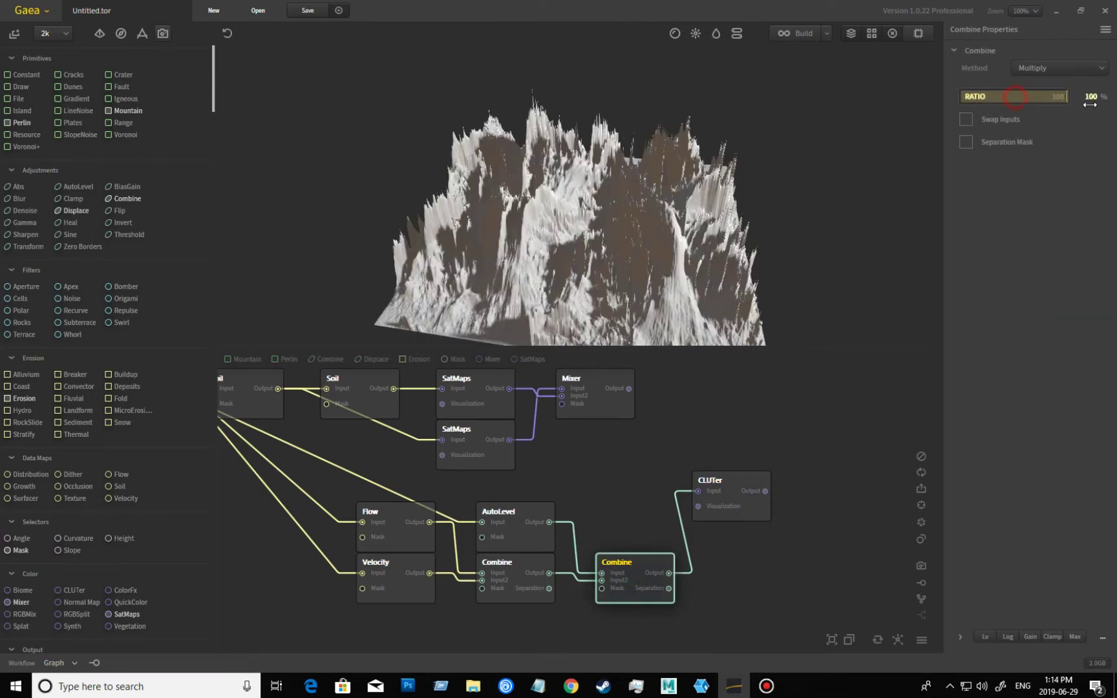
pyautogui.click(748, 512)
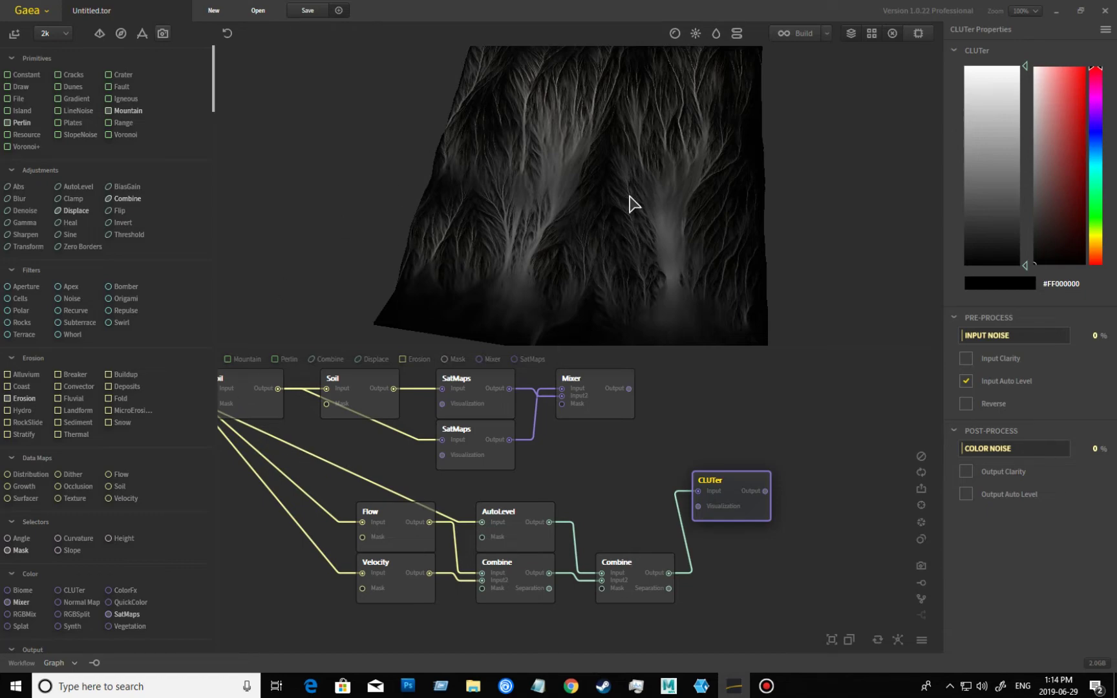
# - Attach a ColorFx node to the Mixer output and apply HSL with saturation 1.22, lightness 0.71
pyautogui.scroll(3, 736, 456)
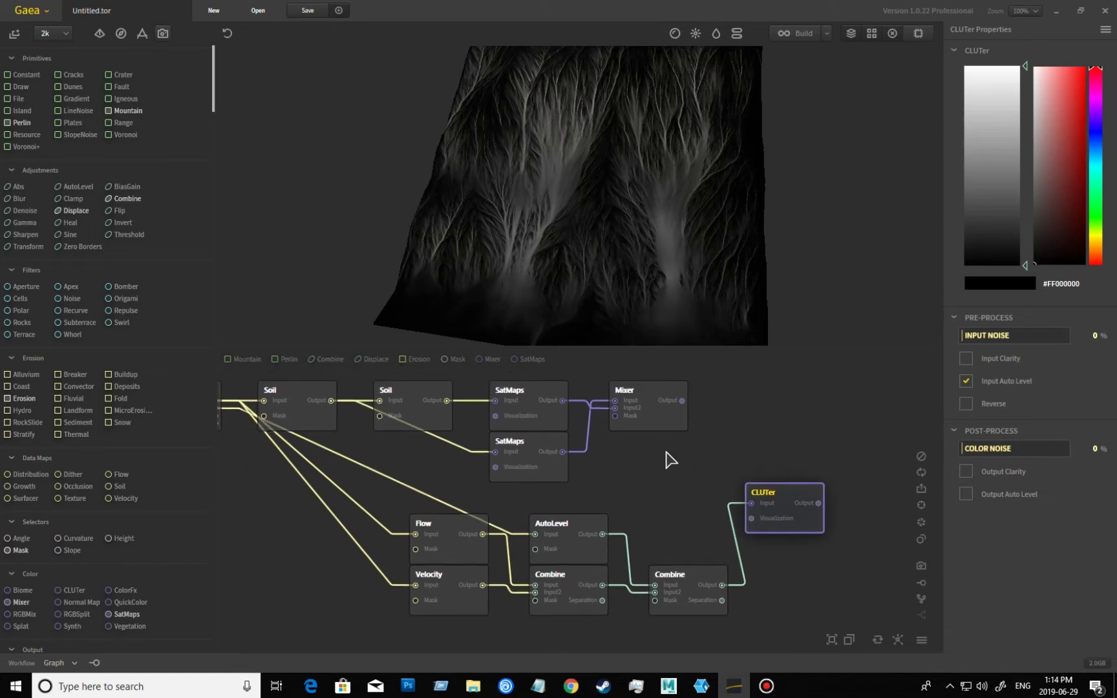
pyautogui.moveTo(740, 444); pyautogui.dragTo(644, 467, button='middle')
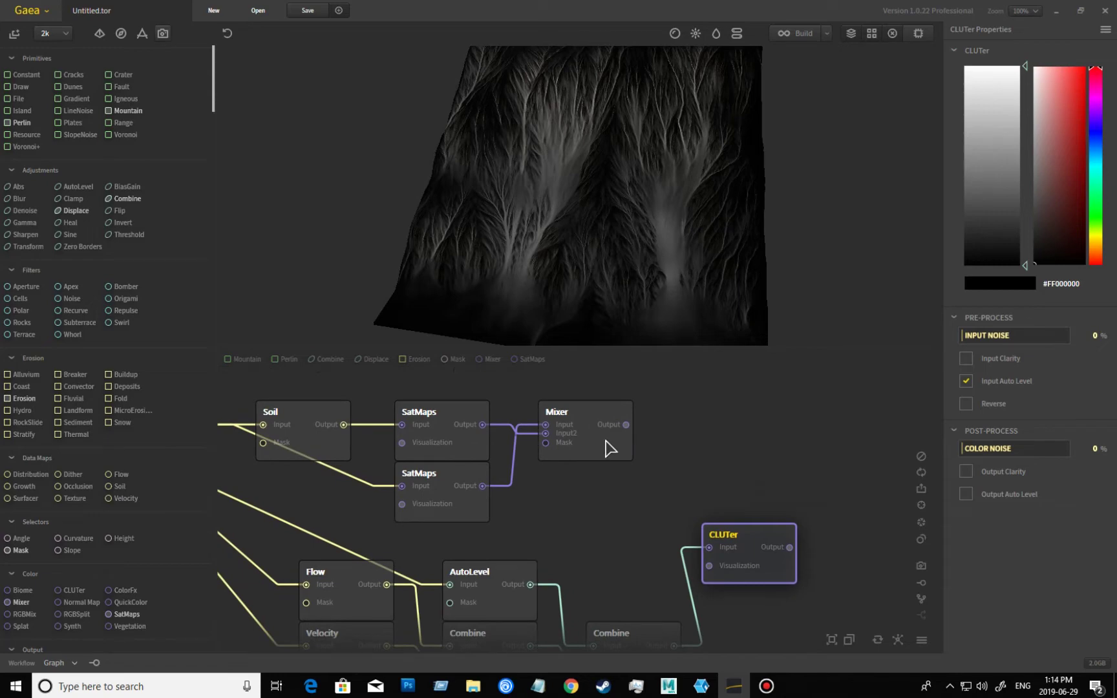
pyautogui.moveTo(607, 447); pyautogui.dragTo(749, 448)
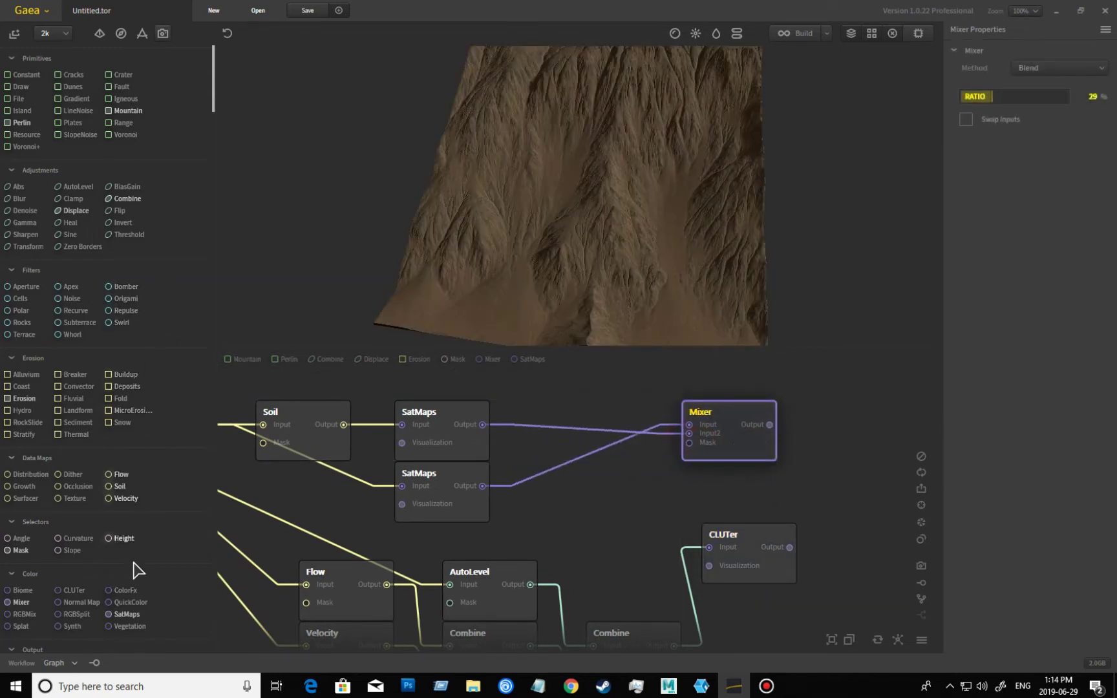
pyautogui.moveTo(125, 590); pyautogui.dragTo(744, 426)
pyautogui.moveTo(814, 416); pyautogui.dragTo(838, 442)
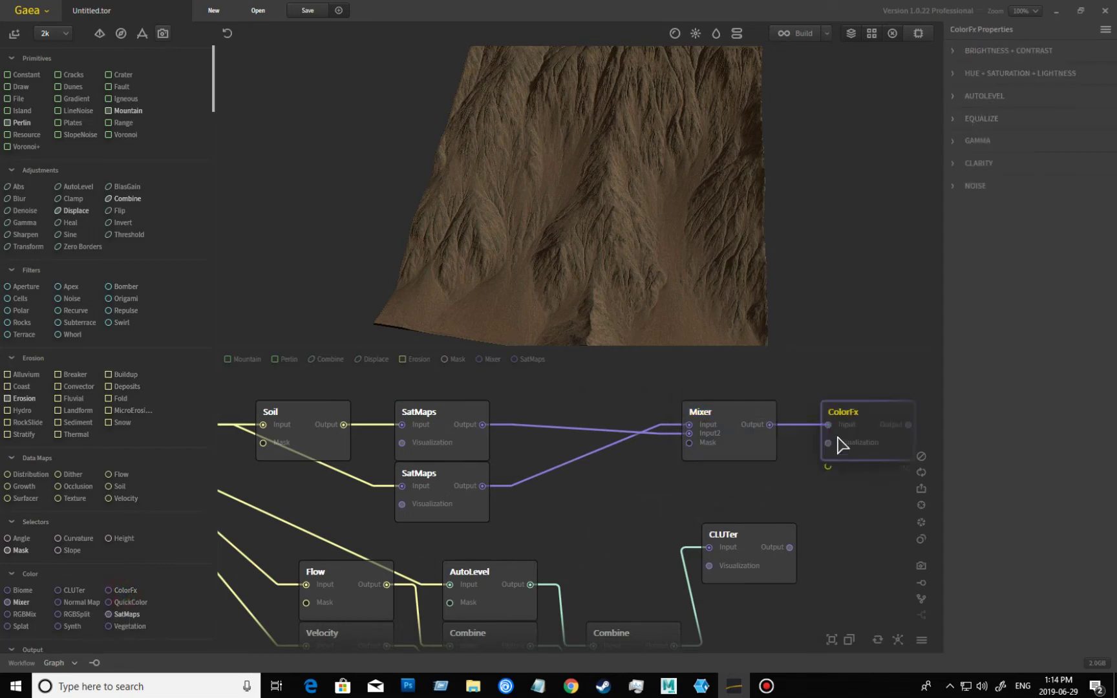
pyautogui.click(960, 74)
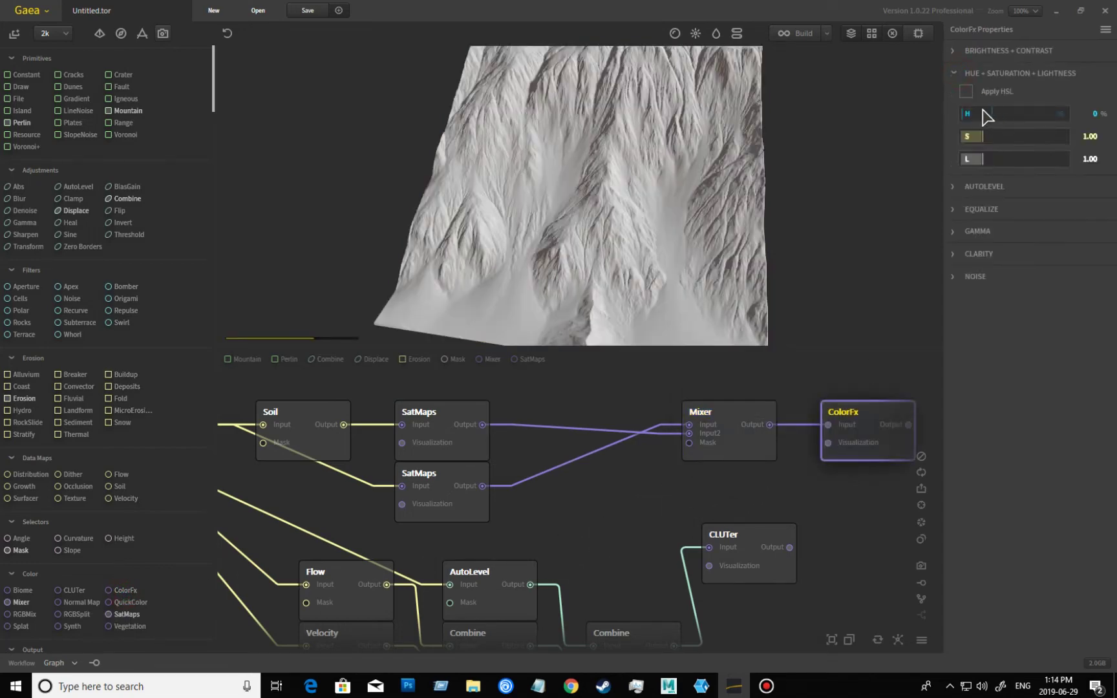
pyautogui.click(965, 91)
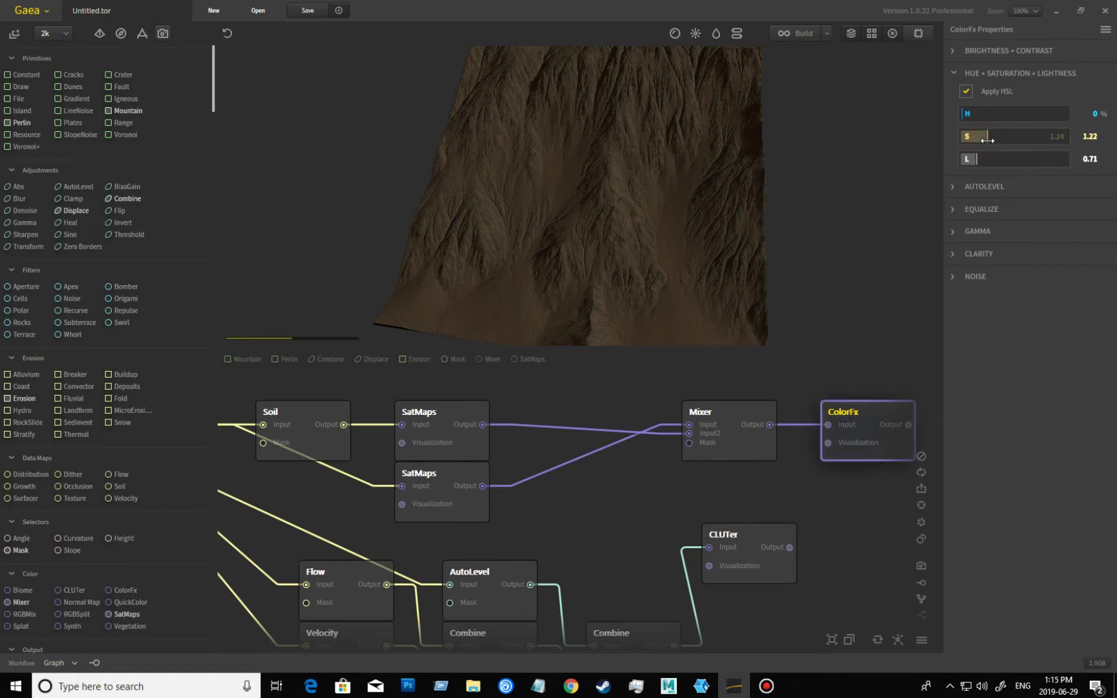
# - Rearrange the graph around CLUTer and select both the Mixer and ColorFx nodes
pyautogui.moveTo(852, 501); pyautogui.dragTo(626, 458, button='middle')
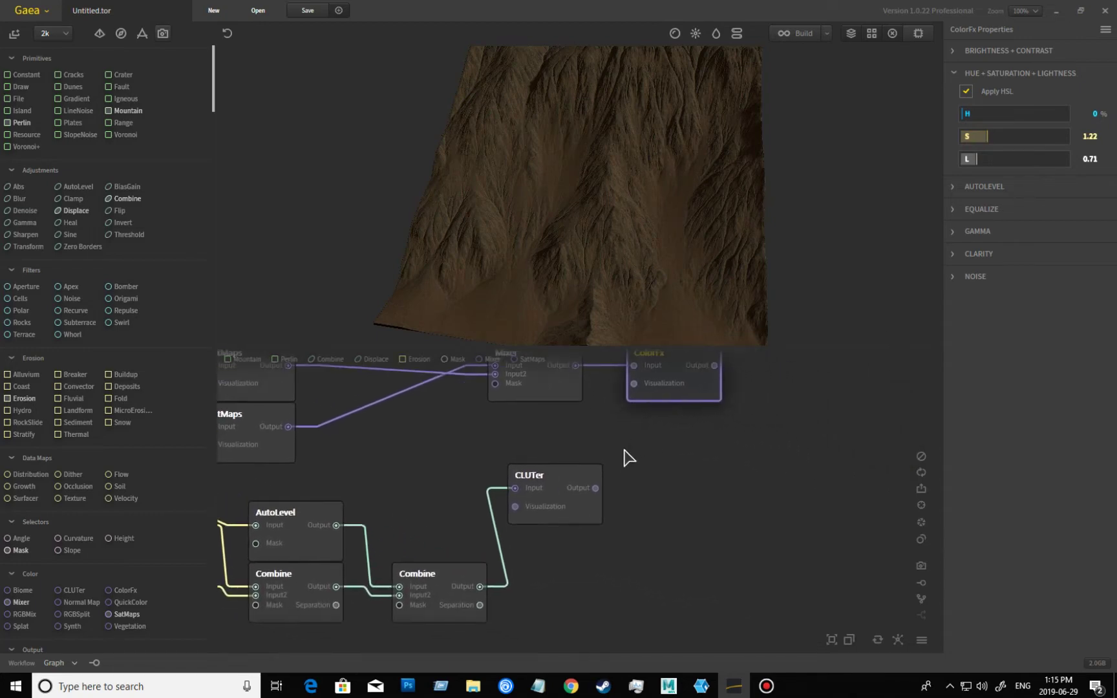
pyautogui.moveTo(548, 504); pyautogui.dragTo(669, 540)
pyautogui.moveTo(678, 375); pyautogui.dragTo(701, 457, button='middle')
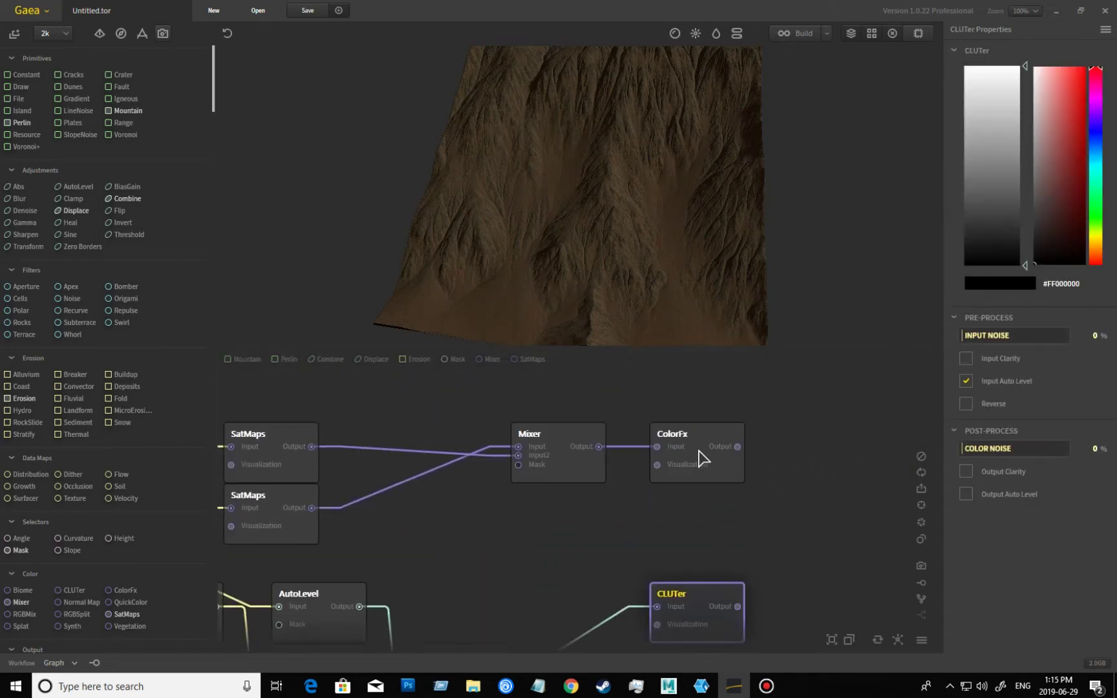
pyautogui.click(682, 447)
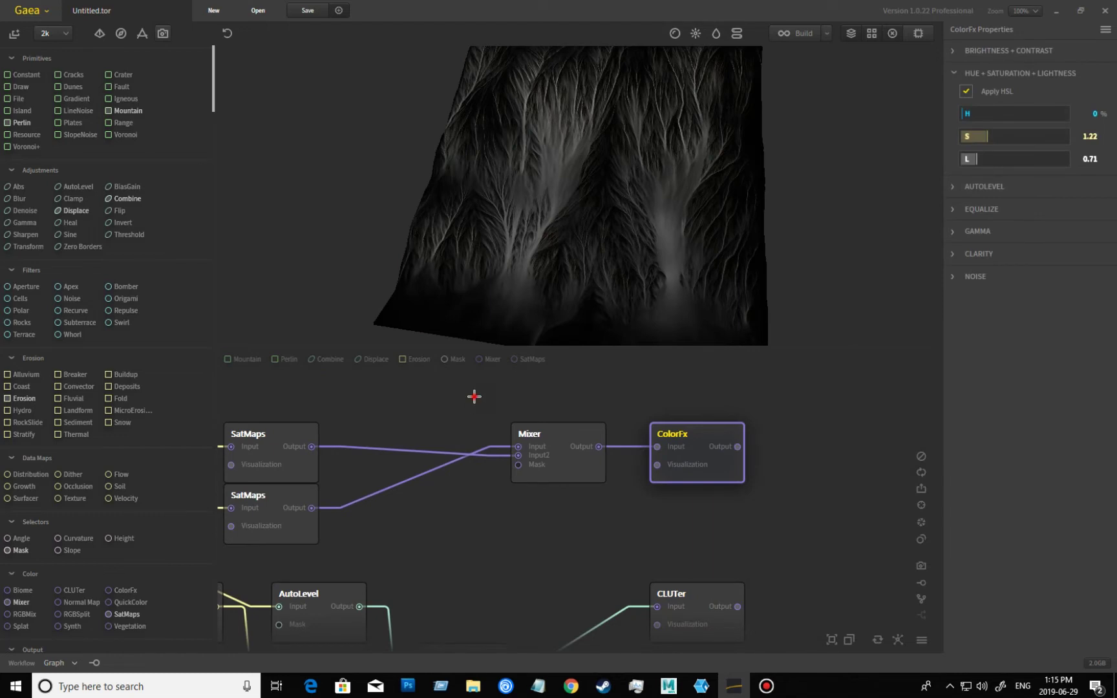
pyautogui.moveTo(474, 396); pyautogui.dragTo(795, 518)
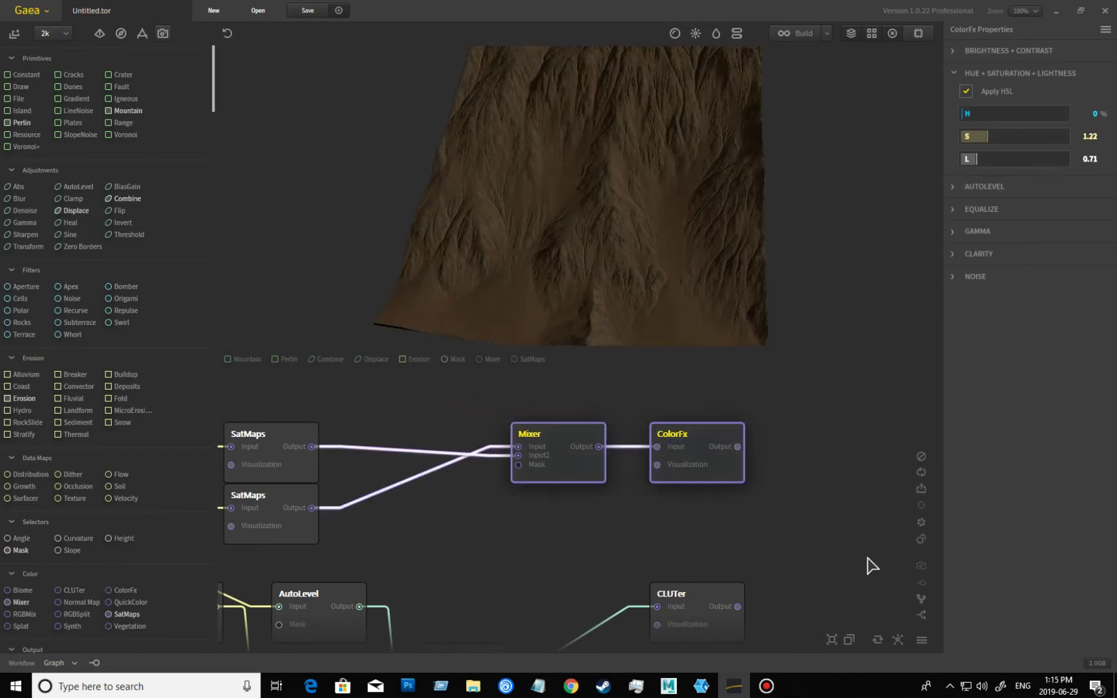
# - Add a second Mixer fed by ColorFx at 100% ratio, masked by the Combine output
pyautogui.click(922, 617)
pyautogui.click(737, 506)
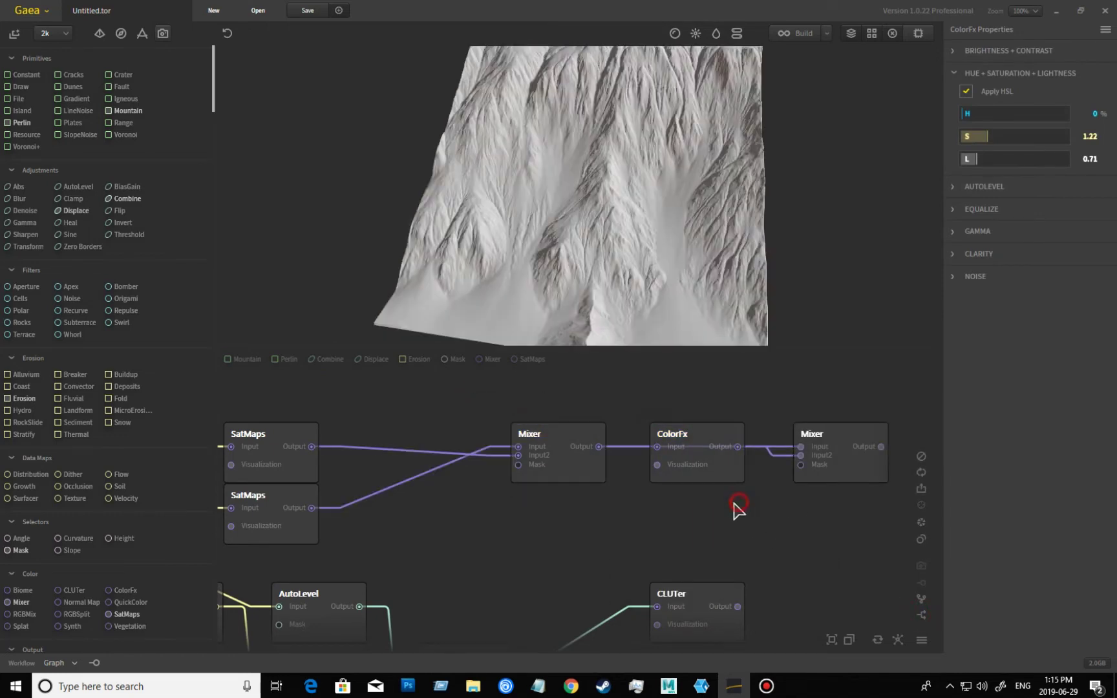
pyautogui.moveTo(696, 481); pyautogui.dragTo(698, 542)
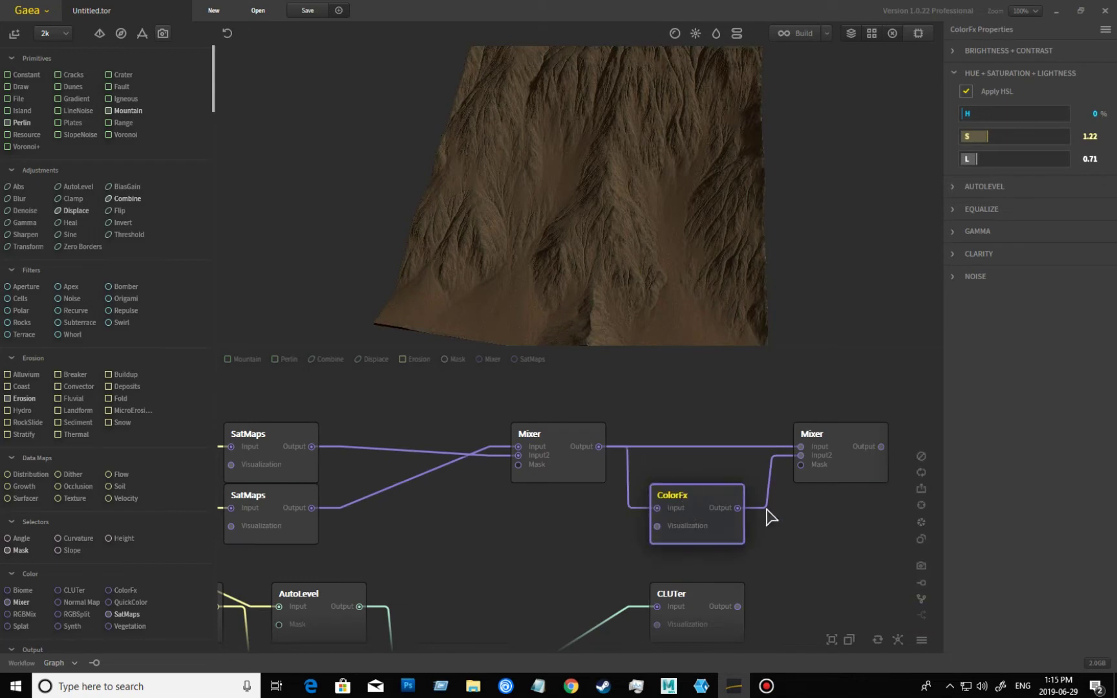
pyautogui.click(775, 432)
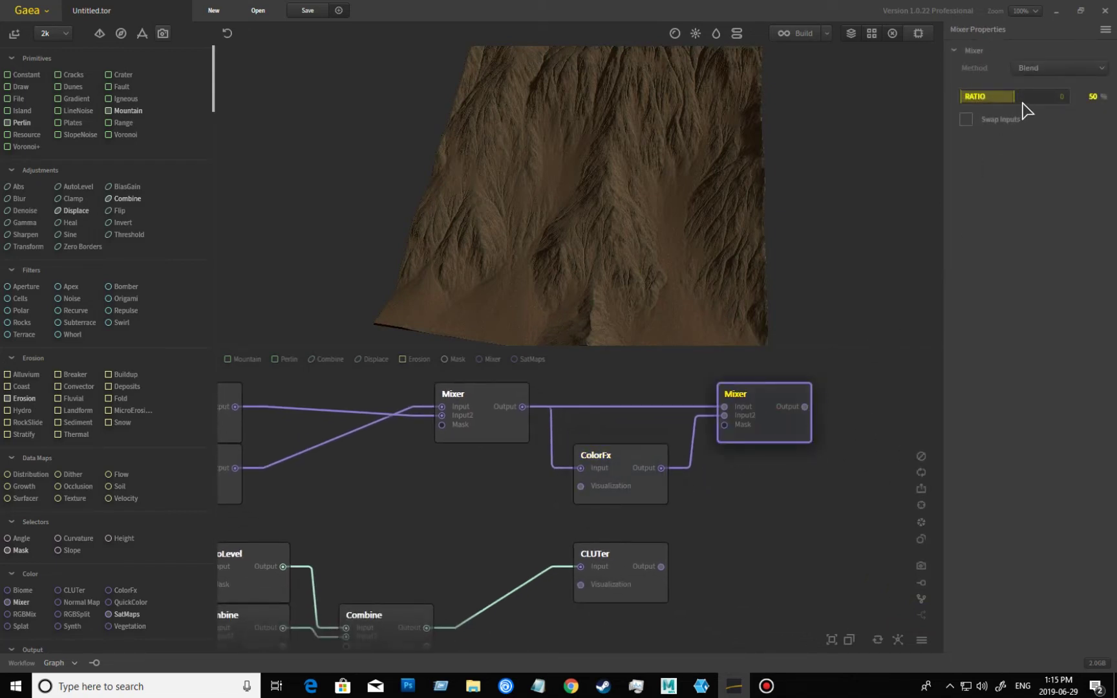
pyautogui.moveTo(1015, 96); pyautogui.dragTo(1073, 96)
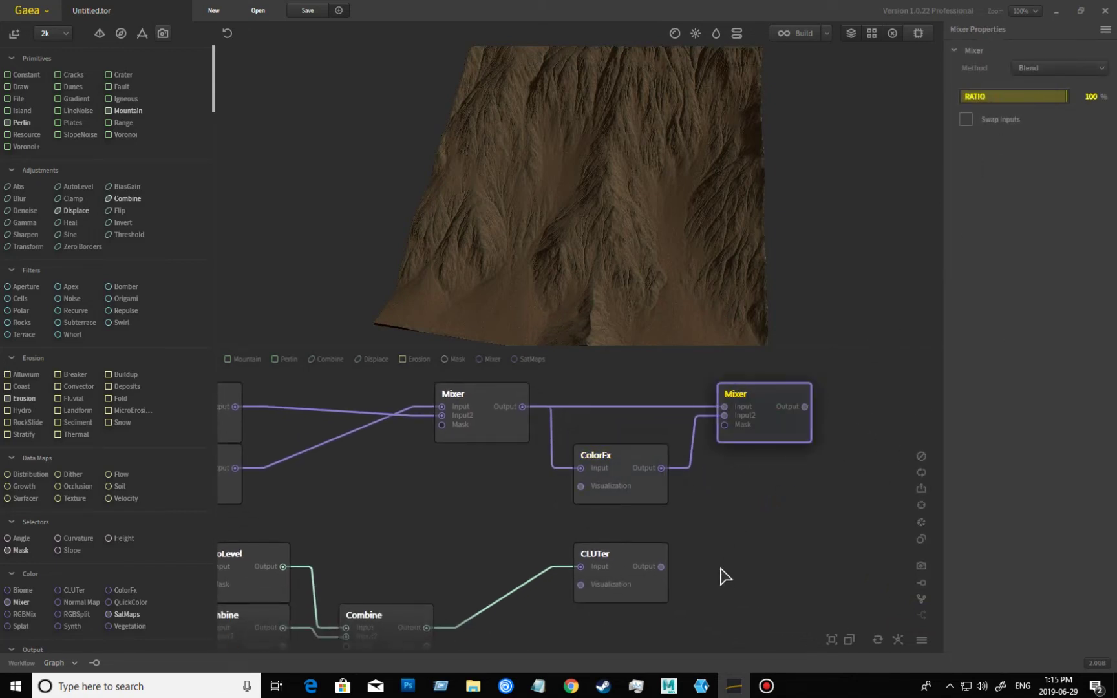
pyautogui.moveTo(427, 628); pyautogui.dragTo(723, 424)
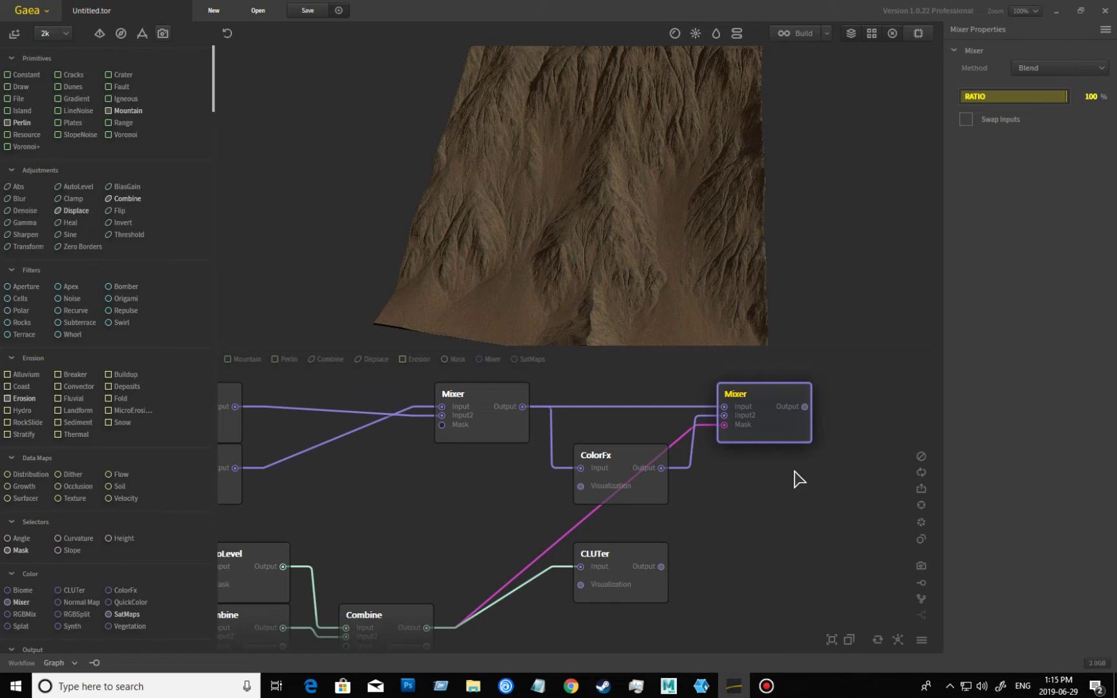
# - Compare the first Mixer, final Mixer and ColorFx previews while orbiting the terrain
pyautogui.click(496, 428)
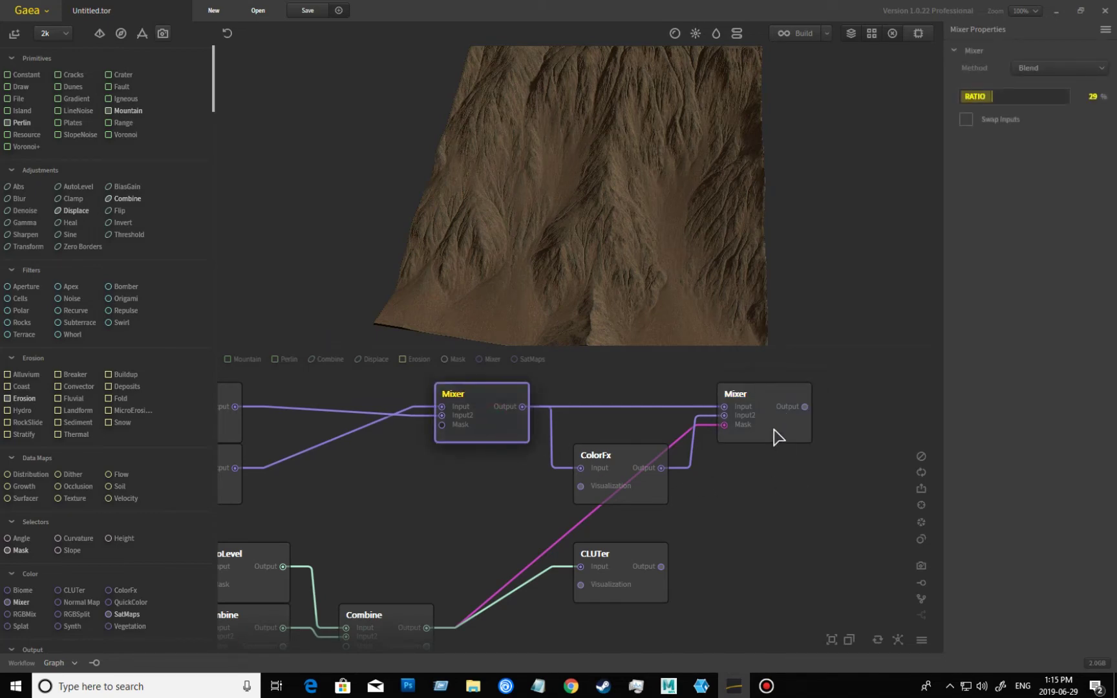
pyautogui.click(778, 438)
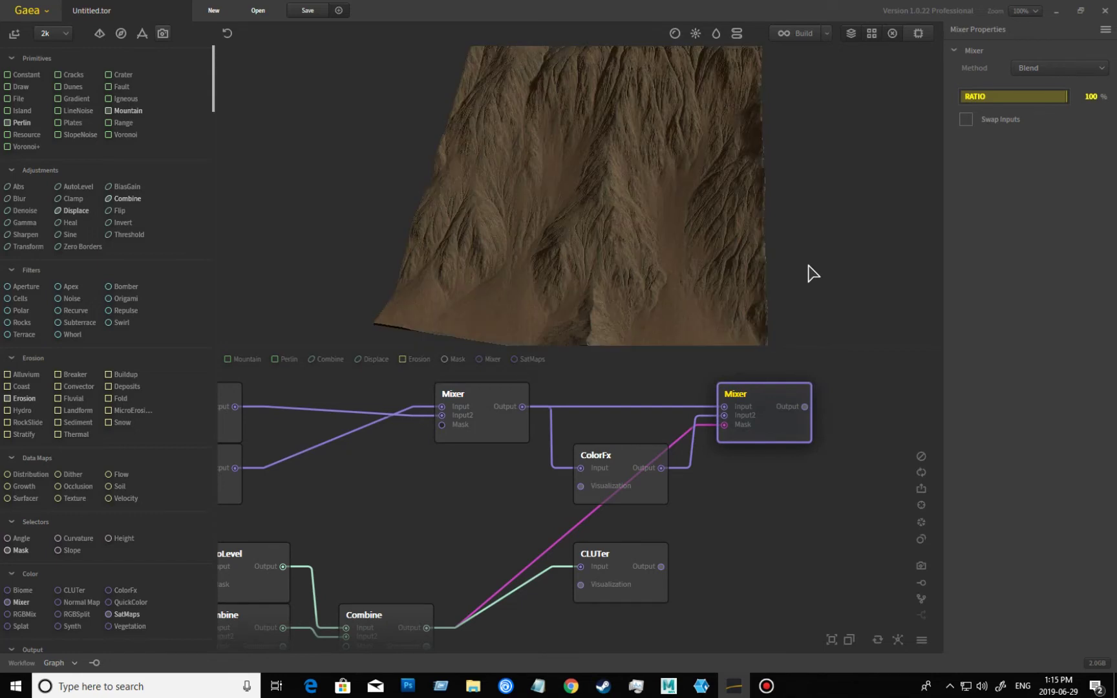
pyautogui.moveTo(760, 264); pyautogui.dragTo(627, 336)
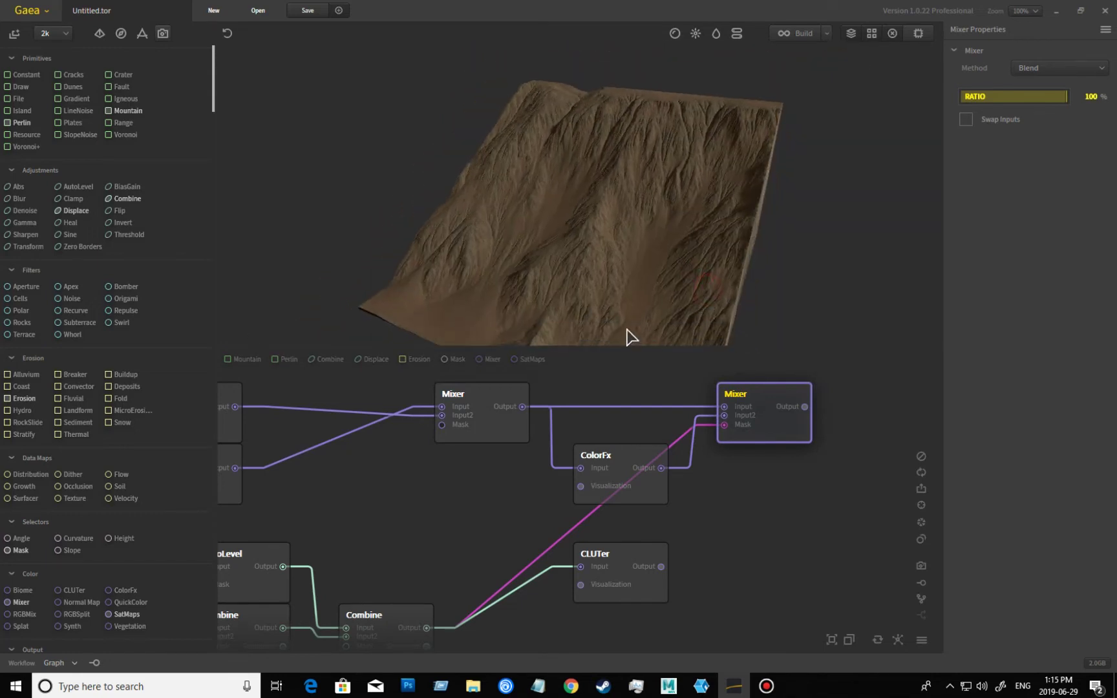
pyautogui.click(498, 431)
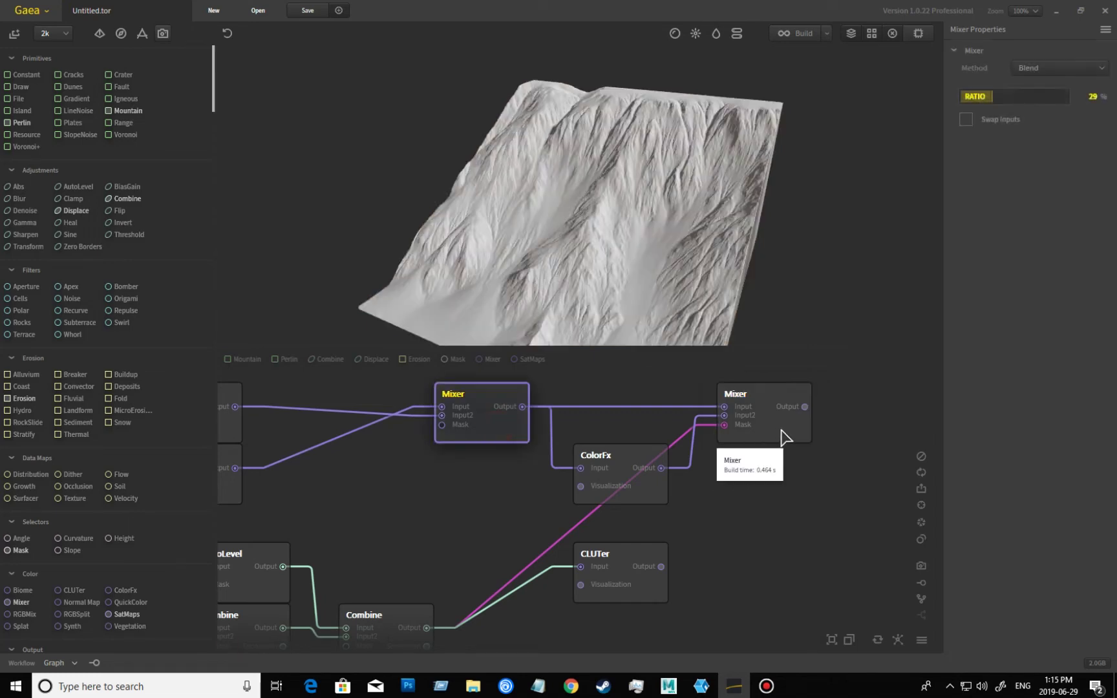
pyautogui.click(782, 437)
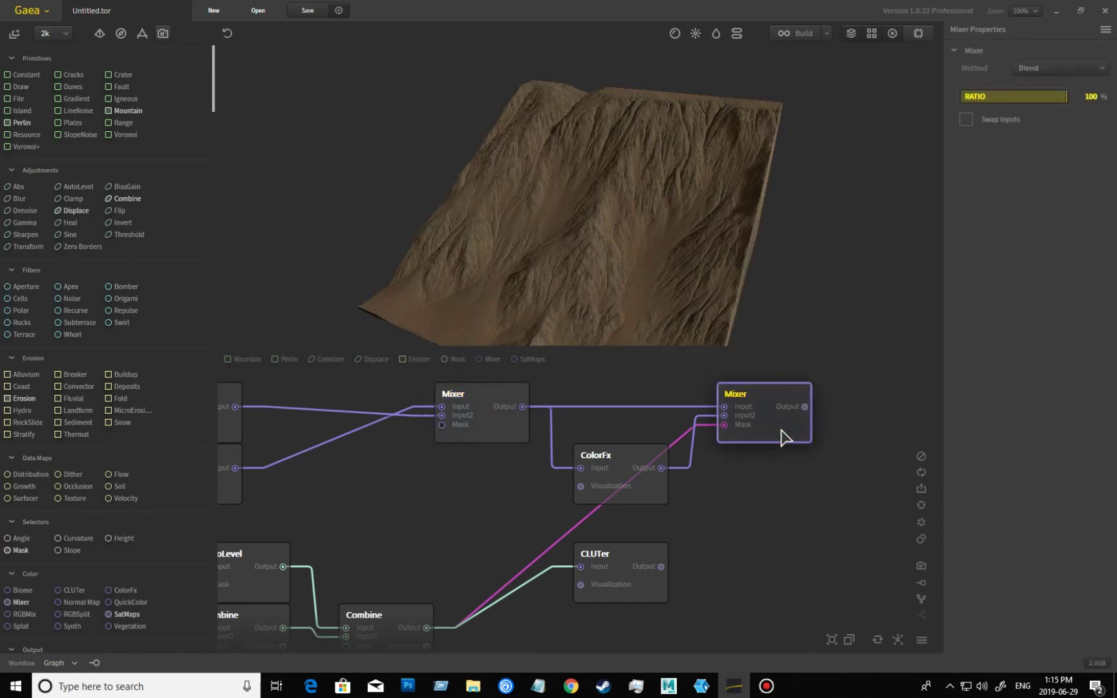
pyautogui.moveTo(660, 248); pyautogui.dragTo(680, 251)
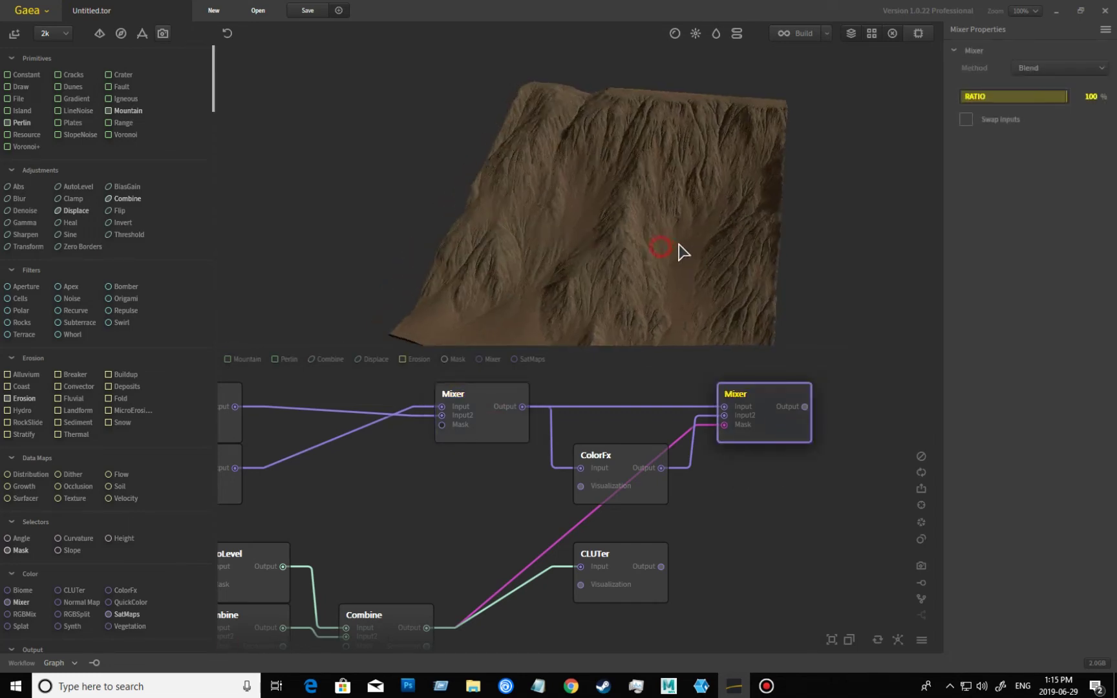
pyautogui.click(643, 491)
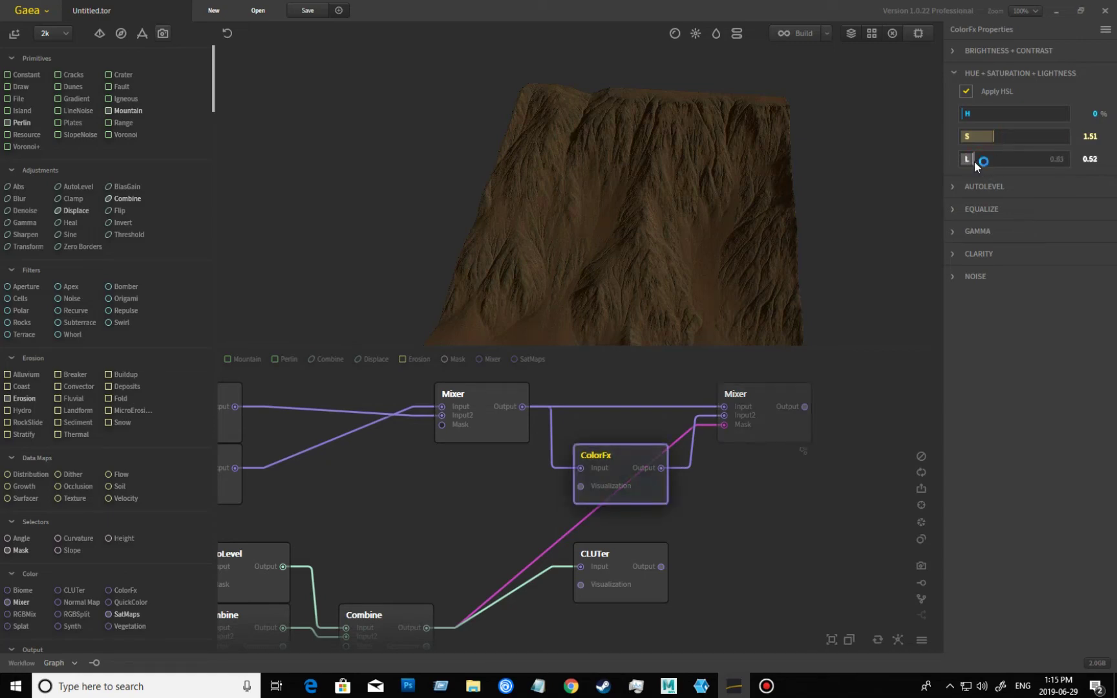
pyautogui.click(781, 440)
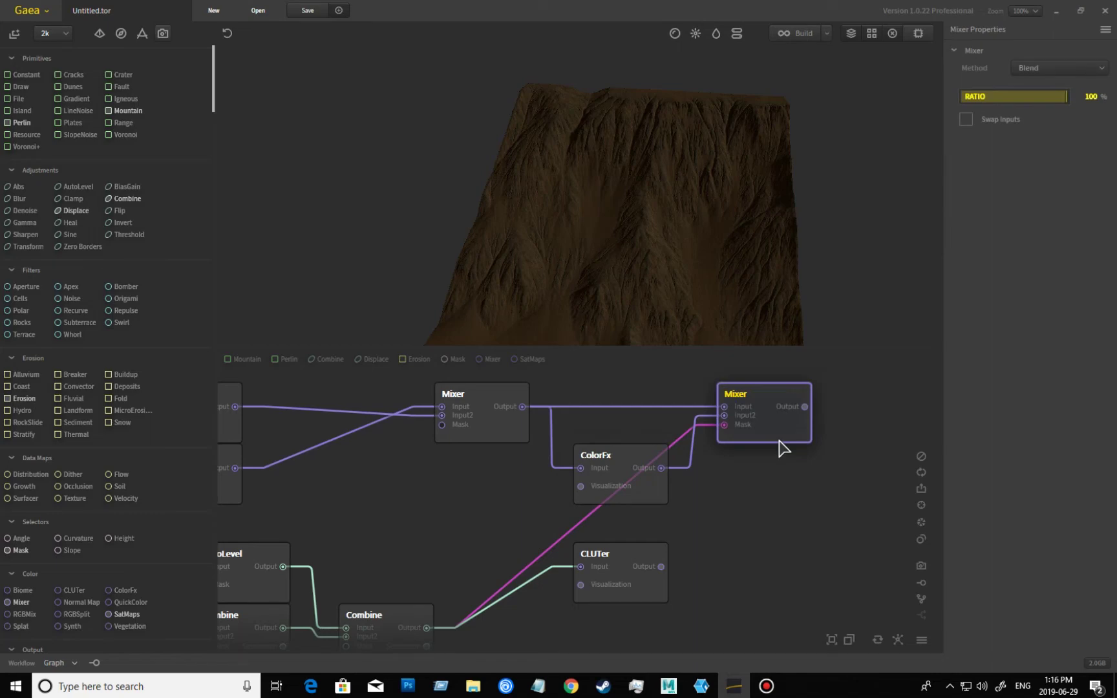
pyautogui.click(491, 424)
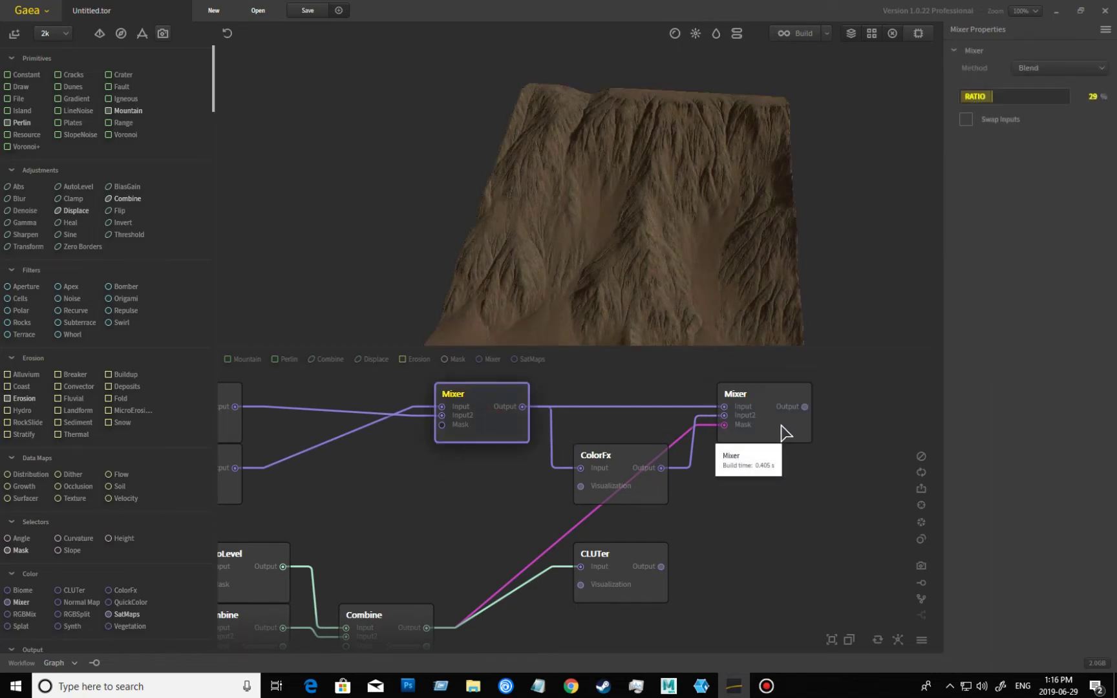
pyautogui.click(783, 432)
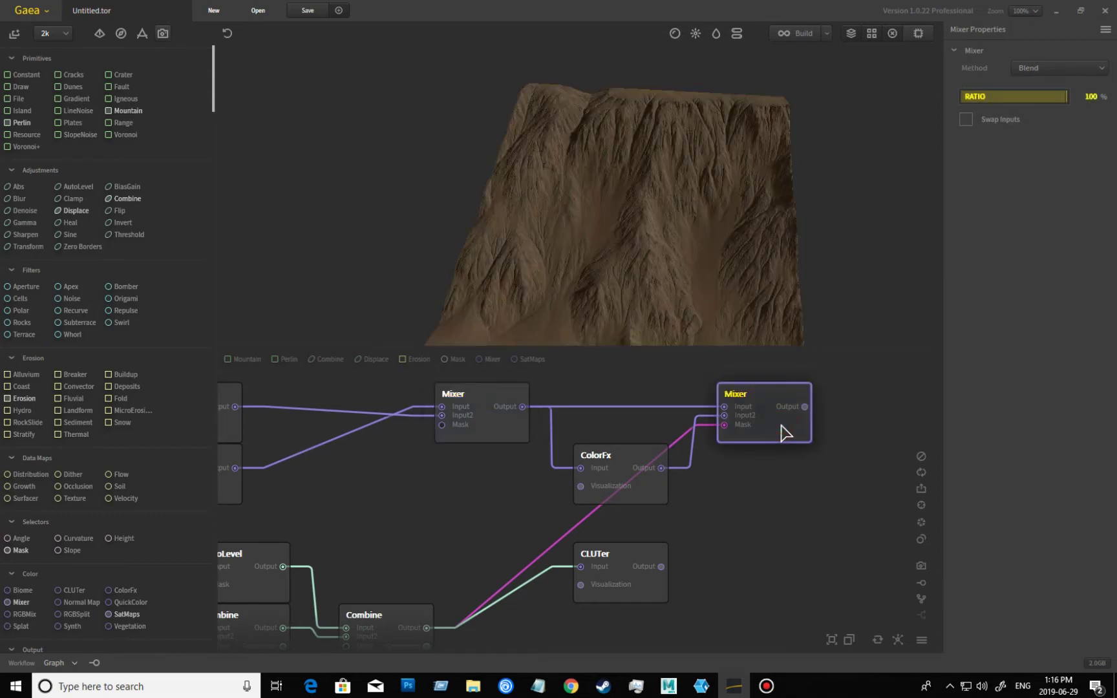
# - Shift the graph to the Combine node and drag in an AutoLevel node for it
pyautogui.moveTo(710, 531); pyautogui.dragTo(746, 476, button='middle')
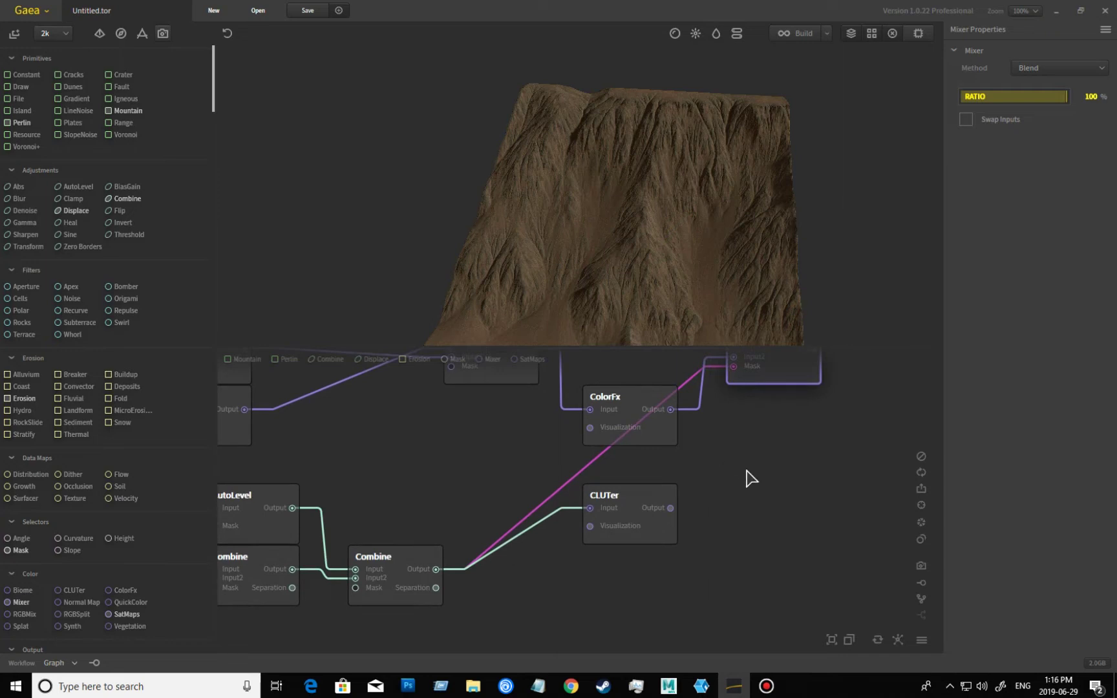
pyautogui.moveTo(671, 263); pyautogui.dragTo(662, 291)
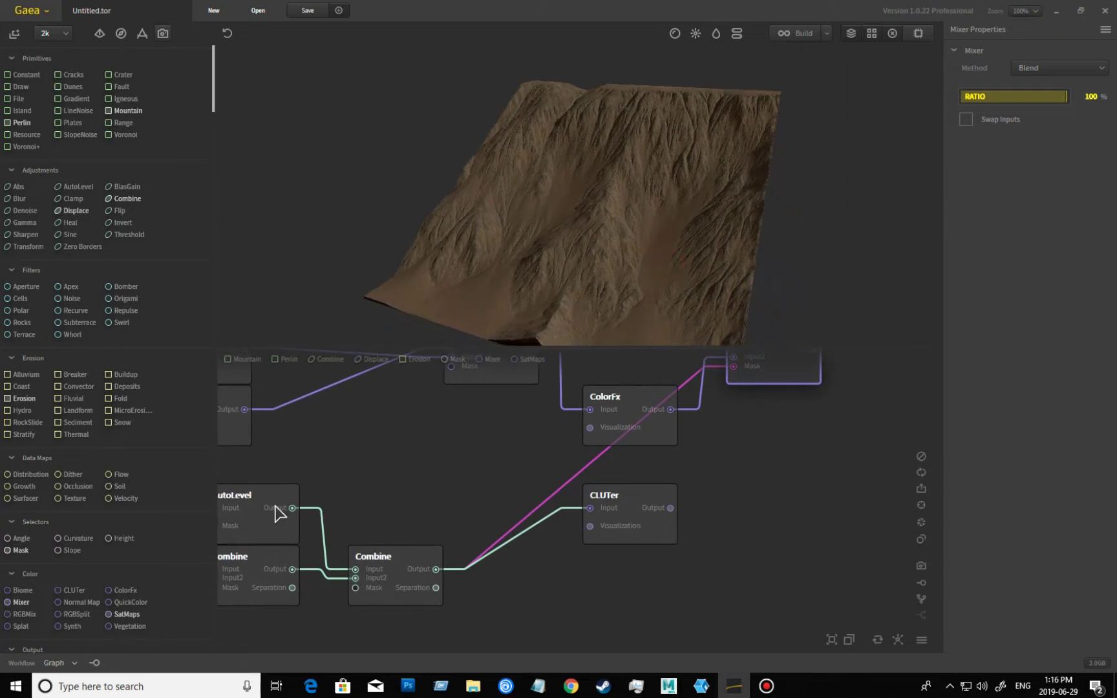
pyautogui.moveTo(78, 187); pyautogui.dragTo(420, 566)
# - Attach AutoLevel to Combine's output, feed it into the final Mixer's mask, and inspect the terrain
pyautogui.moveTo(496, 579)
pyautogui.mouseDown()
pyautogui.moveTo(487, 585)
pyautogui.moveTo(534, 595)
pyautogui.moveTo(510, 619)
pyautogui.moveTo(502, 570)
pyautogui.mouseUp()
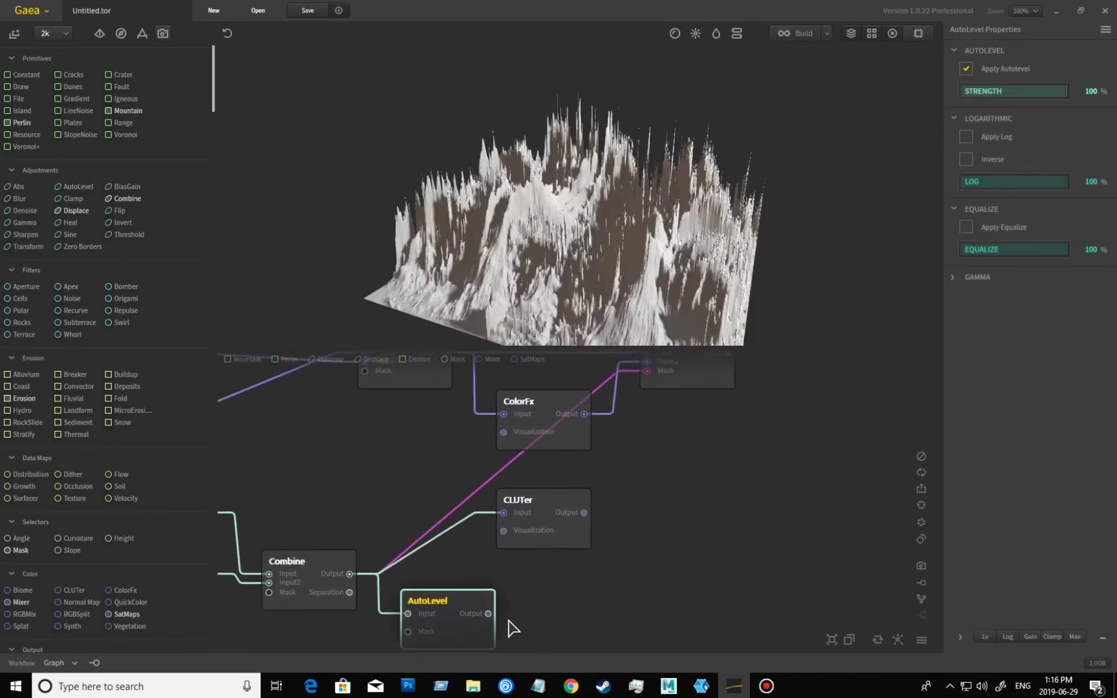
pyautogui.moveTo(489, 614); pyautogui.dragTo(647, 375)
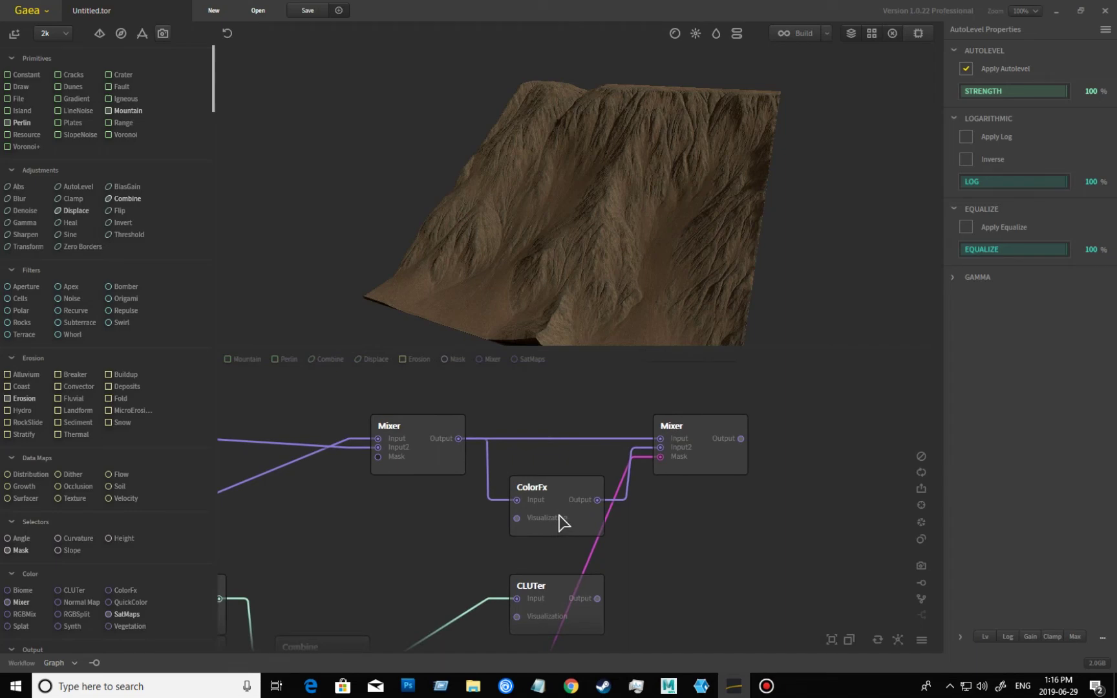
pyautogui.click(442, 460)
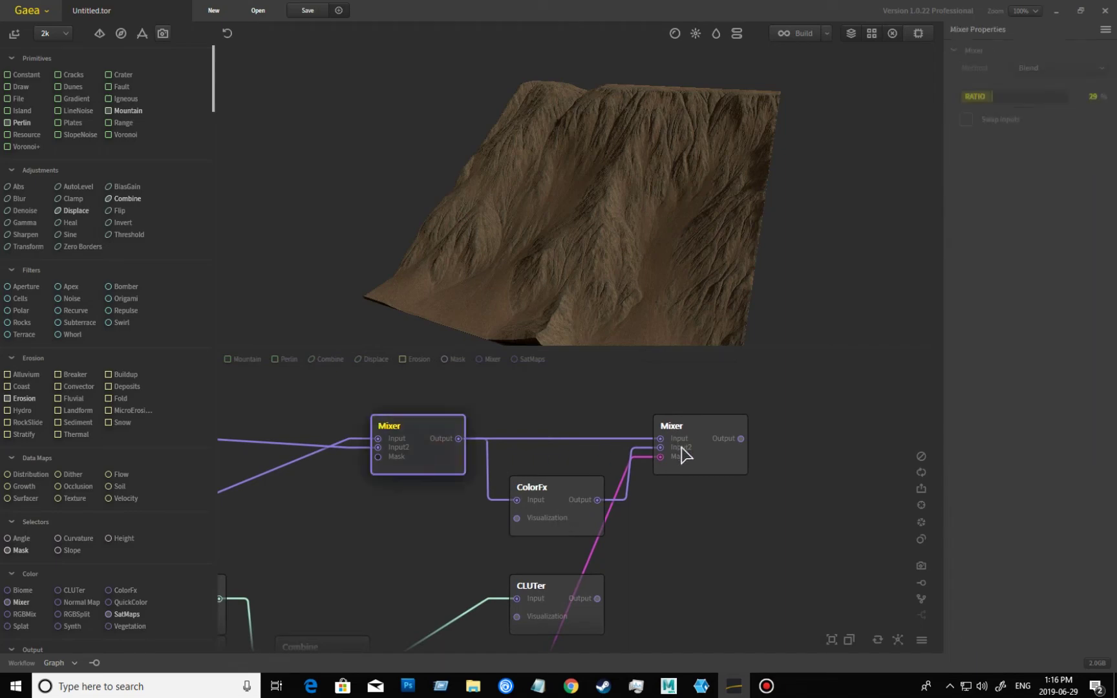
pyautogui.click(733, 471)
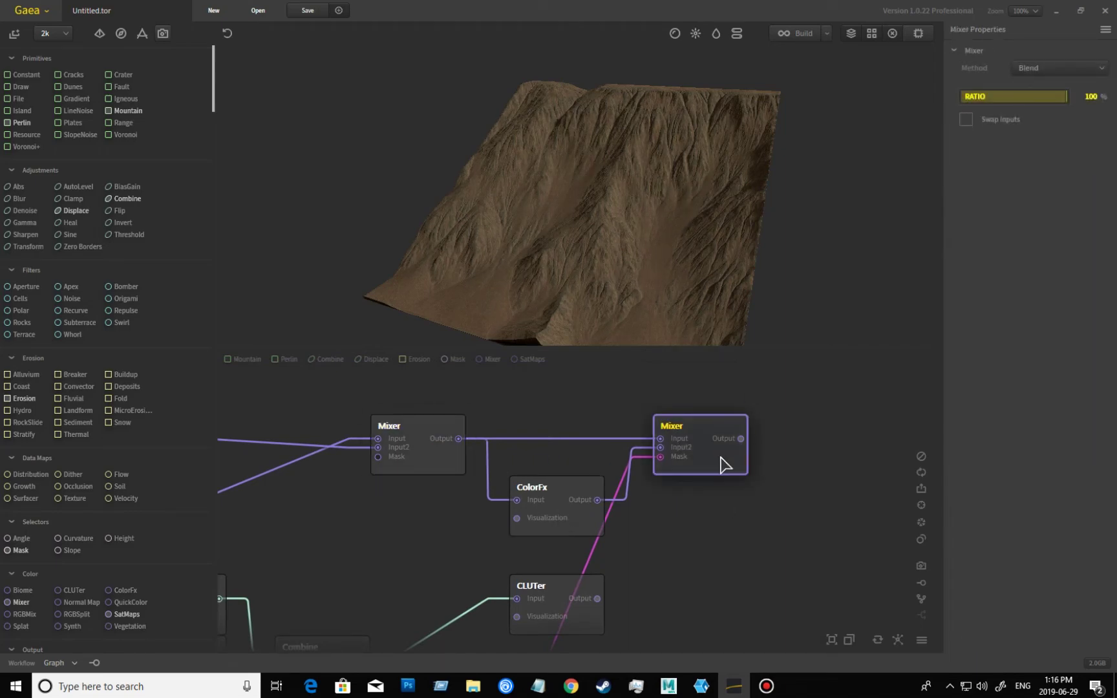
pyautogui.moveTo(575, 308); pyautogui.dragTo(570, 253)
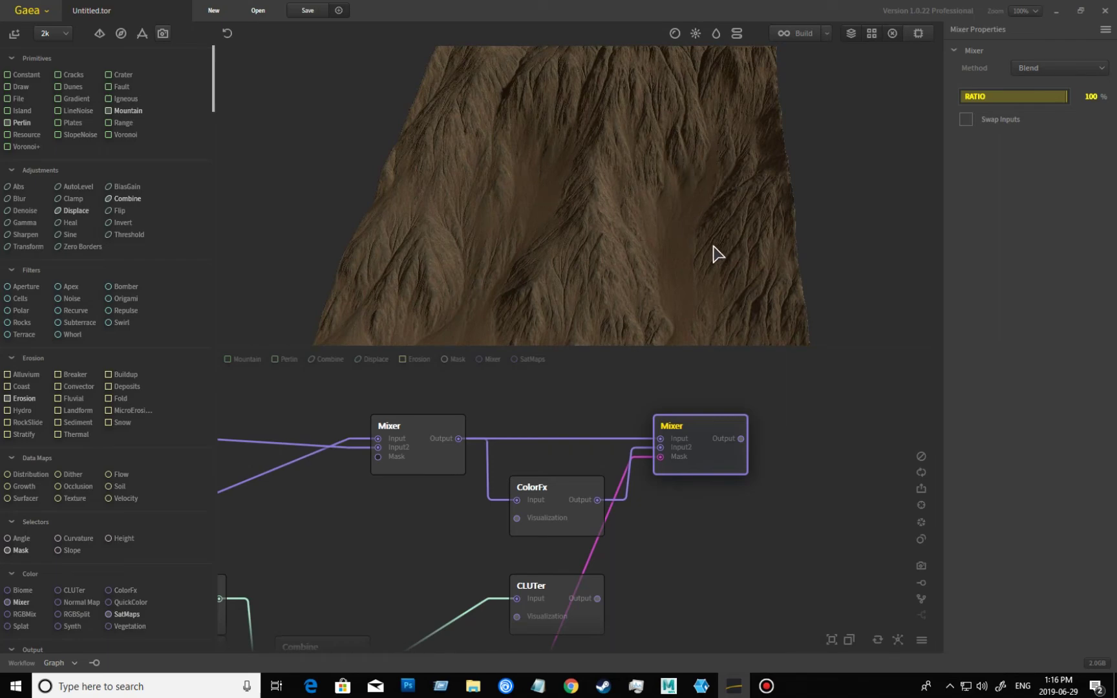
pyautogui.moveTo(717, 254); pyautogui.dragTo(706, 224)
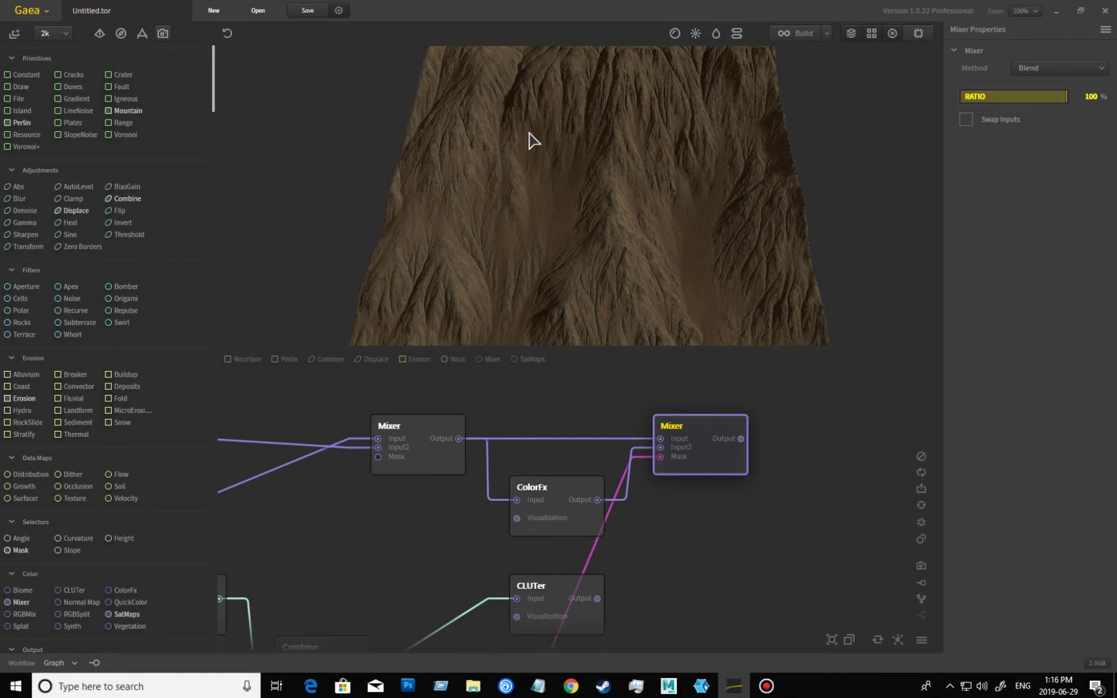
pyautogui.moveTo(654, 292); pyautogui.dragTo(513, 281)
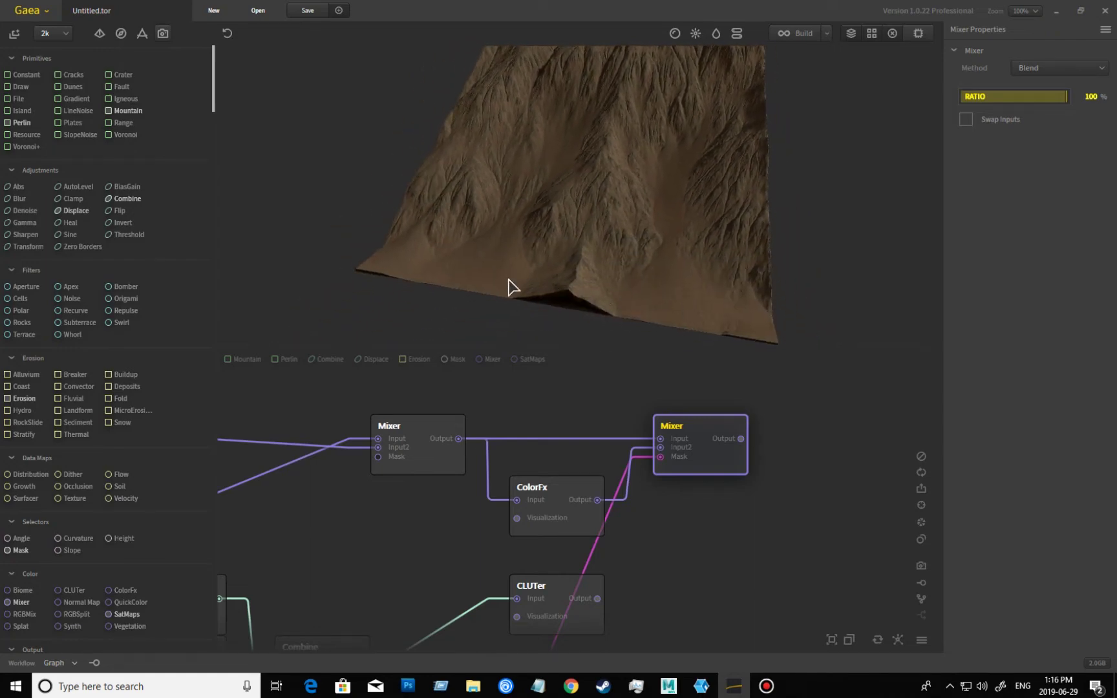
pyautogui.moveTo(716, 321); pyautogui.dragTo(651, 260)
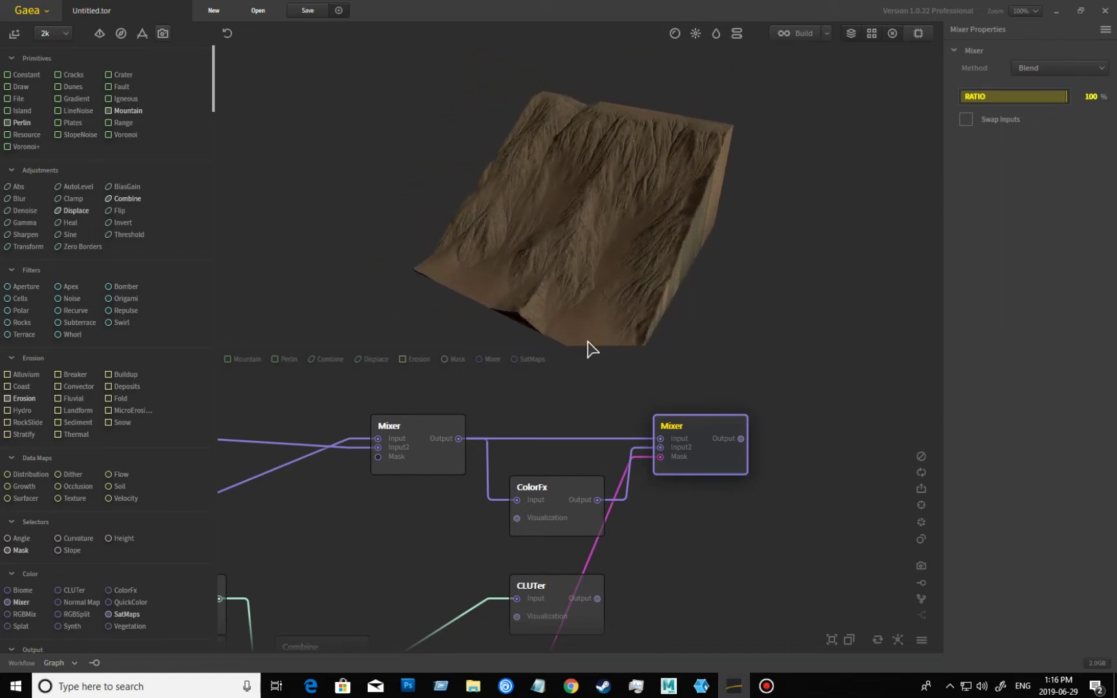
pyautogui.moveTo(557, 442); pyautogui.dragTo(389, 433, button='middle')
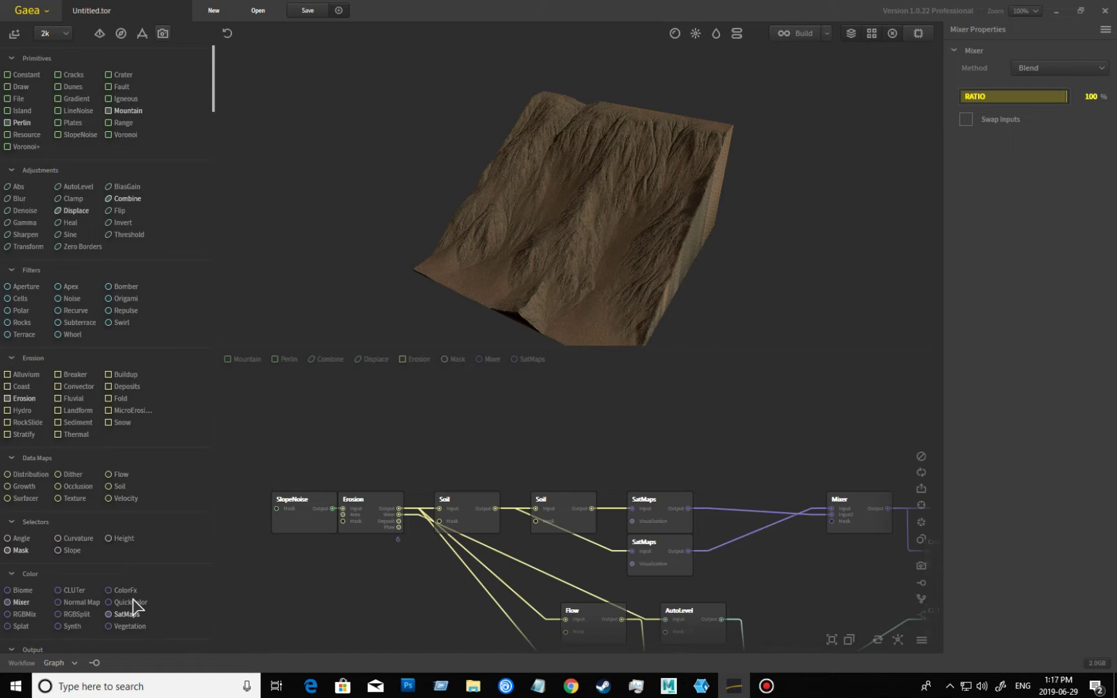
# - Add a Slope selector connected to Erosion's output and position it above the Soil node
pyautogui.moveTo(68, 551); pyautogui.dragTo(370, 507)
pyautogui.moveTo(461, 566); pyautogui.dragTo(468, 574)
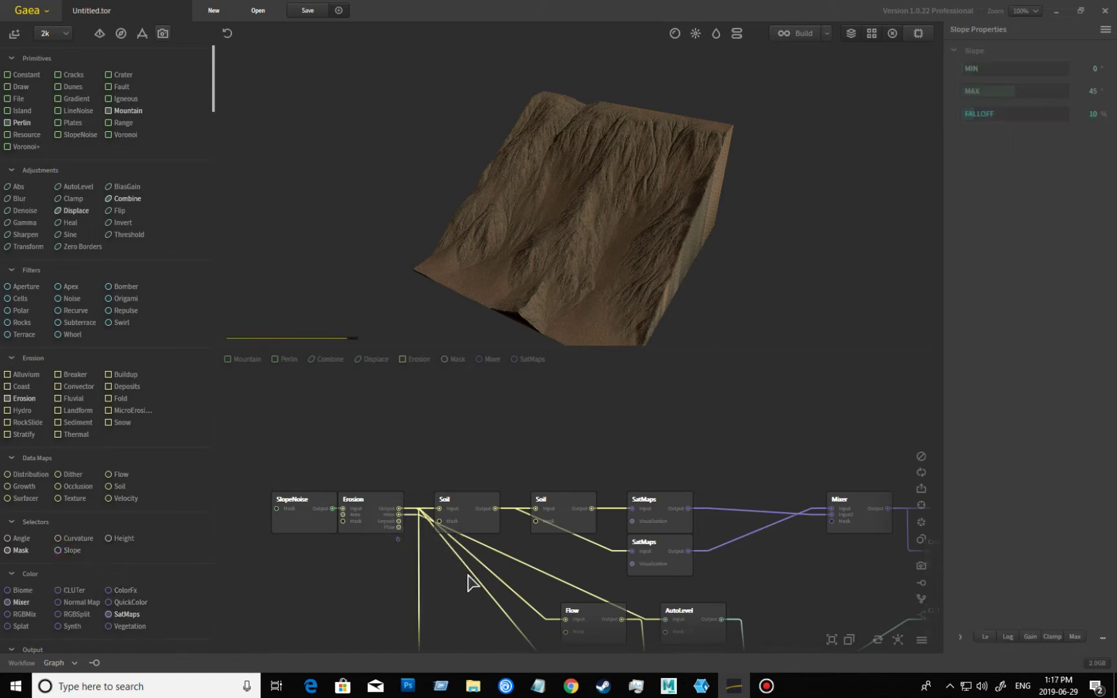
pyautogui.moveTo(462, 601); pyautogui.dragTo(454, 453, button='middle')
pyautogui.moveTo(458, 585); pyautogui.dragTo(440, 414)
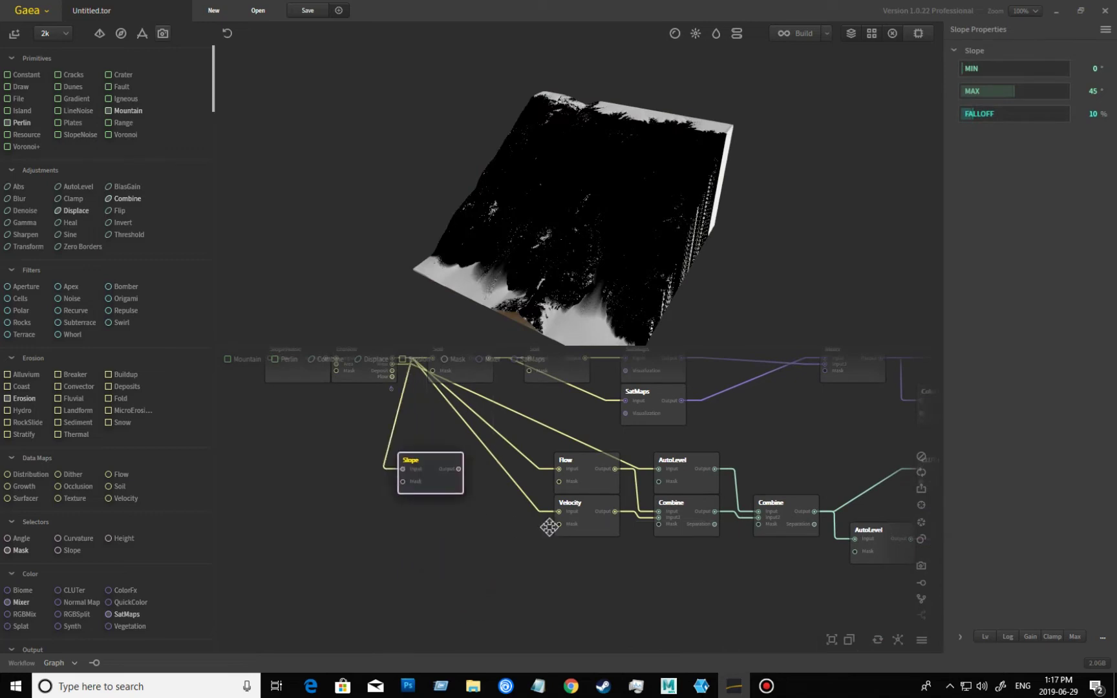
pyautogui.moveTo(546, 524); pyautogui.dragTo(541, 609, button='middle')
pyautogui.moveTo(430, 491); pyautogui.dragTo(449, 434)
pyautogui.moveTo(549, 436); pyautogui.dragTo(568, 554, button='middle')
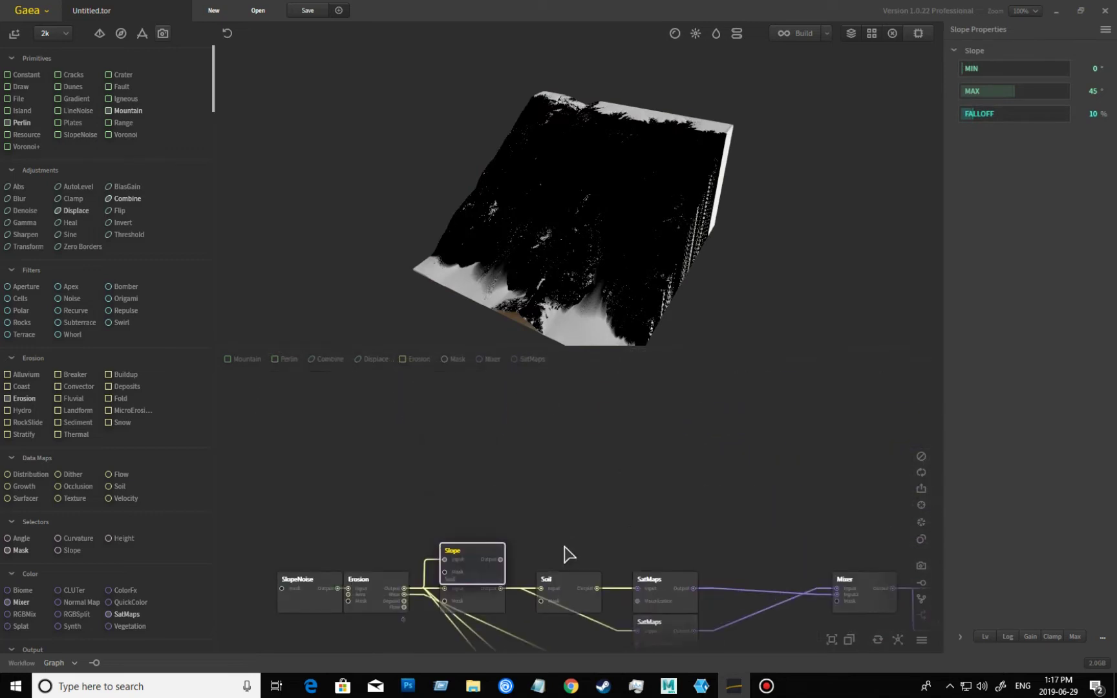
pyautogui.moveTo(475, 550); pyautogui.dragTo(492, 494)
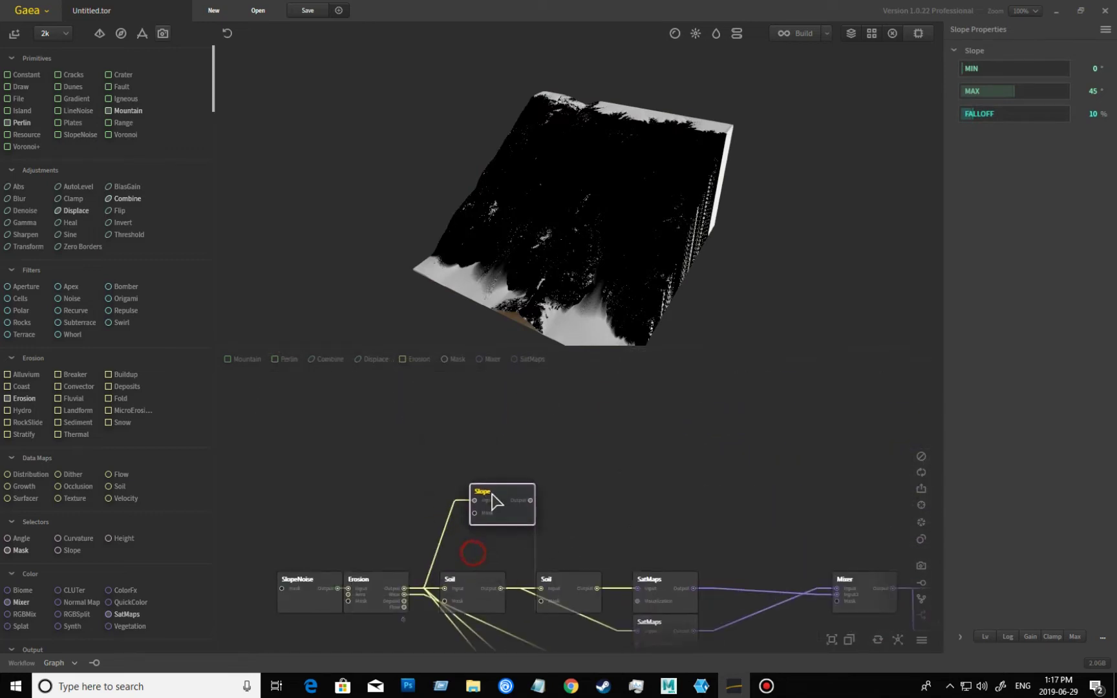
# - Raise the Slope falloff to 41% and inspect the mask from above and at an angle
pyautogui.click(990, 120)
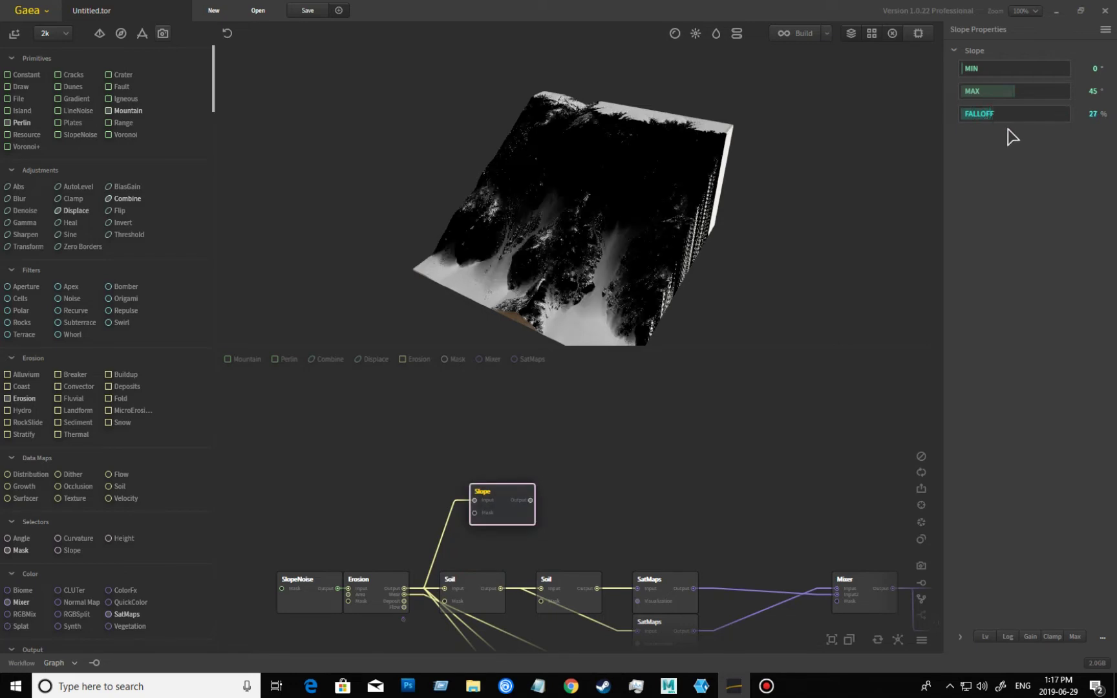
pyautogui.click(1005, 116)
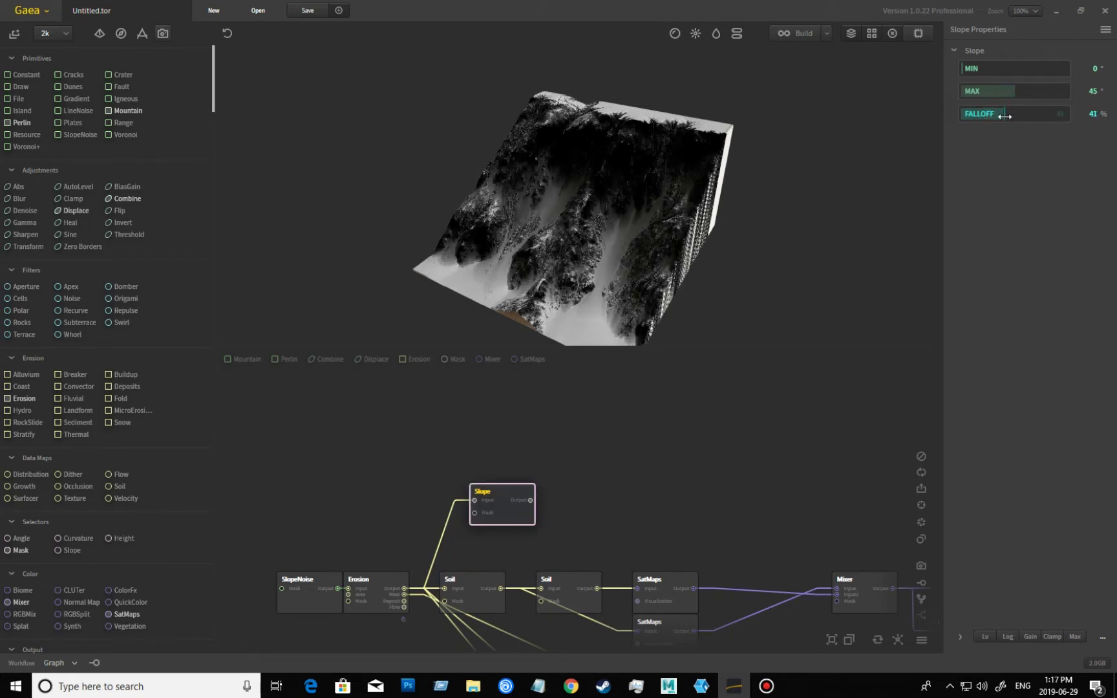
pyautogui.moveTo(653, 186); pyautogui.dragTo(540, 125)
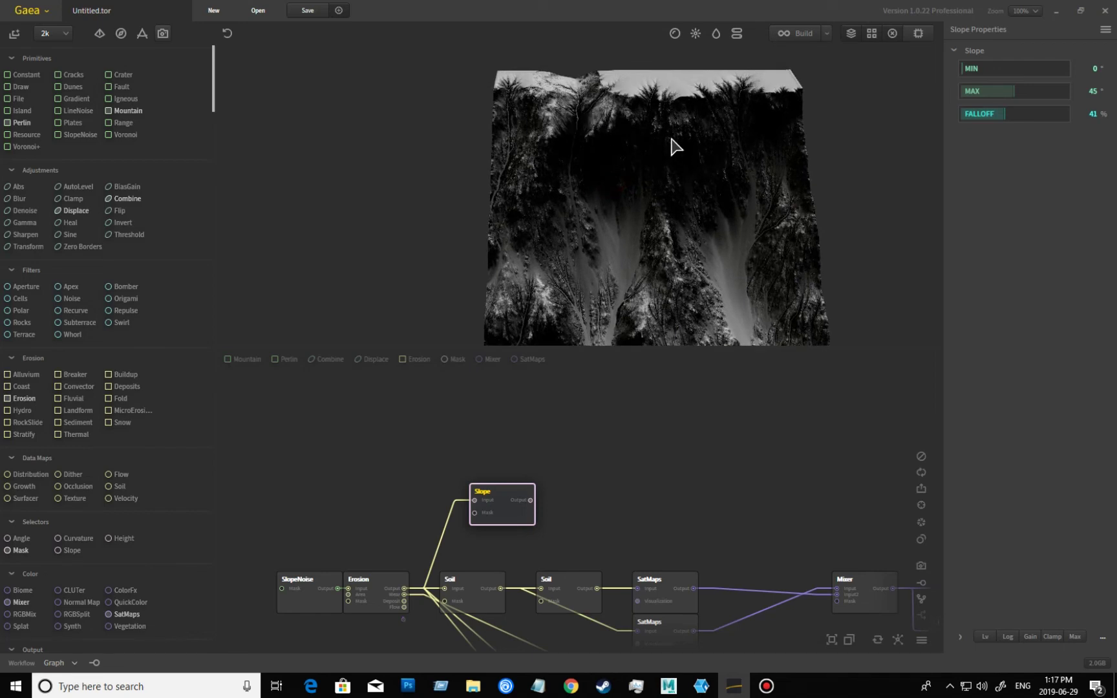
pyautogui.moveTo(608, 184); pyautogui.dragTo(477, 218)
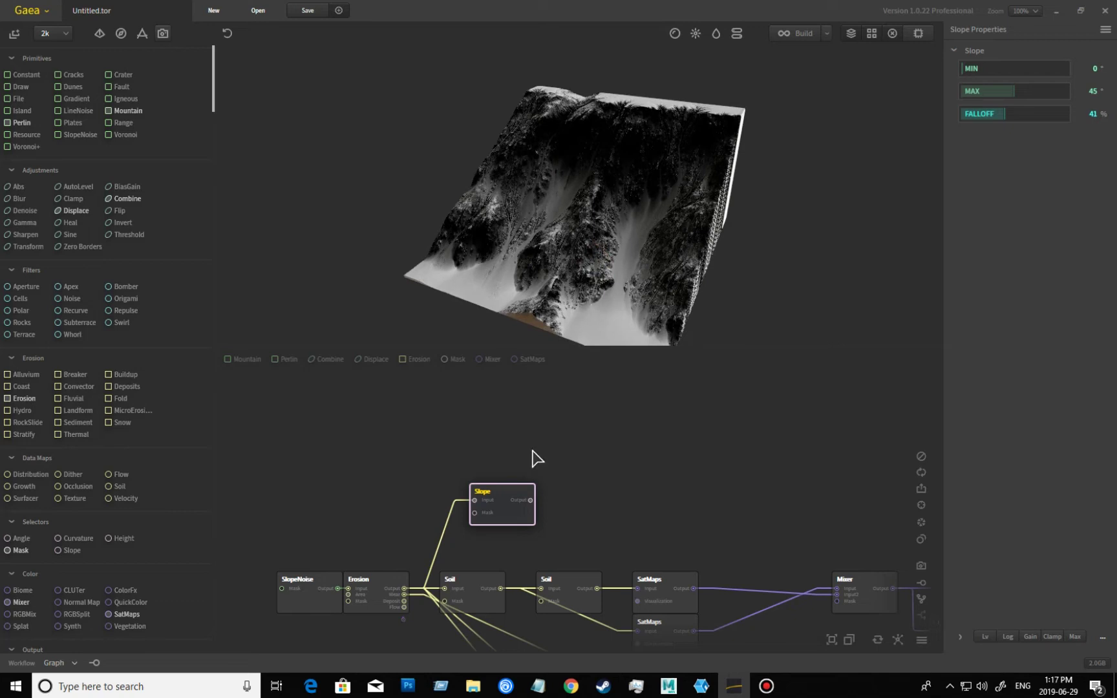
pyautogui.moveTo(561, 523); pyautogui.dragTo(563, 501, button='middle')
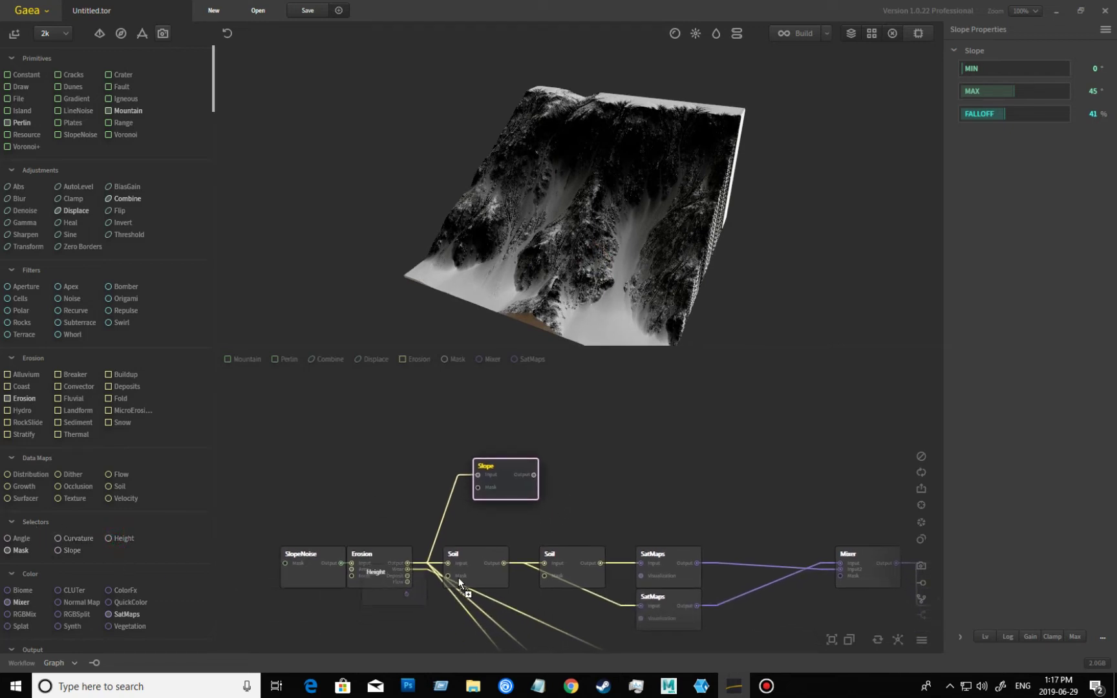
pyautogui.moveTo(458, 579); pyautogui.dragTo(503, 593)
# - Place a Height selector above the Slope node beside the Erosion wires
pyautogui.moveTo(503, 593); pyautogui.dragTo(503, 464, button='middle')
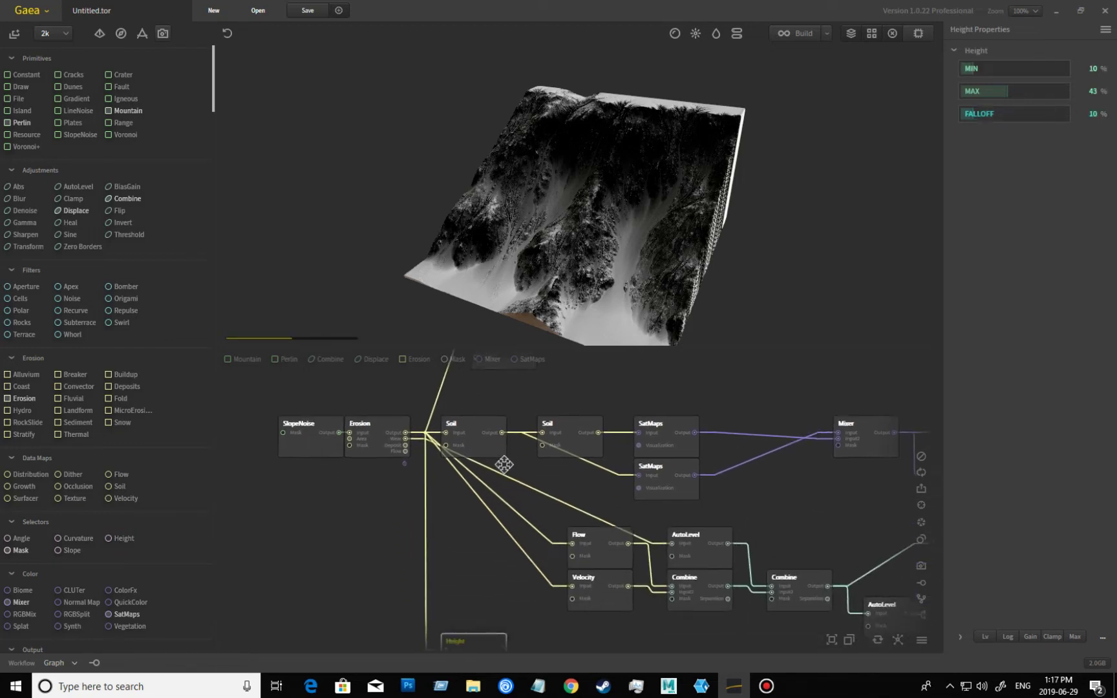
pyautogui.moveTo(491, 608); pyautogui.dragTo(471, 489)
pyautogui.moveTo(471, 489); pyautogui.dragTo(502, 603, button='middle')
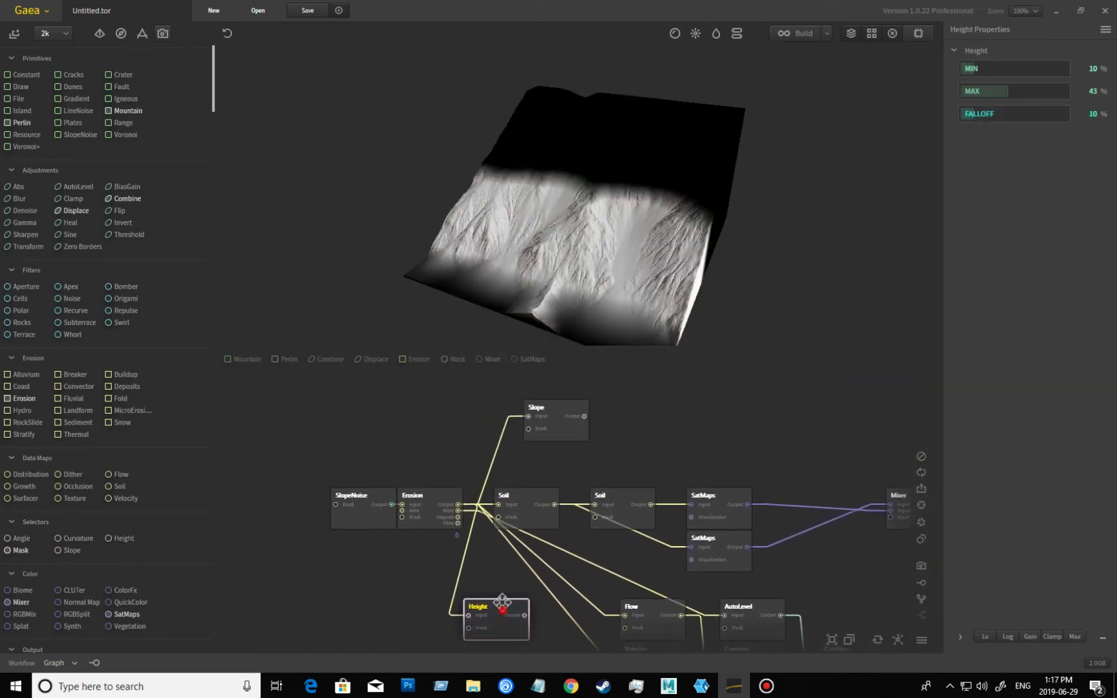
pyautogui.moveTo(502, 603); pyautogui.dragTo(560, 469)
pyautogui.moveTo(583, 457); pyautogui.dragTo(568, 555, button='middle')
pyautogui.moveTo(541, 573); pyautogui.dragTo(544, 460)
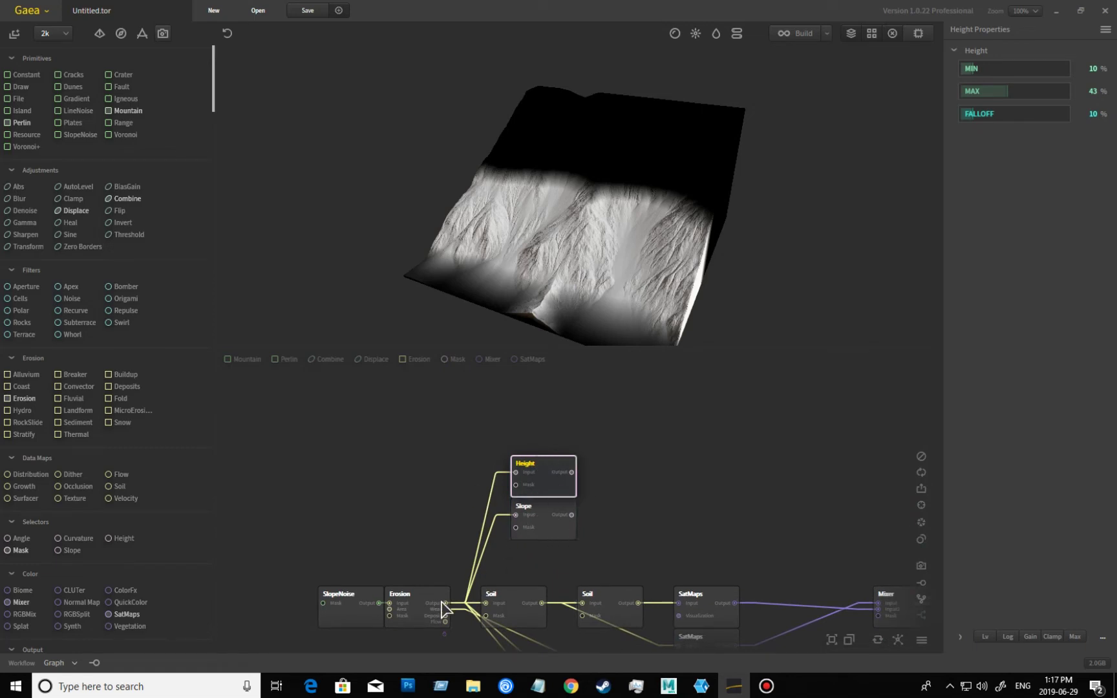
pyautogui.moveTo(553, 513); pyautogui.dragTo(538, 542, button='middle')
pyautogui.scroll(1, 531, 553)
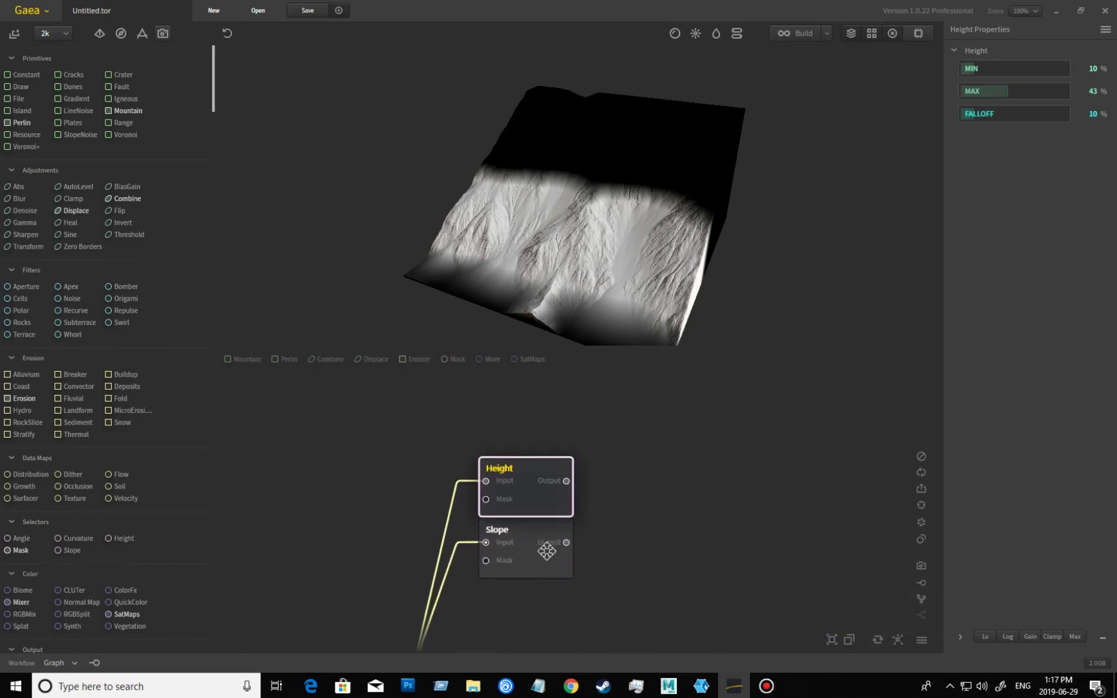
pyautogui.scroll(1, 556, 601)
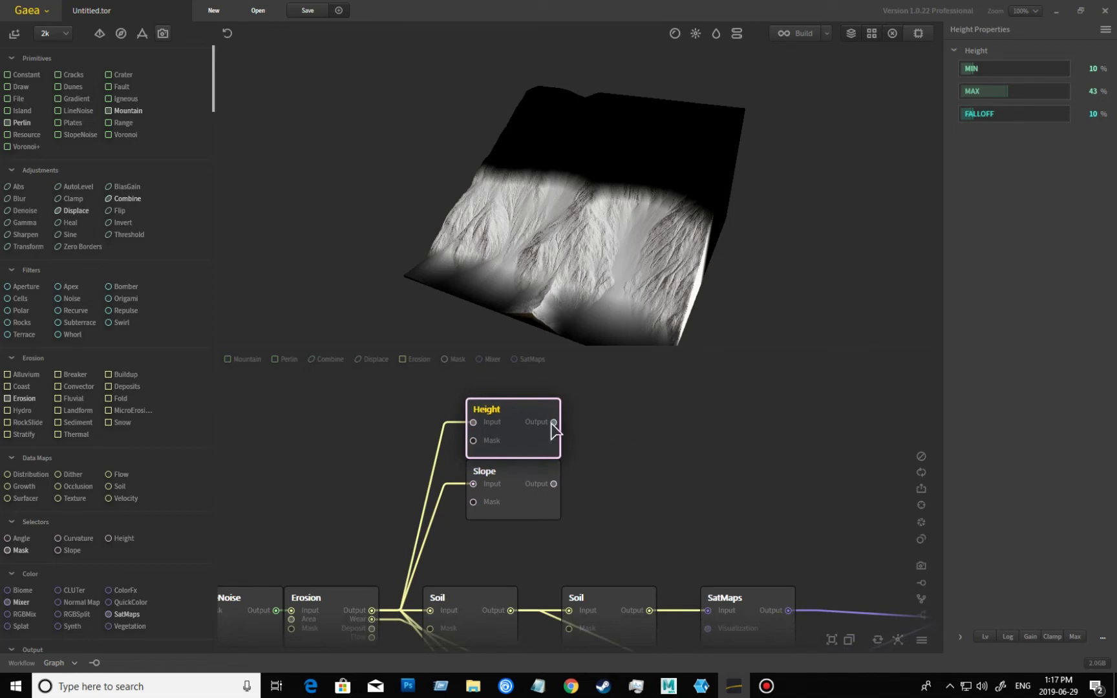
# - Set the Height mask to minimum 83%, maximum 100% and falloff 24%
pyautogui.click(514, 430)
pyautogui.moveTo(1008, 90); pyautogui.dragTo(1070, 91)
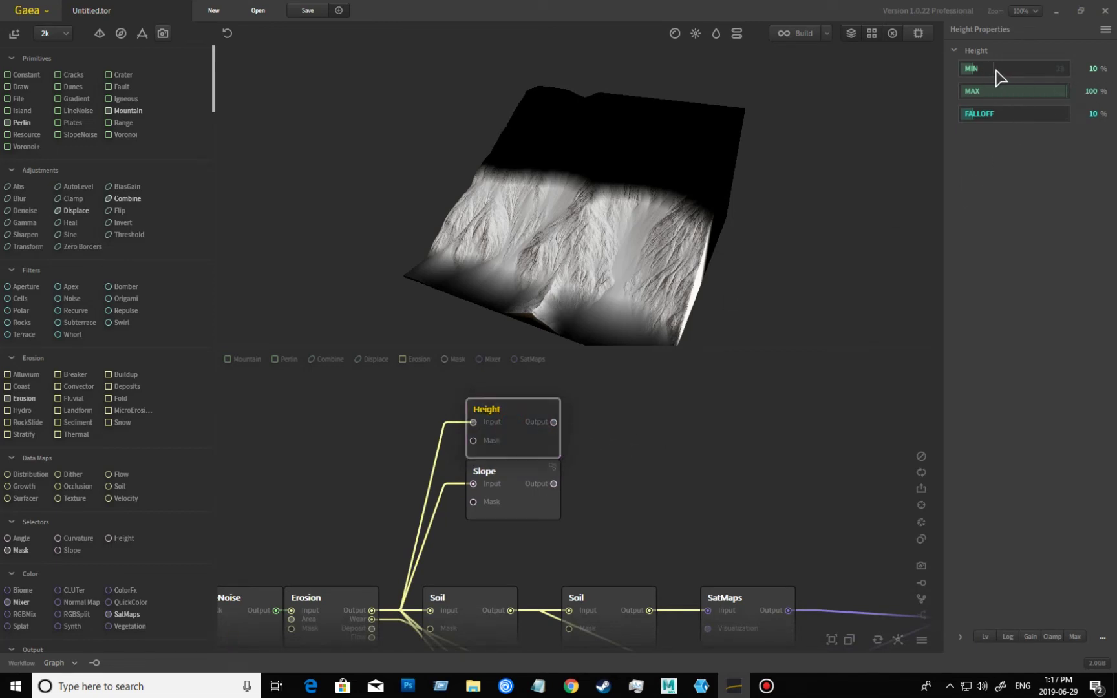
pyautogui.moveTo(970, 69); pyautogui.dragTo(1043, 73)
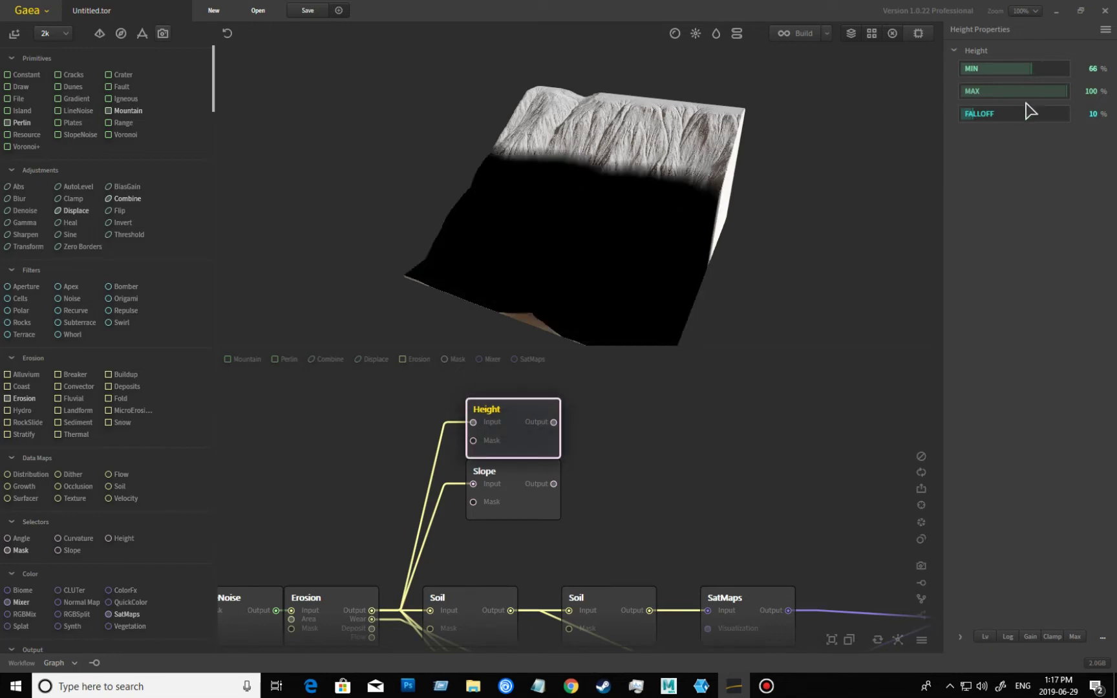
pyautogui.click(989, 116)
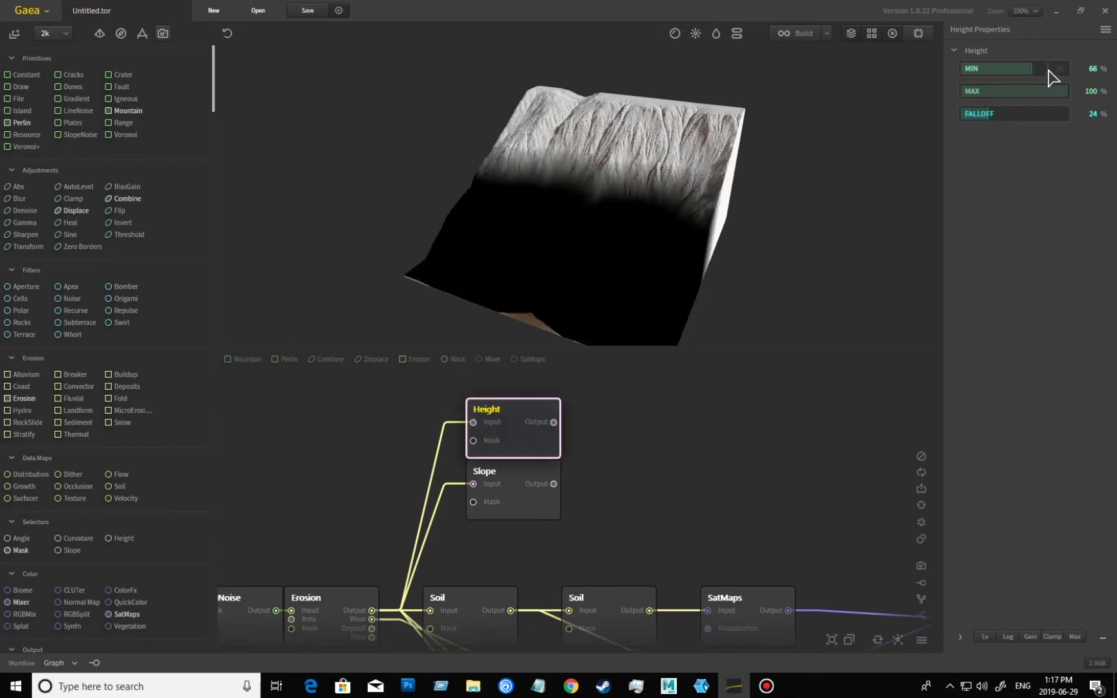
pyautogui.click(1049, 69)
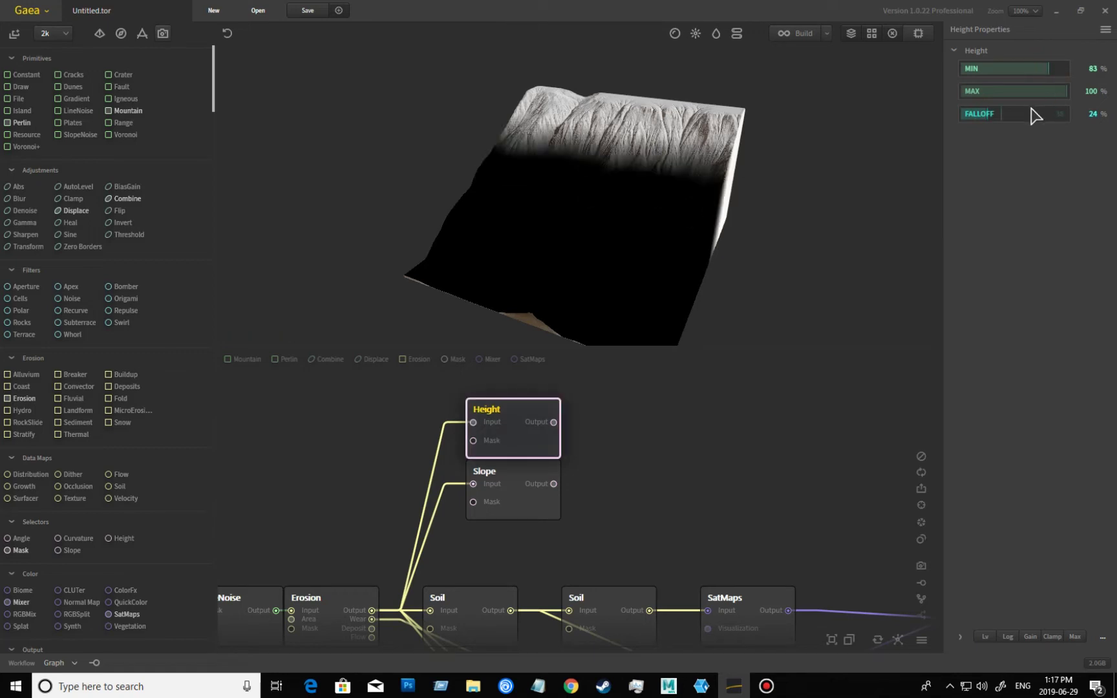
# - Combine the Height and Slope masks in a new Combine node set to Multiply at 100%
pyautogui.moveTo(594, 528); pyautogui.dragTo(441, 382)
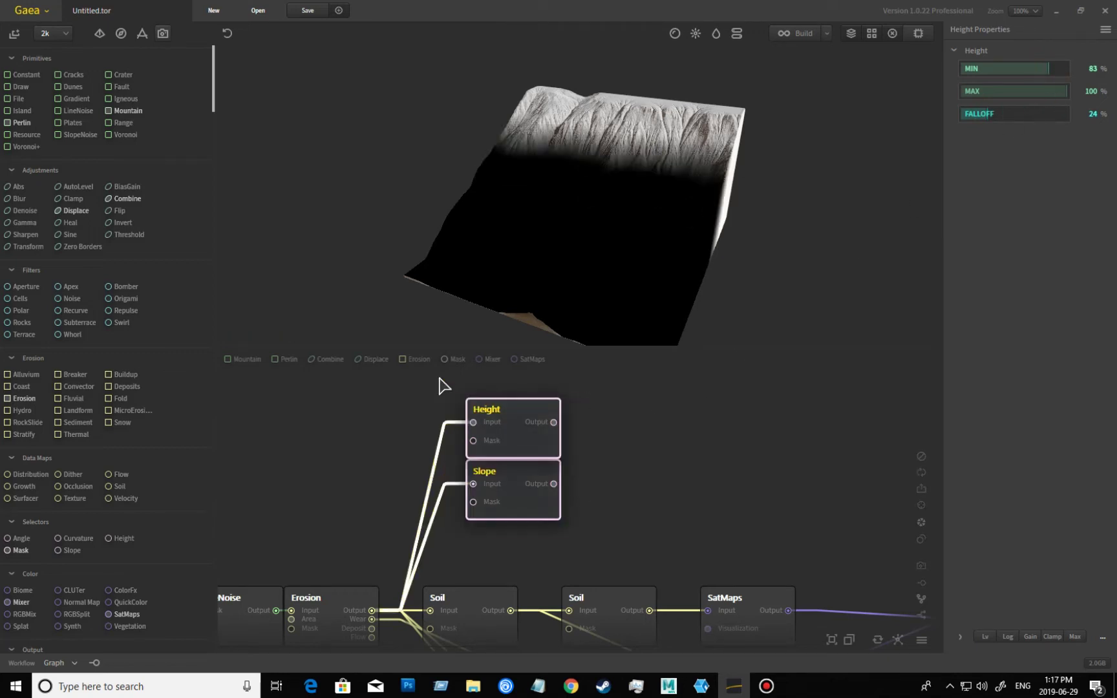
pyautogui.click(921, 616)
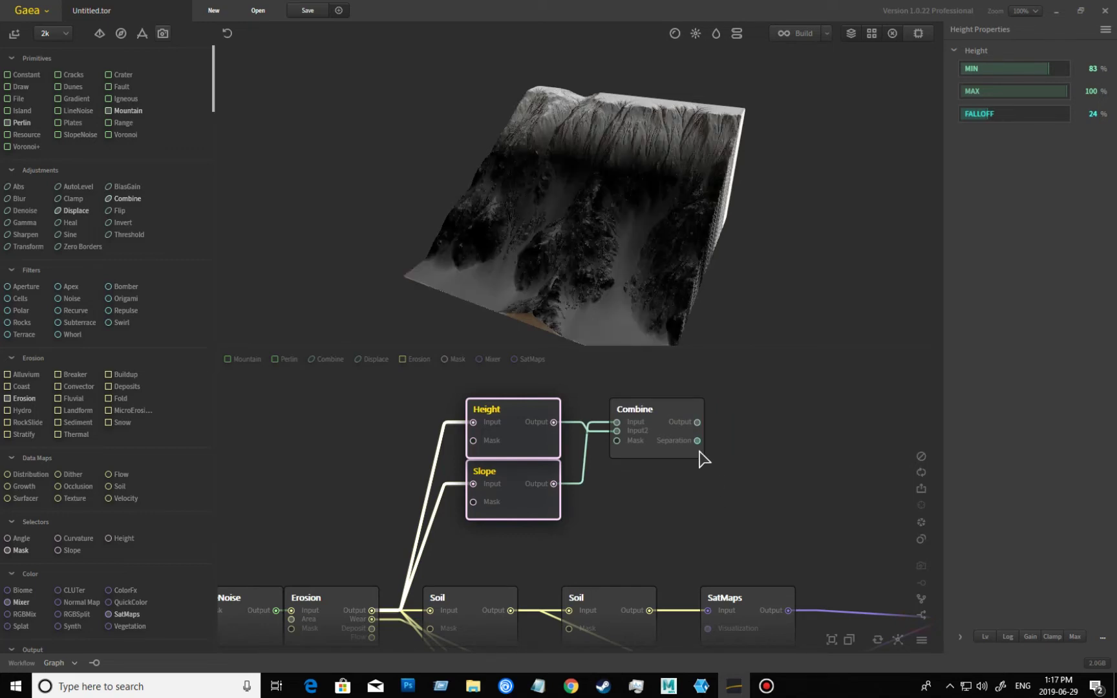
pyautogui.click(700, 426)
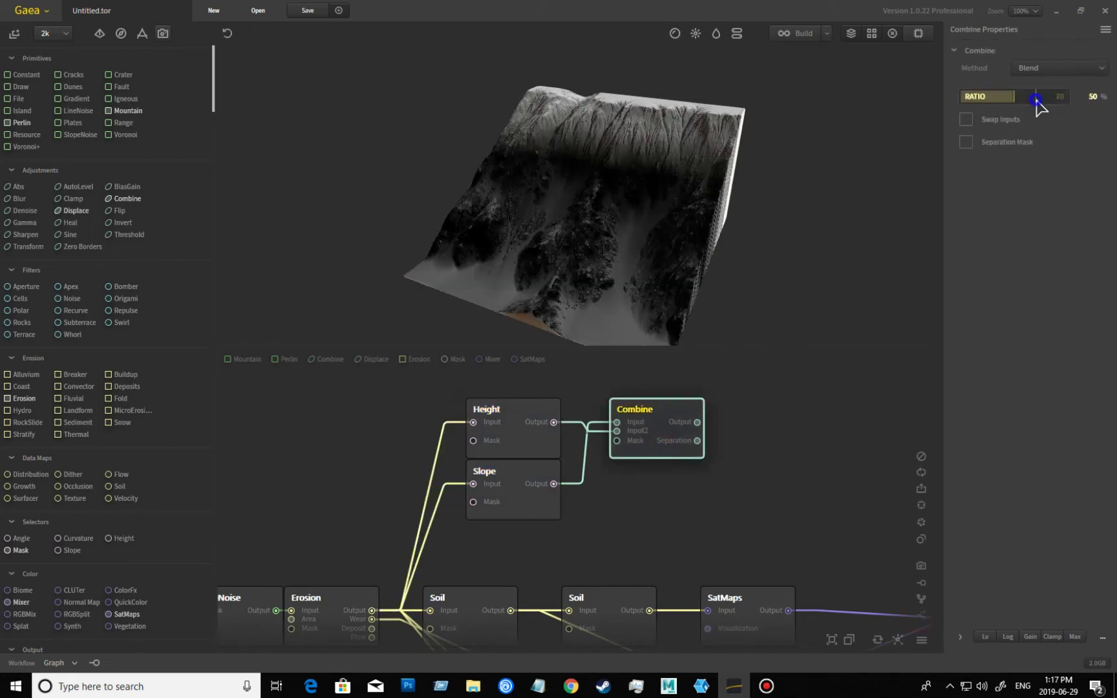
pyautogui.click(947, 124)
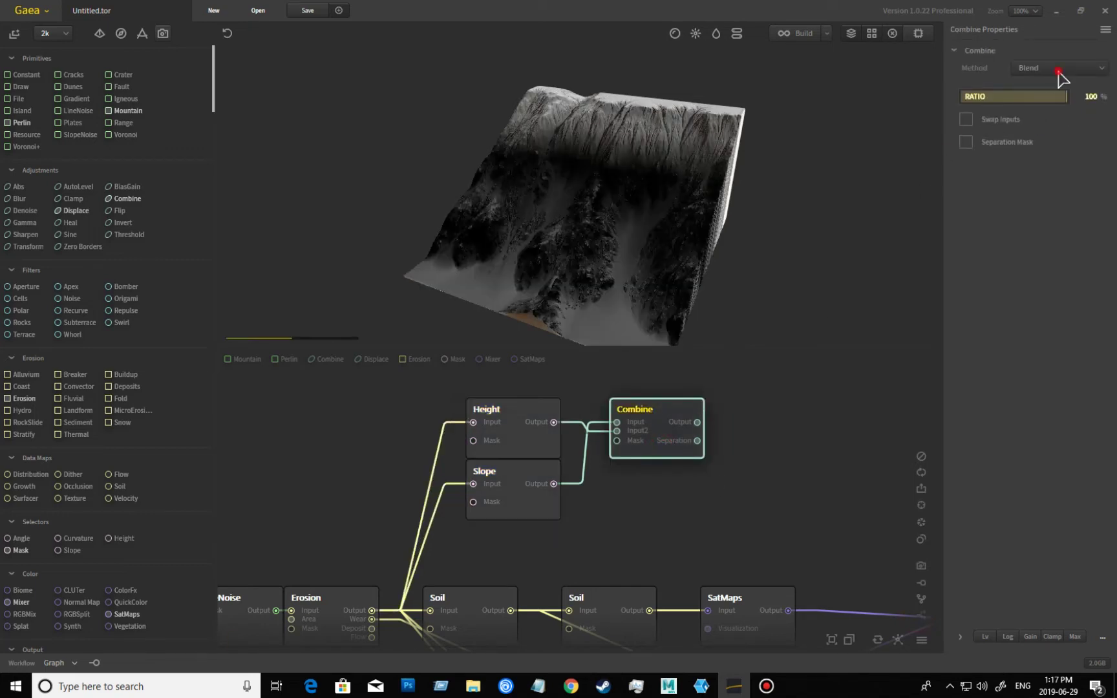
pyautogui.click(1034, 68)
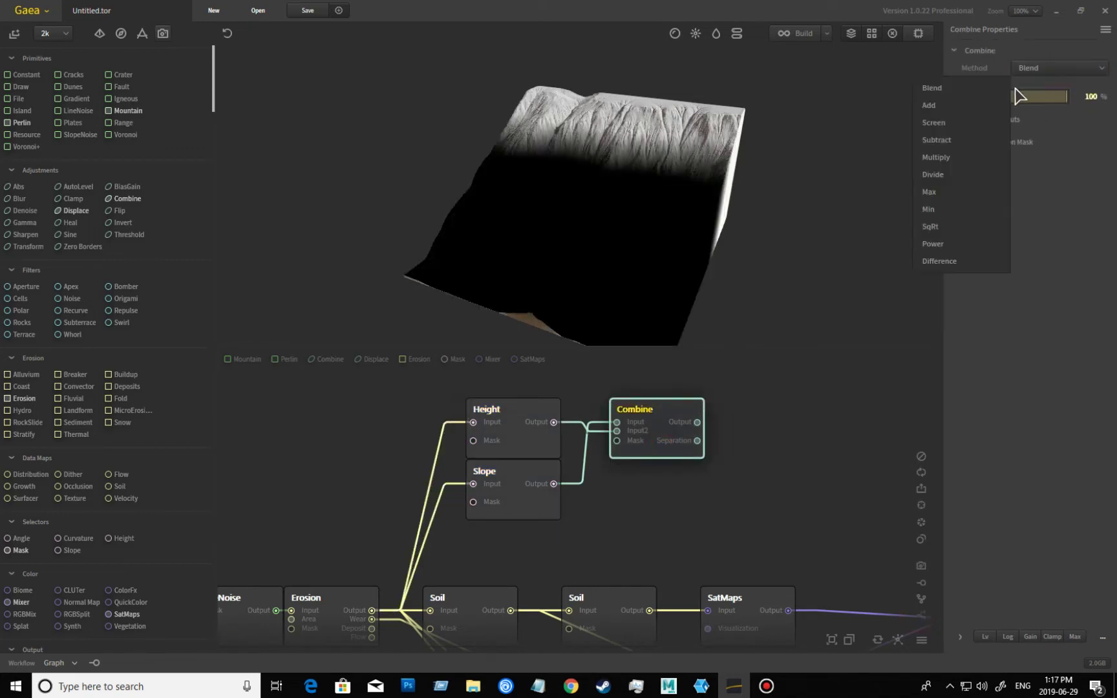
pyautogui.click(961, 159)
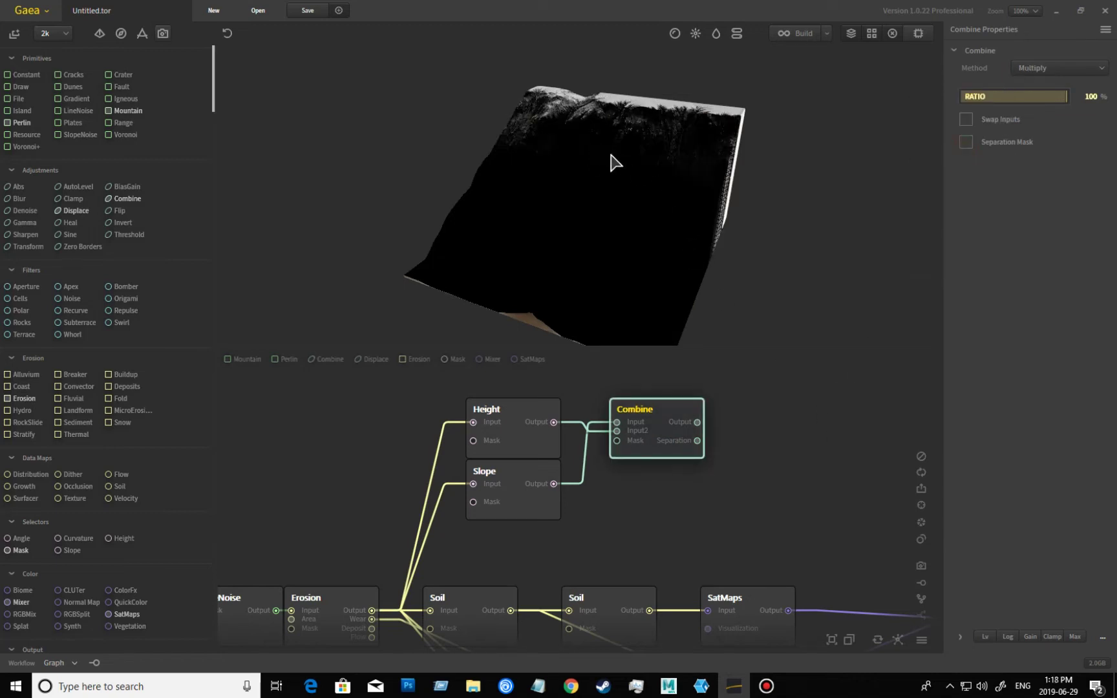
pyautogui.scroll(-3, 711, 513)
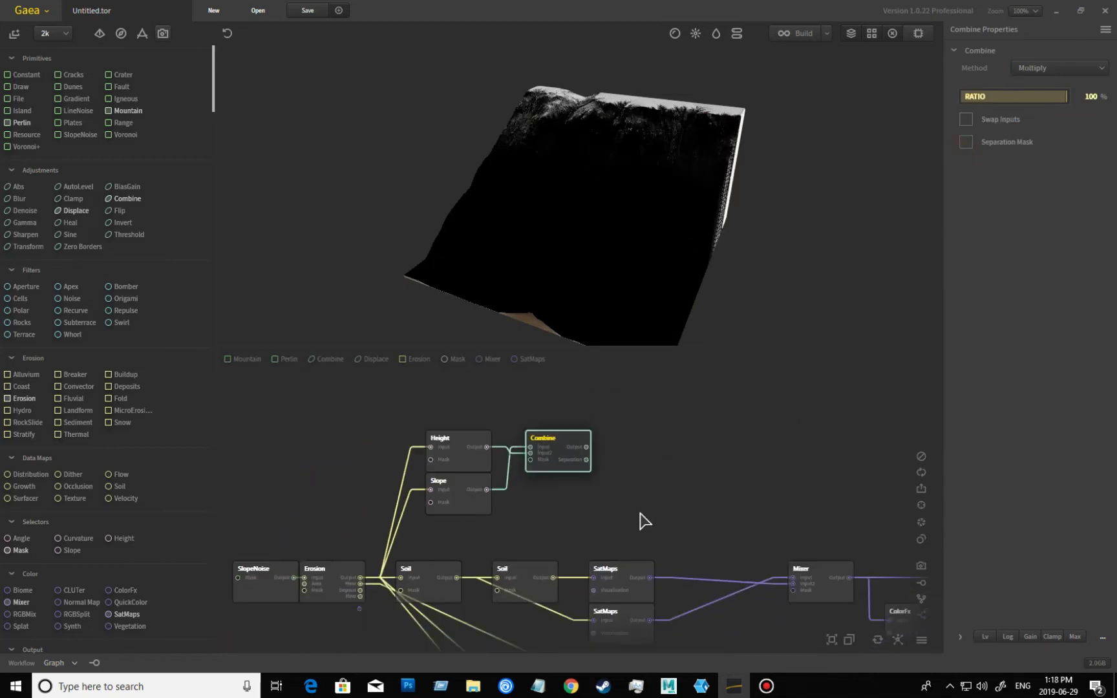
pyautogui.moveTo(644, 520); pyautogui.dragTo(690, 464, button='middle')
# - Preview the second Soil node and orbit and zoom in on the eroded surface
pyautogui.click(582, 527)
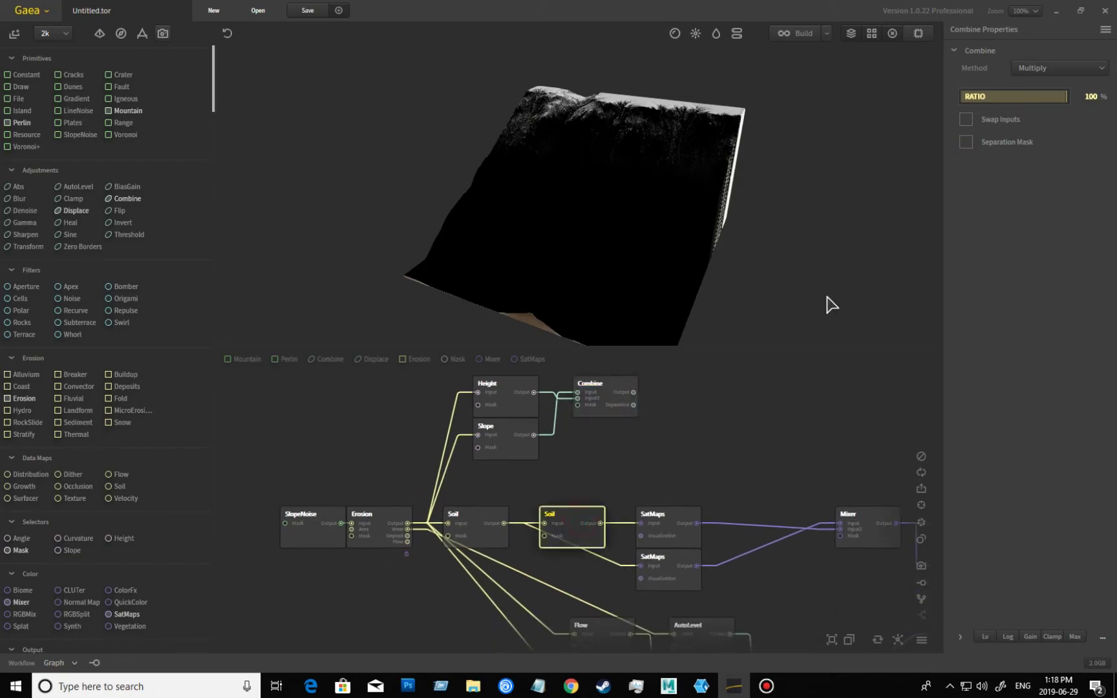
pyautogui.moveTo(695, 268); pyautogui.dragTo(659, 185)
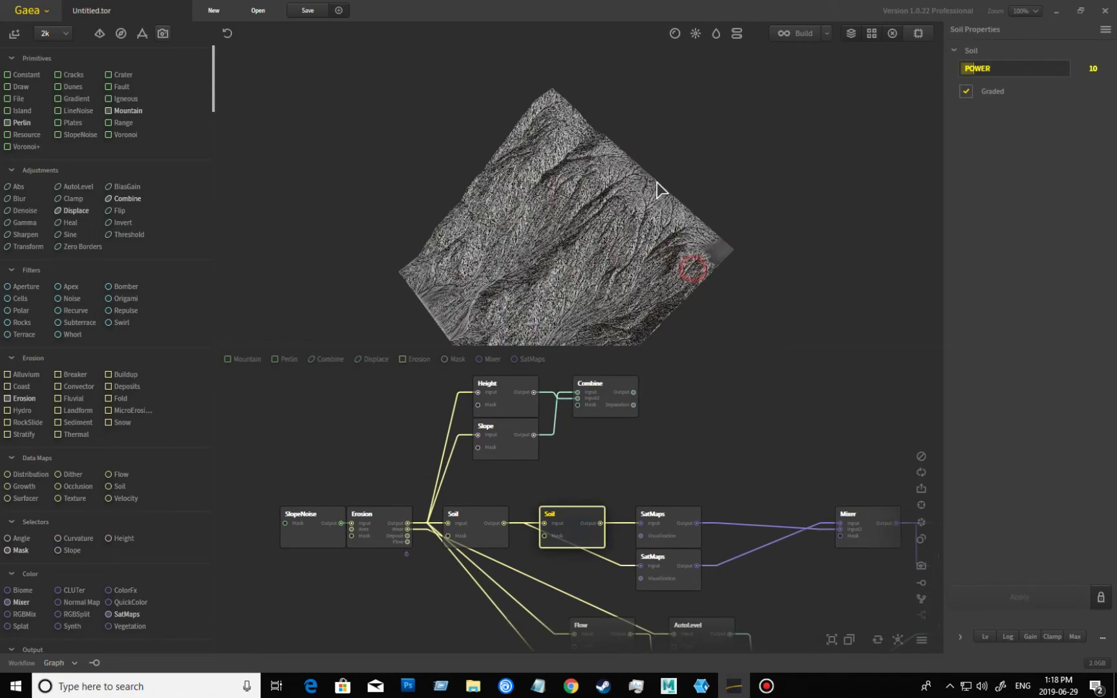
pyautogui.scroll(5, 658, 249)
pyautogui.moveTo(681, 230); pyautogui.dragTo(660, 150)
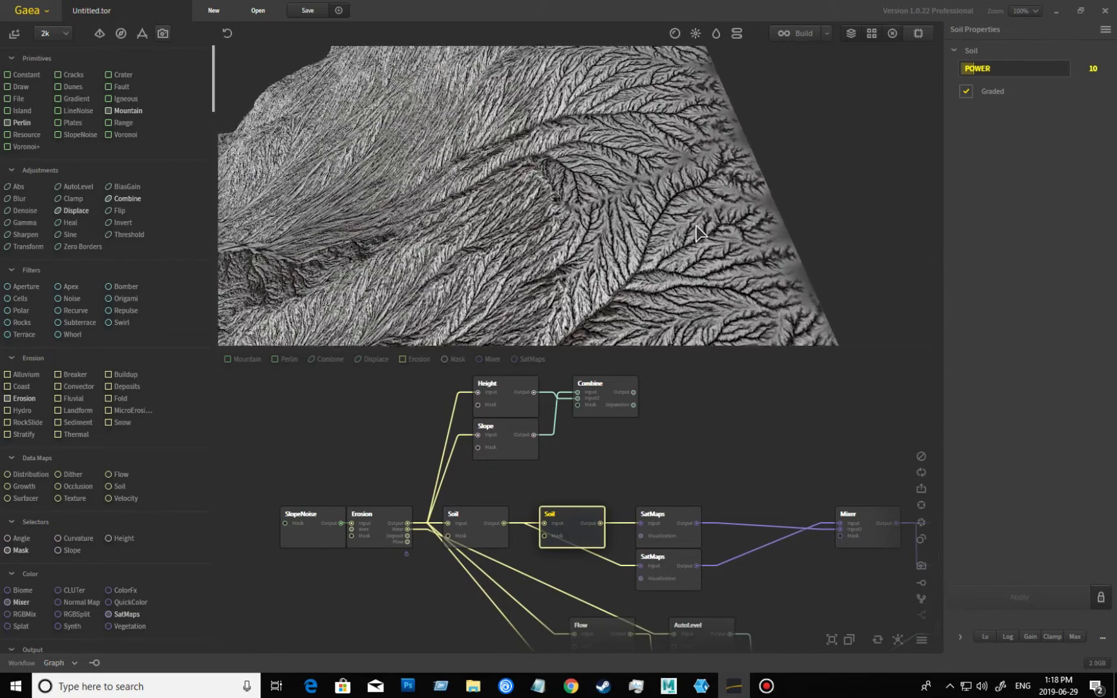
pyautogui.moveTo(680, 232); pyautogui.dragTo(682, 259)
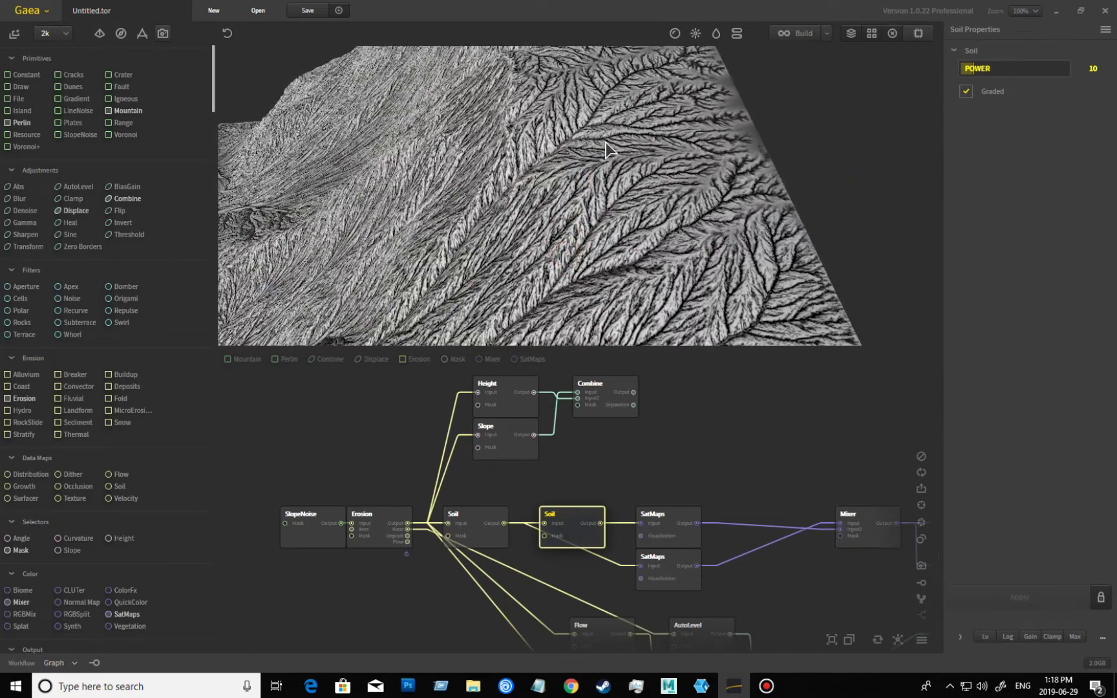
pyautogui.moveTo(611, 170); pyautogui.dragTo(706, 288)
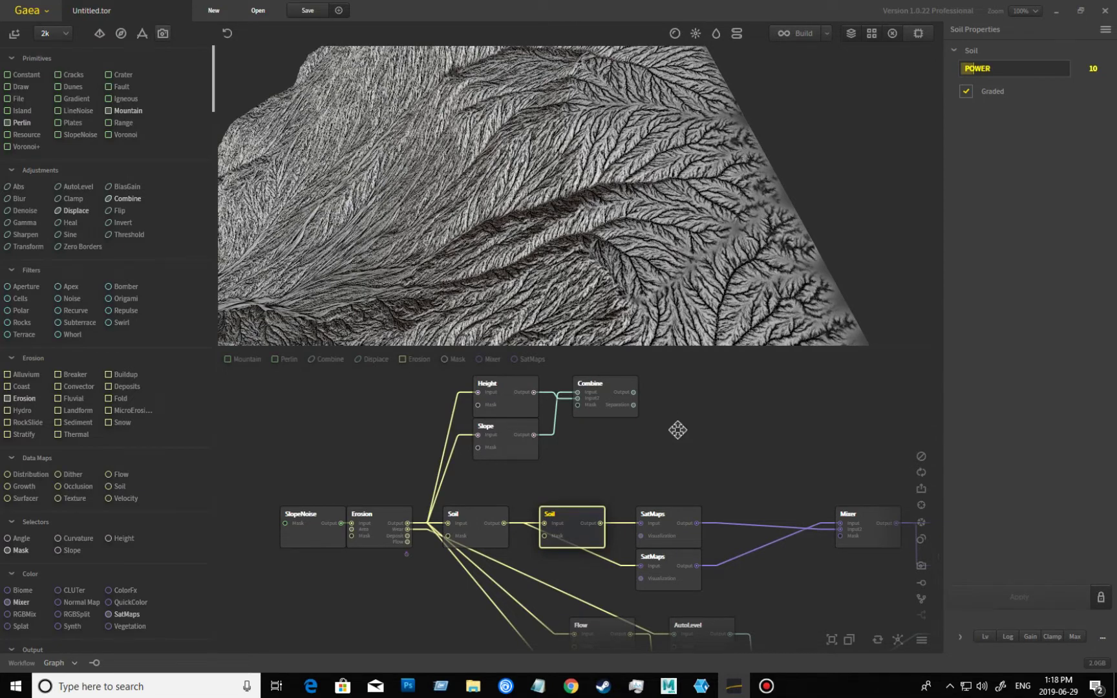
pyautogui.moveTo(675, 424); pyautogui.dragTo(746, 450, button='middle')
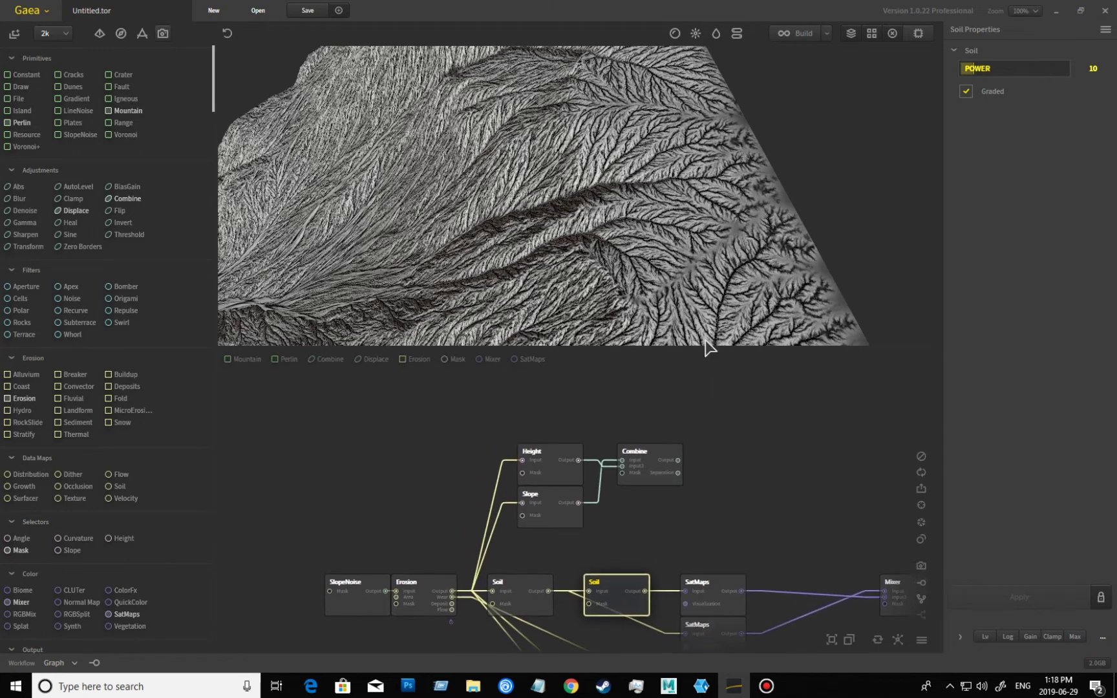
# - Preview the first Soil node and inspect its soil channels up close from several angles
pyautogui.click(523, 605)
pyautogui.moveTo(630, 237); pyautogui.dragTo(601, 249)
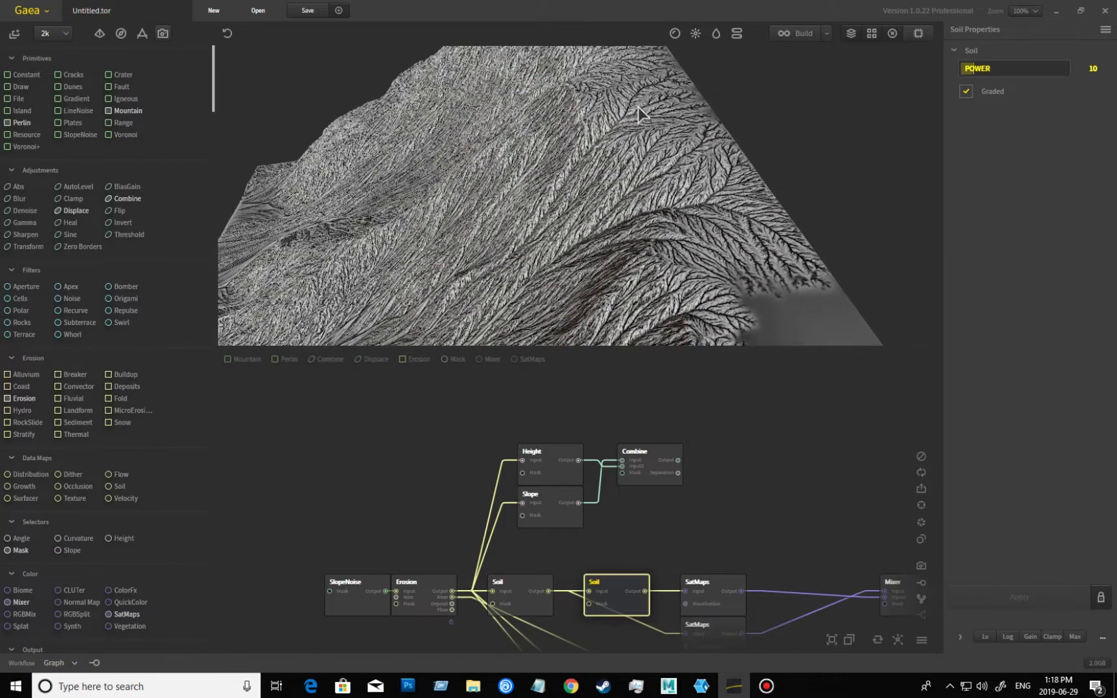
pyautogui.moveTo(638, 107); pyautogui.dragTo(720, 113)
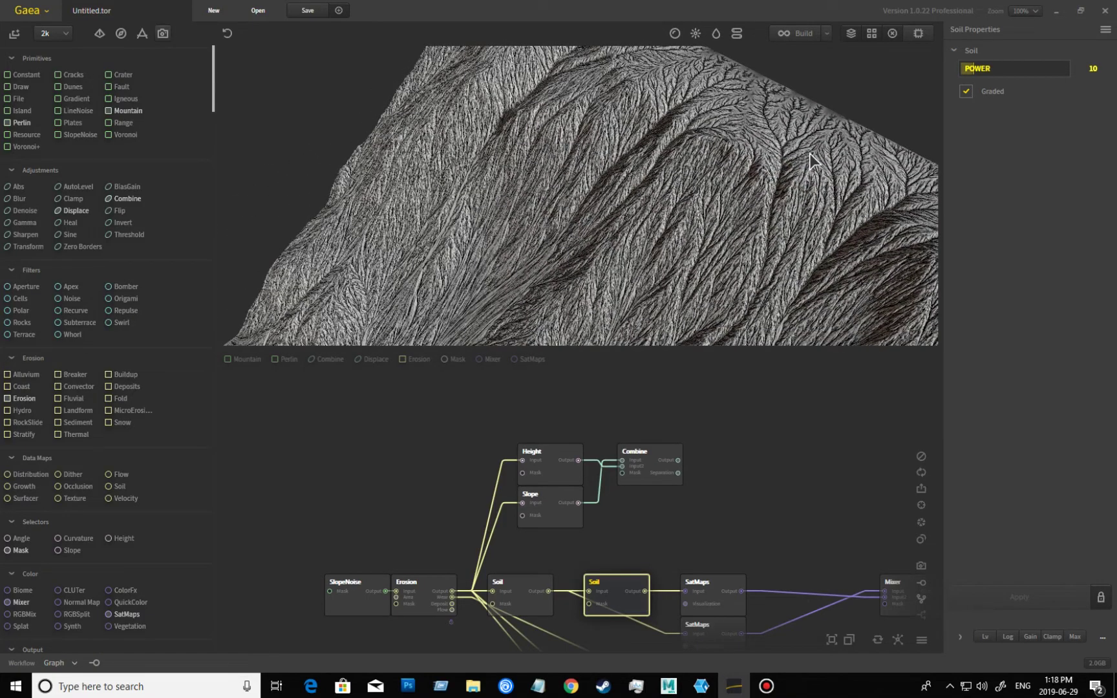
pyautogui.moveTo(833, 174)
pyautogui.mouseDown()
pyautogui.moveTo(800, 189)
pyautogui.moveTo(808, 206)
pyautogui.moveTo(782, 197)
pyautogui.mouseUp()
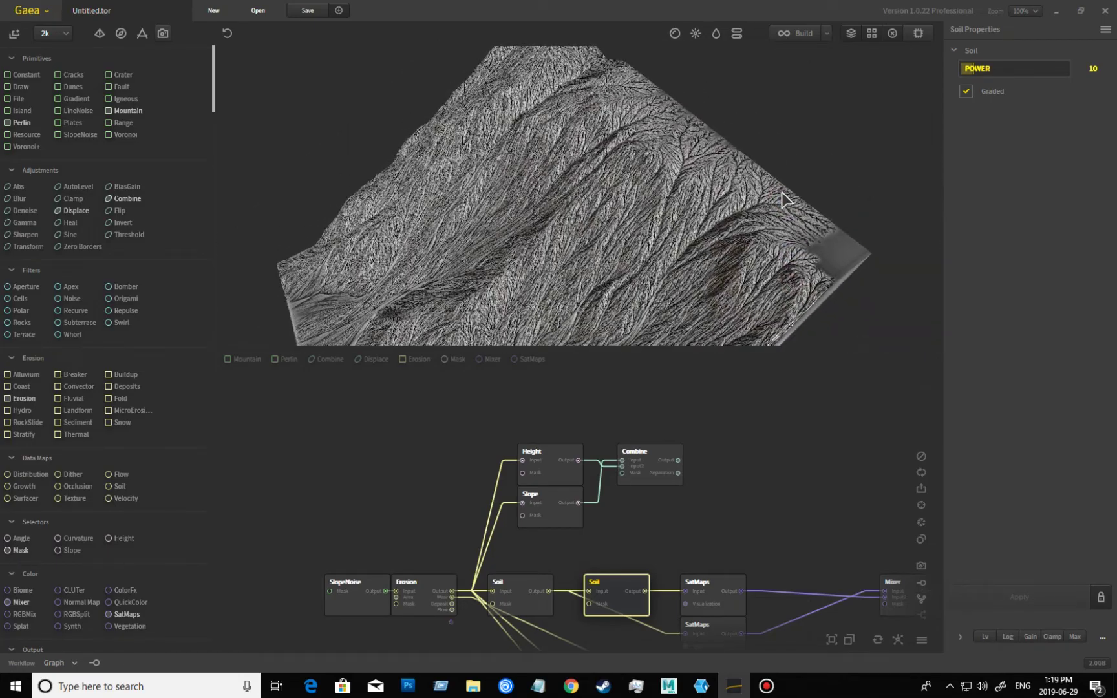
pyautogui.scroll(5, 779, 207)
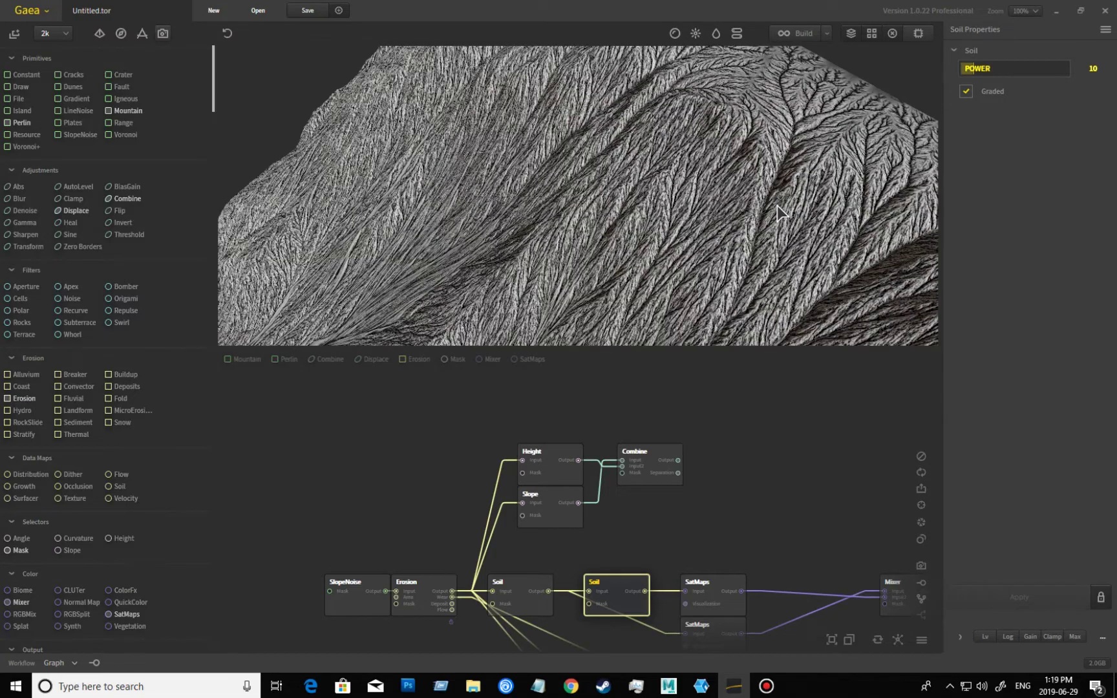
pyautogui.scroll(-5, 777, 206)
pyautogui.scroll(5, 777, 207)
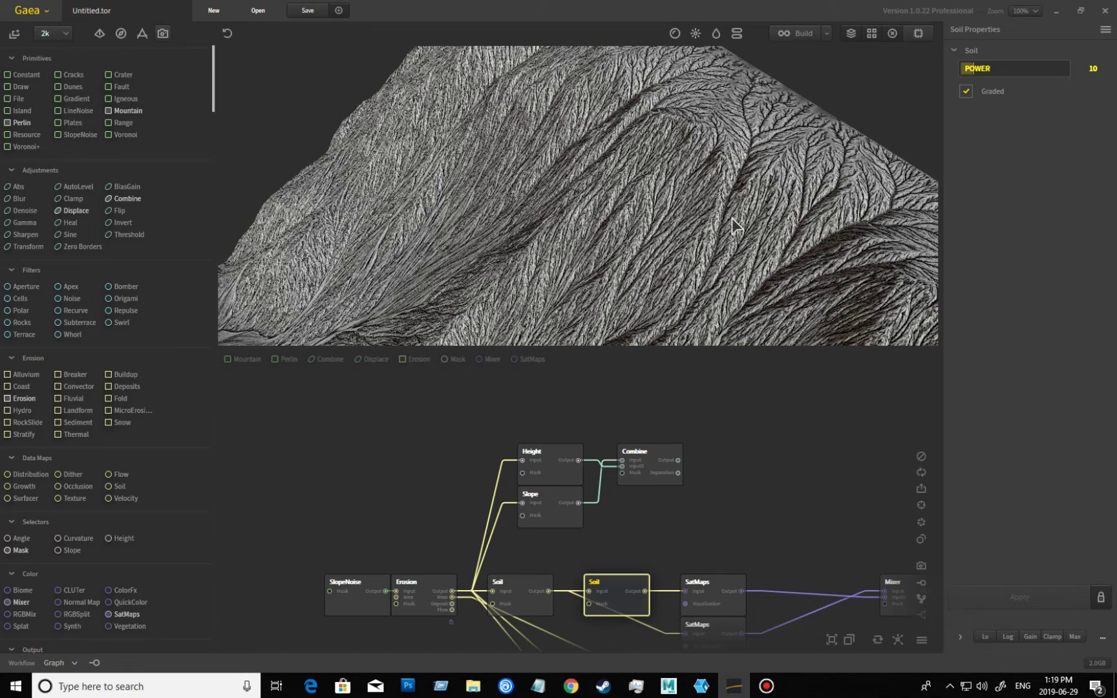
pyautogui.scroll(-3, 748, 213)
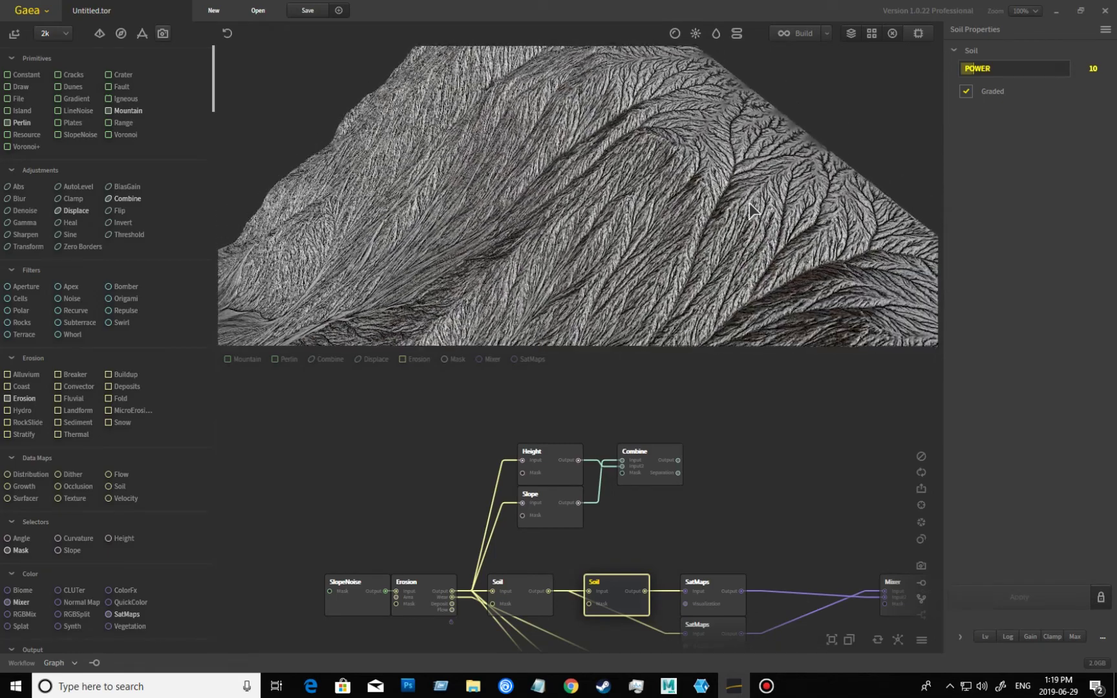
pyautogui.scroll(3, 744, 206)
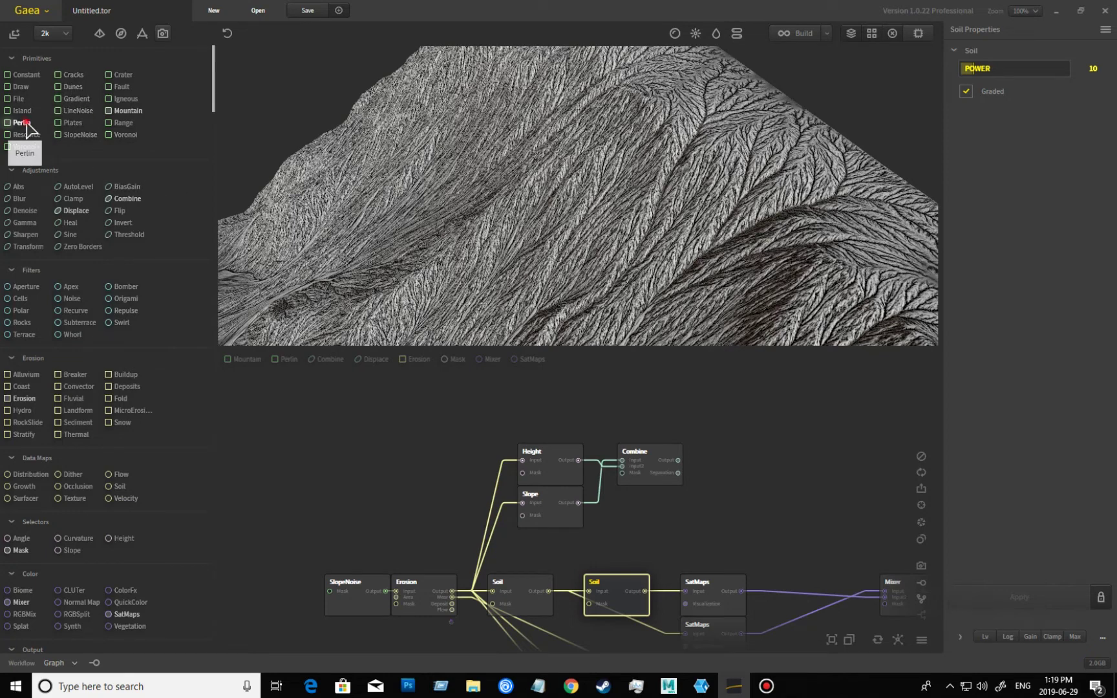
# - Add a Perlin noise node with 13 octaves
pyautogui.moveTo(22, 122); pyautogui.dragTo(356, 385)
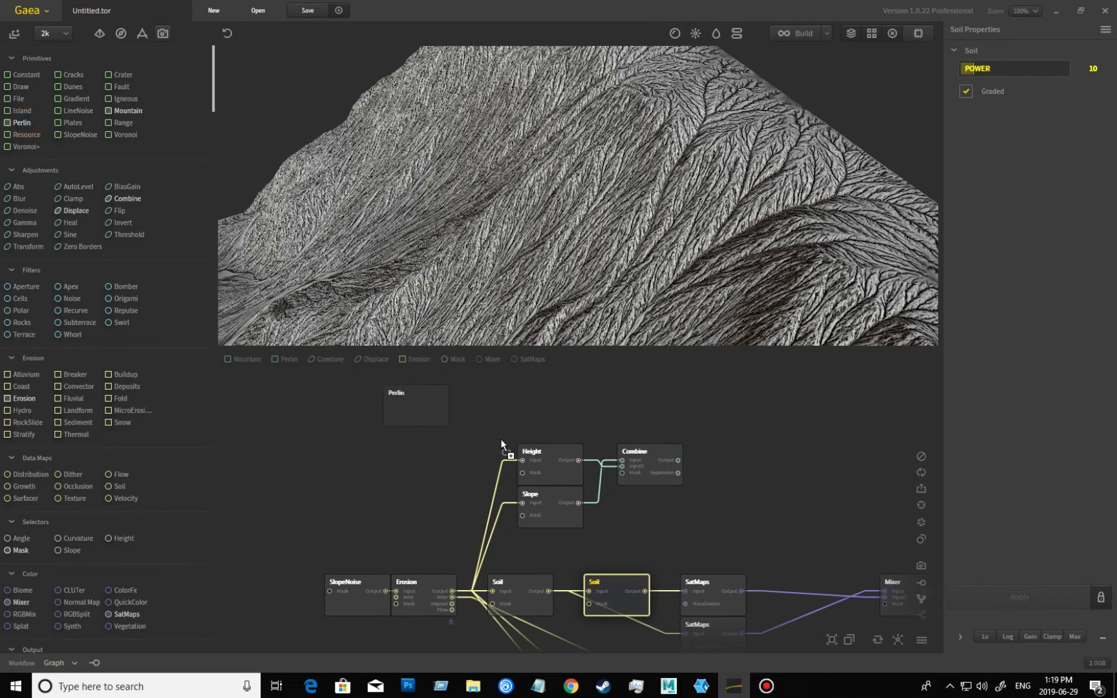
pyautogui.moveTo(591, 399); pyautogui.dragTo(633, 442, button='middle')
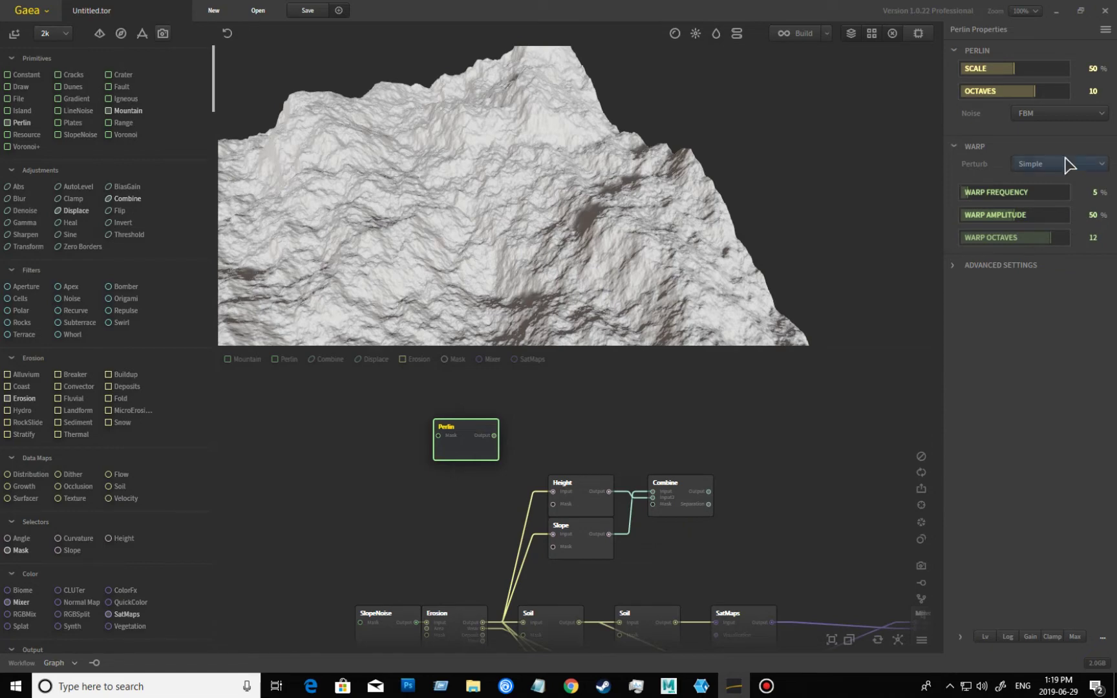
pyautogui.click(1057, 92)
pyautogui.moveTo(452, 437); pyautogui.dragTo(406, 430)
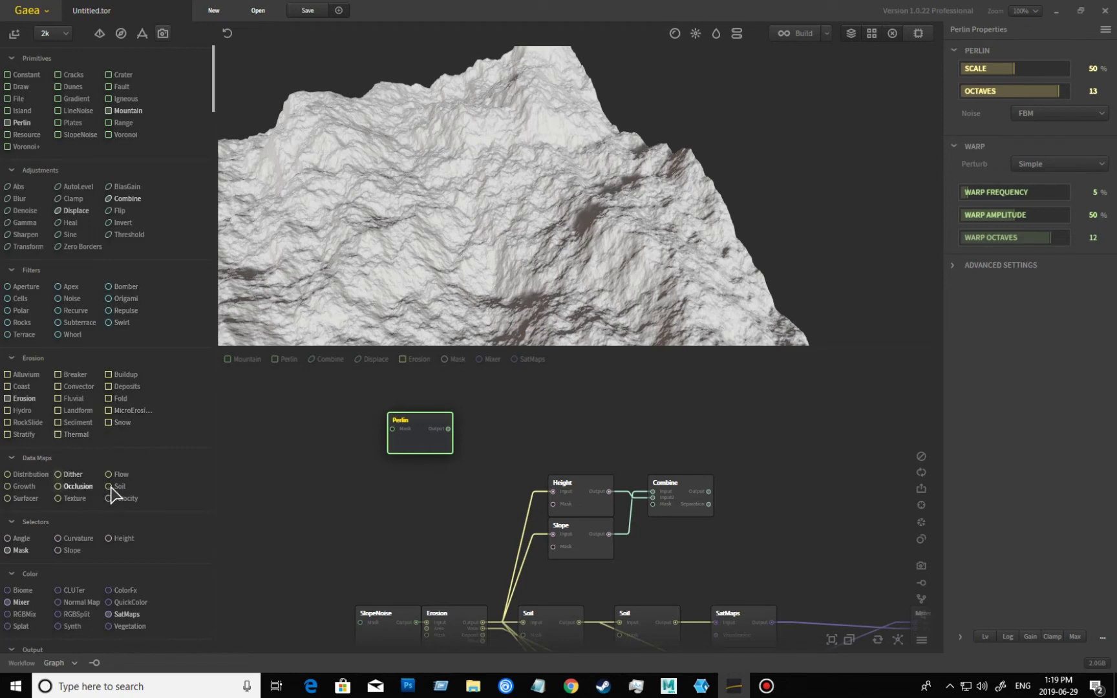
# - Add a graded Soil node fed by Perlin's output, then drag in another Combine node
pyautogui.moveTo(118, 487); pyautogui.dragTo(378, 443)
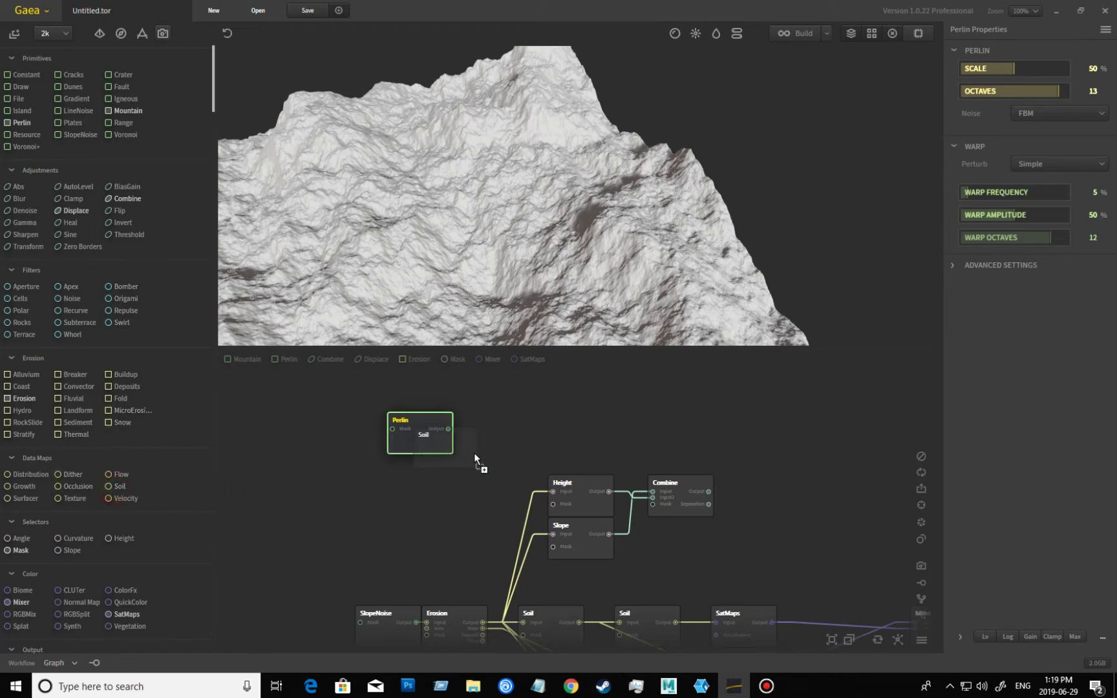
pyautogui.moveTo(537, 453); pyautogui.dragTo(539, 451)
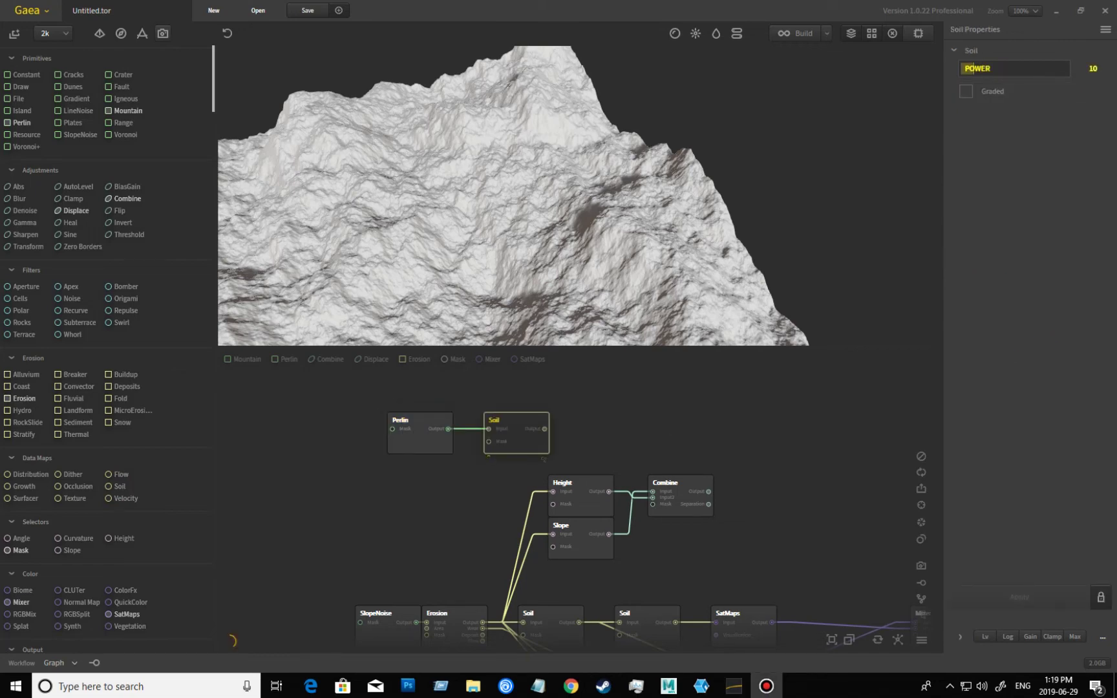
pyautogui.moveTo(546, 282); pyautogui.dragTo(525, 307)
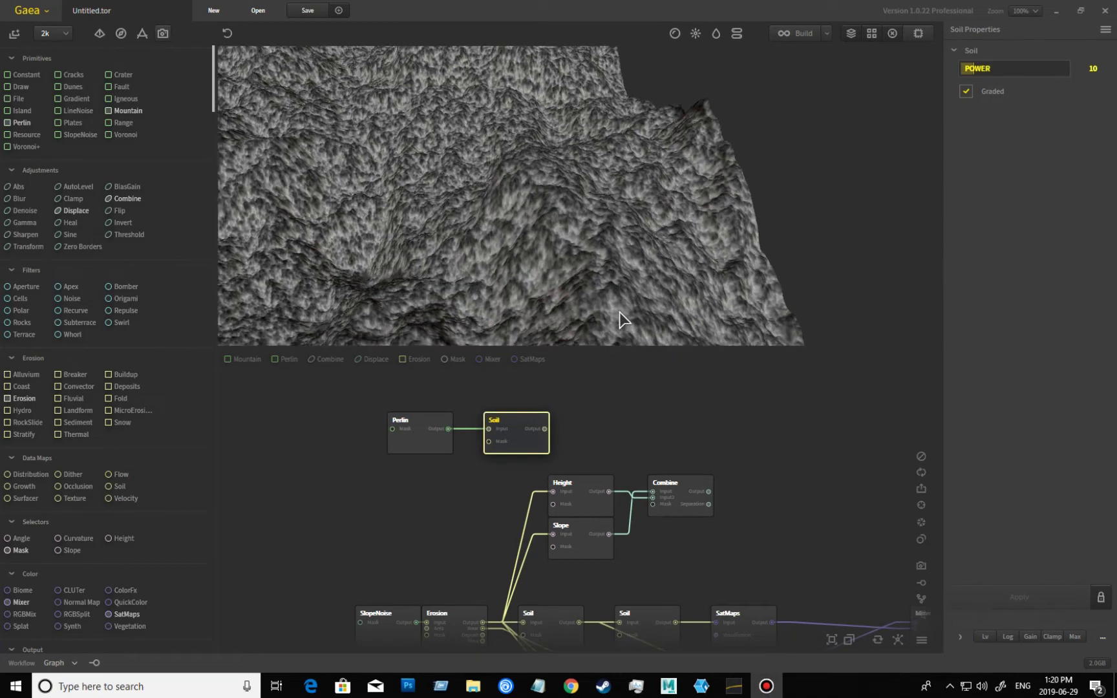
pyautogui.moveTo(515, 419); pyautogui.dragTo(692, 411)
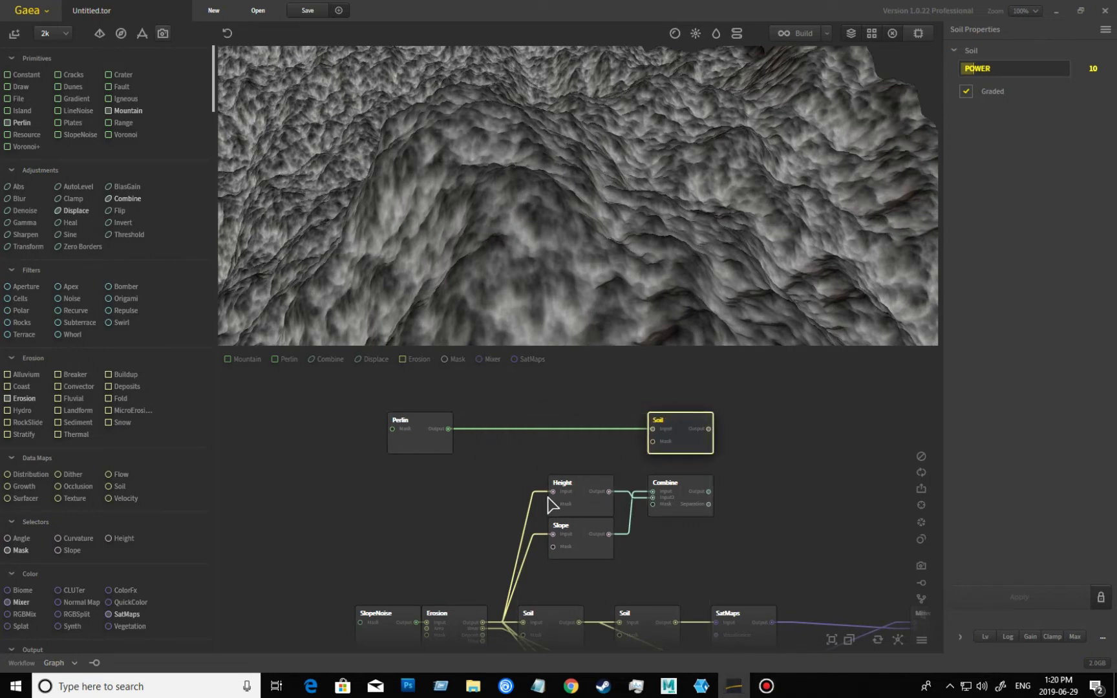
pyautogui.moveTo(122, 199); pyautogui.dragTo(639, 623)
# - Feed the Soil output into the new Combine and set its blend ratio to 71%
pyautogui.moveTo(734, 607); pyautogui.dragTo(729, 472)
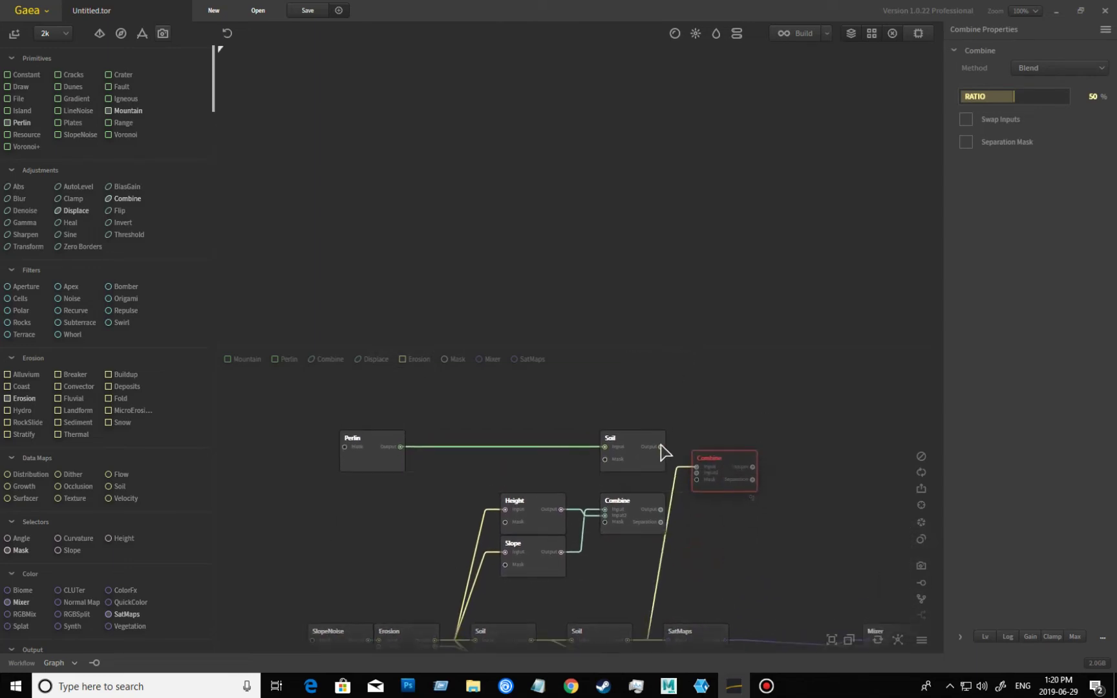
pyautogui.moveTo(661, 447); pyautogui.dragTo(698, 468)
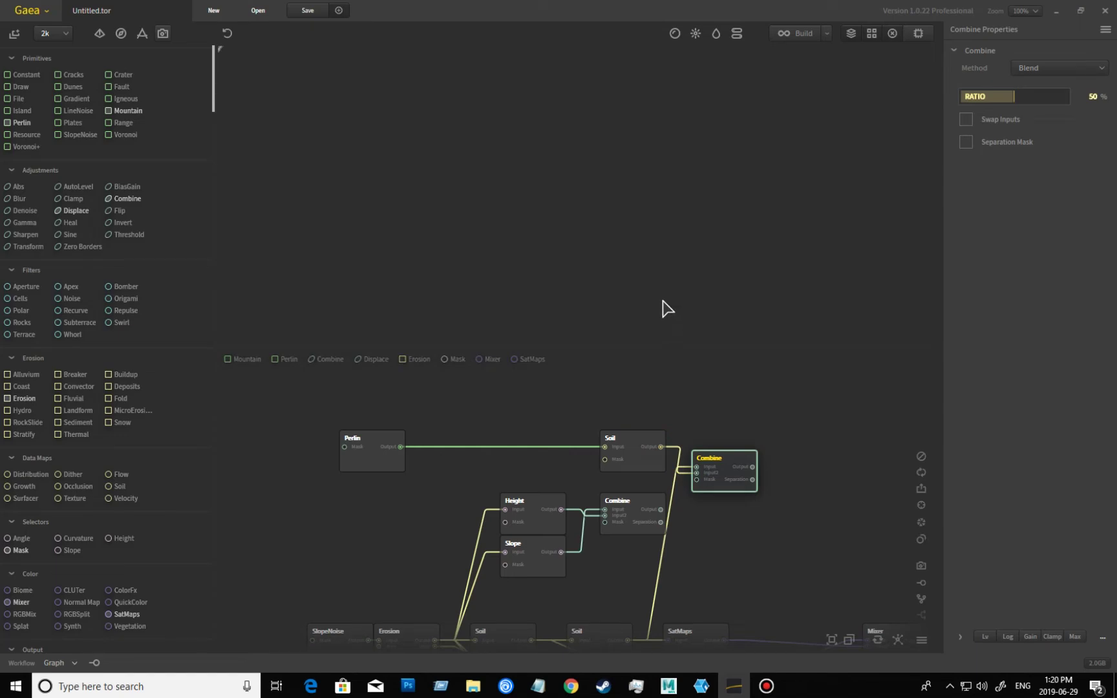
pyautogui.moveTo(636, 285); pyautogui.dragTo(608, 269)
pyautogui.scroll(5, 668, 256)
pyautogui.scroll(-5, 672, 245)
pyautogui.moveTo(678, 237); pyautogui.dragTo(656, 224)
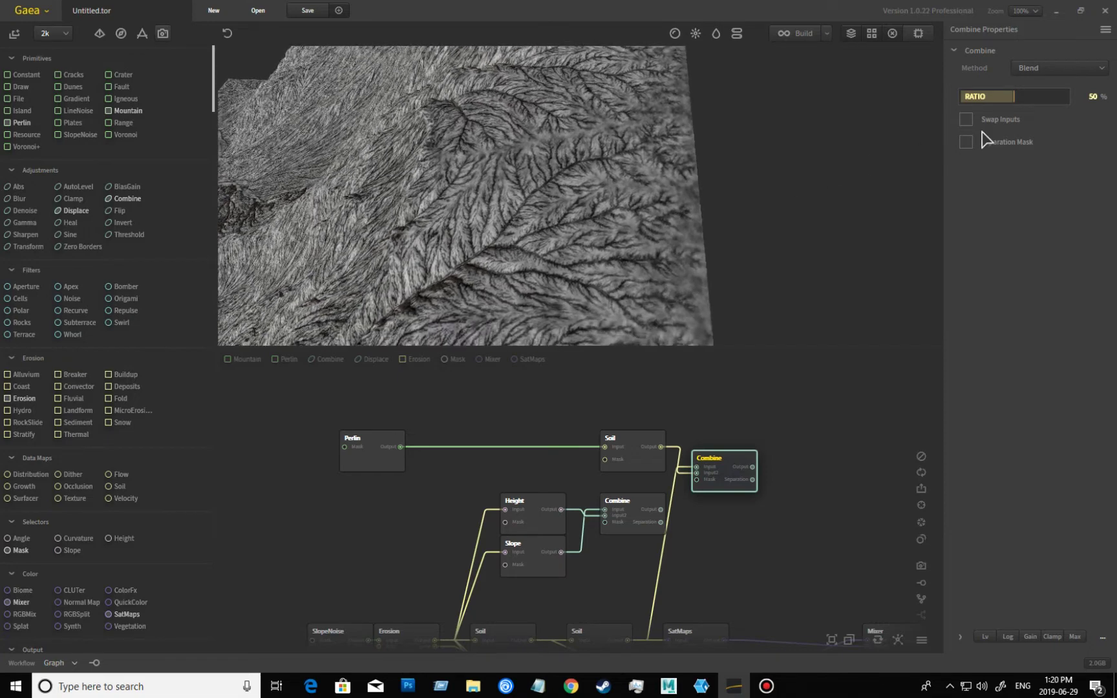
pyautogui.click(1034, 97)
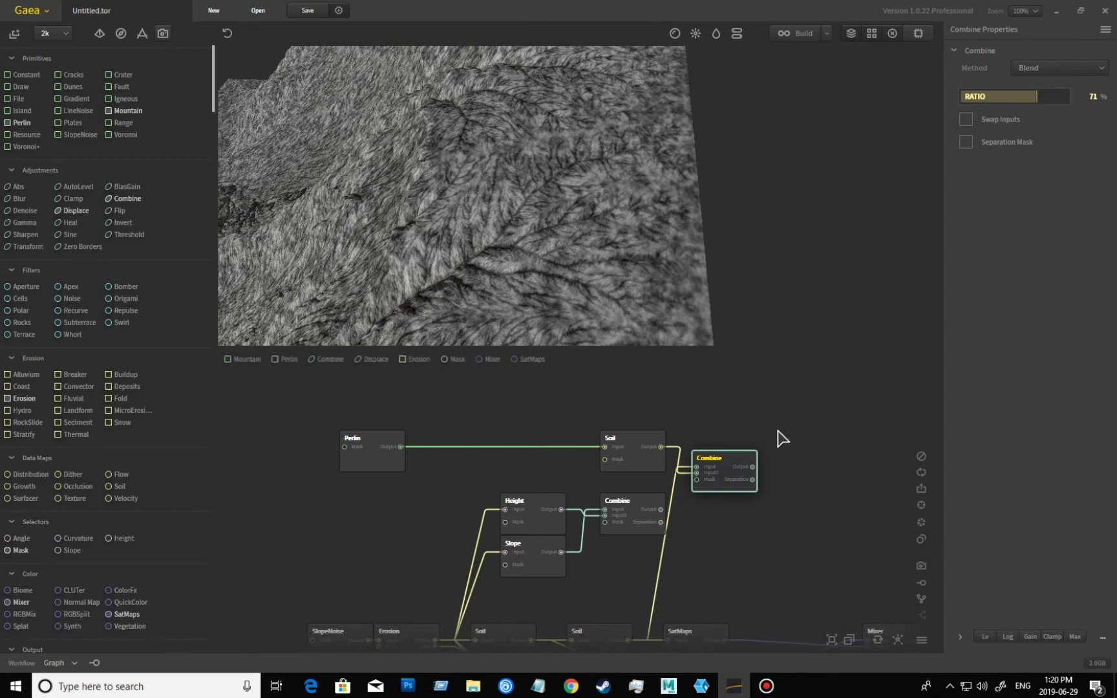
# - Add a SatMaps colouring node after the final Combine
pyautogui.moveTo(808, 527); pyautogui.dragTo(599, 506, button='middle')
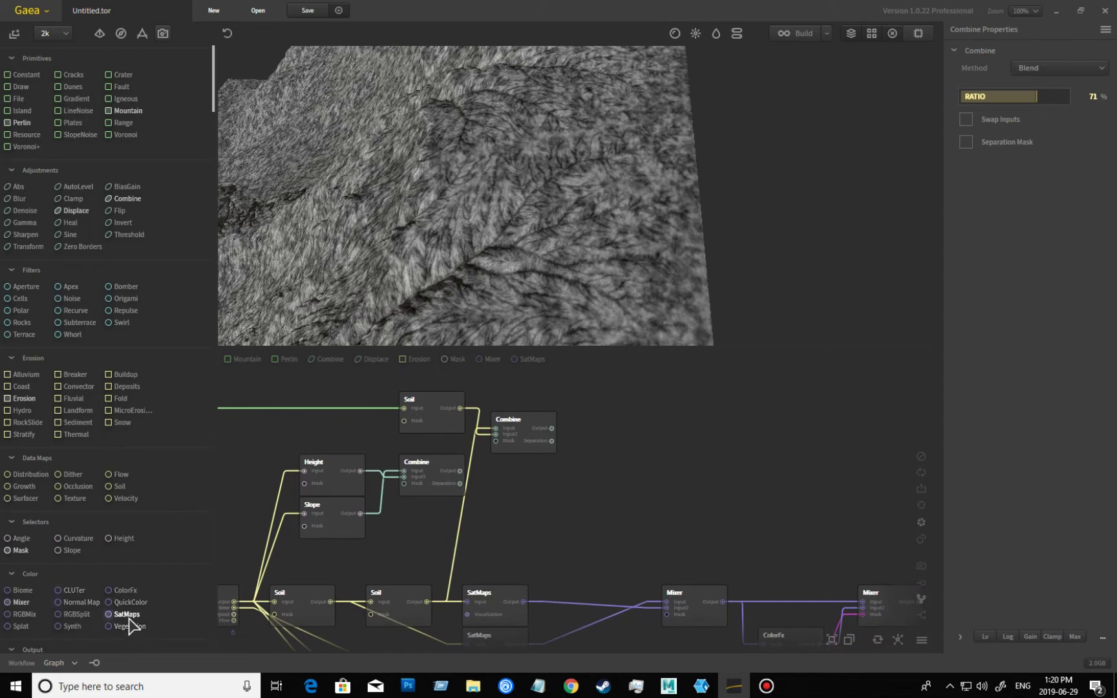
pyautogui.moveTo(126, 615); pyautogui.dragTo(535, 432)
pyautogui.moveTo(676, 406); pyautogui.dragTo(677, 406)
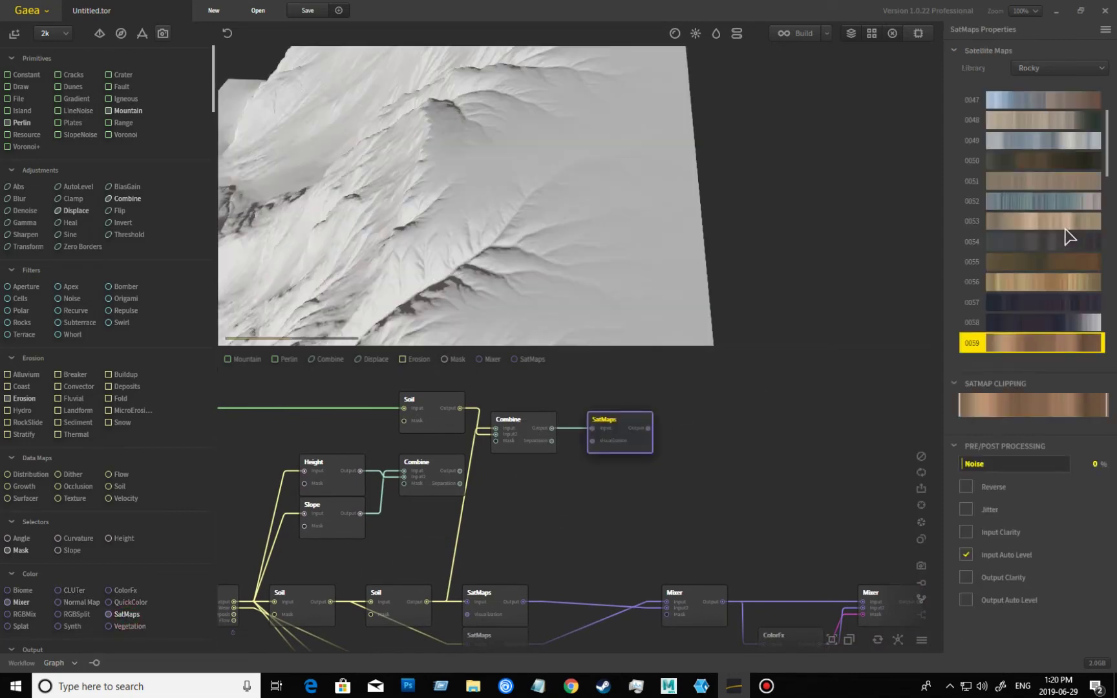
# - Switch SatMaps to the Green library and settle on map 0064 after trying 0048
pyautogui.click(1057, 69)
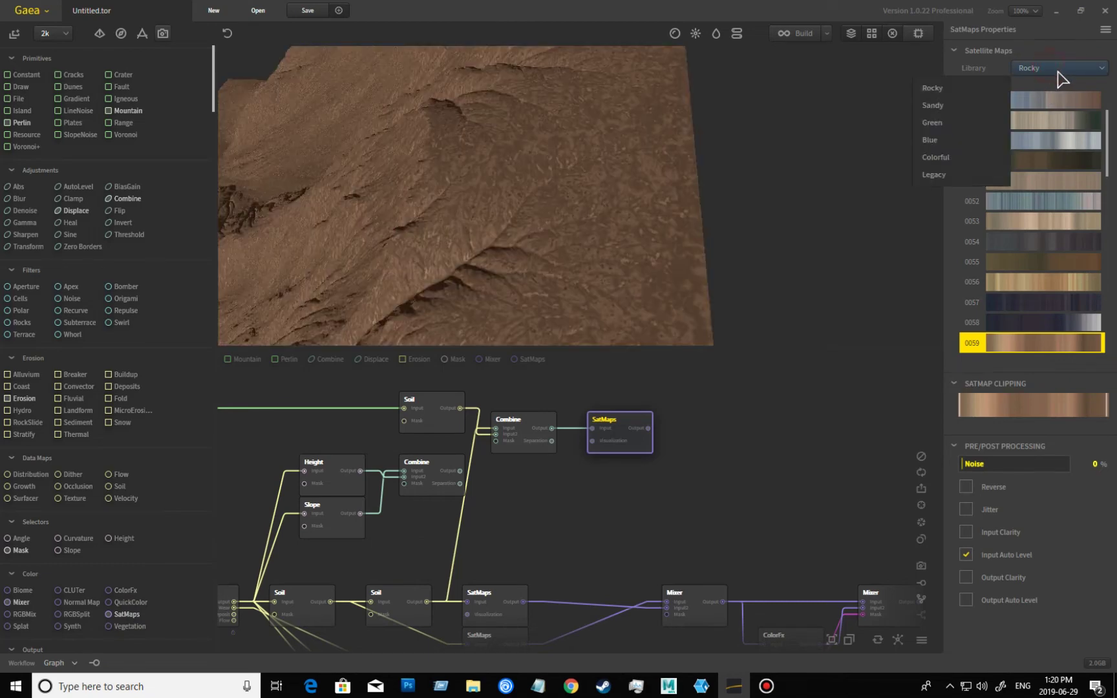
pyautogui.click(964, 129)
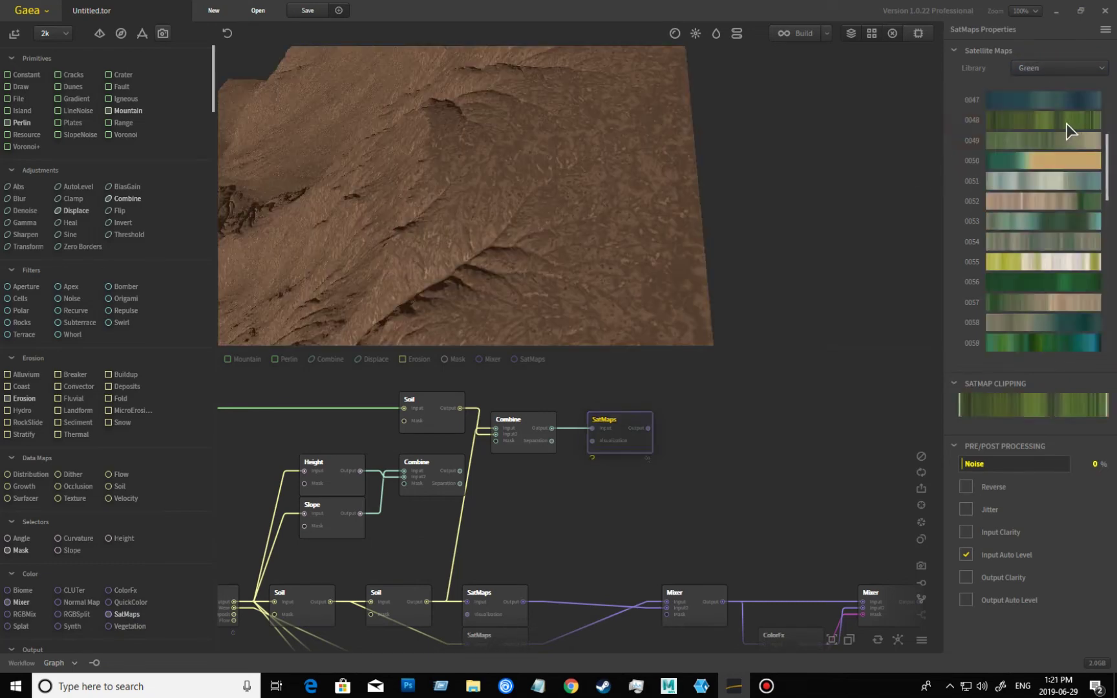
pyautogui.click(1064, 123)
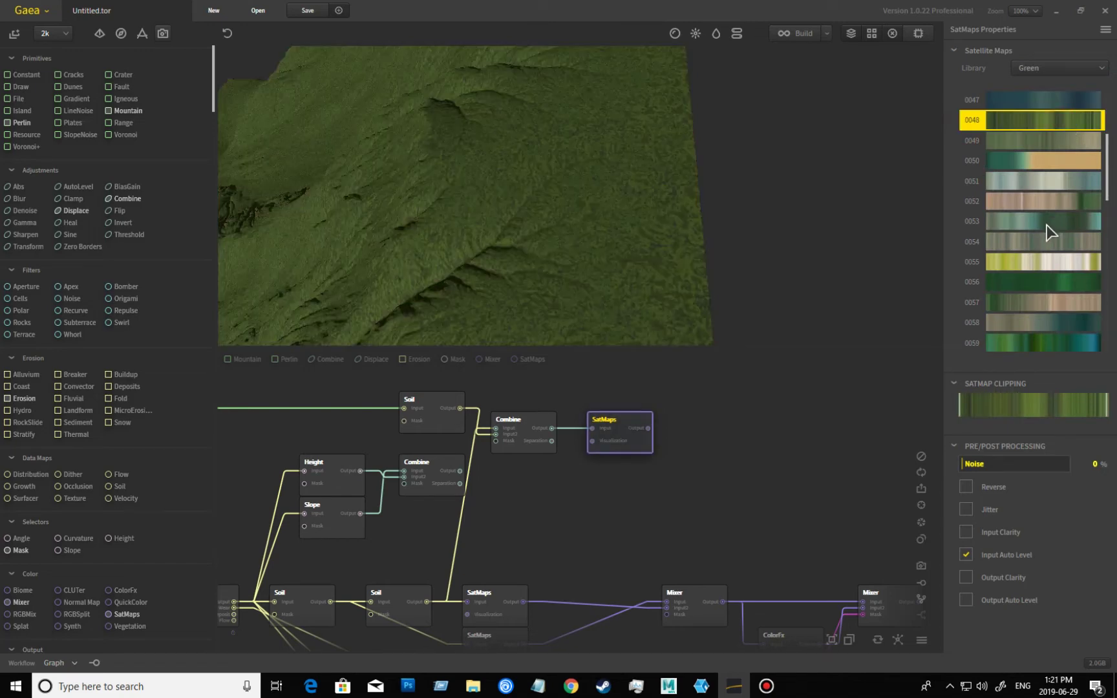
pyautogui.scroll(5, 1065, 272)
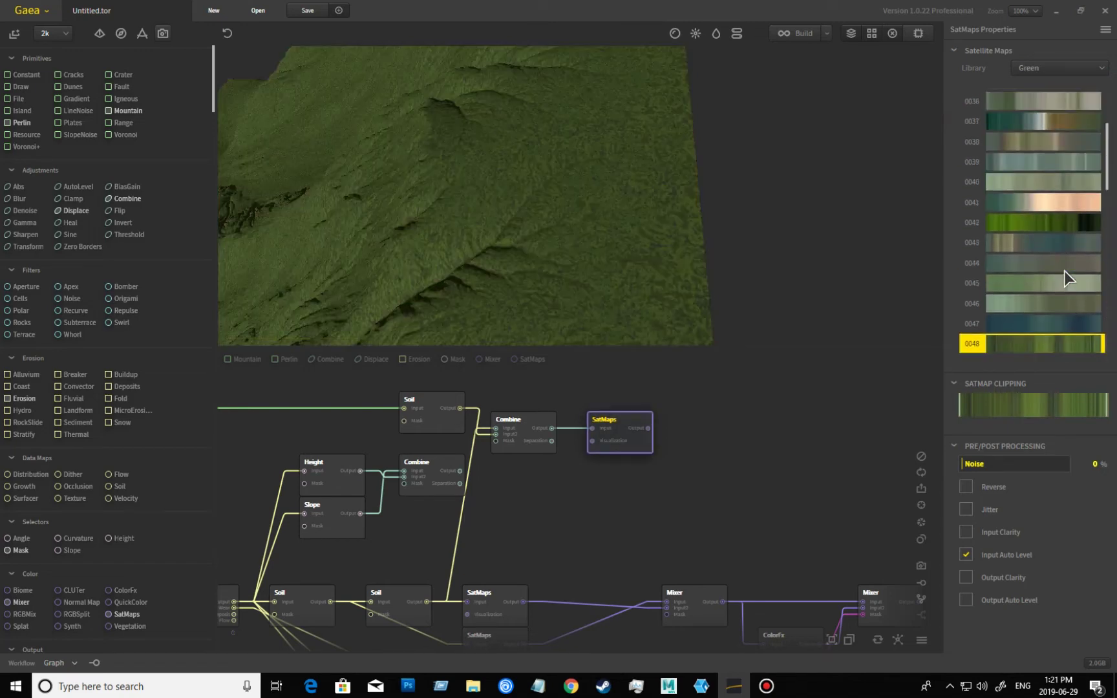
pyautogui.scroll(8, 1065, 271)
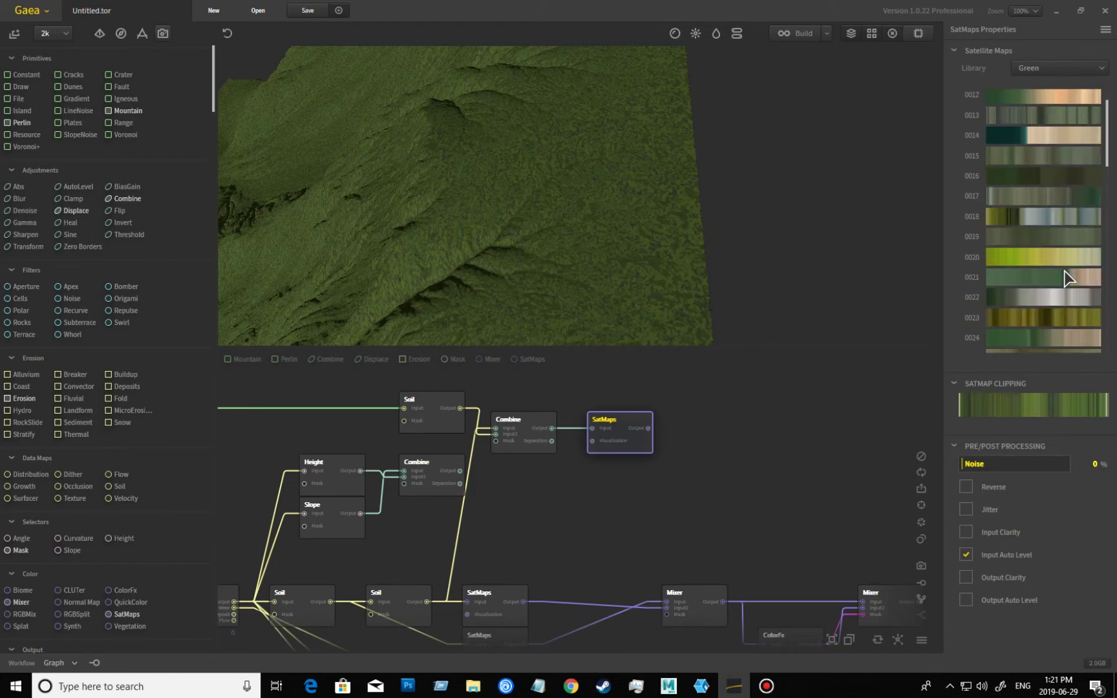
pyautogui.scroll(2, 1065, 277)
pyautogui.scroll(-9, 1064, 270)
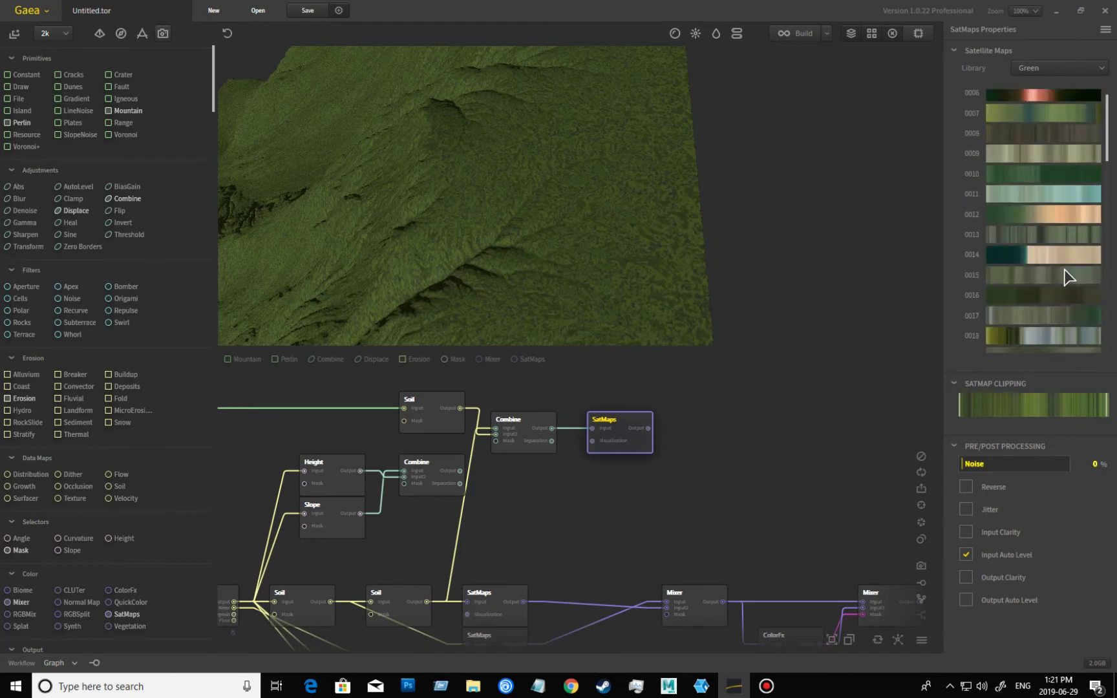
pyautogui.scroll(-8, 1065, 270)
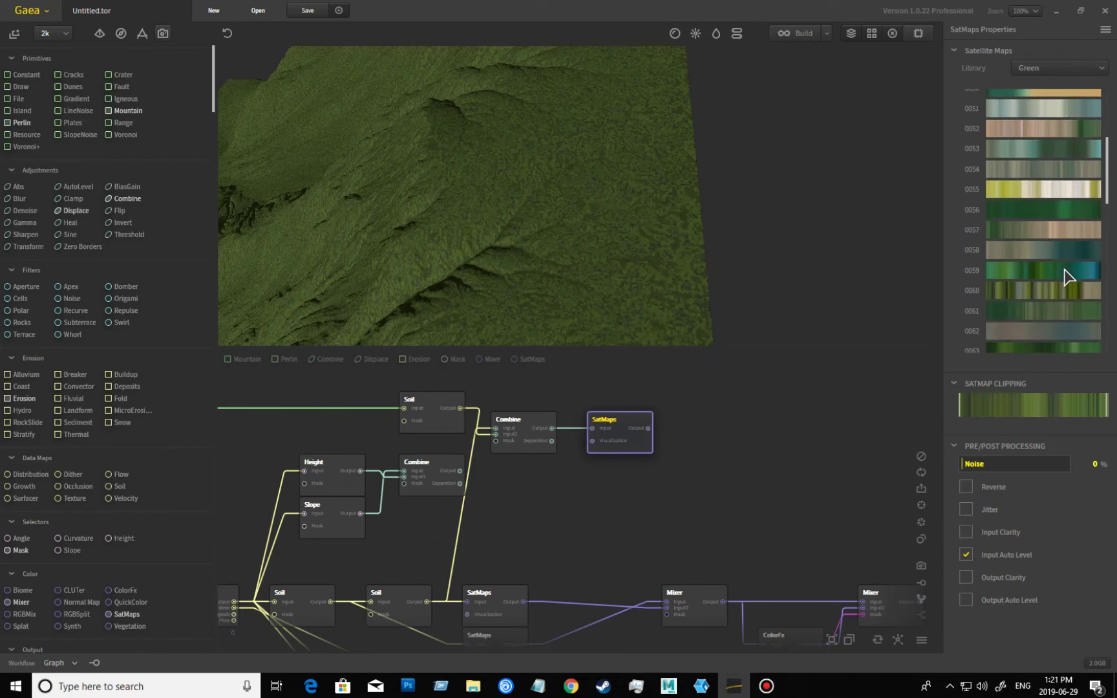
pyautogui.scroll(-3, 1065, 276)
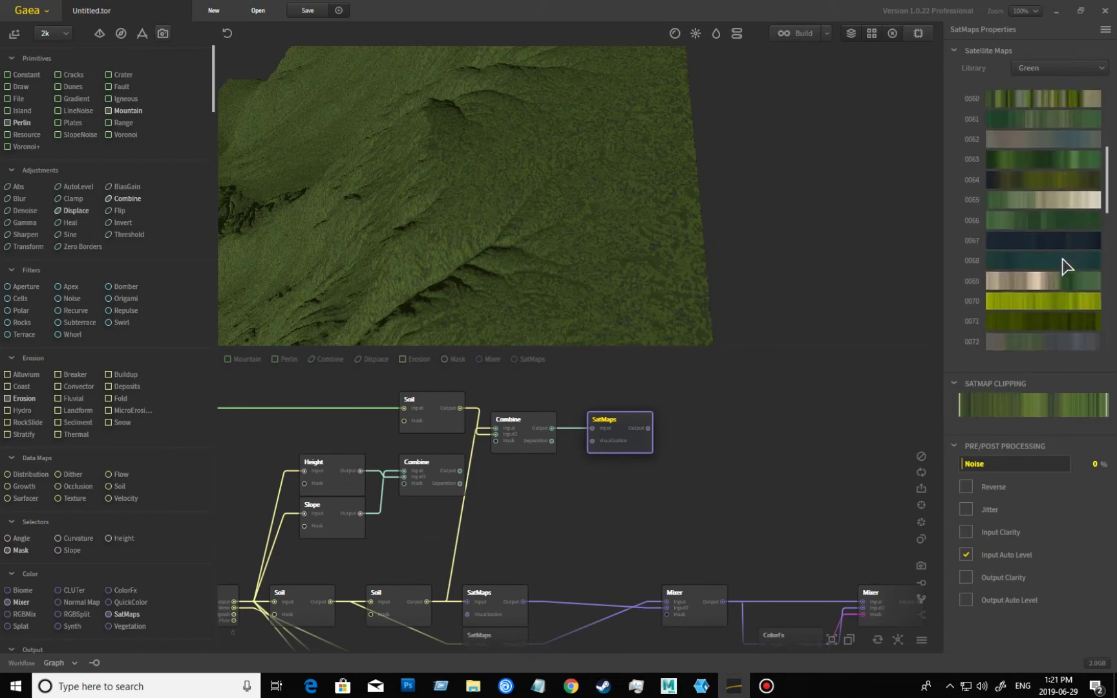
pyautogui.click(1056, 181)
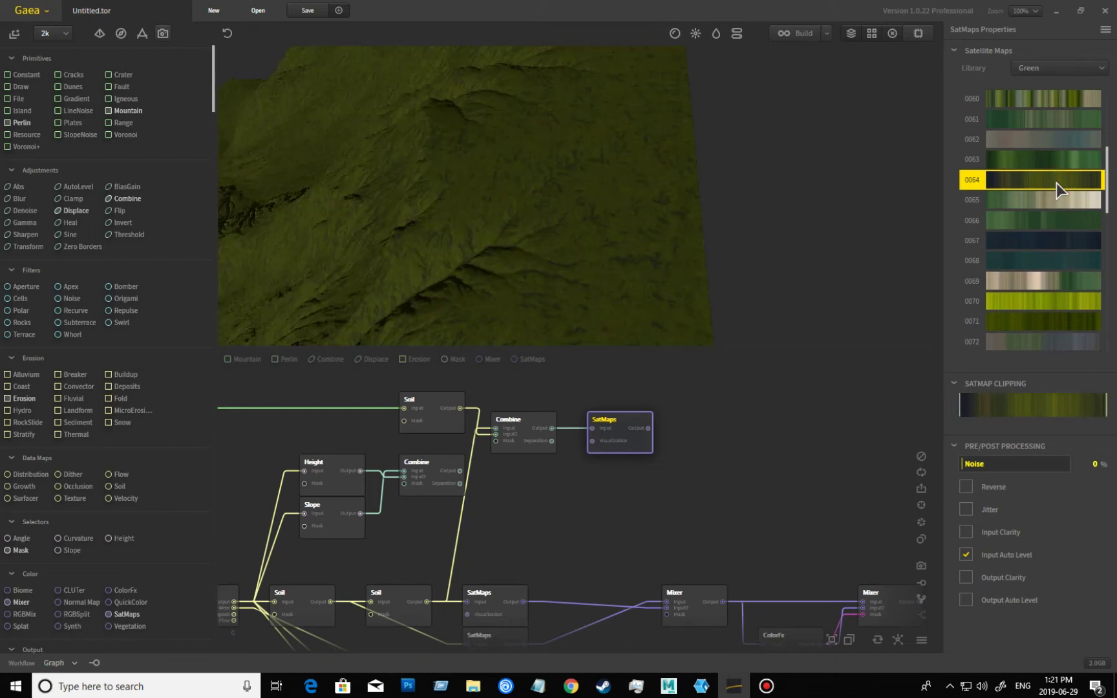
# - Place the SatMaps node above the lower Mixer and marquee-select both nodes
pyautogui.moveTo(579, 265); pyautogui.dragTo(601, 271)
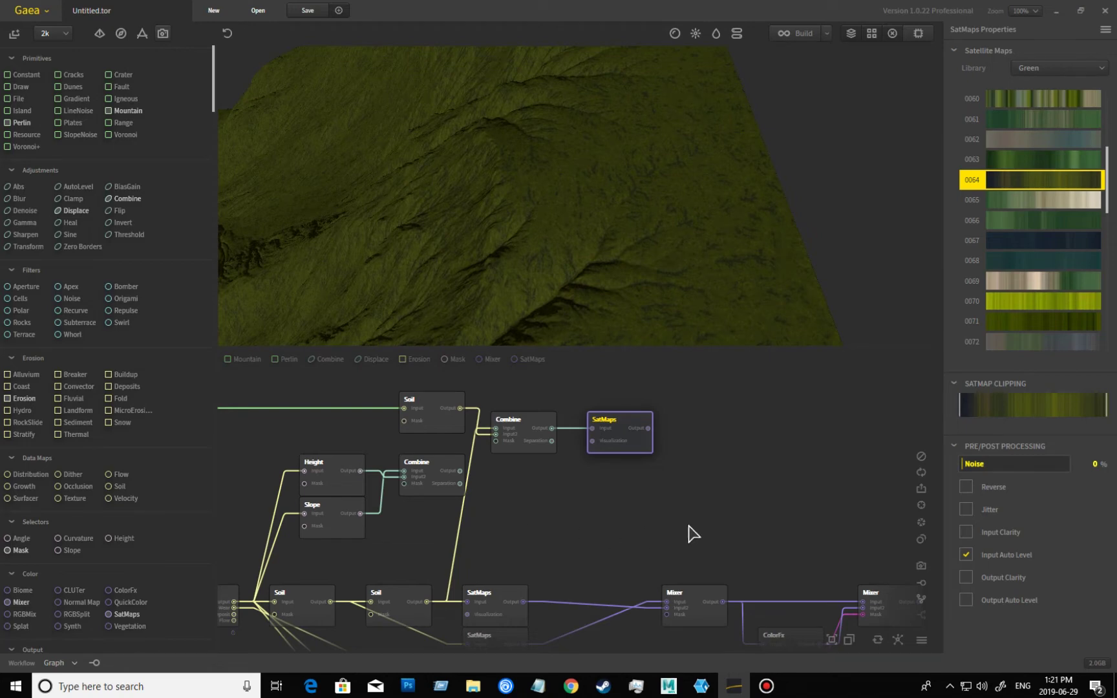
pyautogui.moveTo(652, 524); pyautogui.dragTo(562, 510, button='middle')
pyautogui.moveTo(533, 433); pyautogui.dragTo(802, 555)
pyautogui.moveTo(830, 626); pyautogui.dragTo(813, 606, button='middle')
pyautogui.moveTo(812, 606); pyautogui.dragTo(722, 485)
# - Combine the two selected nodes into a new Mixer with Combine's output as its mask
pyautogui.click(921, 615)
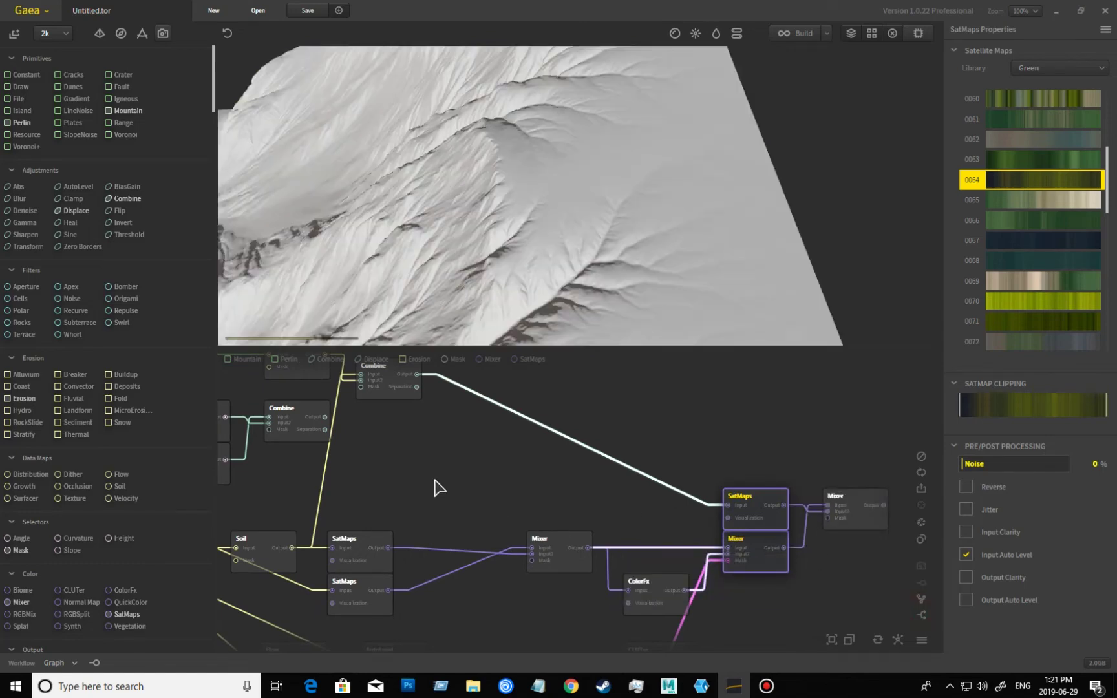
pyautogui.moveTo(325, 417); pyautogui.dragTo(827, 518)
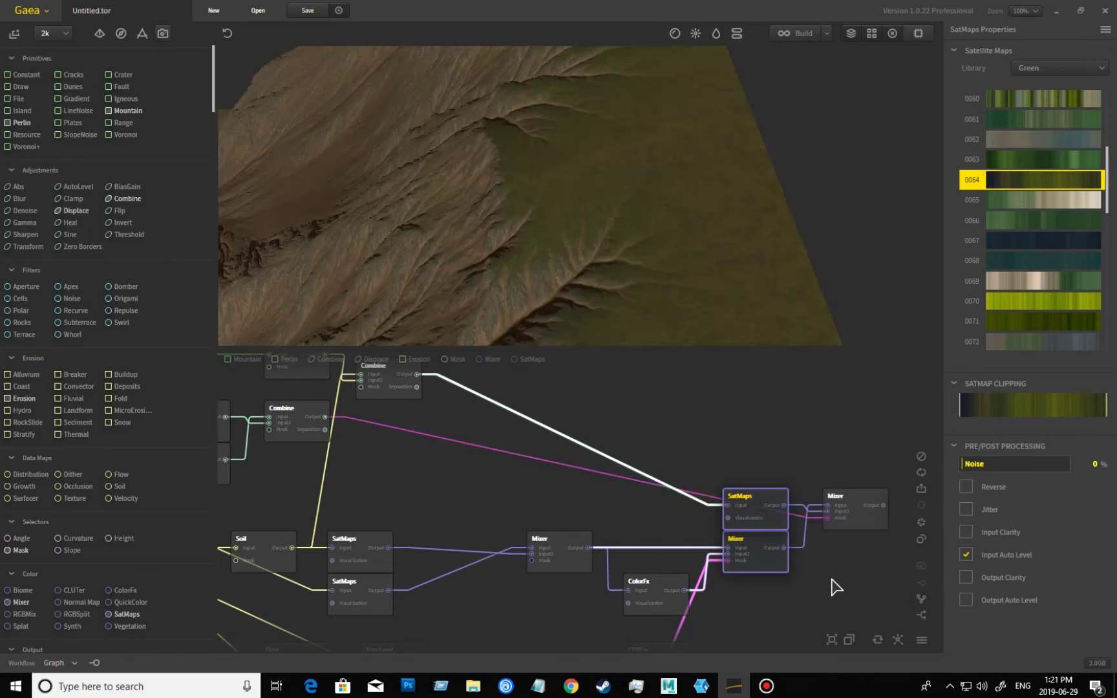
pyautogui.scroll(5, 578, 257)
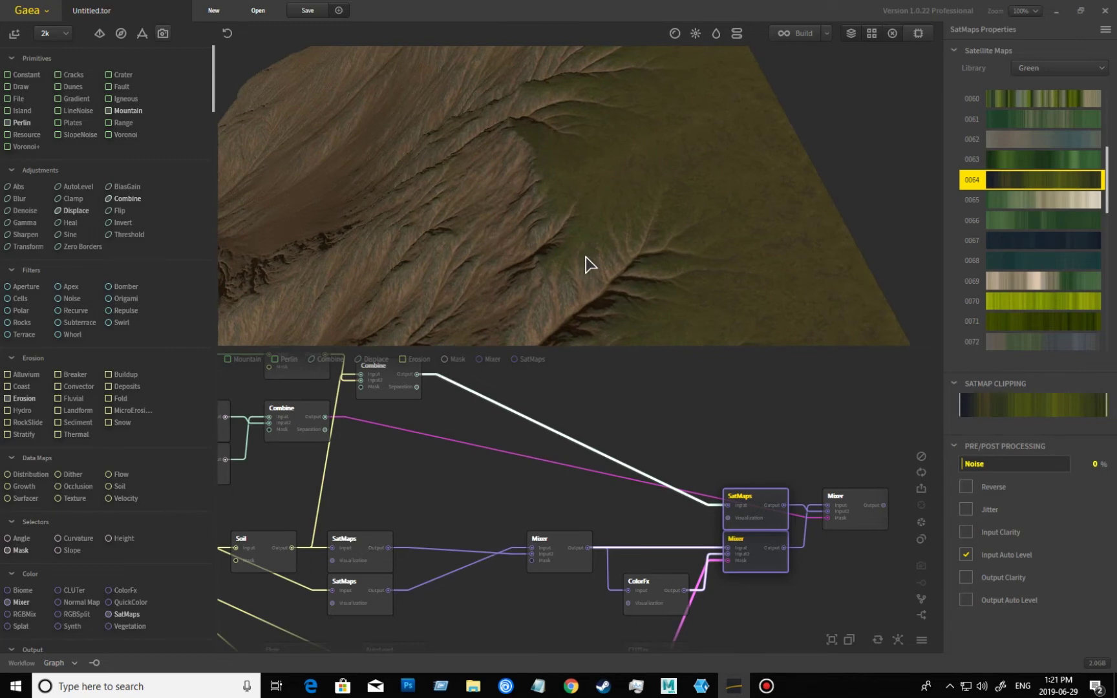
pyautogui.moveTo(618, 244); pyautogui.dragTo(592, 244)
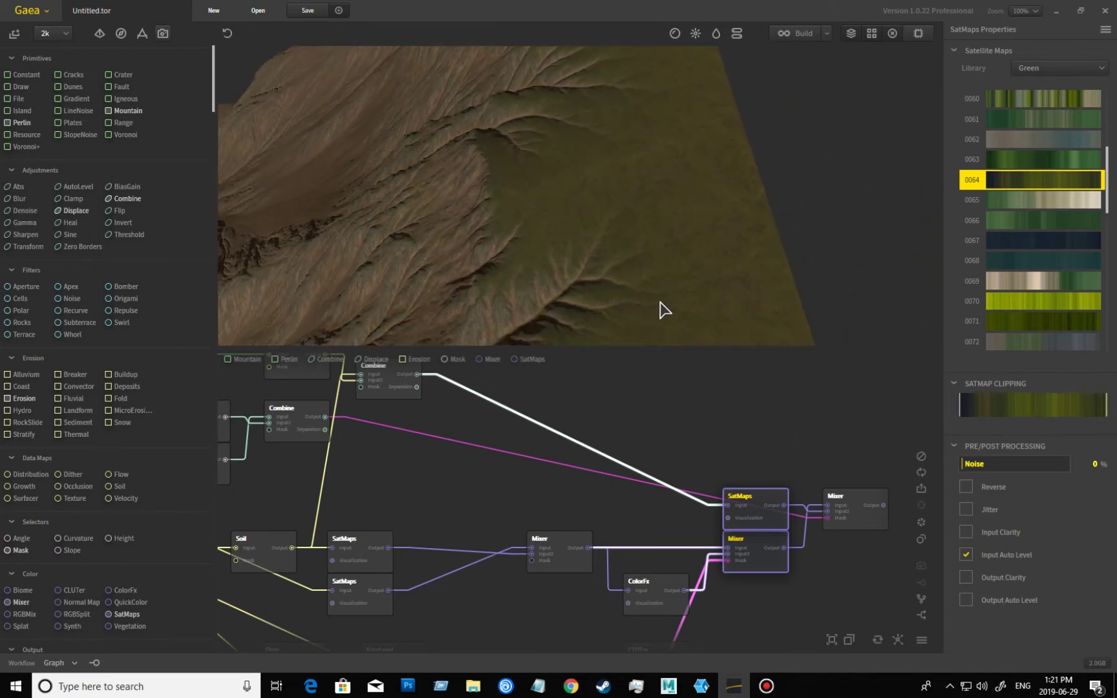
# - Raise the new Mixer's ratio to 66% and orbit the preview to inspect the blend
pyautogui.click(883, 519)
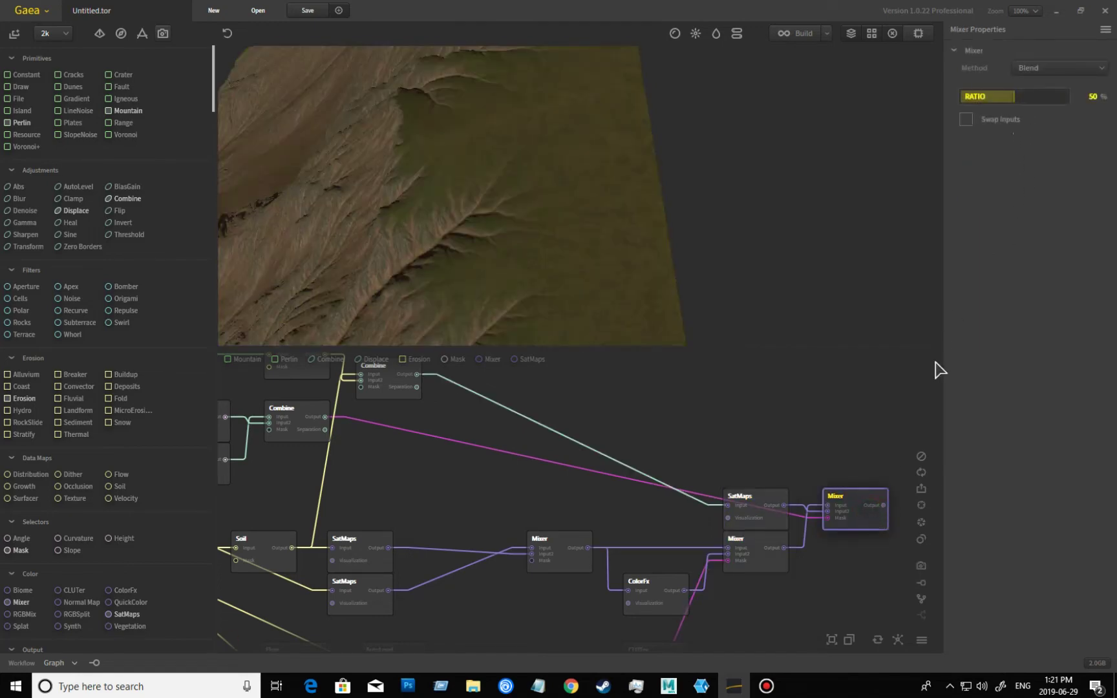
pyautogui.click(1021, 99)
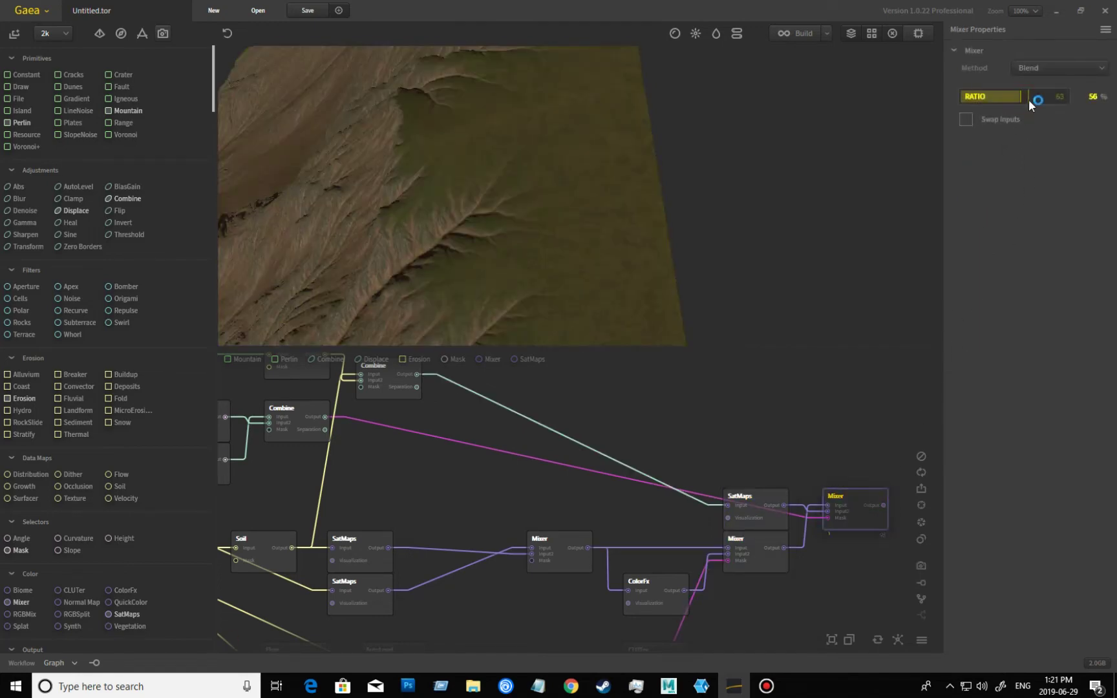
pyautogui.click(1031, 99)
pyautogui.moveTo(805, 203); pyautogui.dragTo(675, 198)
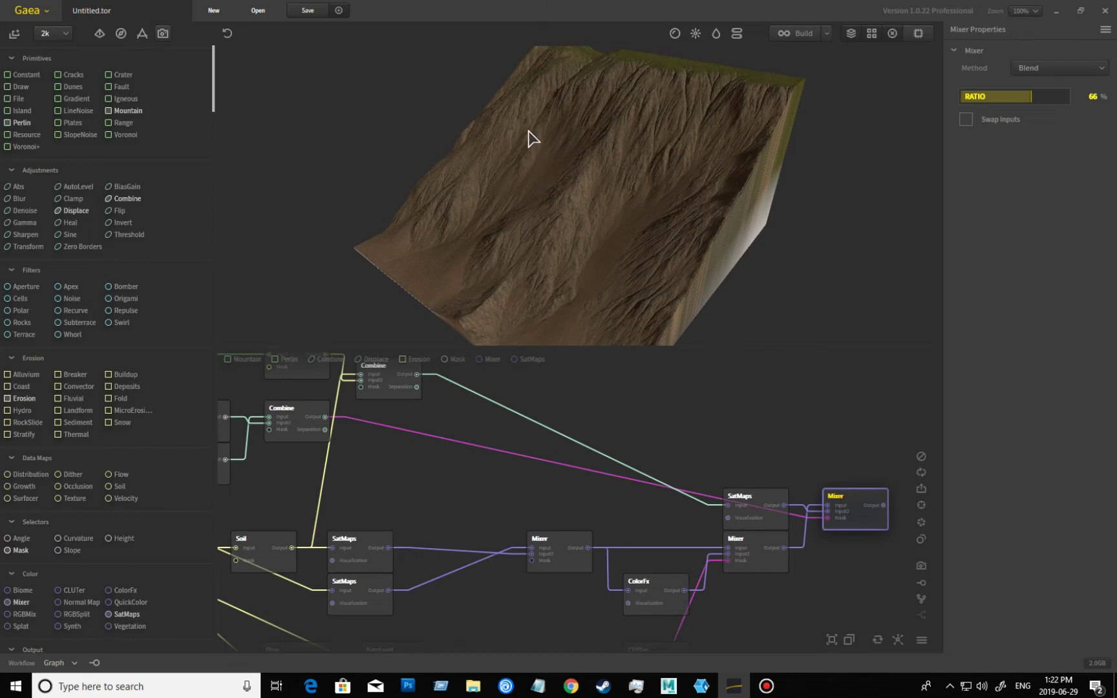
pyautogui.moveTo(608, 280); pyautogui.dragTo(563, 326)
pyautogui.moveTo(400, 495); pyautogui.dragTo(411, 424, button='middle')
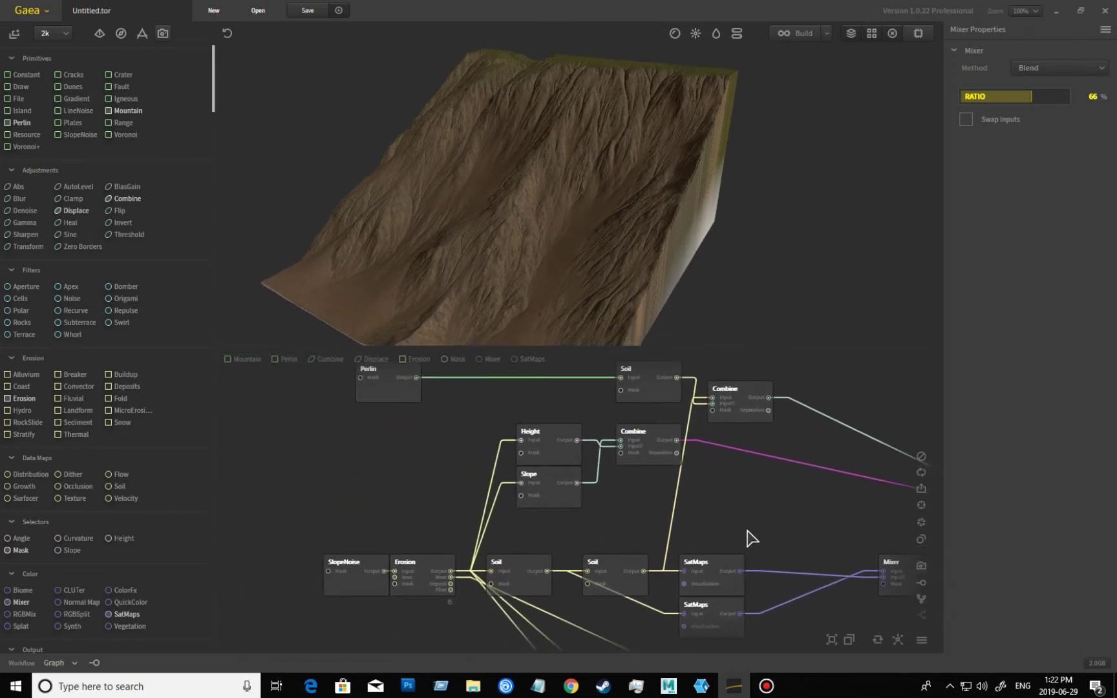
pyautogui.moveTo(749, 536); pyautogui.dragTo(571, 508, button='middle')
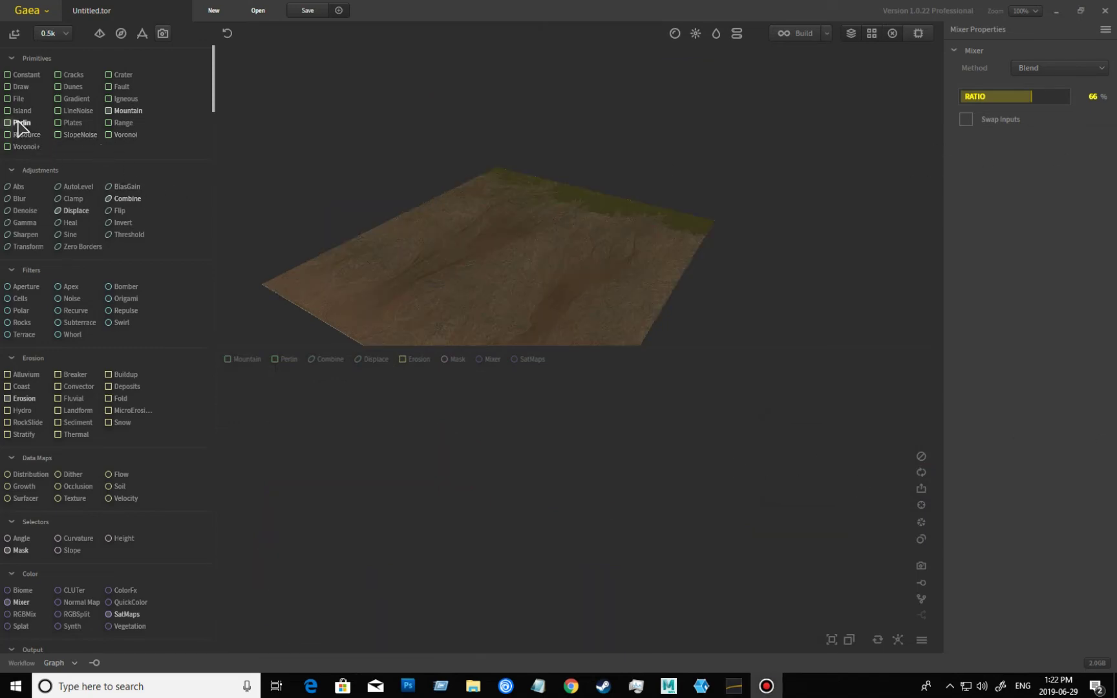
# - On the empty graph, chain Perlin, then AutoLevel, then a Cells node
pyautogui.moveTo(19, 123); pyautogui.dragTo(378, 456)
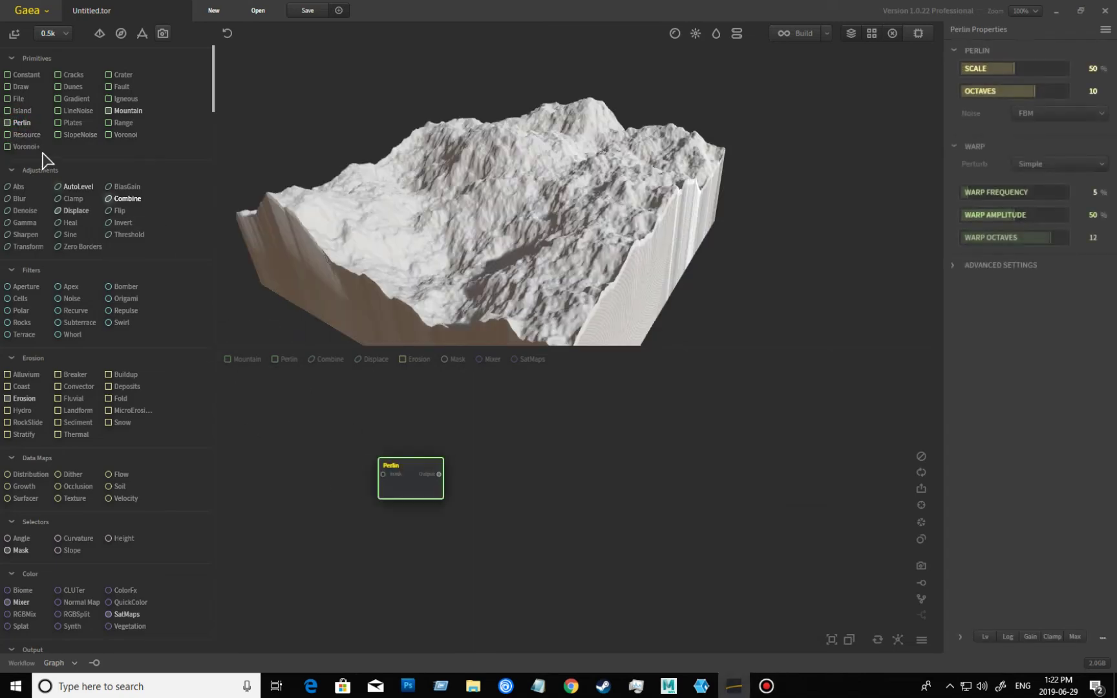
pyautogui.moveTo(76, 187); pyautogui.dragTo(463, 463)
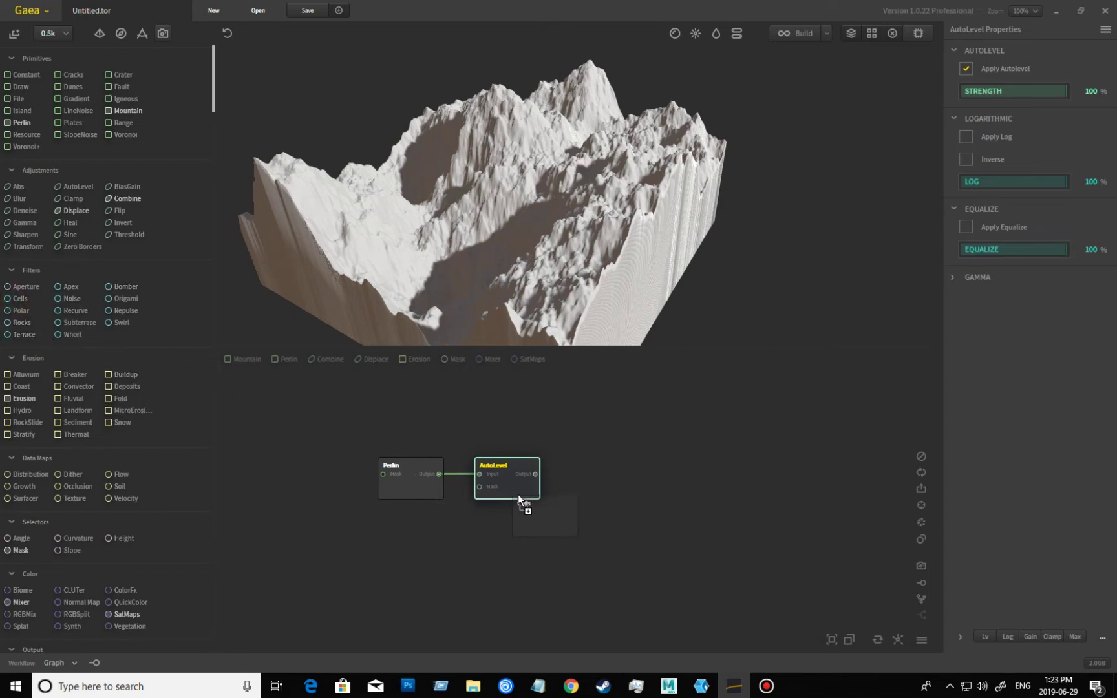
pyautogui.moveTo(678, 470); pyautogui.dragTo(678, 467)
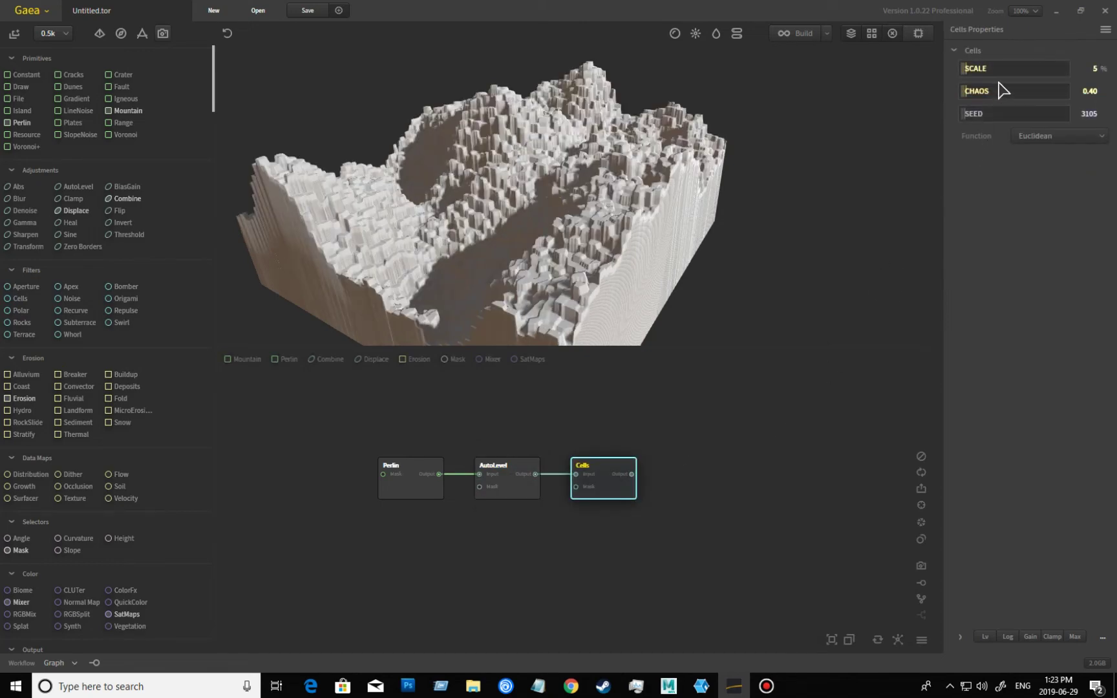
# - Push the Cells CHAOS slider to its maximum of 10.00
pyautogui.moveTo(1018, 91); pyautogui.dragTo(1034, 94)
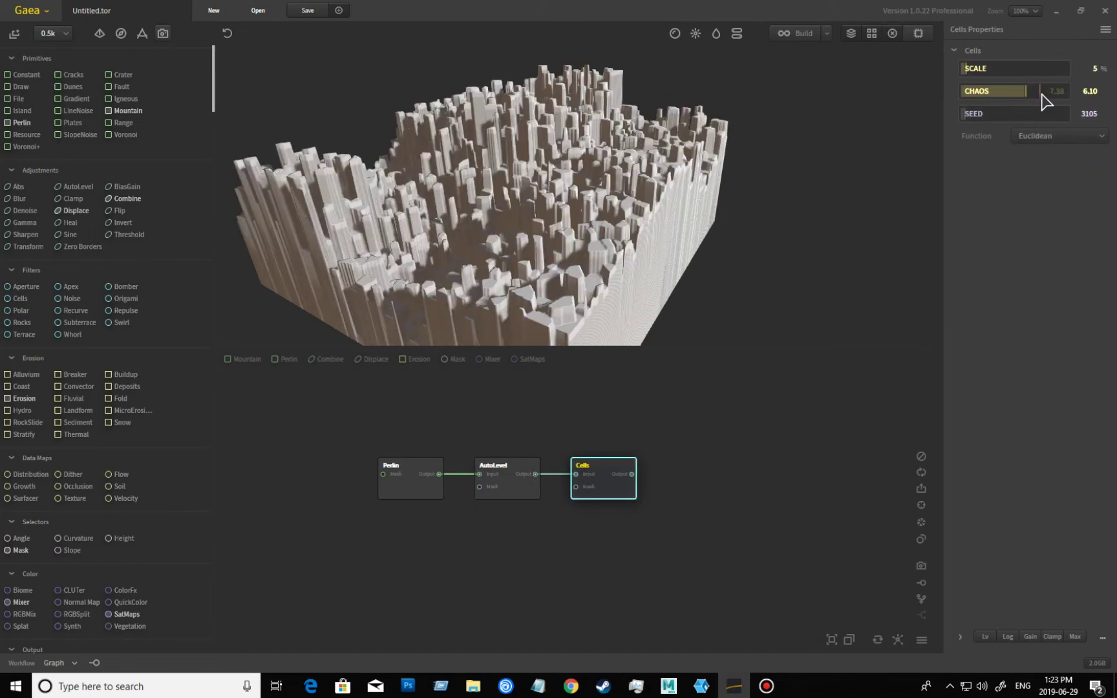
pyautogui.click(1043, 95)
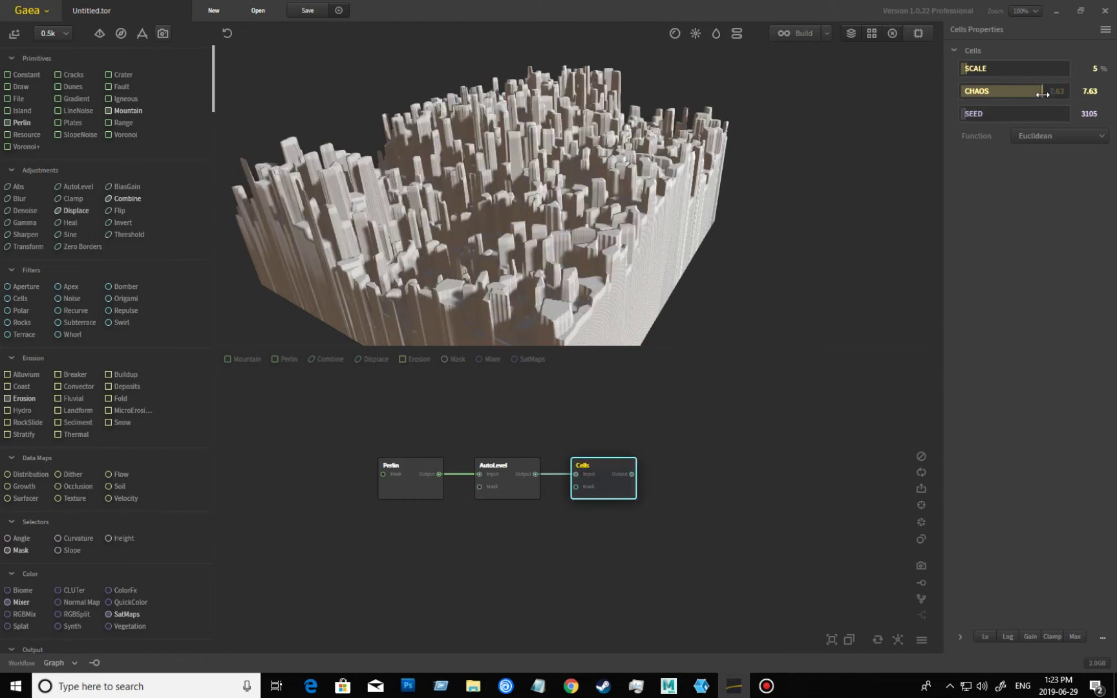
pyautogui.moveTo(1043, 94); pyautogui.dragTo(1075, 94)
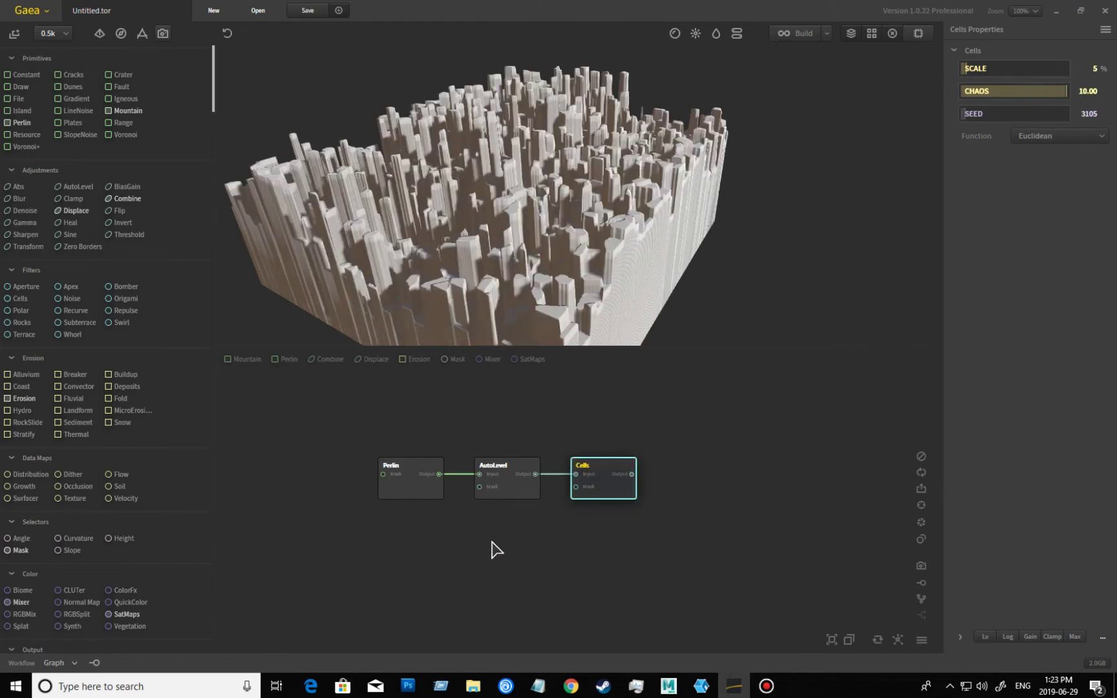
pyautogui.moveTo(492, 549); pyautogui.dragTo(434, 523, button='middle')
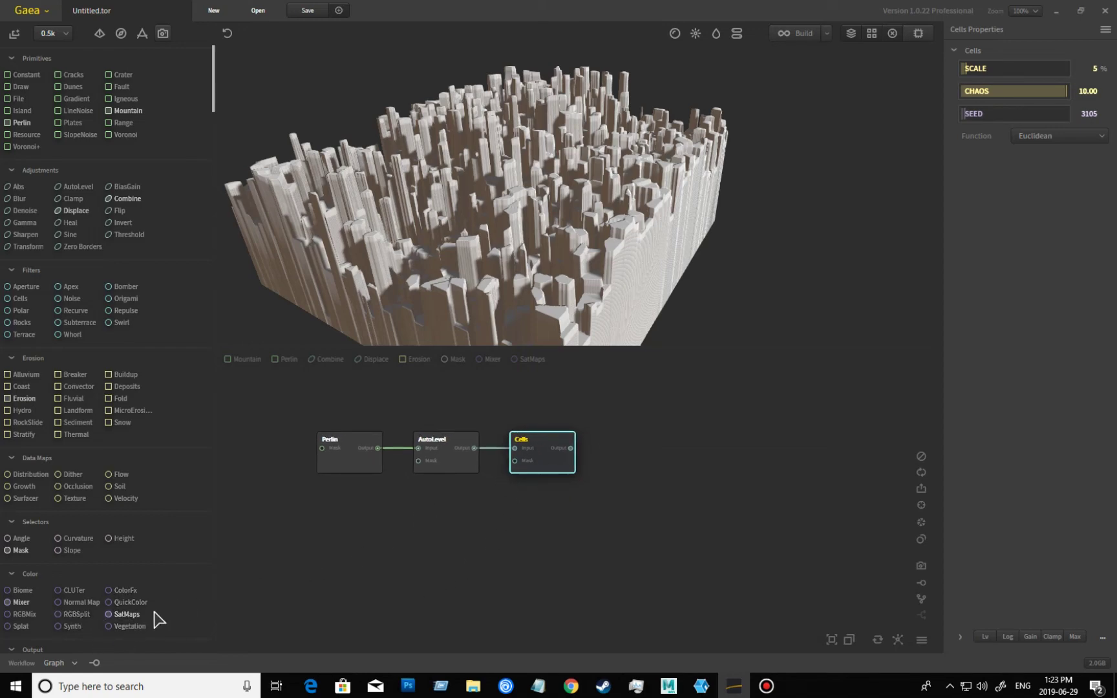
pyautogui.click(130, 615)
# - Attach a SatMaps node after Cells using Rocky satellite map 0194
pyautogui.moveTo(666, 535); pyautogui.dragTo(680, 519)
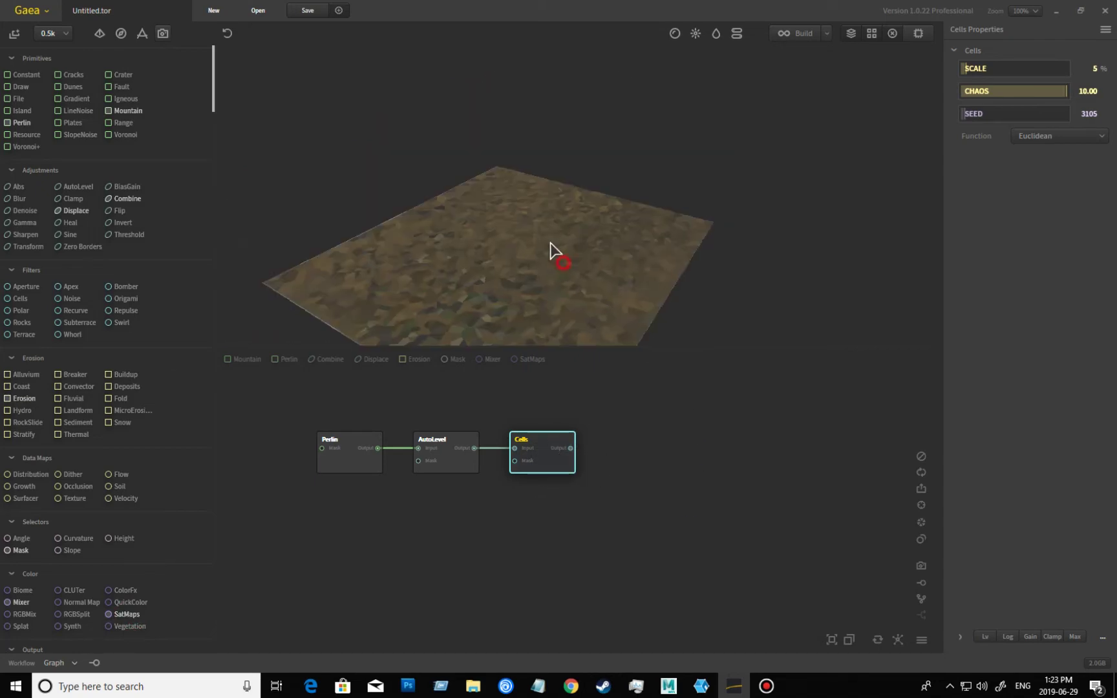
pyautogui.moveTo(551, 249); pyautogui.dragTo(814, 277)
pyautogui.scroll(5, 576, 209)
pyautogui.click(1071, 283)
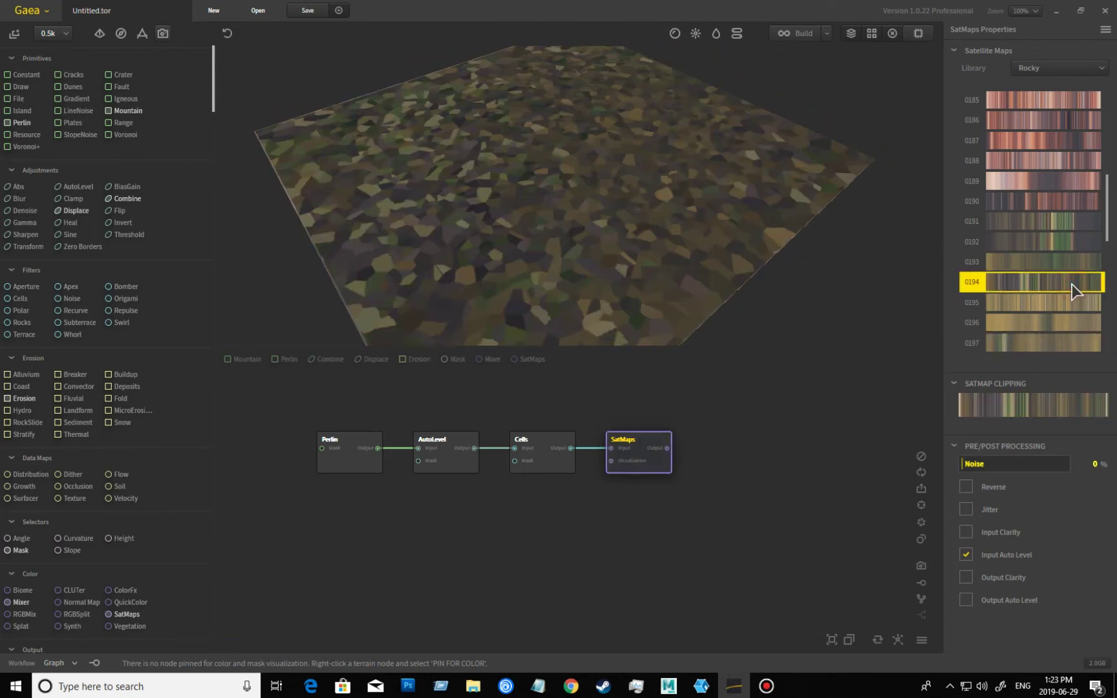
pyautogui.moveTo(832, 244); pyautogui.dragTo(727, 260)
pyautogui.moveTo(705, 506); pyautogui.dragTo(671, 507, button='middle')
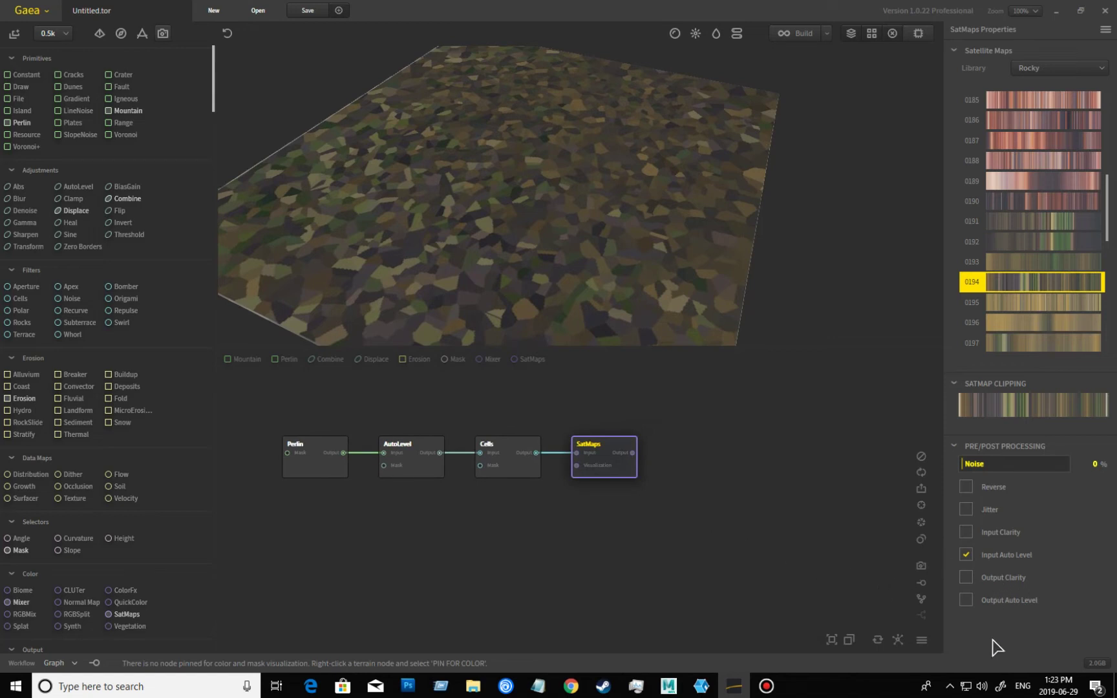
# - Set the SatMaps Noise to 27% for blotchier colouring
pyautogui.click(977, 466)
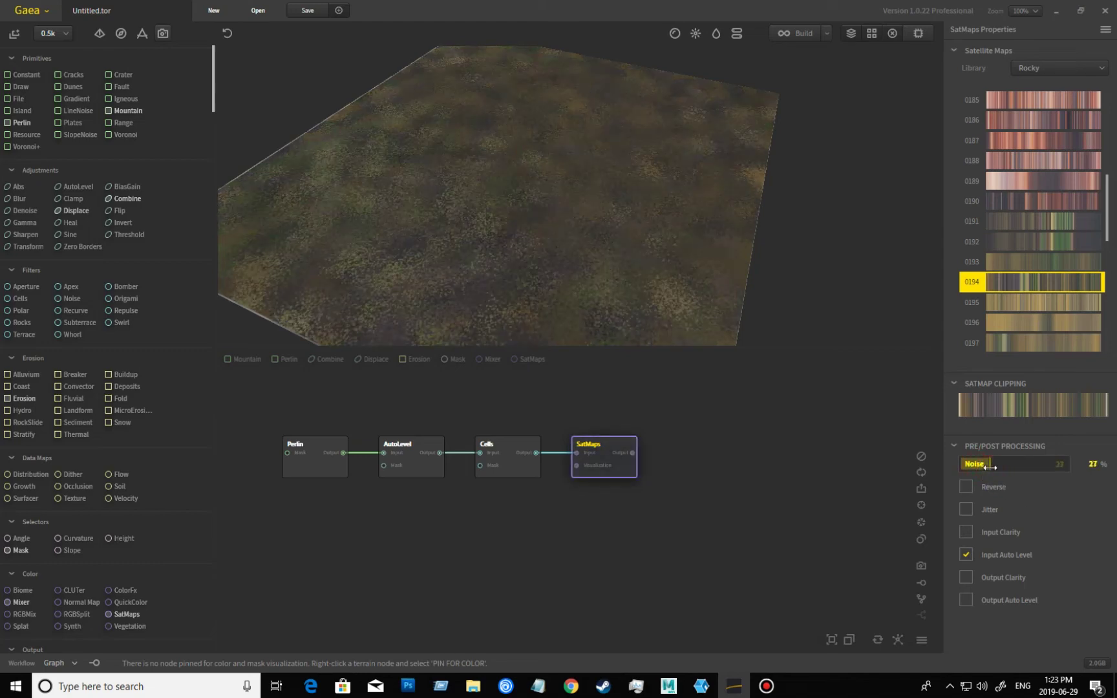
pyautogui.moveTo(699, 318)
pyautogui.mouseDown()
pyautogui.moveTo(641, 270)
pyautogui.moveTo(536, 282)
pyautogui.moveTo(546, 274)
pyautogui.moveTo(566, 289)
pyautogui.moveTo(634, 296)
pyautogui.mouseUp()
pyautogui.click(680, 431)
# - Add an RGBSplit node right of SatMaps, fed by the SatMaps output
pyautogui.scroll(-1, 605, 509)
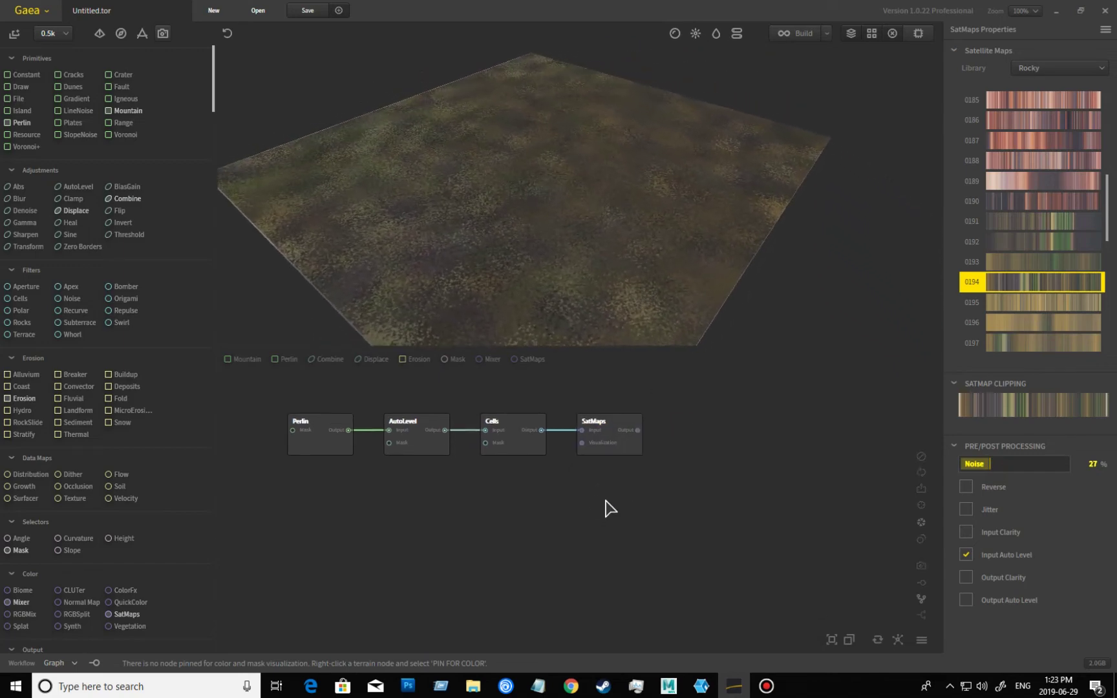
pyautogui.scroll(-2, 134, 478)
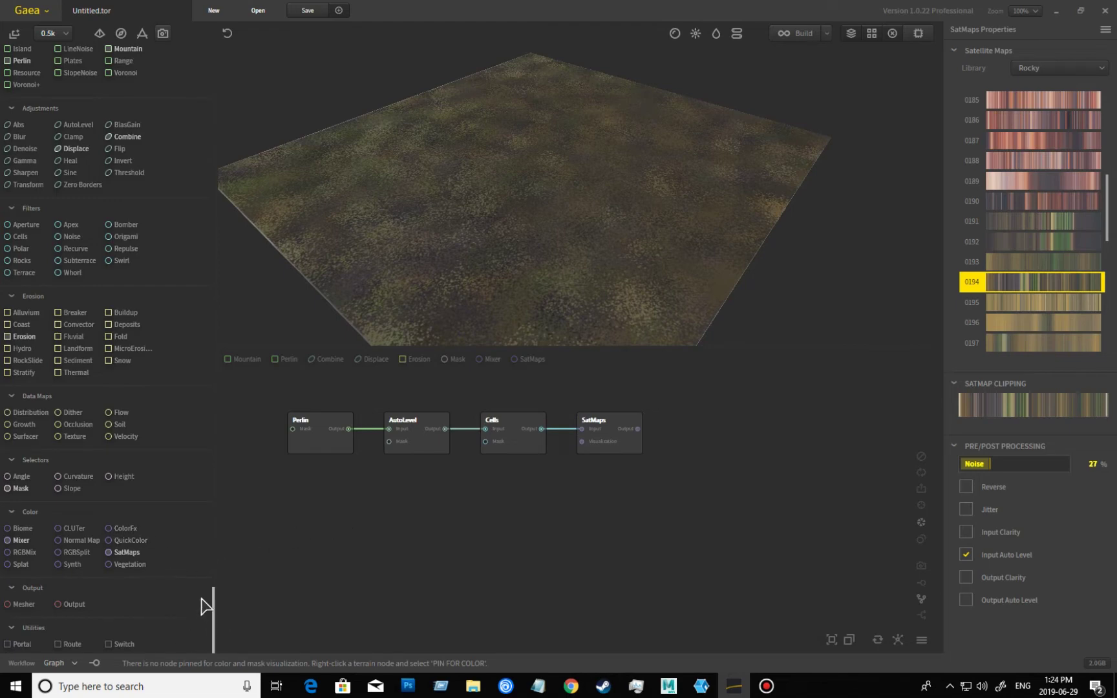
pyautogui.moveTo(75, 553); pyautogui.dragTo(538, 585)
pyautogui.moveTo(527, 435); pyautogui.dragTo(527, 436)
pyautogui.moveTo(637, 492); pyautogui.dragTo(686, 480)
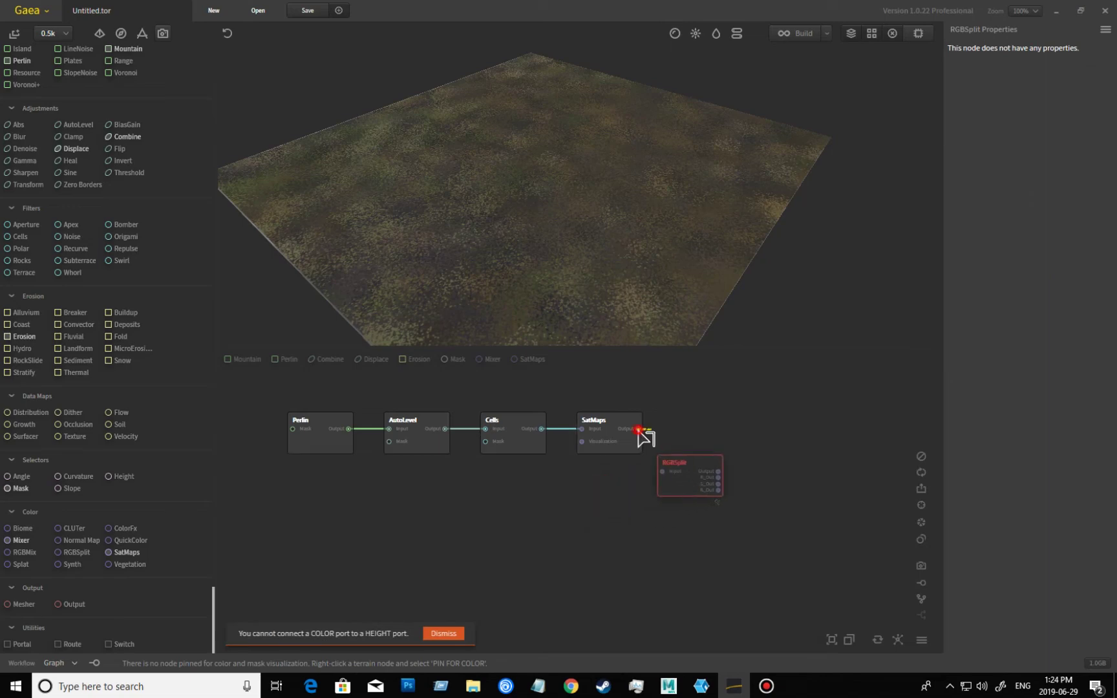
pyautogui.moveTo(639, 429); pyautogui.dragTo(682, 486)
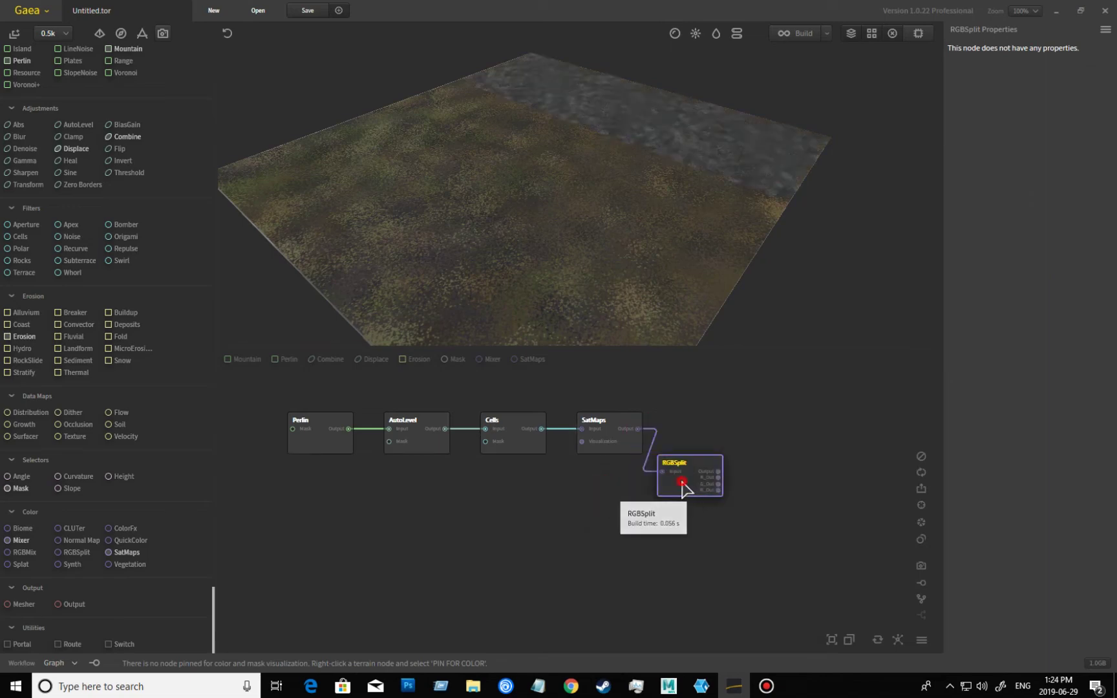
pyautogui.moveTo(773, 561); pyautogui.dragTo(681, 553, button='middle')
pyautogui.scroll(2, 680, 553)
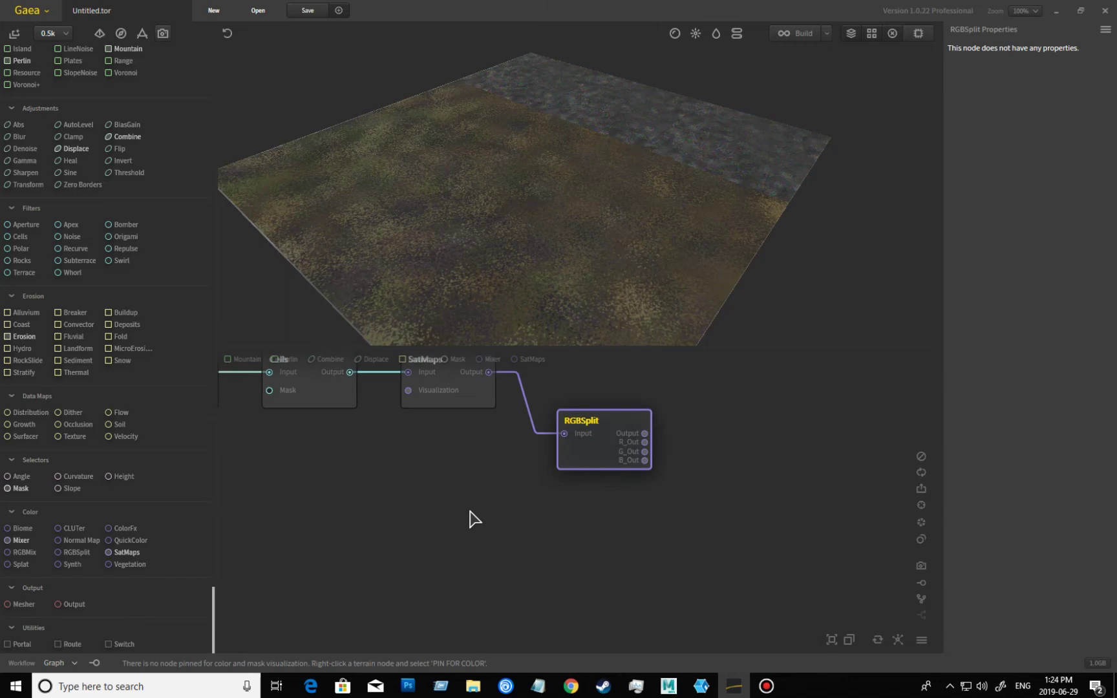
pyautogui.moveTo(470, 519); pyautogui.dragTo(501, 570, button='middle')
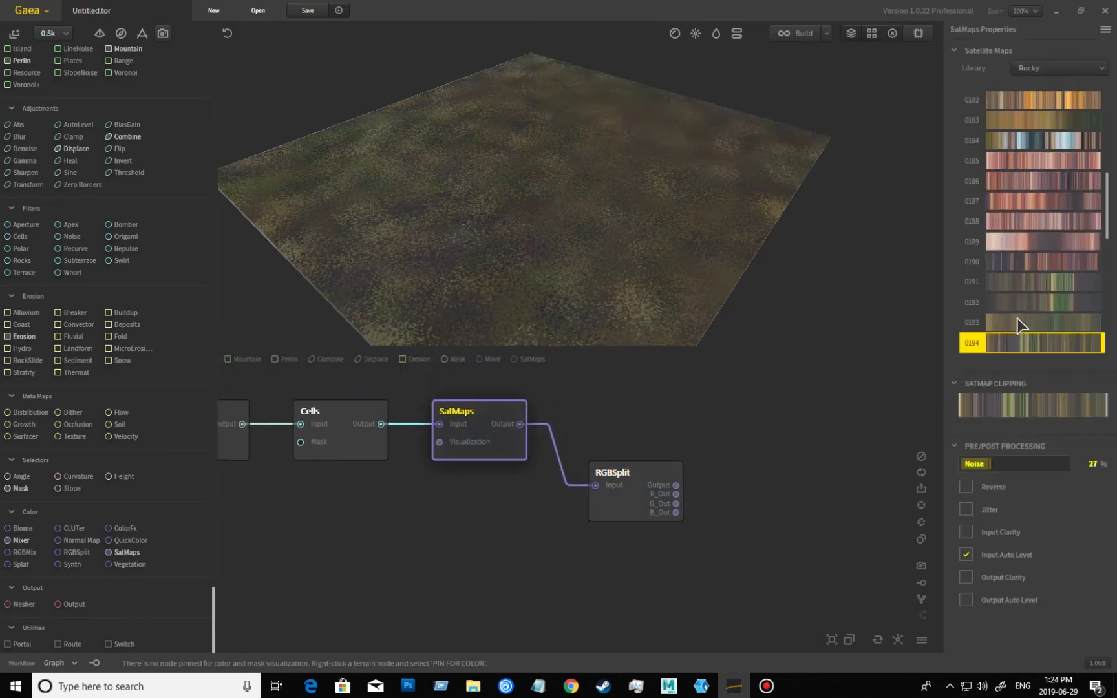
# - Lower the SatMaps Noise to 8%
pyautogui.click(972, 464)
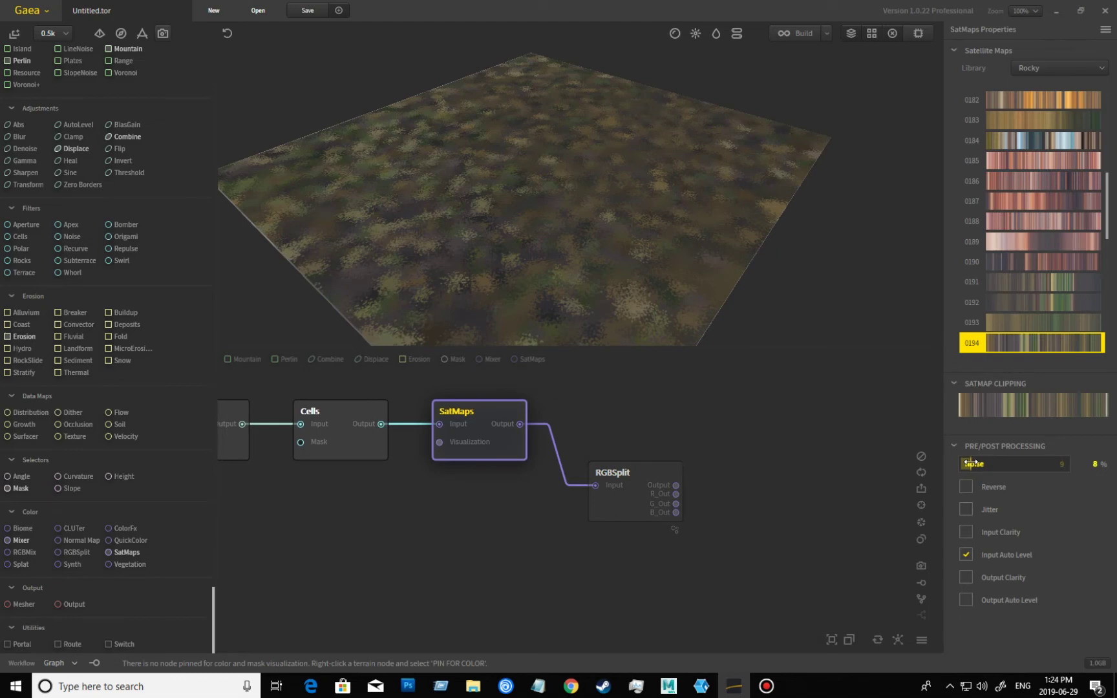
pyautogui.moveTo(722, 463); pyautogui.dragTo(775, 435, button='middle')
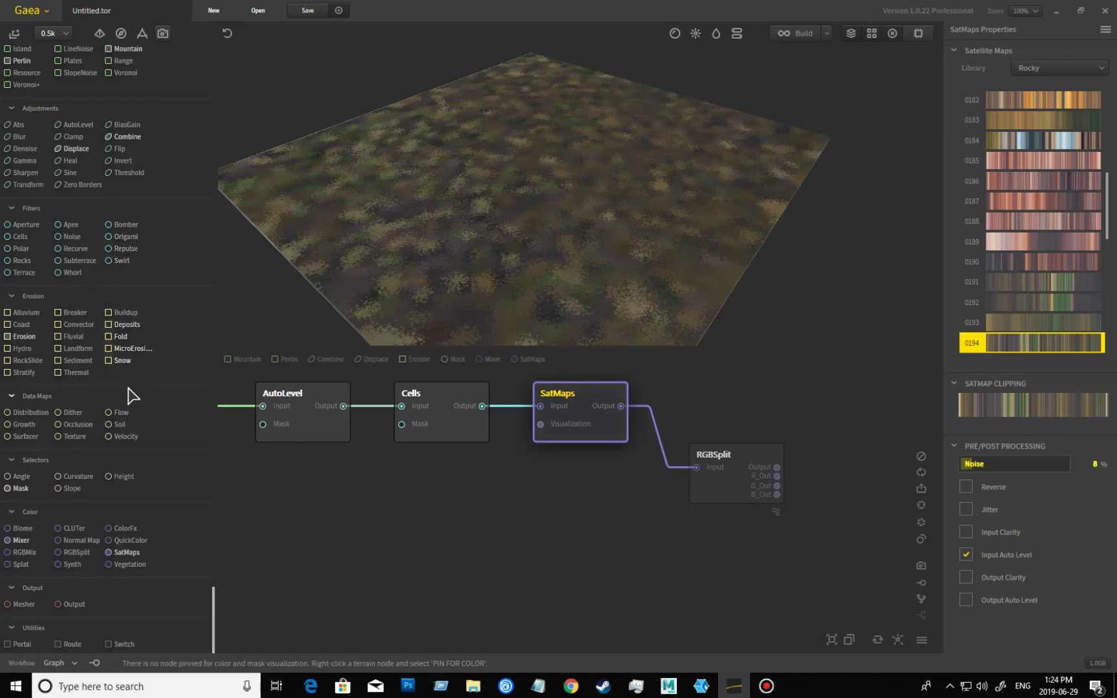
pyautogui.scroll(2, 116, 428)
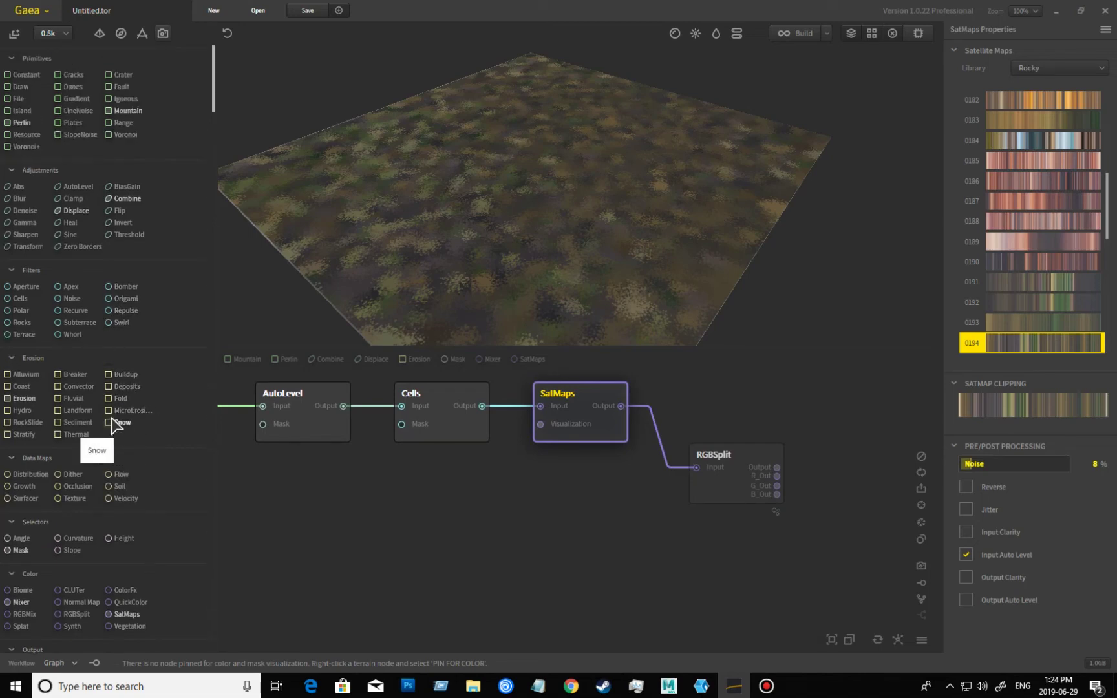
# - Add three Blur nodes and stack them beside RGBSplit
pyautogui.moveTo(19, 198); pyautogui.dragTo(380, 374)
pyautogui.doubleClick(19, 198)
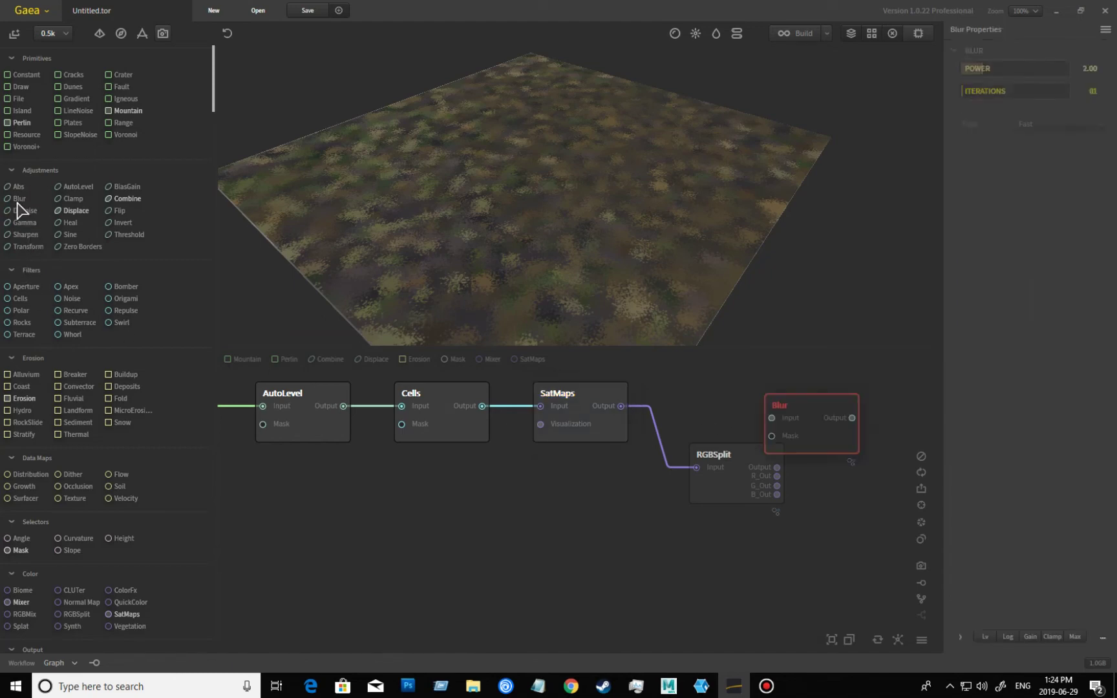
pyautogui.moveTo(19, 198); pyautogui.dragTo(726, 549)
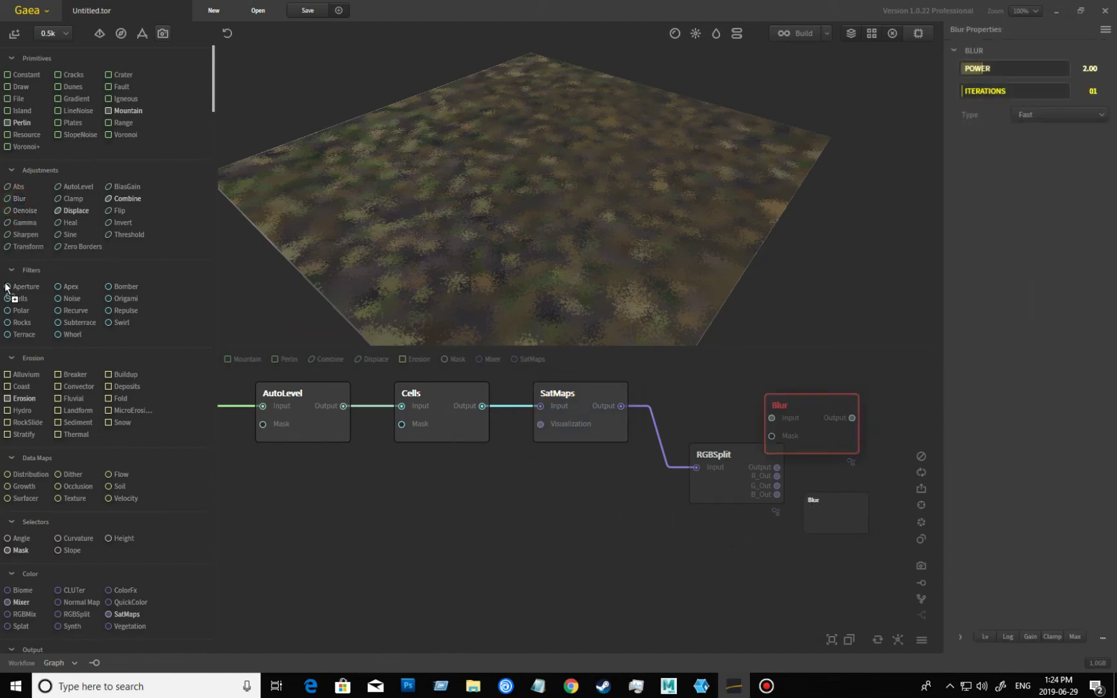
pyautogui.doubleClick(16, 200)
pyautogui.moveTo(16, 200); pyautogui.dragTo(685, 547)
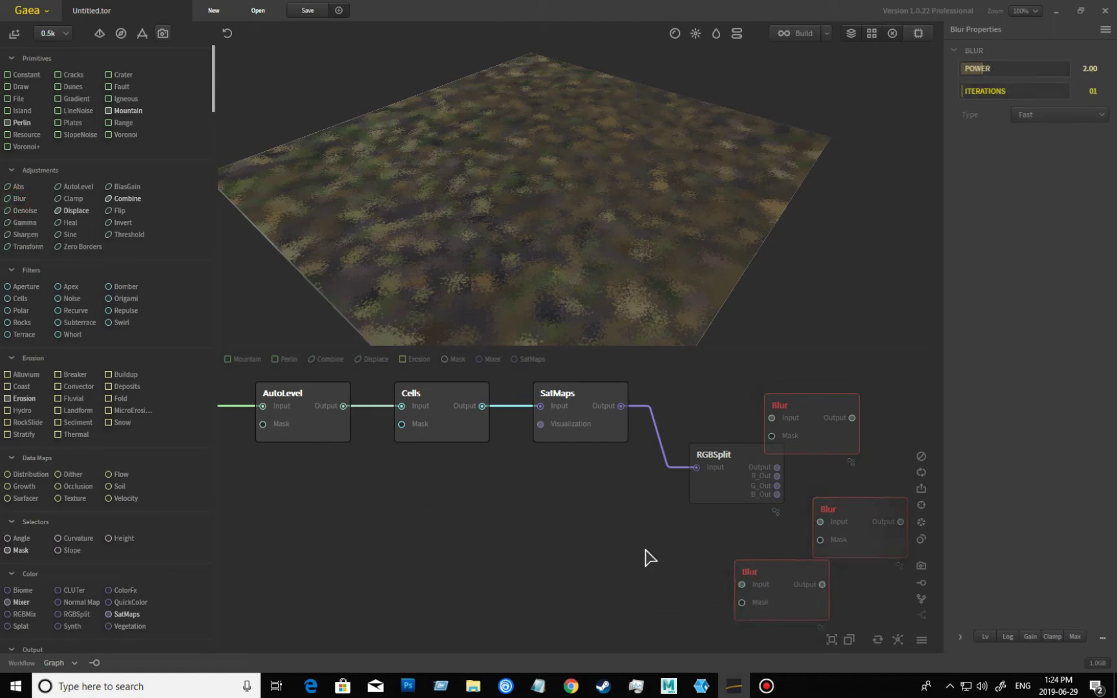
pyautogui.moveTo(601, 532); pyautogui.dragTo(380, 527, button='middle')
pyautogui.moveTo(536, 367); pyautogui.dragTo(522, 401, button='middle')
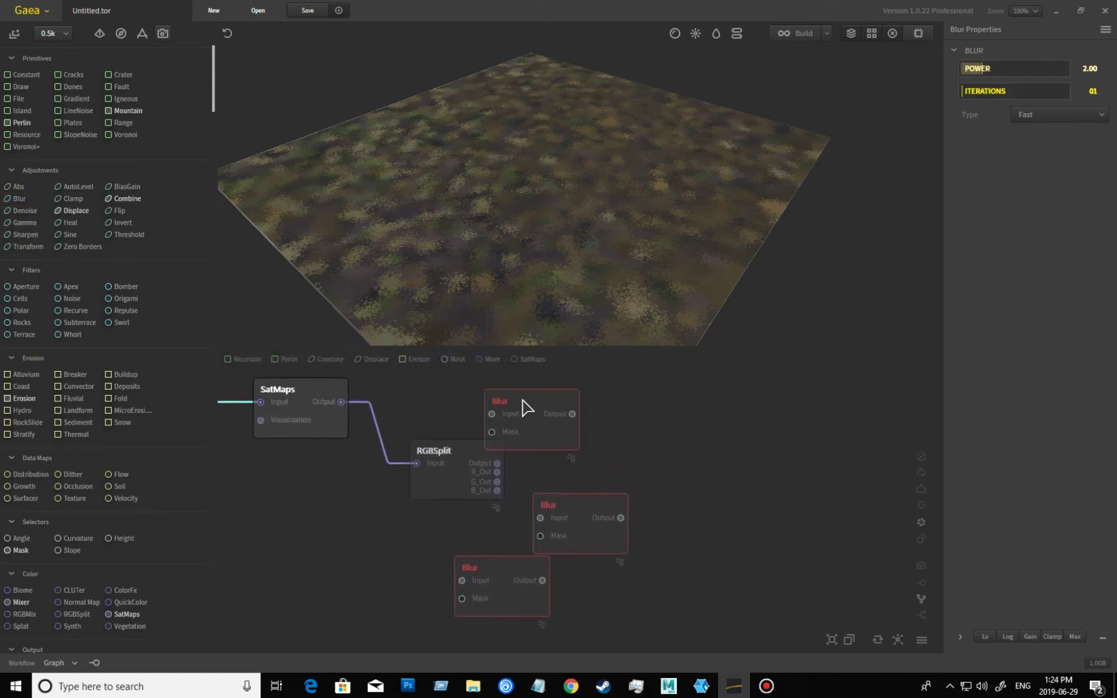
pyautogui.moveTo(522, 400); pyautogui.dragTo(577, 446)
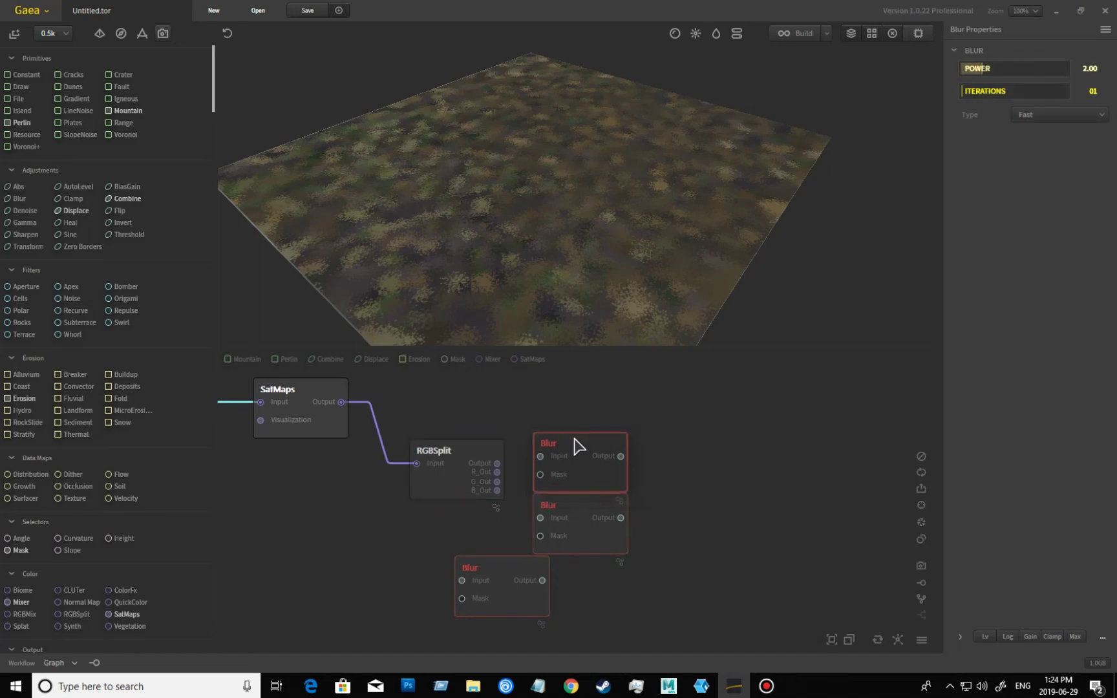
pyautogui.moveTo(501, 588); pyautogui.dragTo(568, 581)
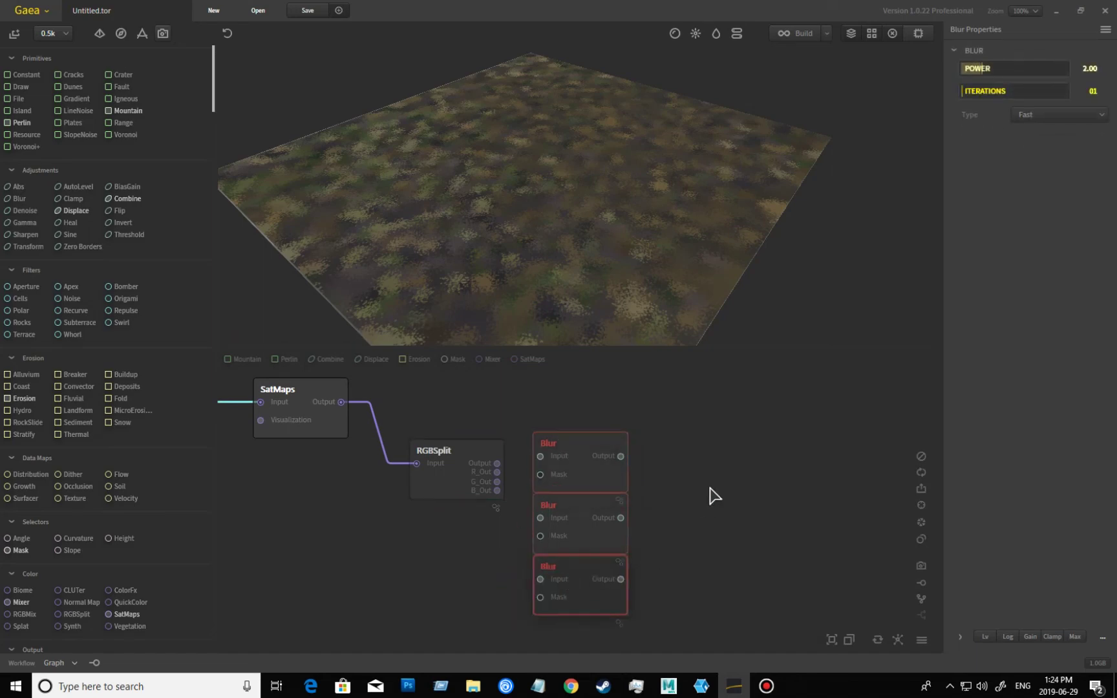
pyautogui.moveTo(709, 498); pyautogui.dragTo(693, 486, button='middle')
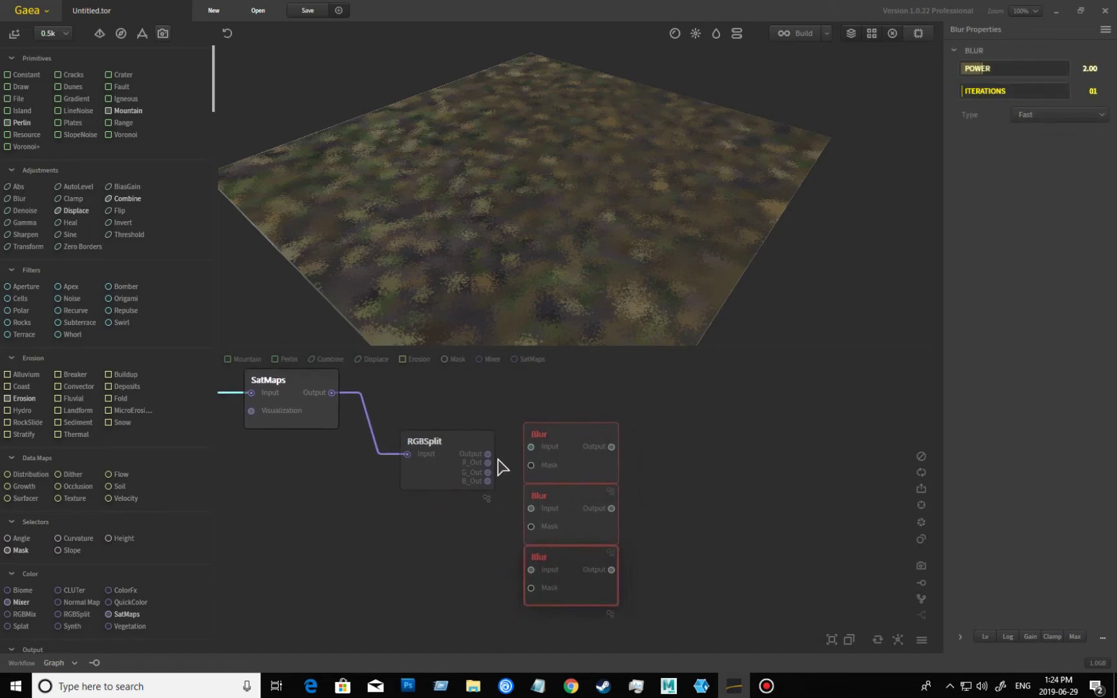
# - Wire RGBSplit's R_Out, G_Out and B_Out to the top, middle and bottom Blur nodes
pyautogui.moveTo(488, 463); pyautogui.dragTo(532, 447)
pyautogui.moveTo(488, 482); pyautogui.dragTo(531, 571)
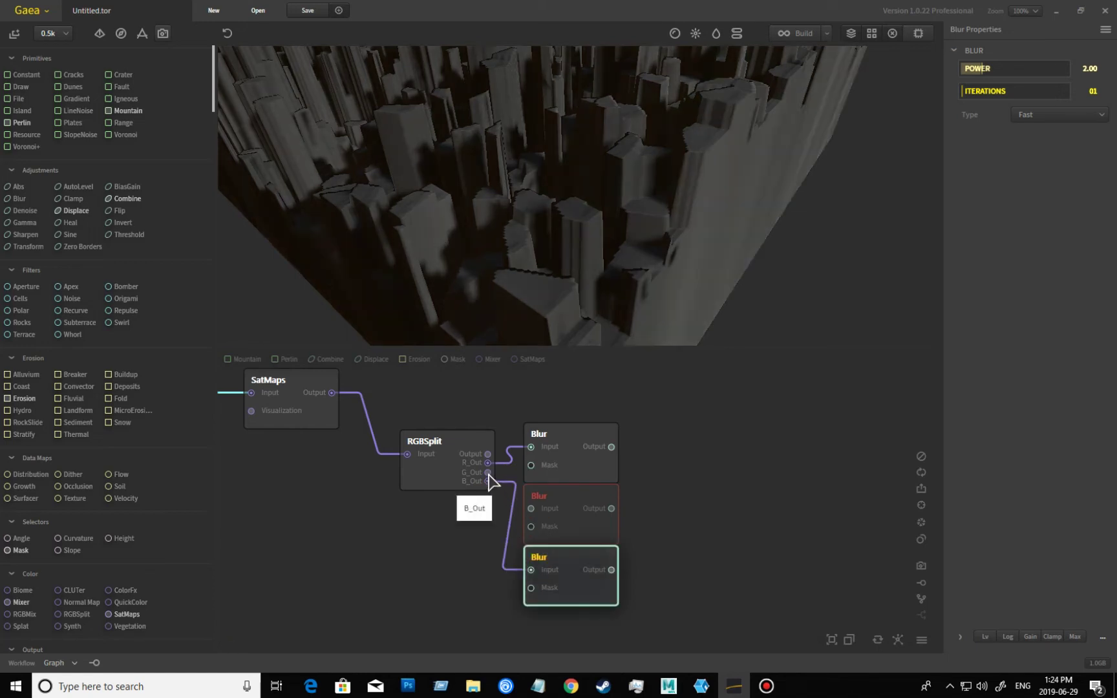
pyautogui.moveTo(488, 481); pyautogui.dragTo(459, 532)
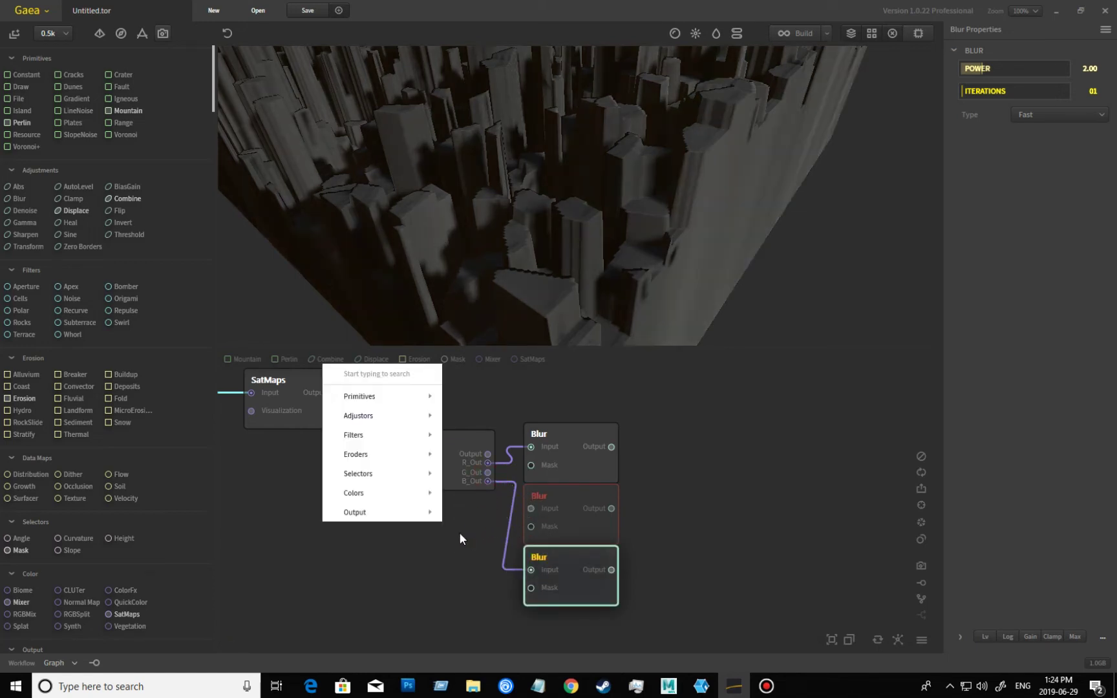
pyautogui.click(459, 562)
pyautogui.moveTo(488, 472); pyautogui.dragTo(532, 511)
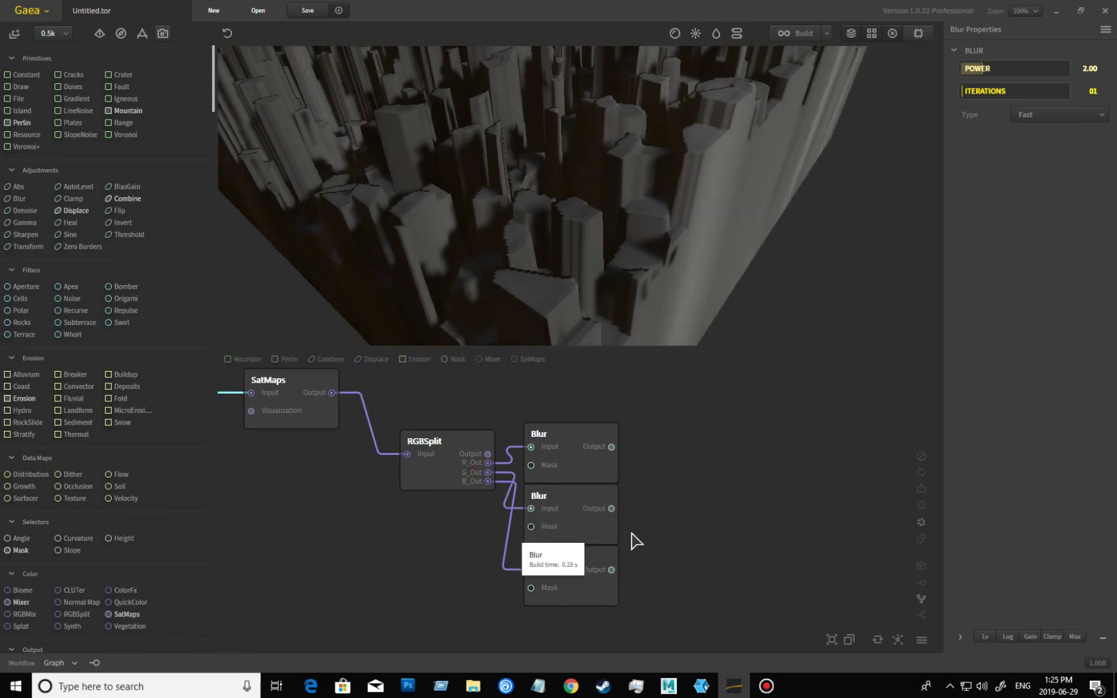
# - Preview the RGBSplit and Blur outputs, then rebuild the middle Blur node
pyautogui.click(485, 490)
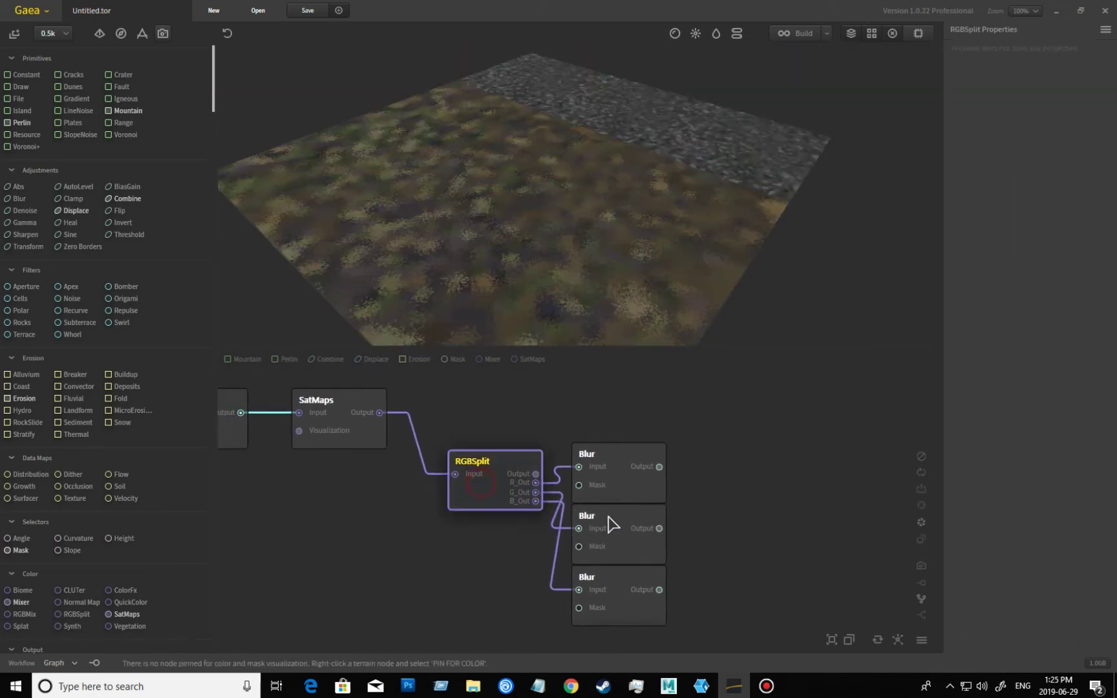
pyautogui.scroll(-1, 614, 521)
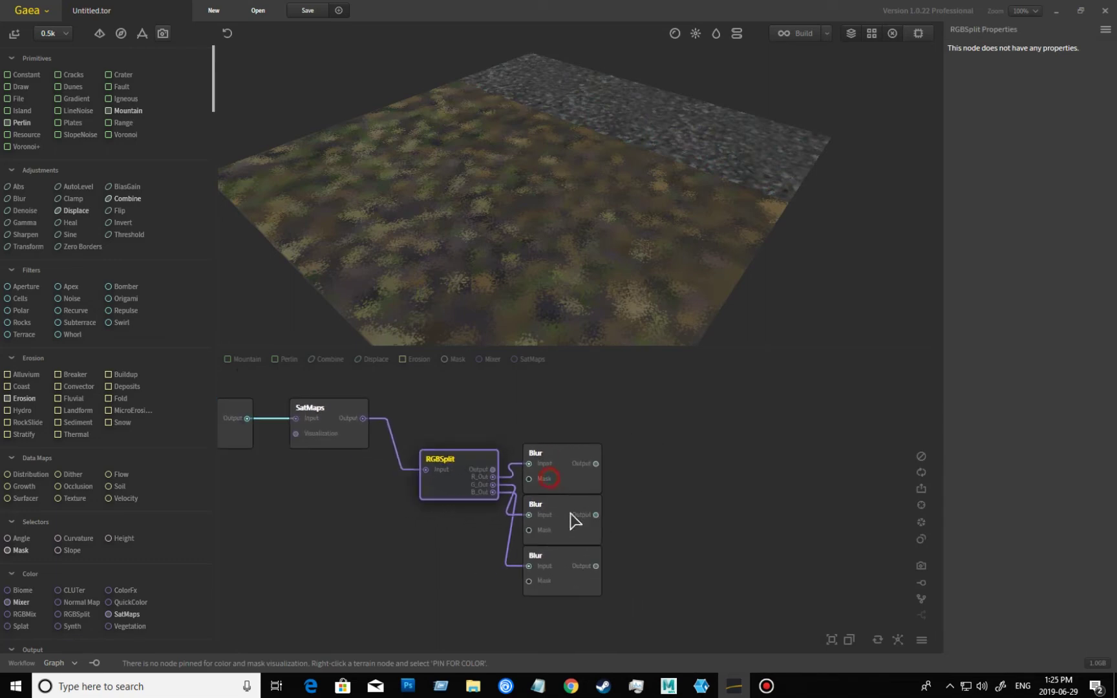
pyautogui.click(572, 524)
pyautogui.click(569, 566)
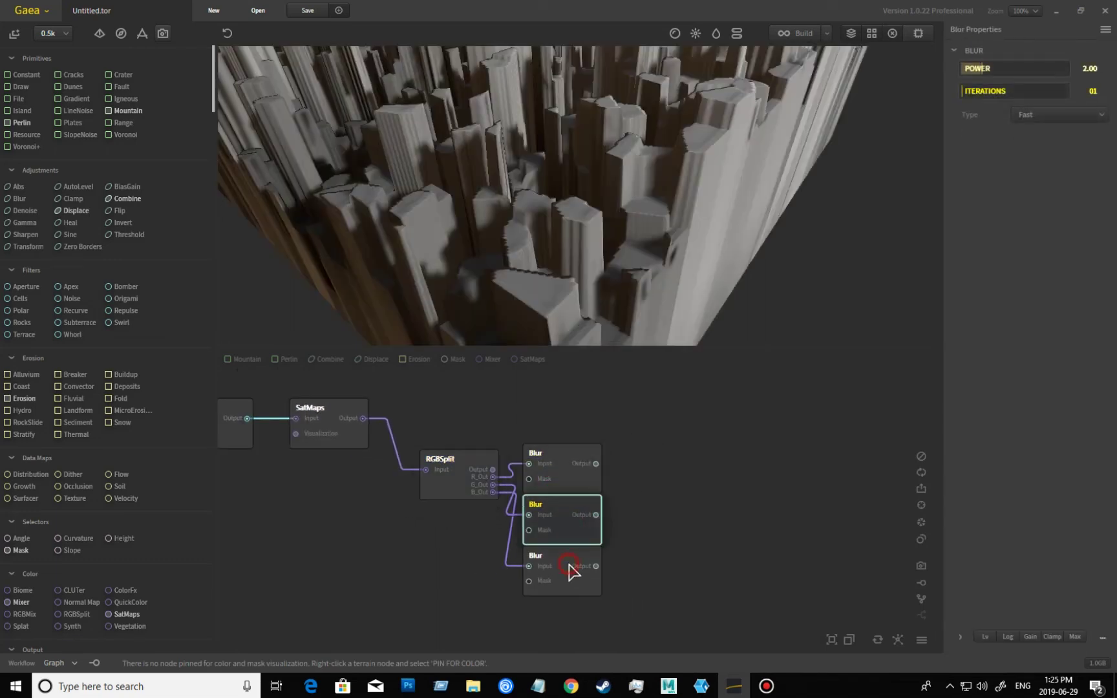
pyautogui.click(563, 530)
pyautogui.rightClick(569, 520)
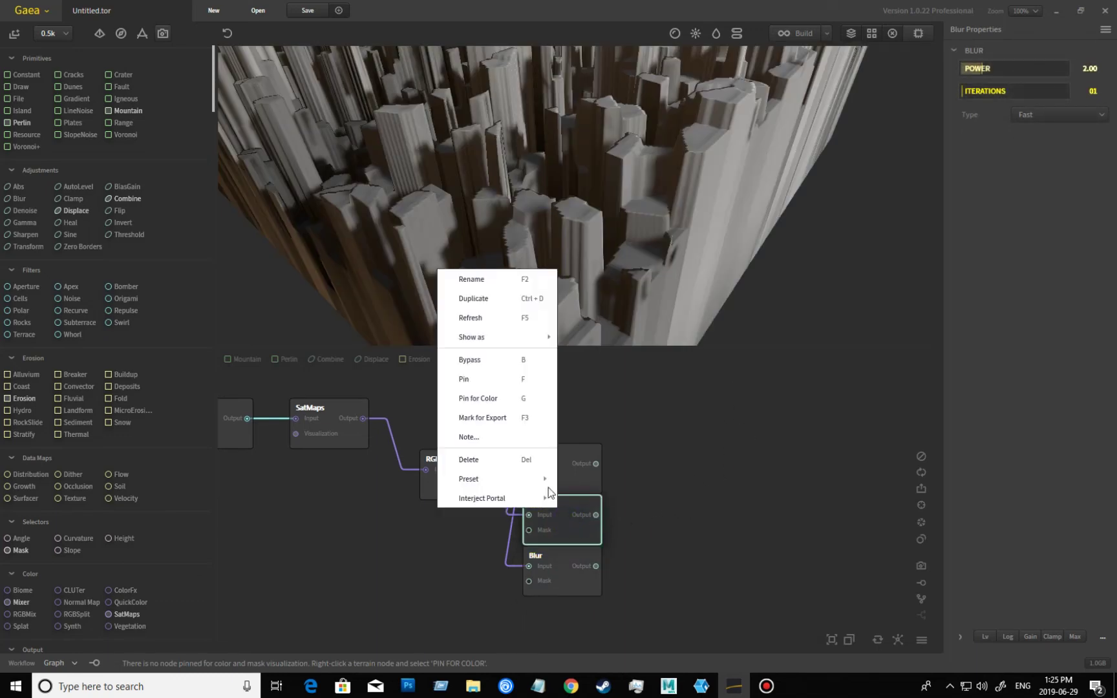
pyautogui.click(500, 317)
pyautogui.click(737, 467)
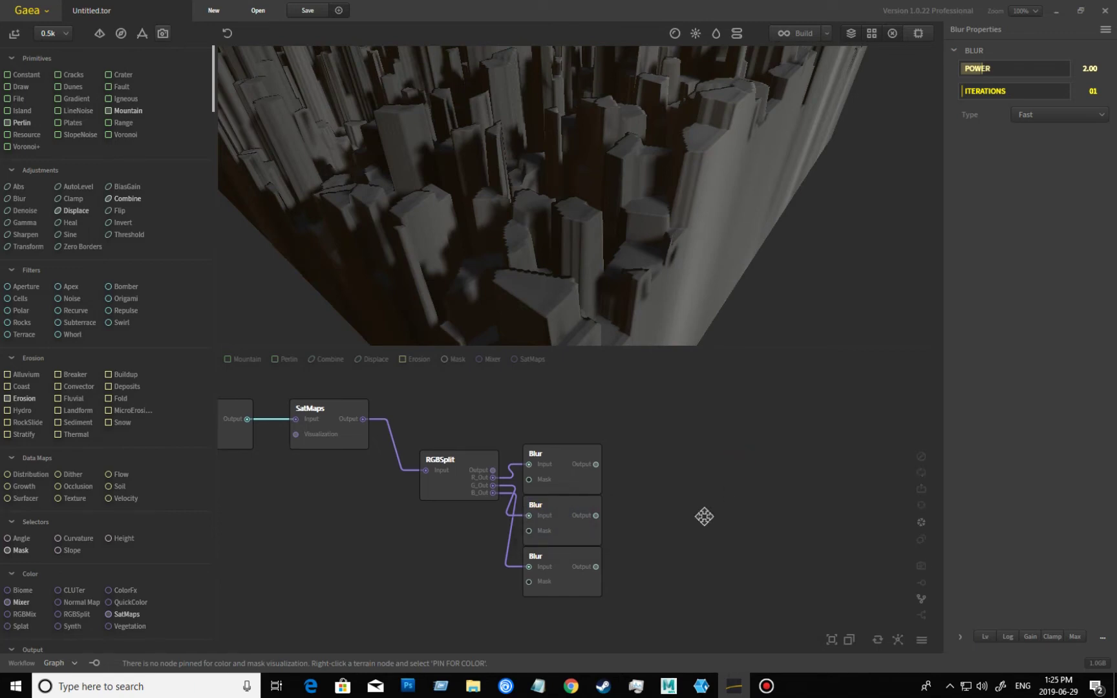
pyautogui.scroll(-4, 711, 516)
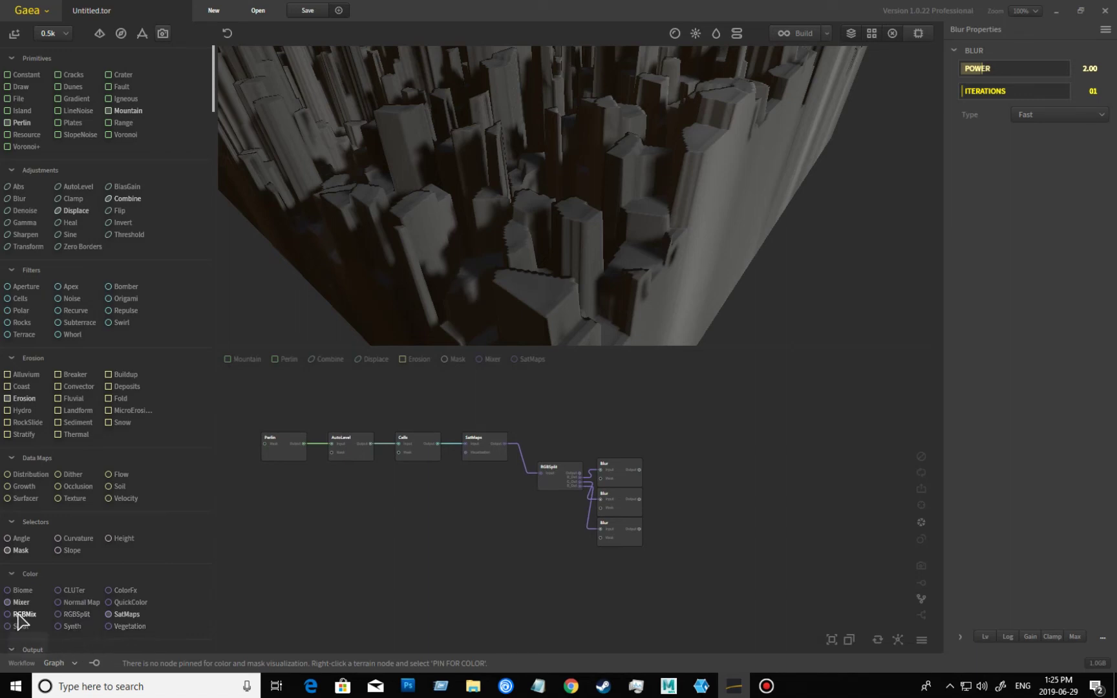
# - Add an RGBMix node and wire the top, middle and bottom Blurs to R_In, G_In and B_In
pyautogui.moveTo(23, 615); pyautogui.dragTo(703, 520)
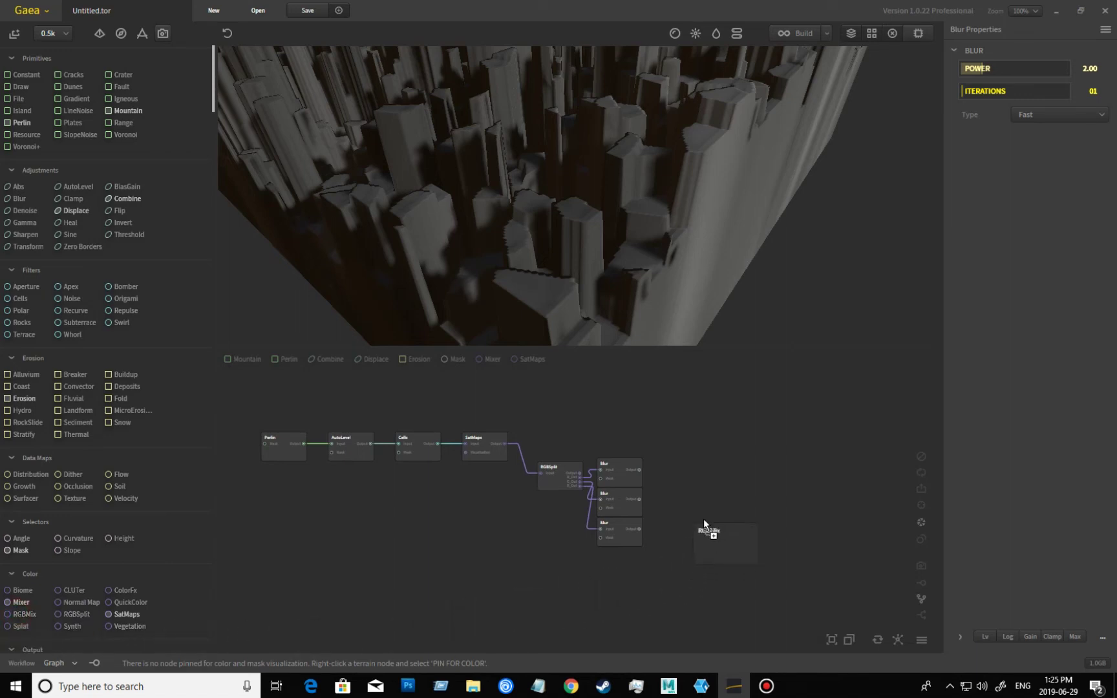
pyautogui.click(649, 558)
pyautogui.scroll(3, 606, 544)
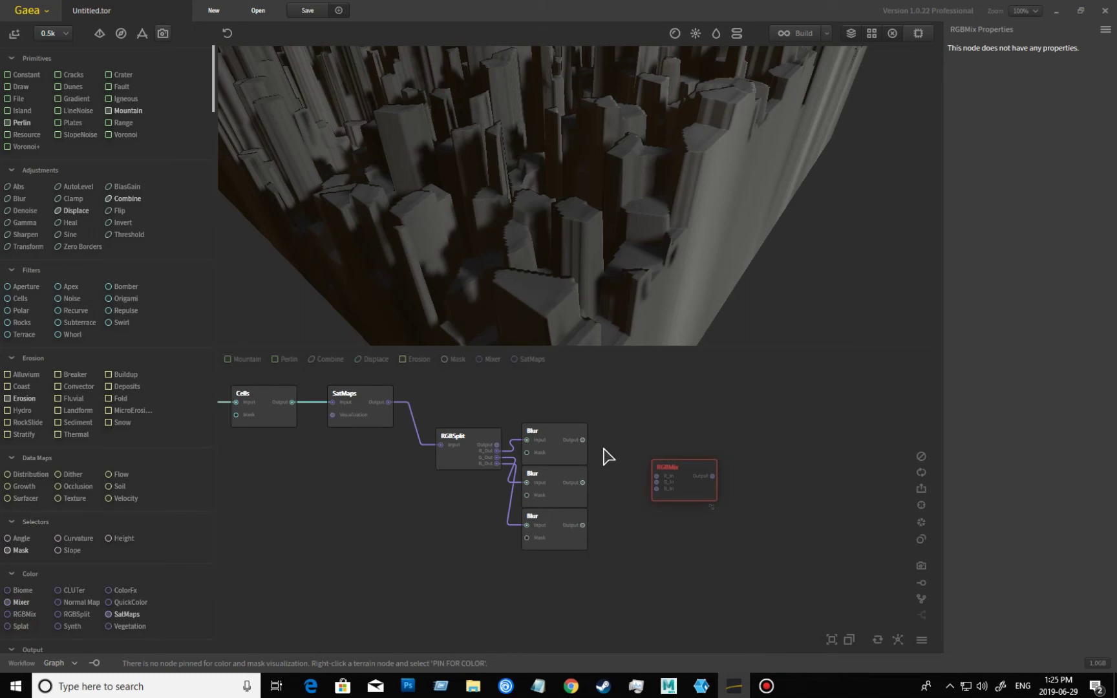
pyautogui.moveTo(583, 440); pyautogui.dragTo(656, 476)
pyautogui.moveTo(583, 482); pyautogui.dragTo(661, 486)
pyautogui.moveTo(583, 526); pyautogui.dragTo(656, 489)
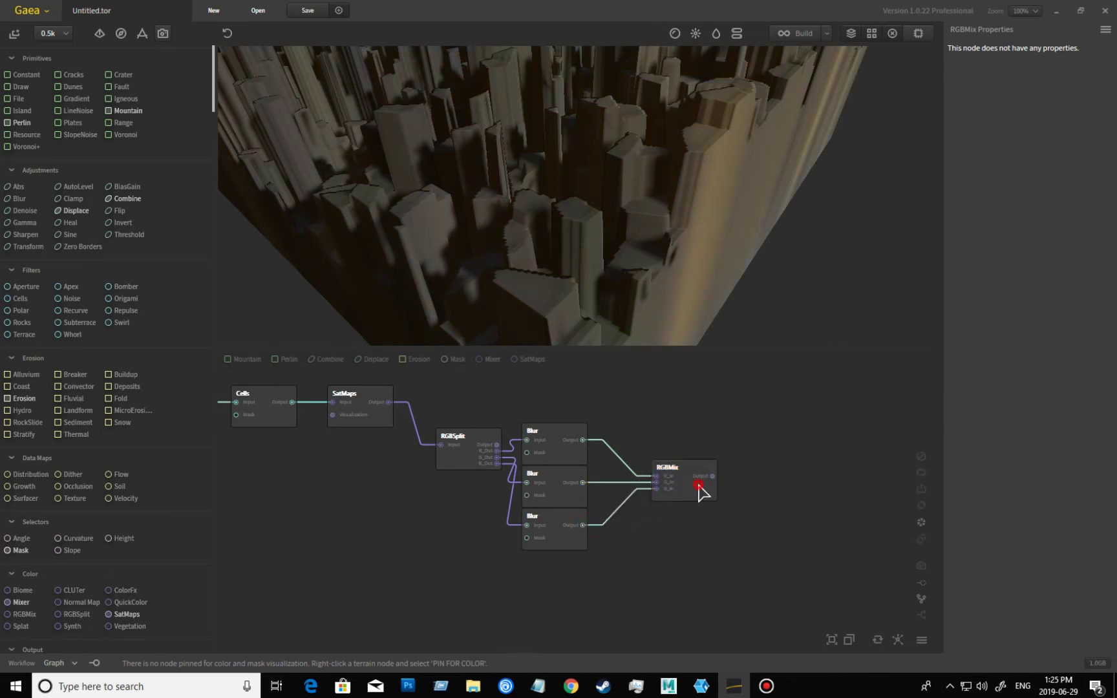
# - Preview the Perlin terrain and bring a Constant node into the graph
pyautogui.moveTo(424, 531); pyautogui.dragTo(669, 569, button='middle')
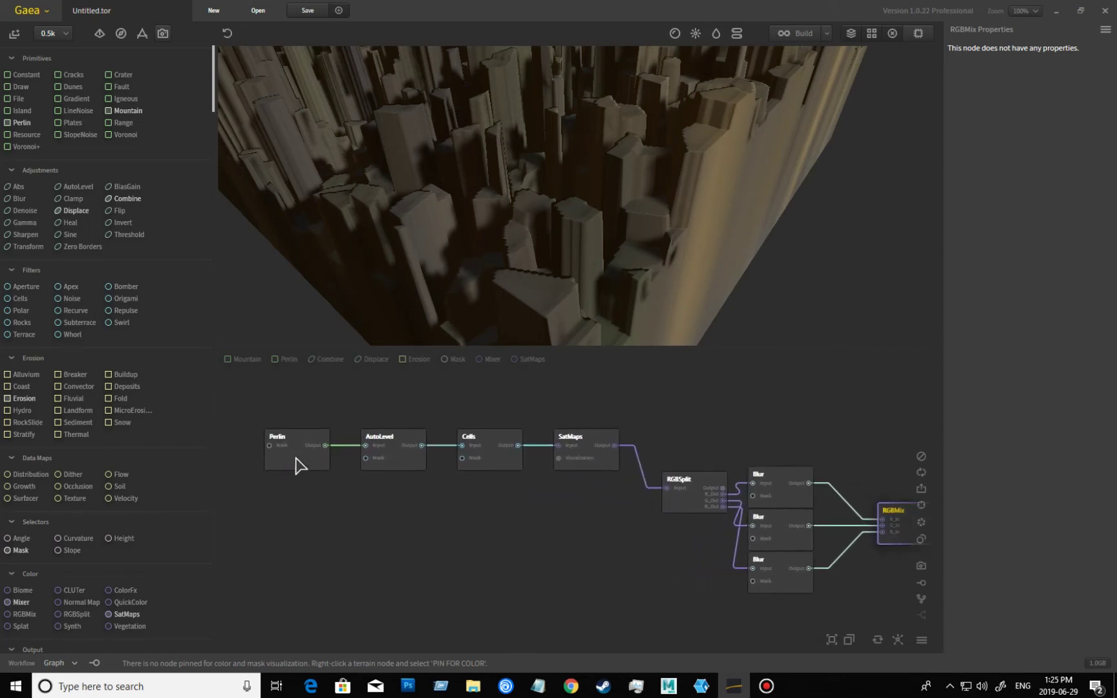
pyautogui.click(299, 462)
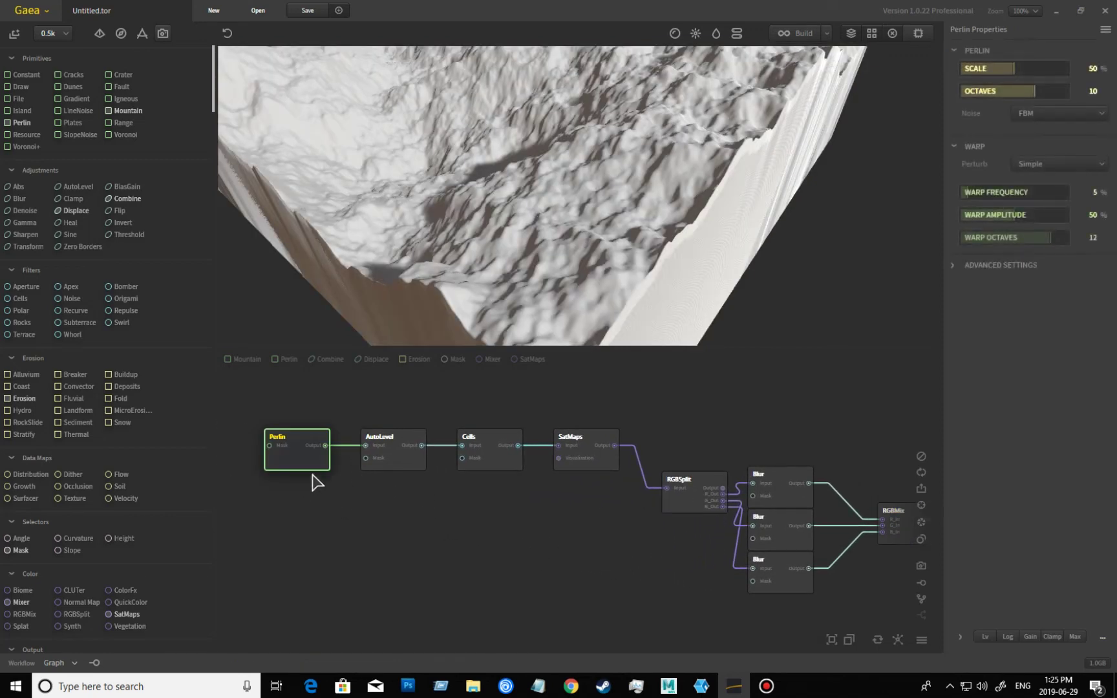
pyautogui.moveTo(28, 76); pyautogui.dragTo(425, 542)
# - Place the Constant node and pin it for Color
pyautogui.moveTo(592, 567); pyautogui.dragTo(578, 569)
pyautogui.moveTo(440, 554); pyautogui.dragTo(461, 561)
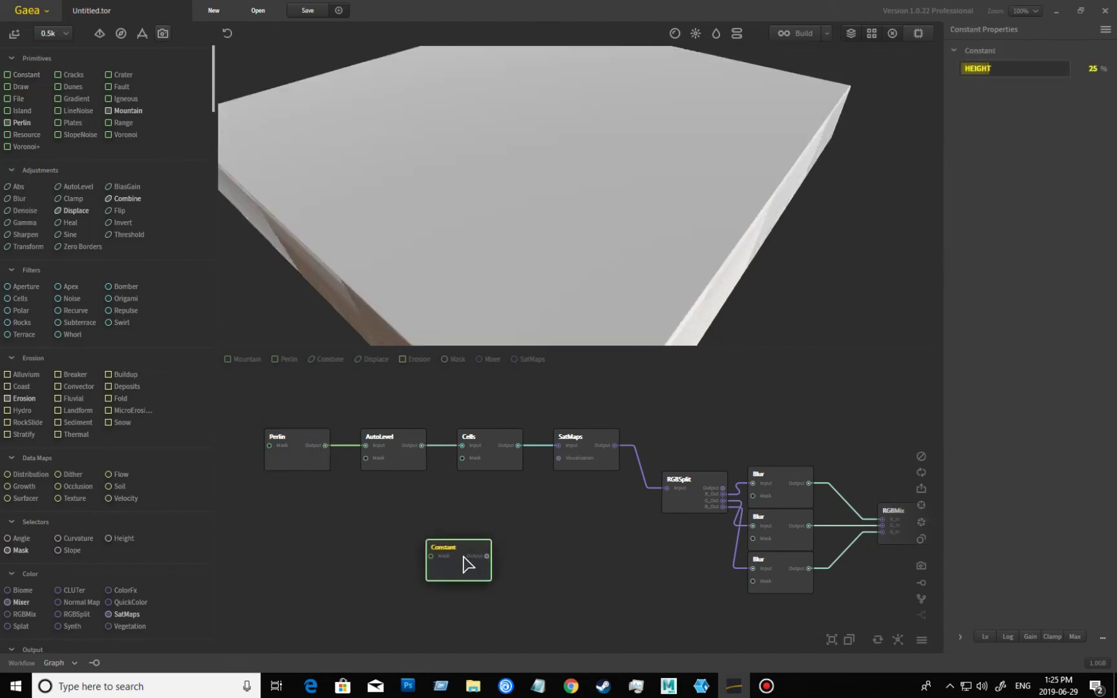
pyautogui.rightClick(463, 555)
pyautogui.click(393, 437)
# - Preview the RGBMix result on the terrain, orbiting to a frontal, flatter angle
pyautogui.moveTo(631, 569); pyautogui.dragTo(409, 560)
pyautogui.click(702, 517)
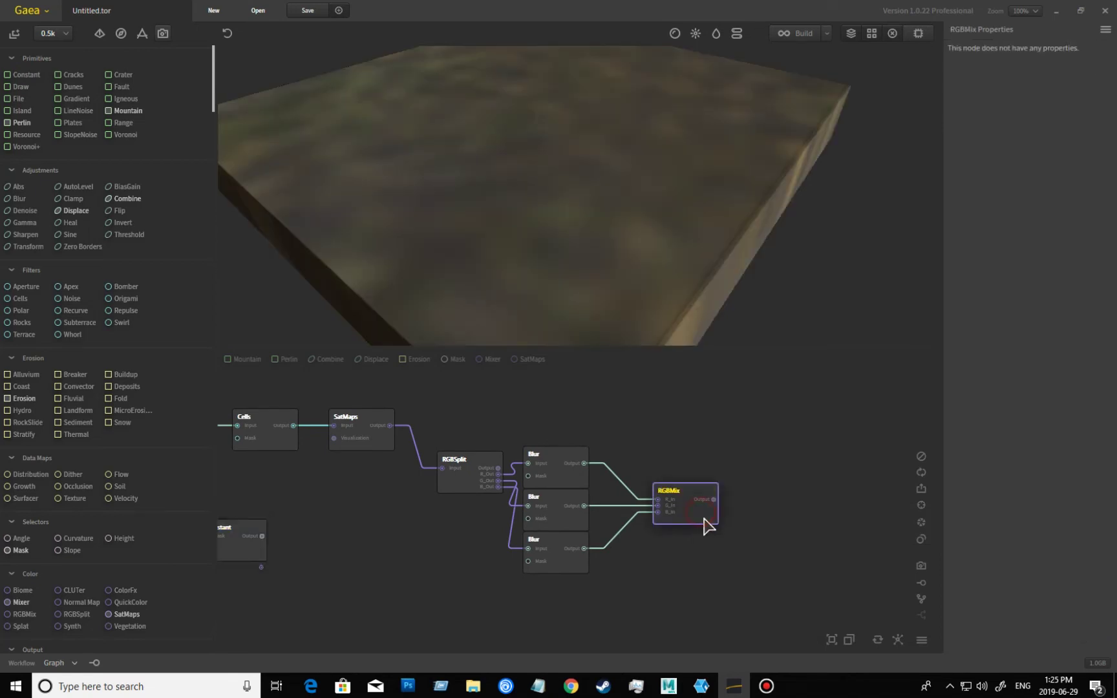
pyautogui.scroll(5, 561, 184)
pyautogui.moveTo(561, 184); pyautogui.dragTo(545, 270)
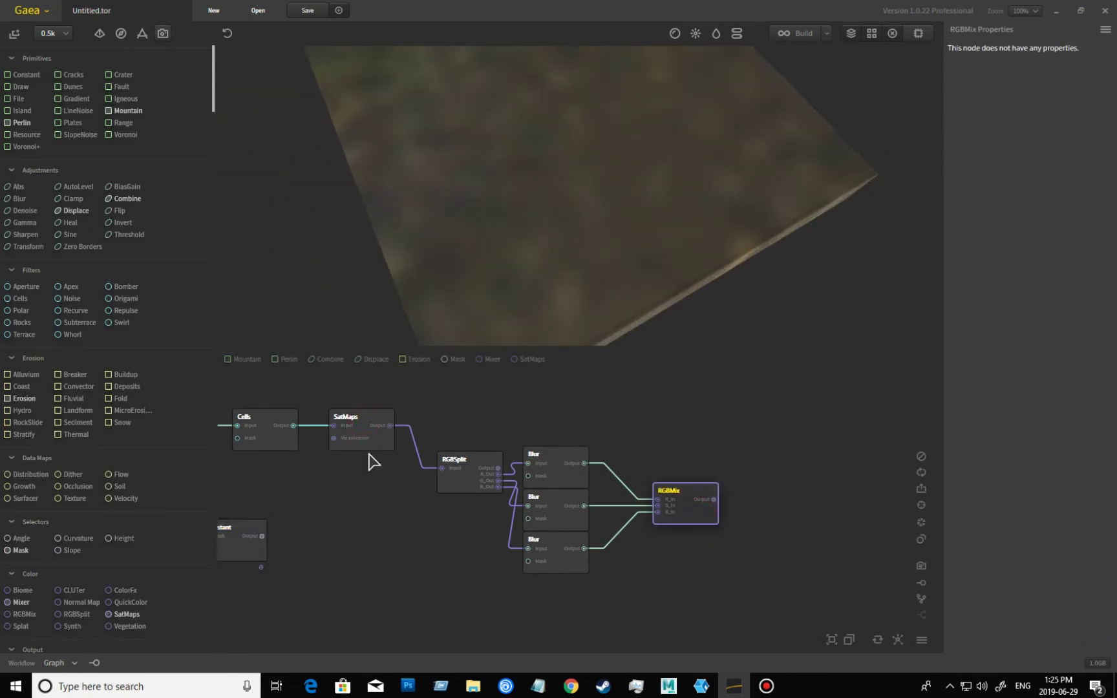
pyautogui.click(678, 521)
pyautogui.moveTo(585, 216); pyautogui.dragTo(706, 271)
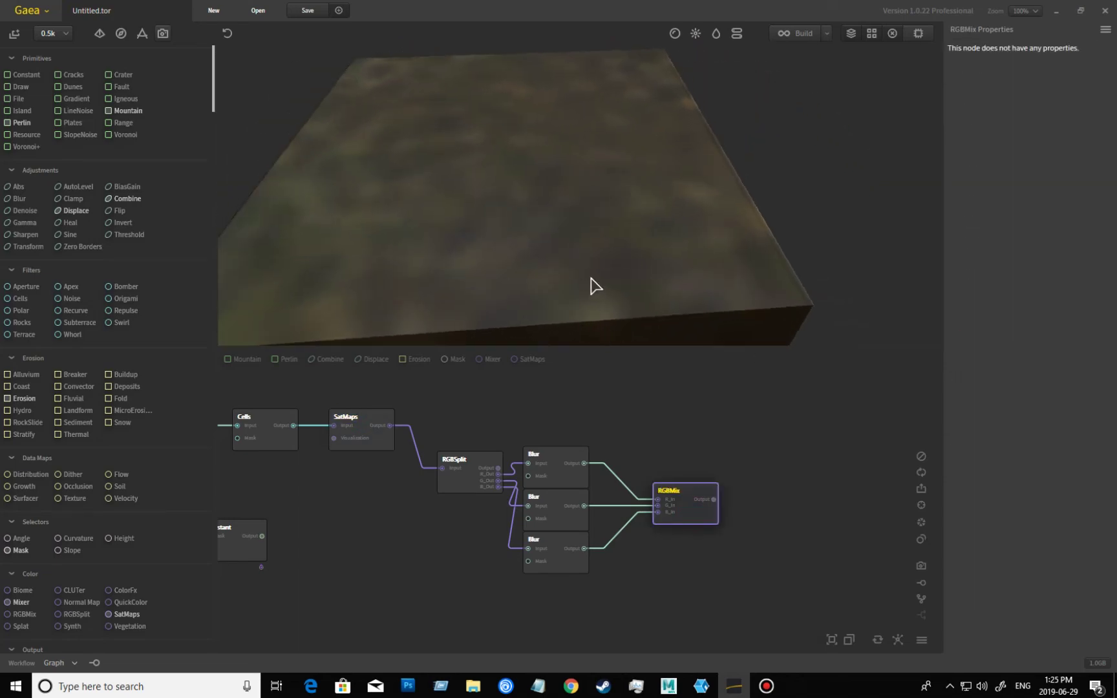
pyautogui.moveTo(595, 284); pyautogui.dragTo(481, 213)
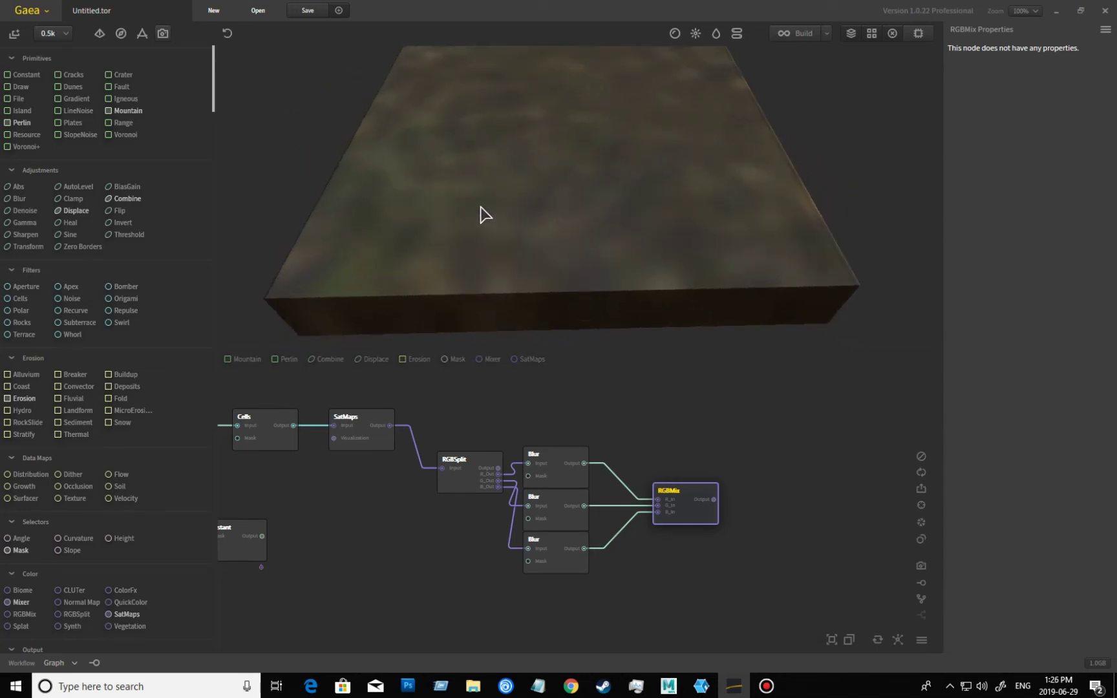
pyautogui.moveTo(661, 449); pyautogui.dragTo(743, 469, button='middle')
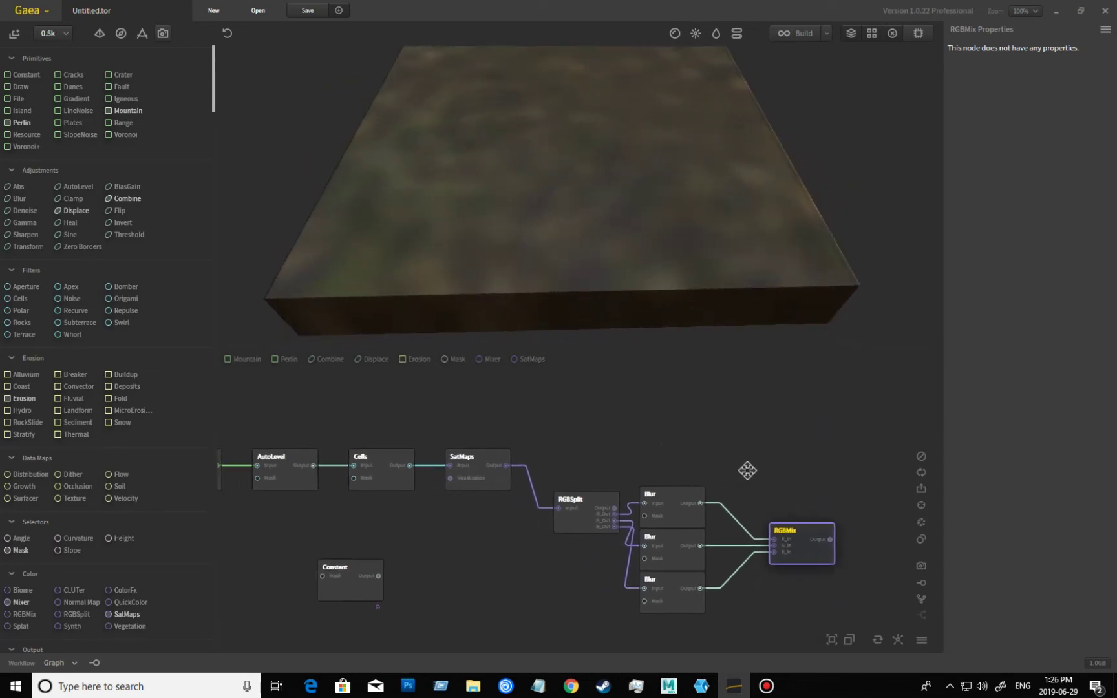
pyautogui.moveTo(490, 491); pyautogui.dragTo(553, 536, button='middle')
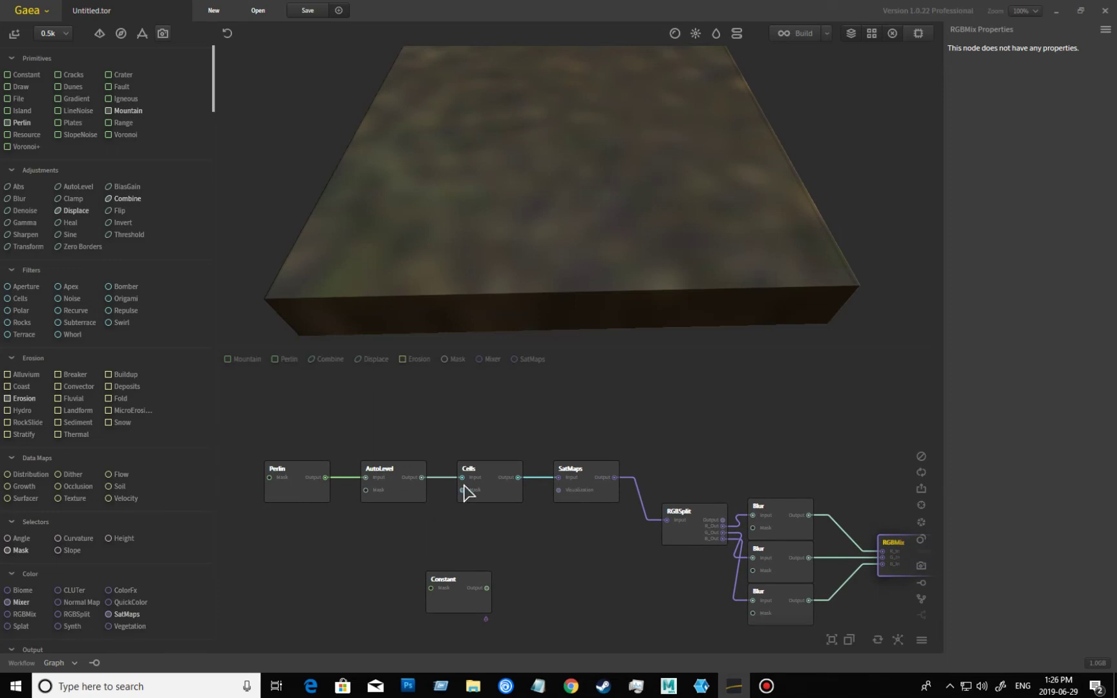
pyautogui.moveTo(507, 311); pyautogui.dragTo(538, 197)
pyautogui.scroll(-2, 557, 241)
# - Add a graded Soil node fed by Perlin, placed above Cells, and apply it
pyautogui.scroll(4, 559, 251)
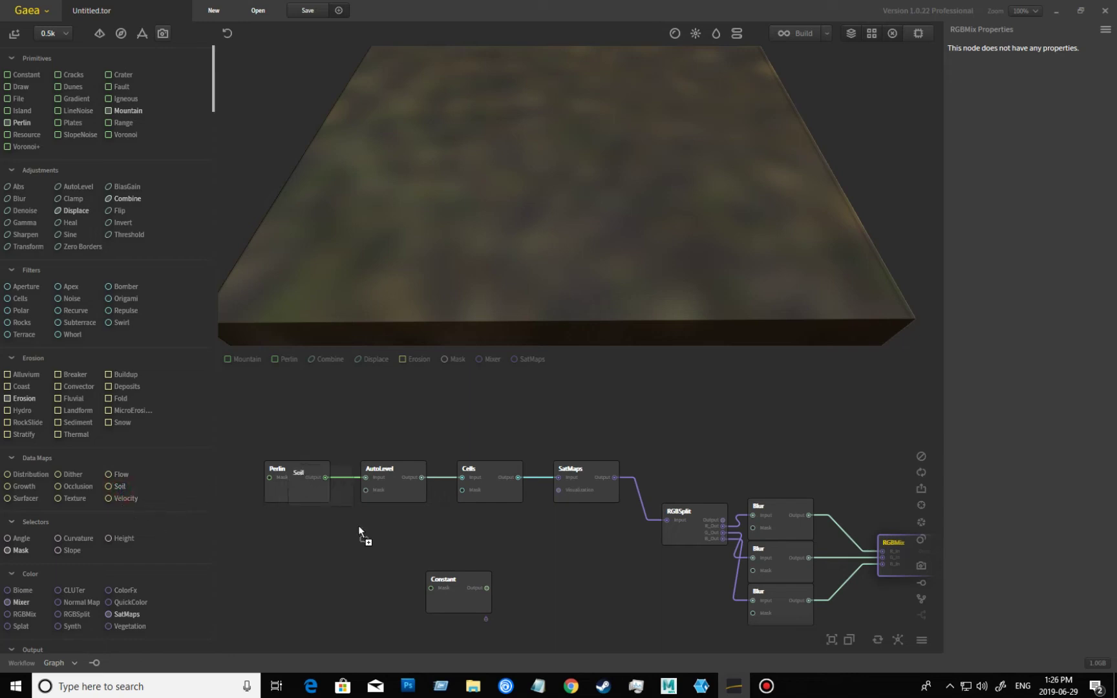
pyautogui.moveTo(421, 541); pyautogui.dragTo(397, 539)
pyautogui.moveTo(458, 488); pyautogui.dragTo(554, 402)
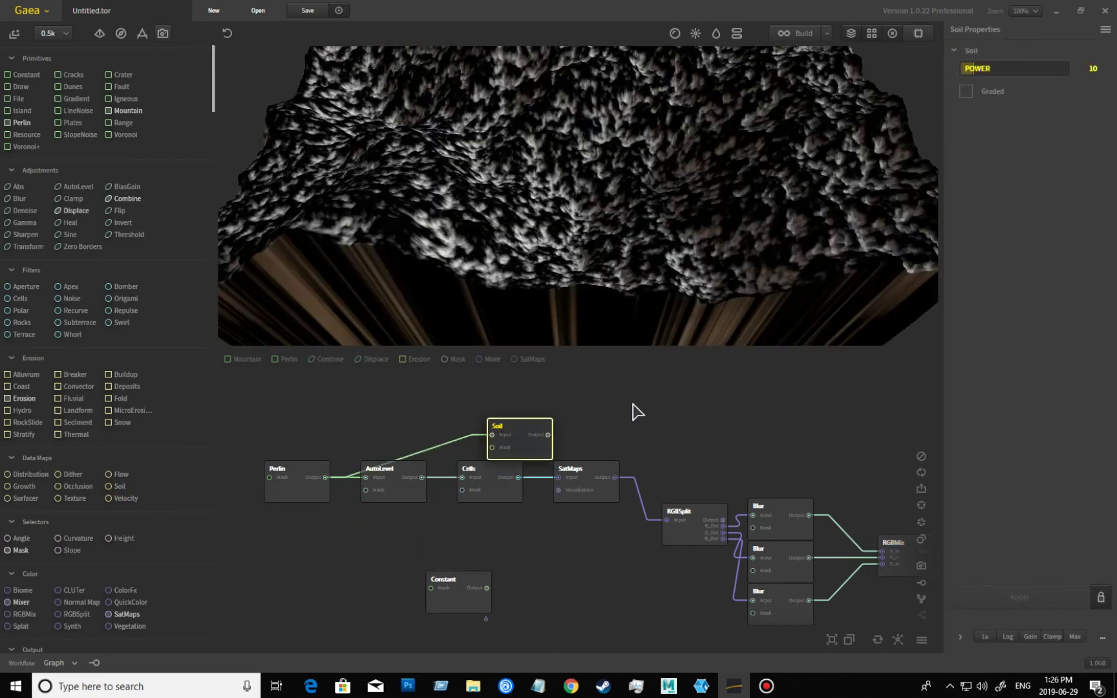
pyautogui.click(967, 96)
pyautogui.click(1026, 595)
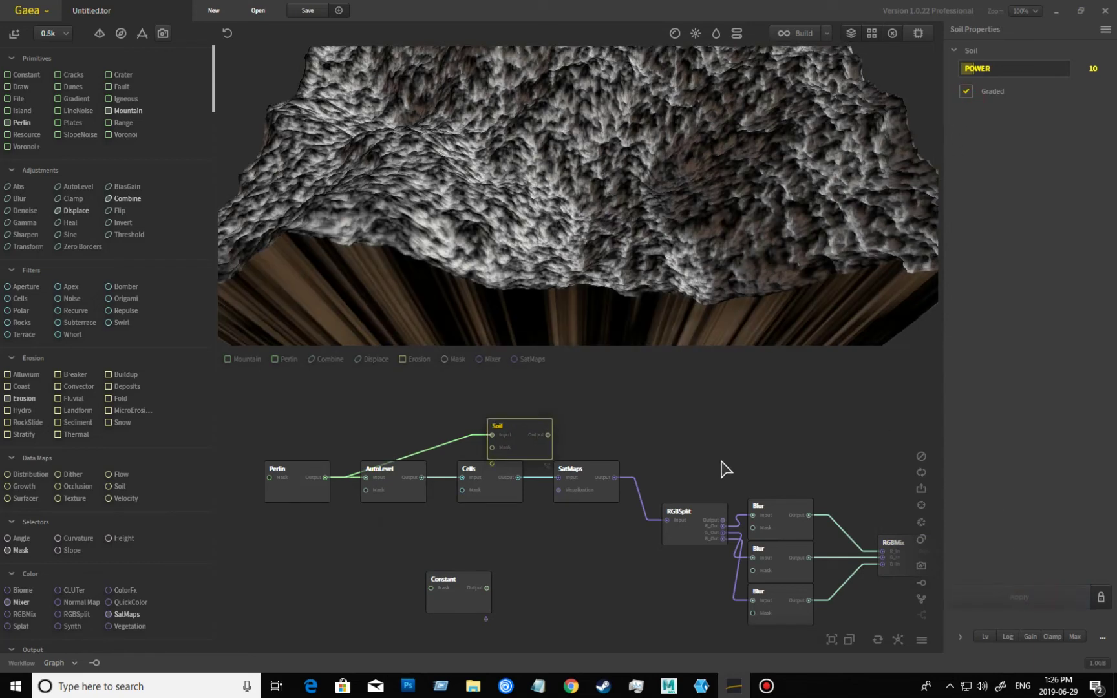
# - Chain a second Soil node after the first, set it to Graded and apply
pyautogui.moveTo(669, 434)
pyautogui.mouseDown(button='middle')
pyautogui.moveTo(598, 461)
pyautogui.moveTo(659, 455)
pyautogui.mouseUp(button='middle')
pyautogui.moveTo(508, 460); pyautogui.dragTo(508, 444)
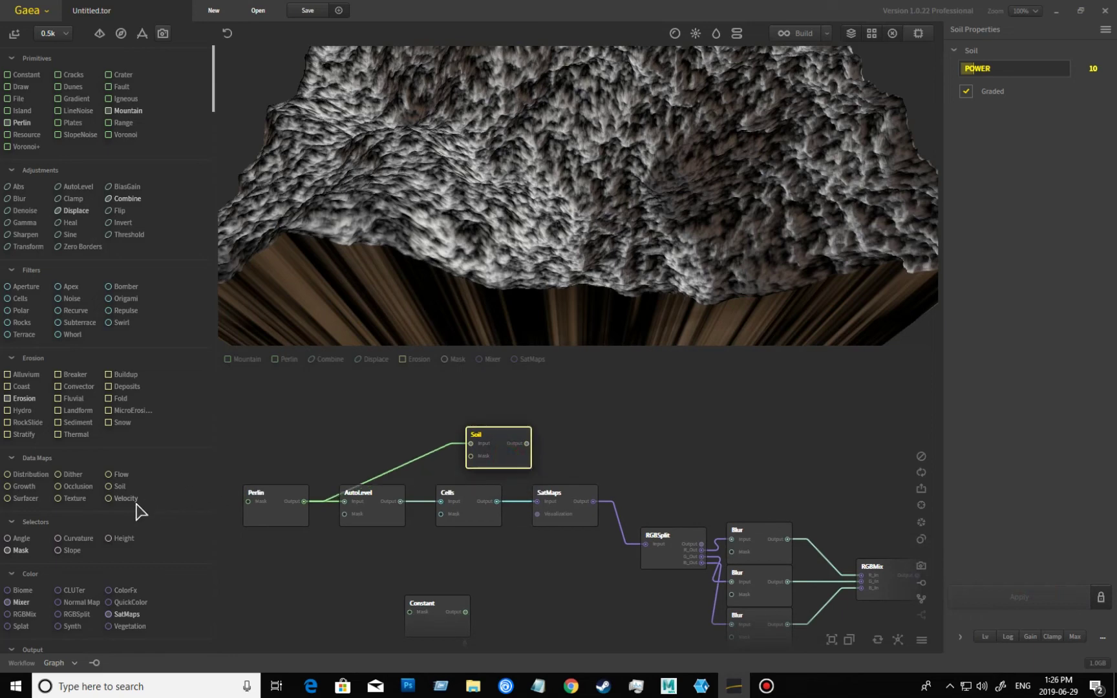
pyautogui.click(117, 486)
pyautogui.click(965, 92)
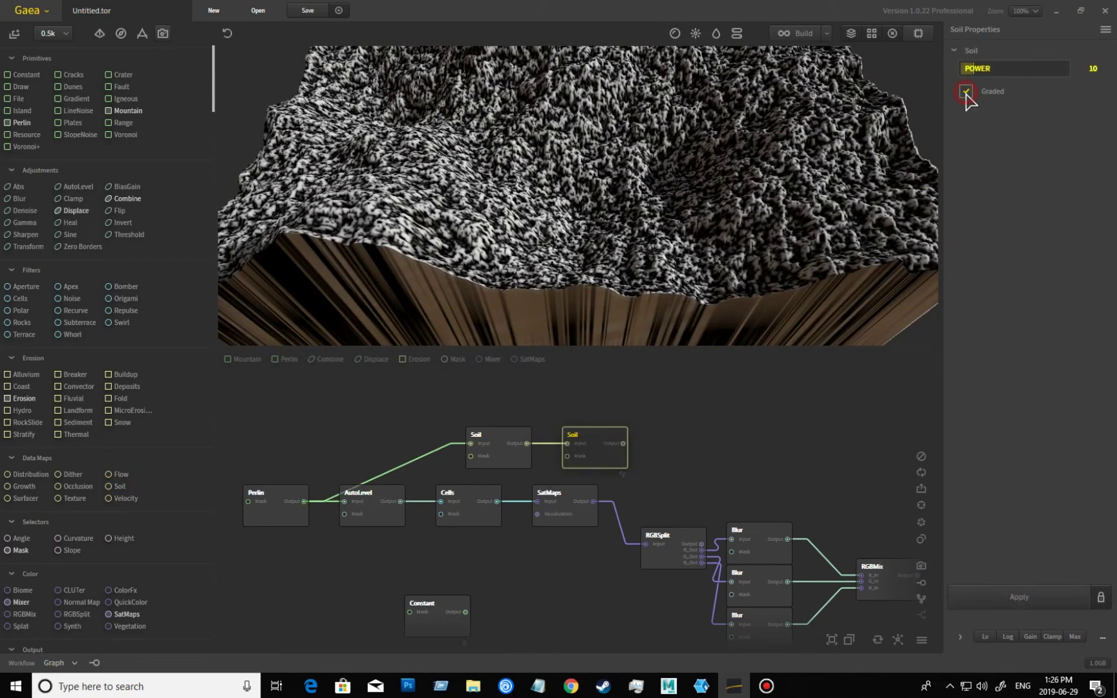
pyautogui.click(963, 598)
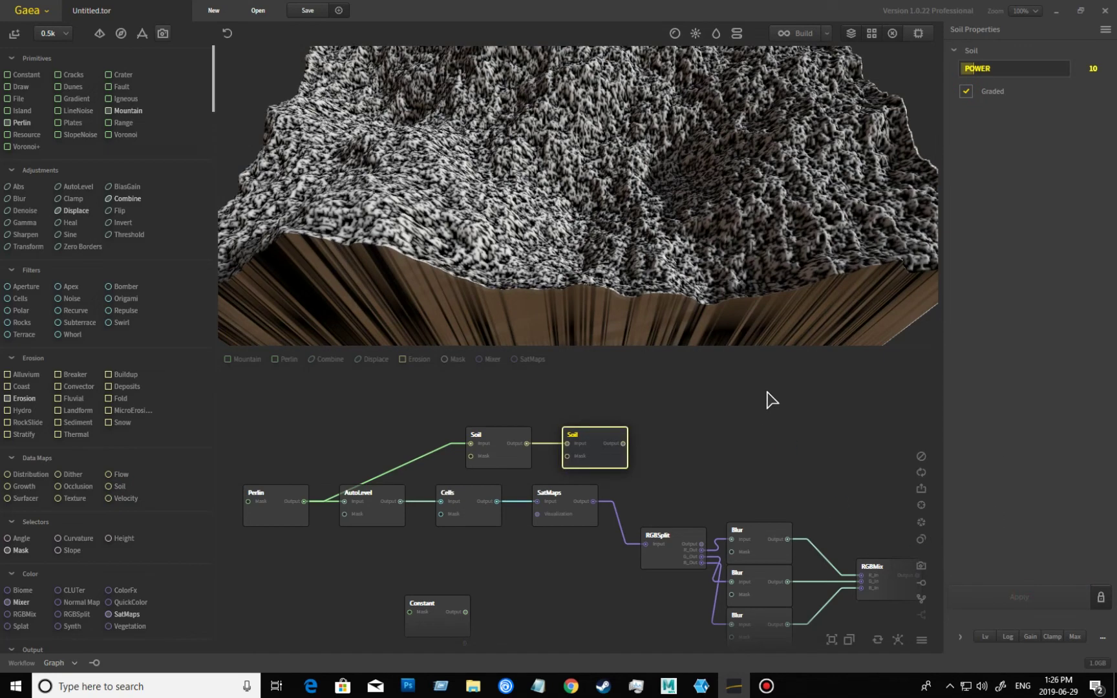
# - Connect a new SatMaps node after the second Soil and show its settings
pyautogui.moveTo(689, 374); pyautogui.dragTo(566, 343, button='middle')
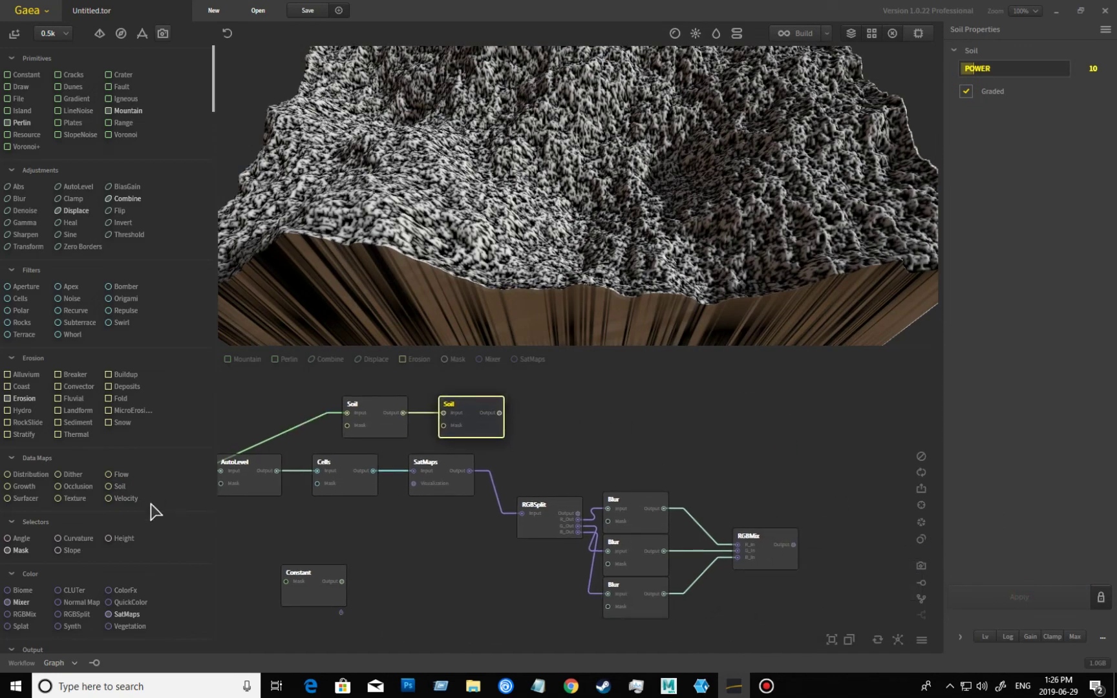
pyautogui.moveTo(125, 615); pyautogui.dragTo(485, 411)
pyautogui.moveTo(549, 433); pyautogui.dragTo(551, 432)
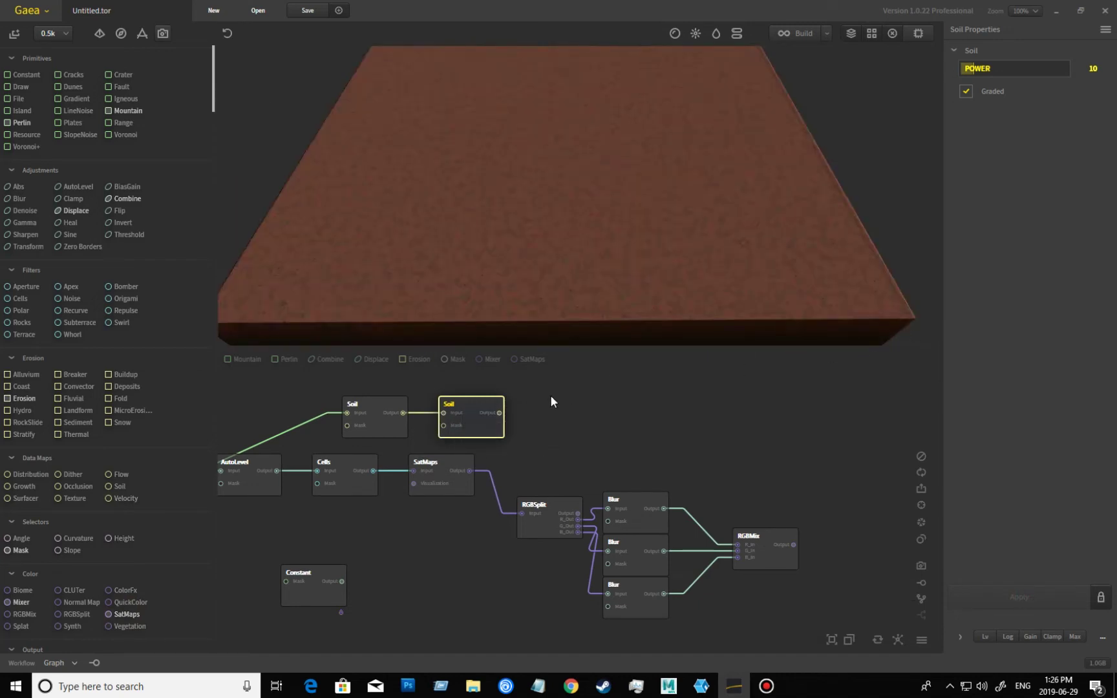
pyautogui.click(572, 428)
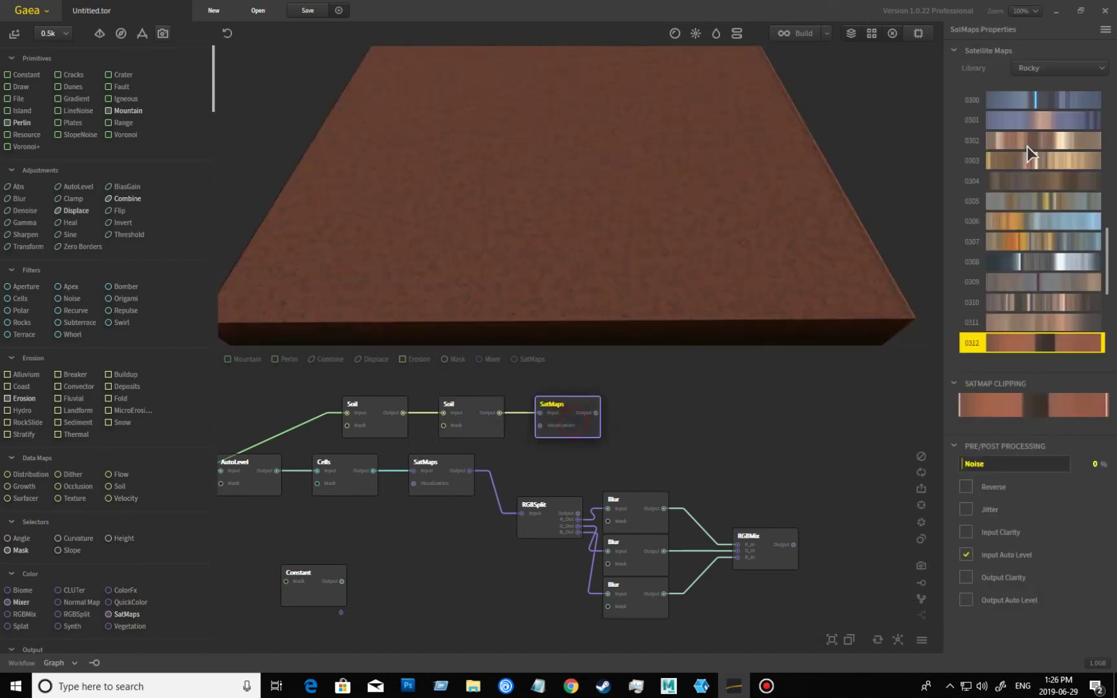
# - Switch the Soil-chain SatMaps to the Green library and pick map 0163
pyautogui.click(1053, 57)
pyautogui.click(1024, 45)
pyautogui.click(1057, 71)
pyautogui.click(984, 118)
pyautogui.scroll(5, 1046, 294)
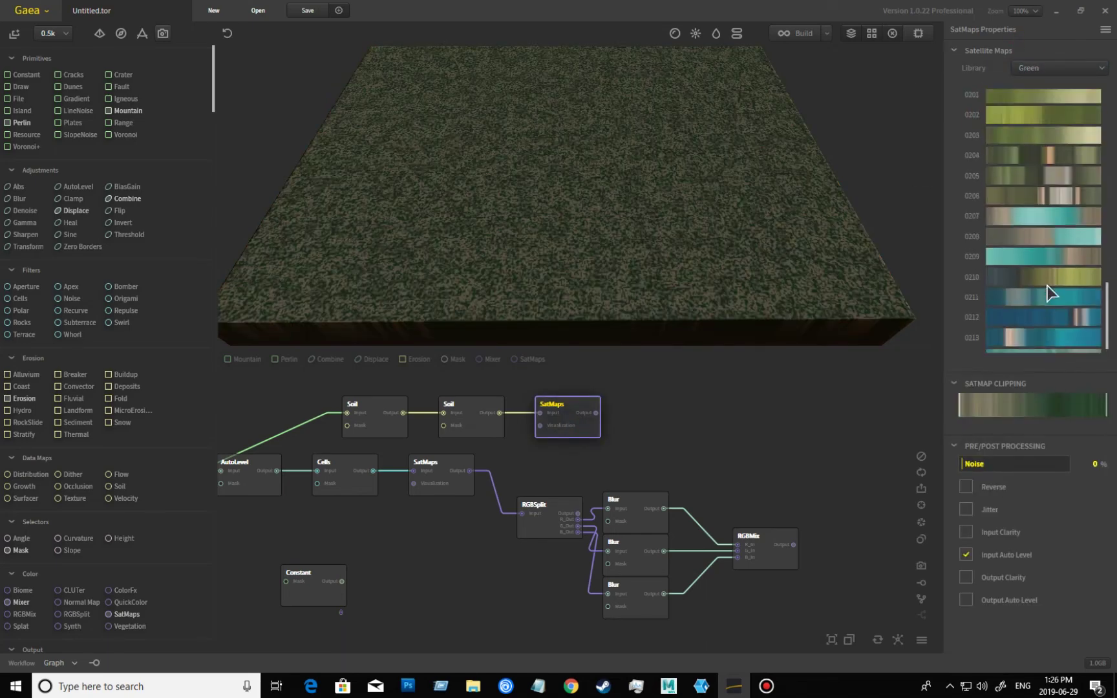
pyautogui.scroll(8, 1049, 283)
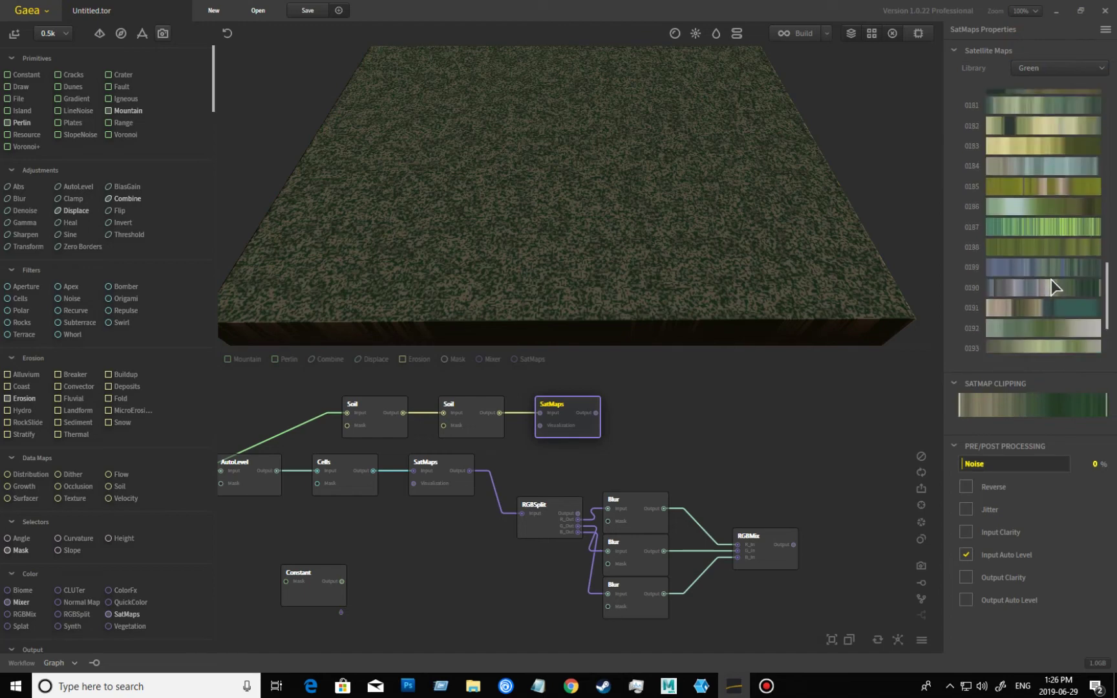
pyautogui.scroll(15, 1053, 284)
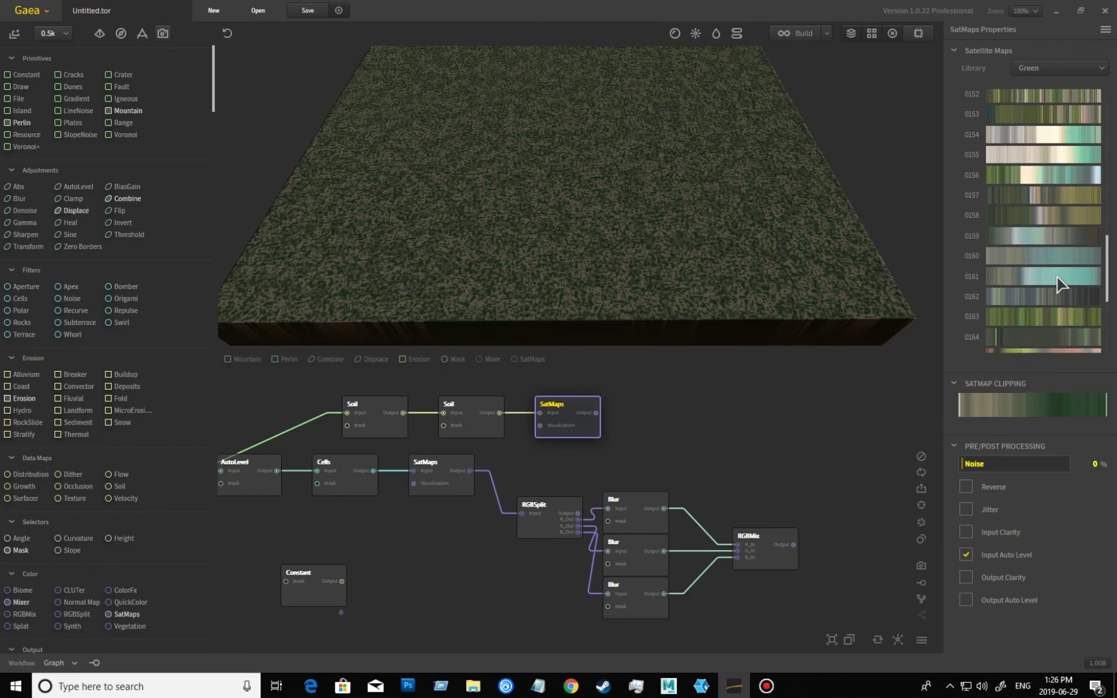
pyautogui.click(1052, 318)
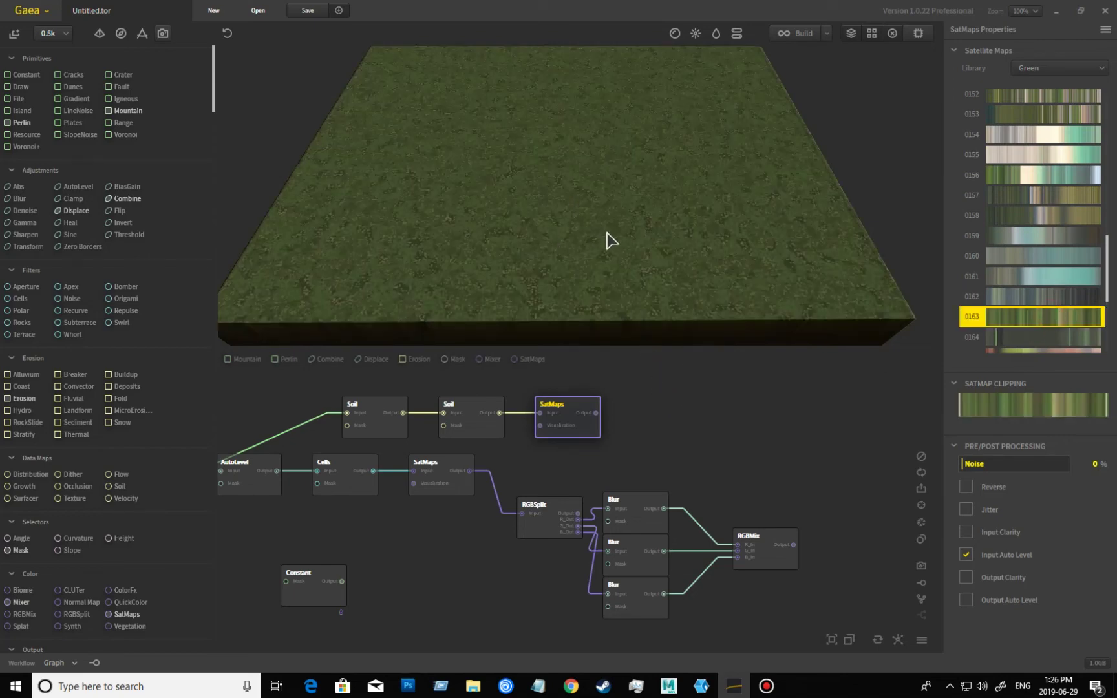
# - Move the SatMaps node just above RGBMix and marquee-select both nodes
pyautogui.moveTo(607, 234); pyautogui.dragTo(586, 239)
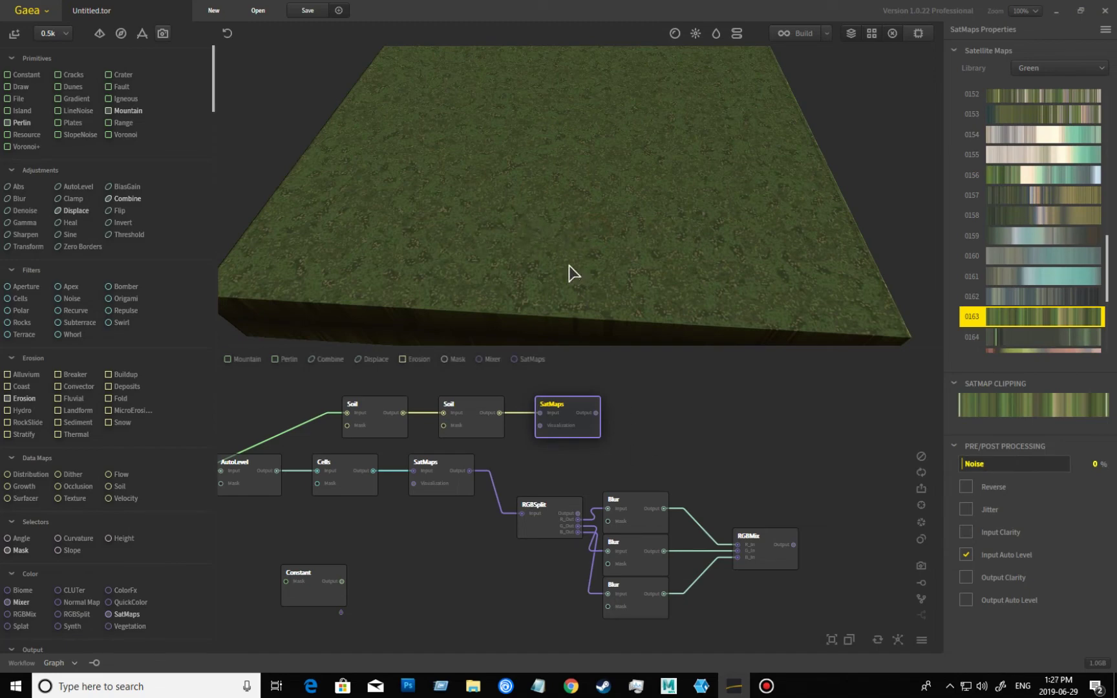
pyautogui.moveTo(570, 274)
pyautogui.mouseDown()
pyautogui.moveTo(588, 245)
pyautogui.moveTo(567, 254)
pyautogui.mouseUp()
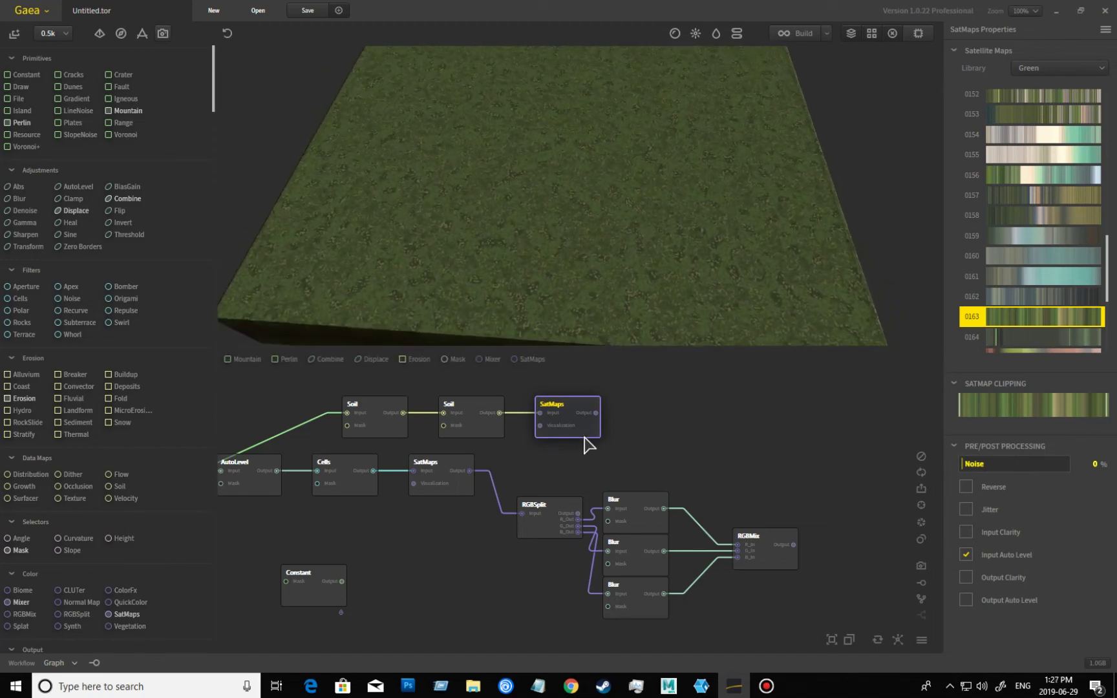
pyautogui.moveTo(571, 421); pyautogui.dragTo(768, 508)
pyautogui.moveTo(819, 591); pyautogui.dragTo(727, 477)
# - Add a Mixer combining SatMaps and RGBMix and set its blend method to Multiply
pyautogui.click(921, 616)
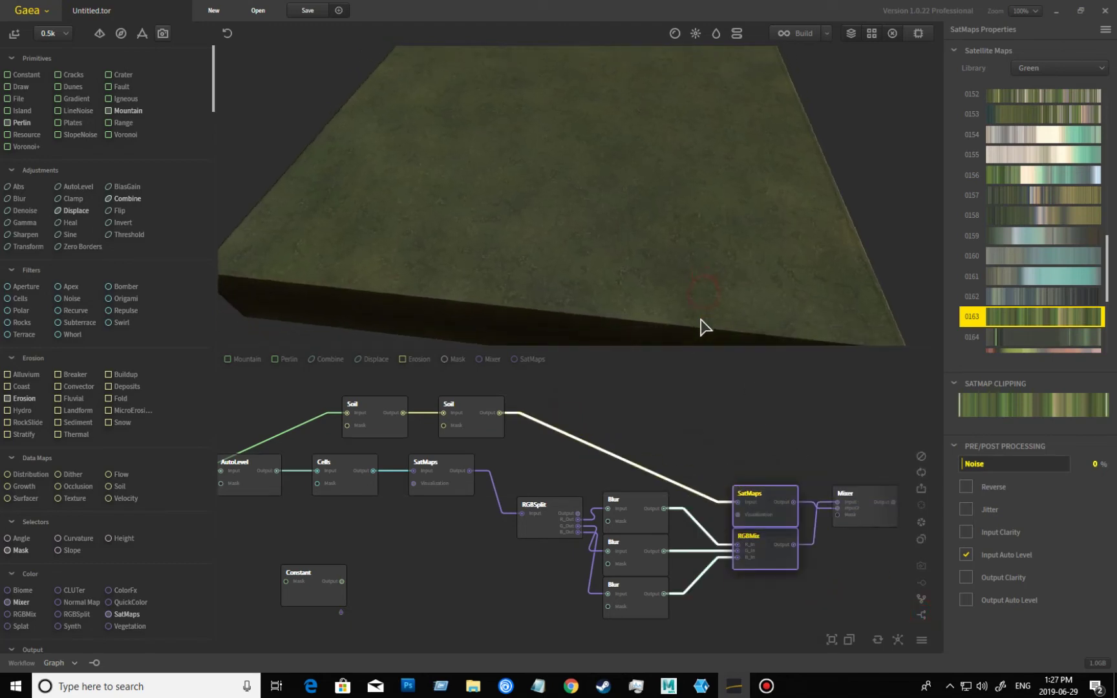
pyautogui.click(866, 510)
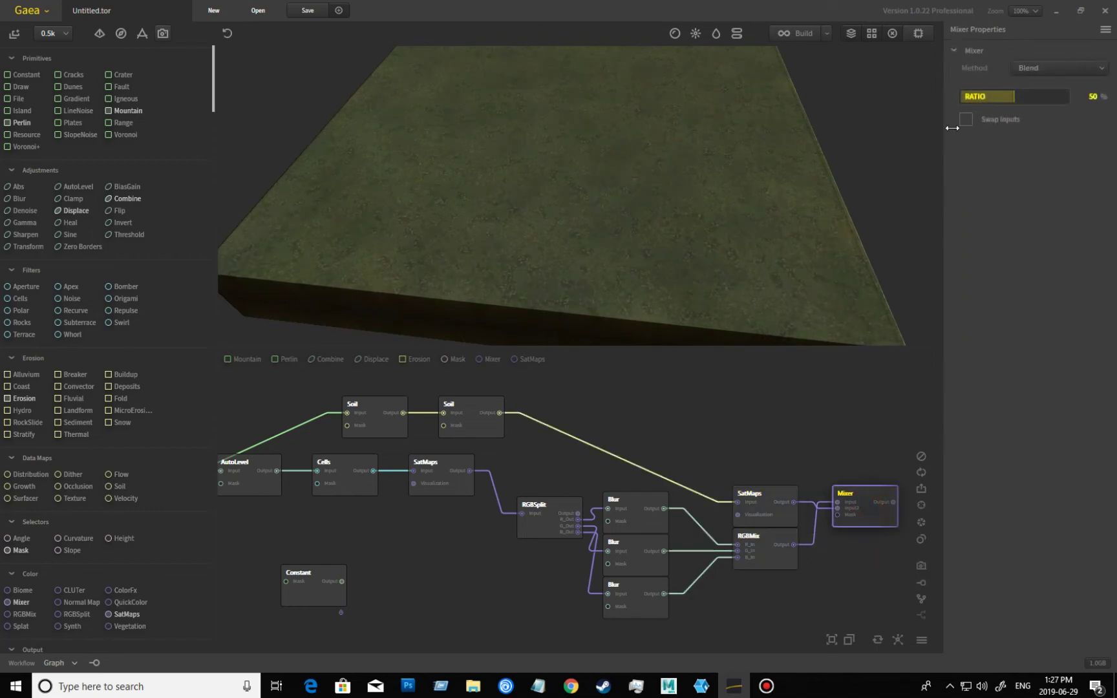
pyautogui.click(1050, 72)
pyautogui.click(969, 99)
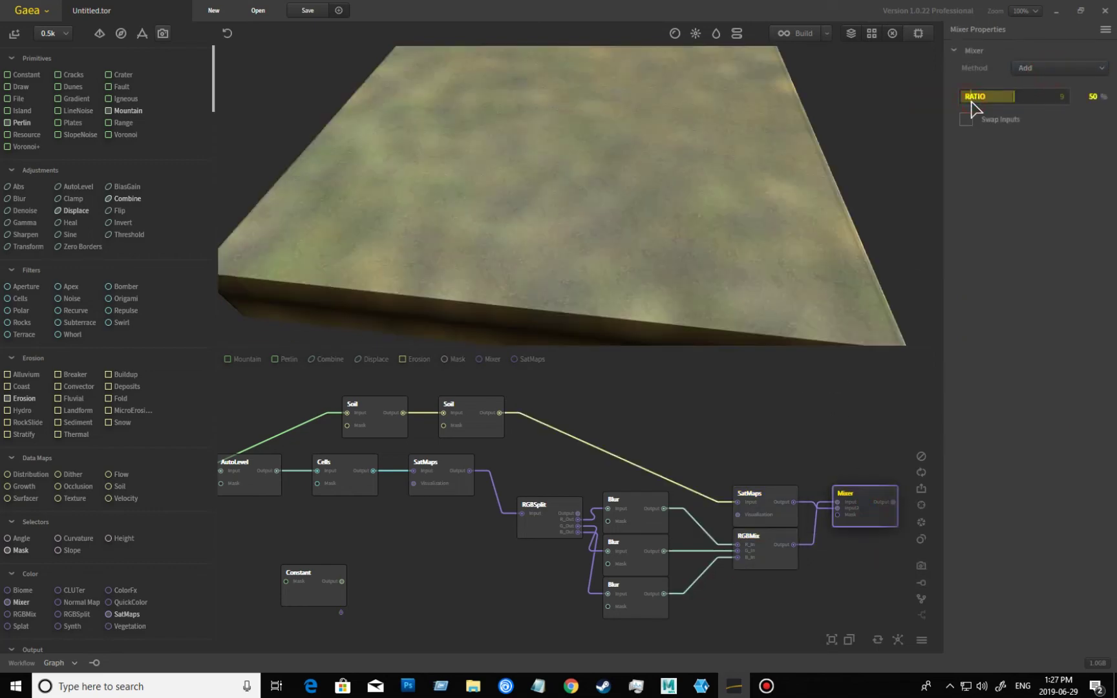
pyautogui.press('Down')
pyautogui.press('Down')
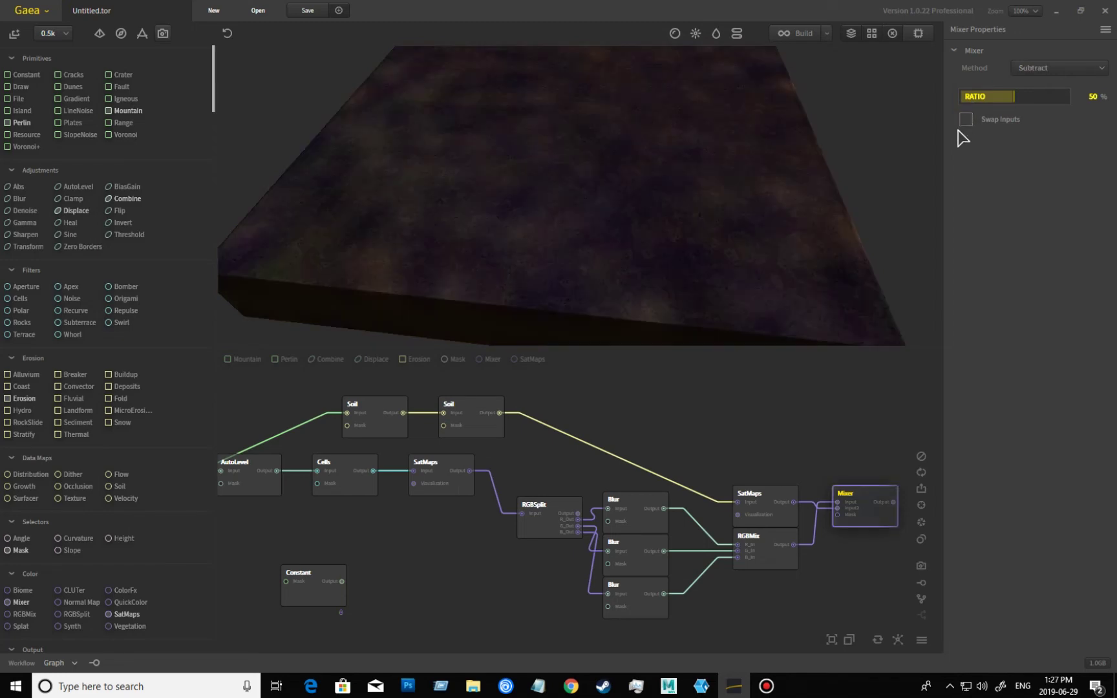
# - Turn on Swap Inputs and raise the Mixer ratio to about 74%
pyautogui.click(979, 96)
pyautogui.moveTo(979, 96); pyautogui.dragTo(1026, 96)
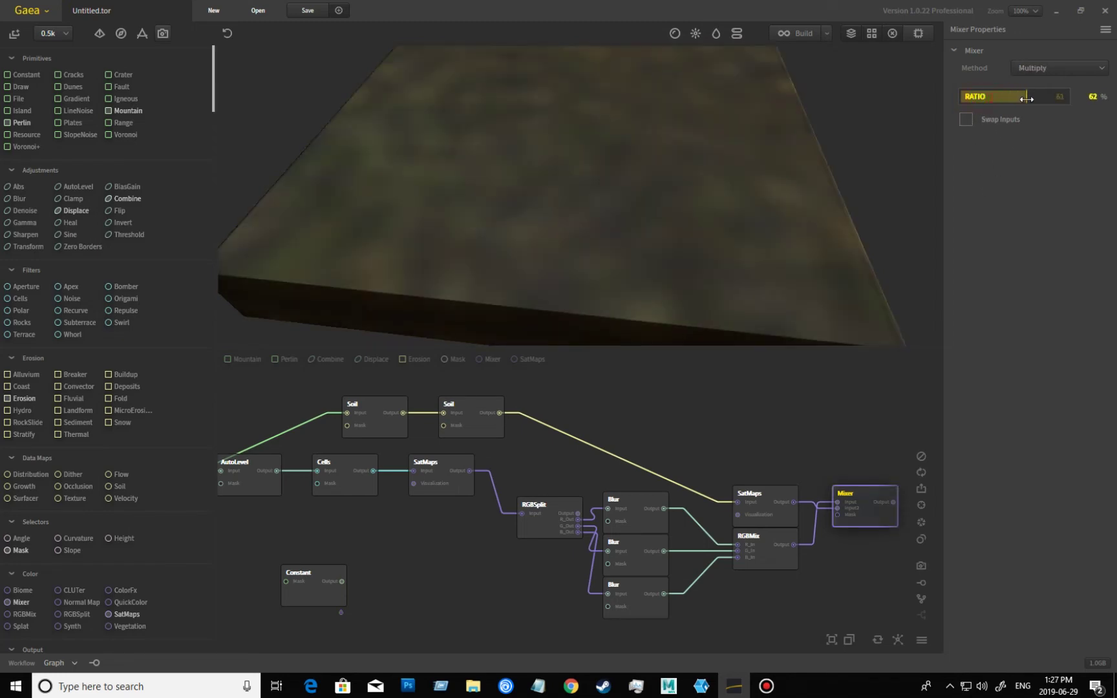
pyautogui.click(966, 119)
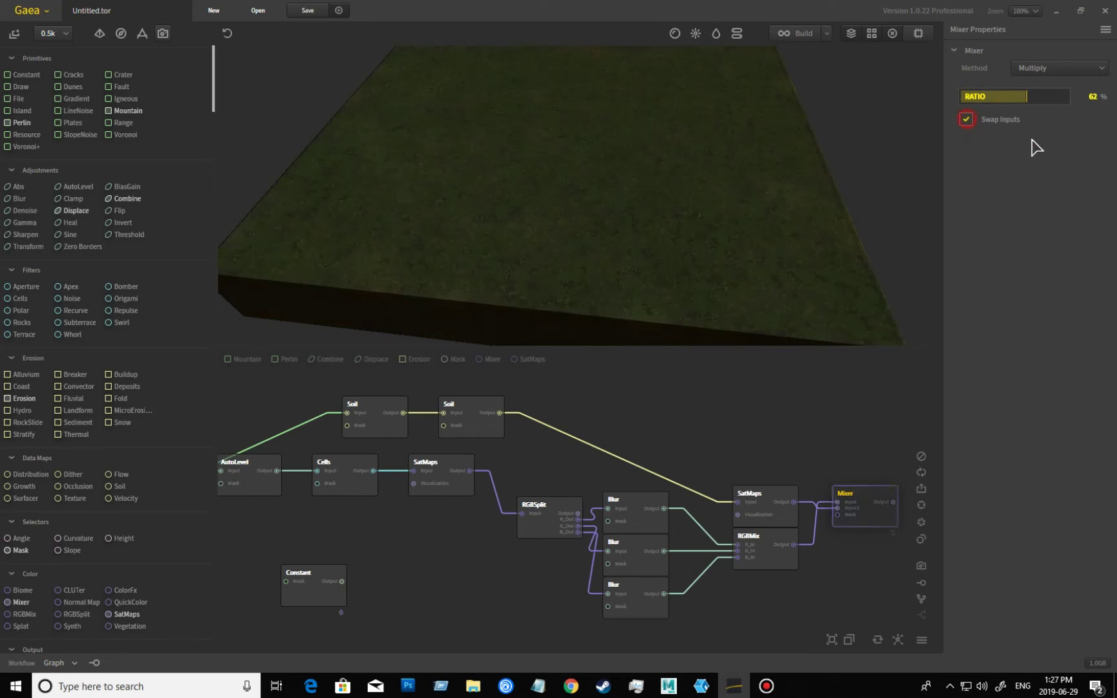
pyautogui.click(1016, 96)
pyautogui.moveTo(1016, 97); pyautogui.dragTo(1037, 96)
pyautogui.moveTo(730, 210); pyautogui.dragTo(655, 242)
pyautogui.moveTo(656, 241); pyautogui.dragTo(735, 216)
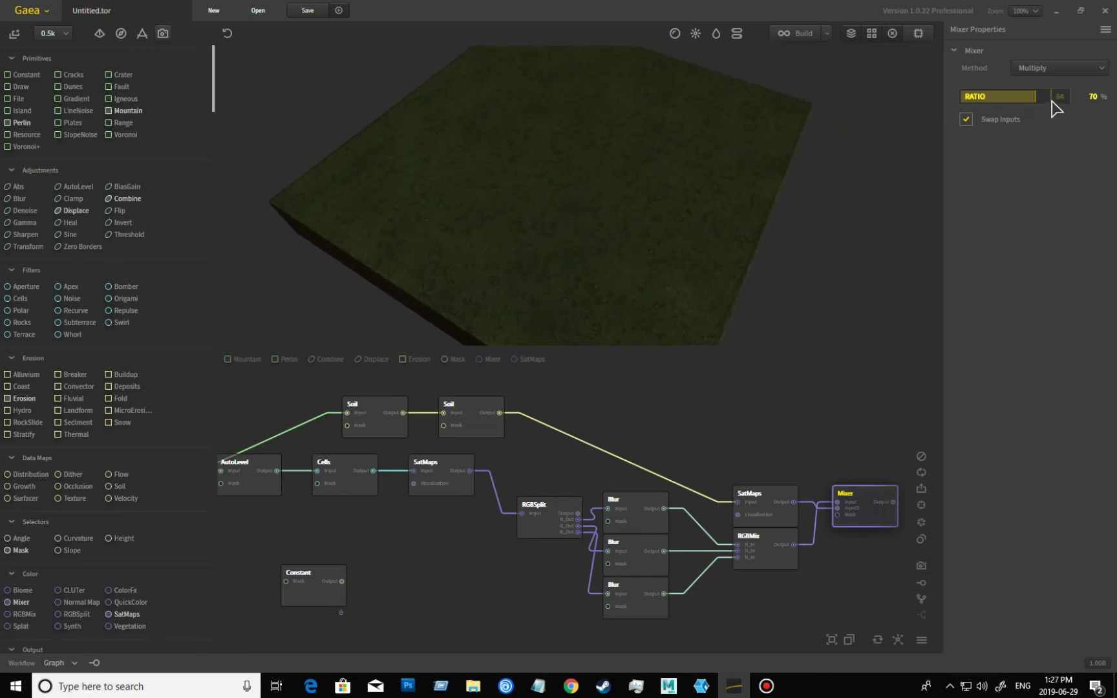
pyautogui.click(1052, 97)
pyautogui.moveTo(762, 458); pyautogui.dragTo(651, 445)
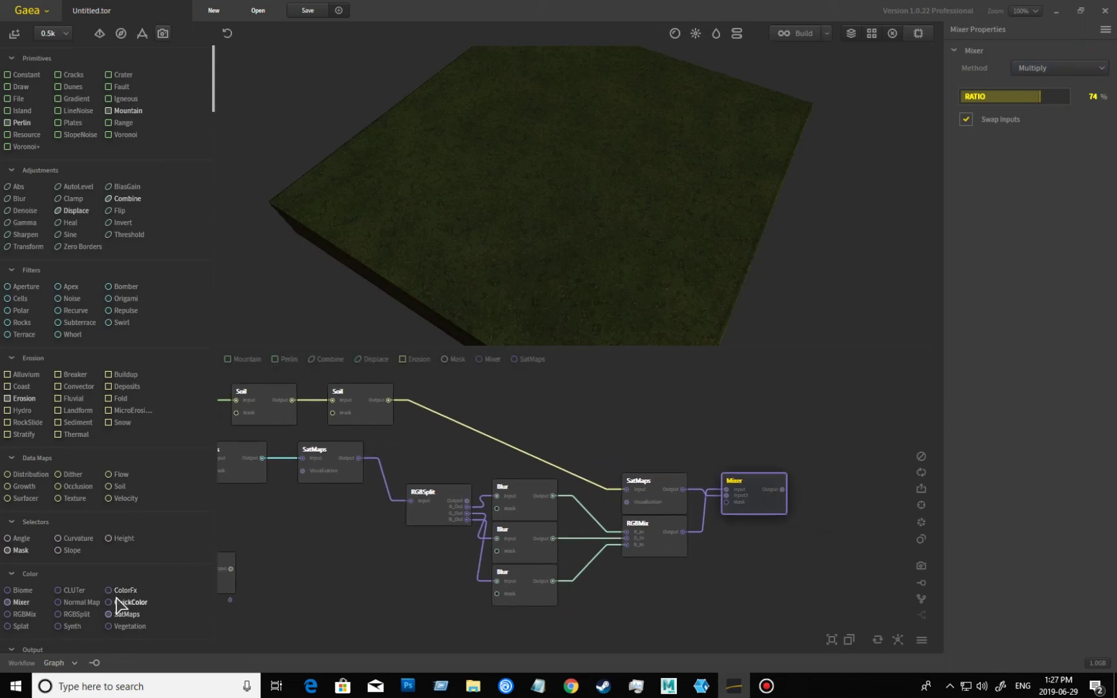
pyautogui.moveTo(119, 590); pyautogui.dragTo(751, 480)
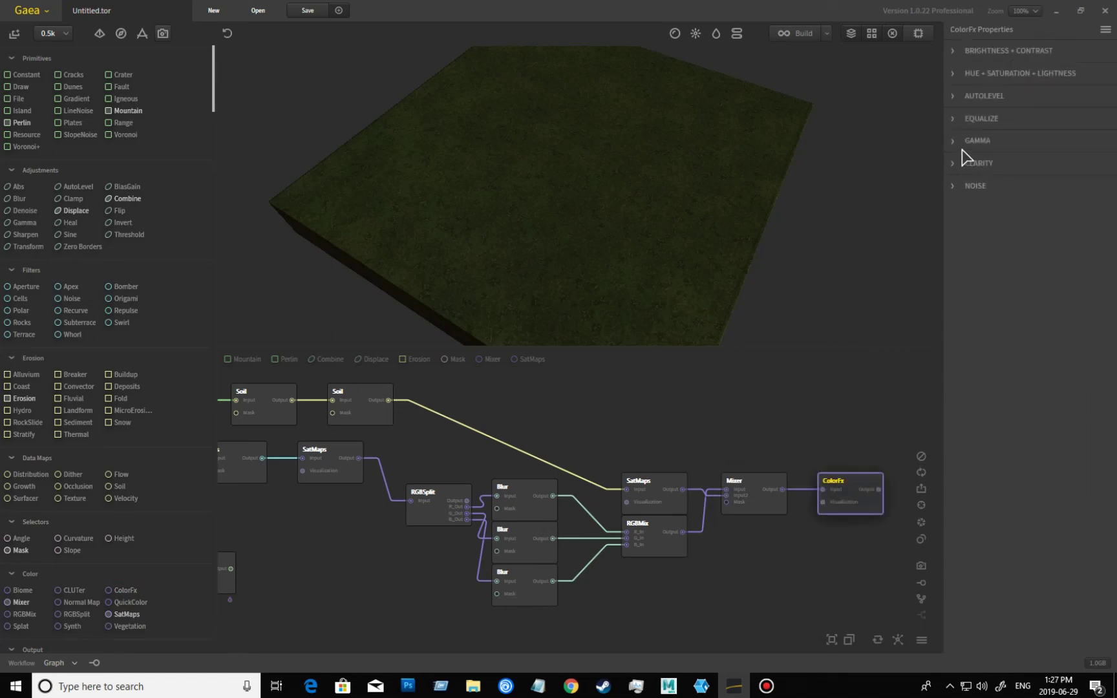
pyautogui.click(957, 142)
pyautogui.click(965, 159)
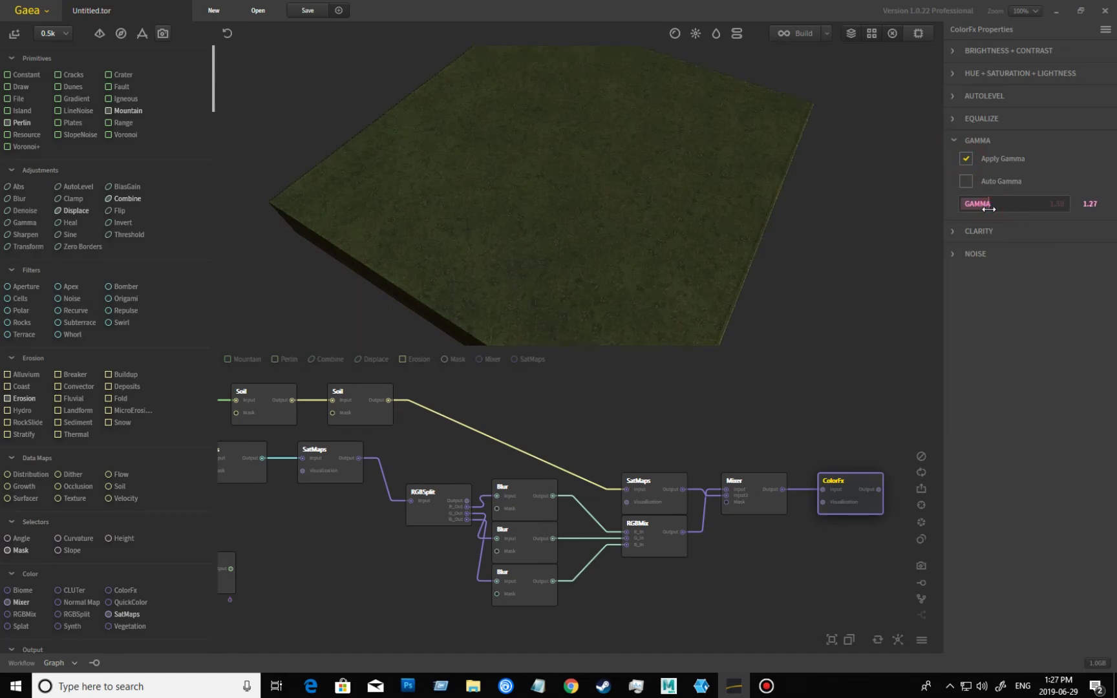
pyautogui.click(668, 498)
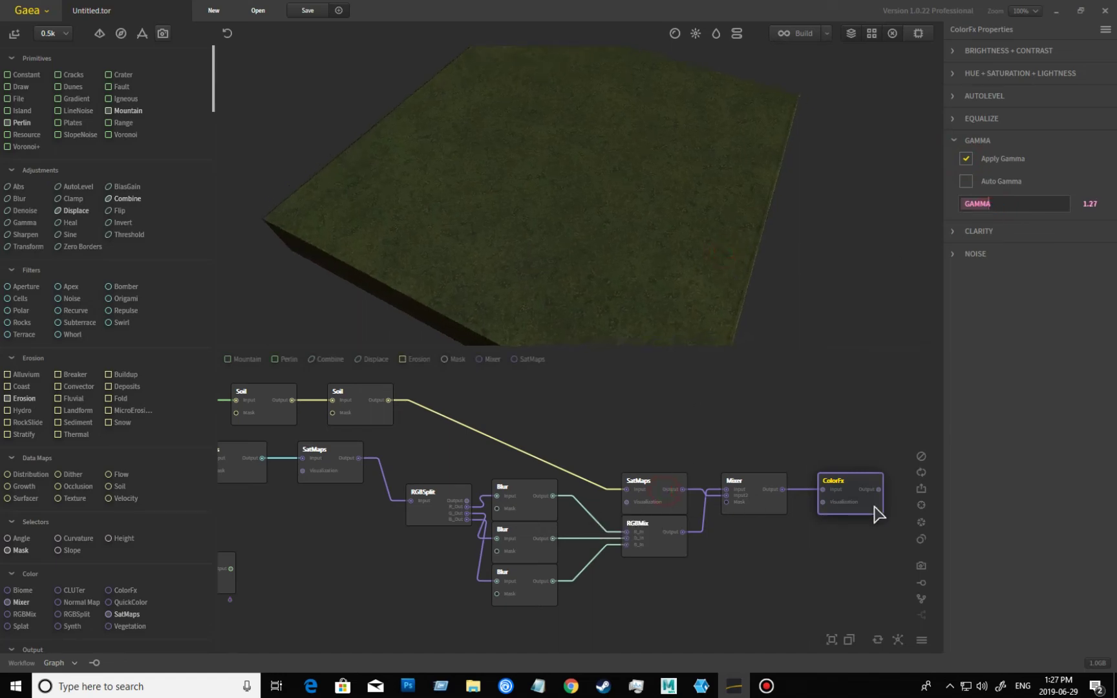
pyautogui.click(866, 503)
pyautogui.moveTo(674, 315); pyautogui.dragTo(598, 266)
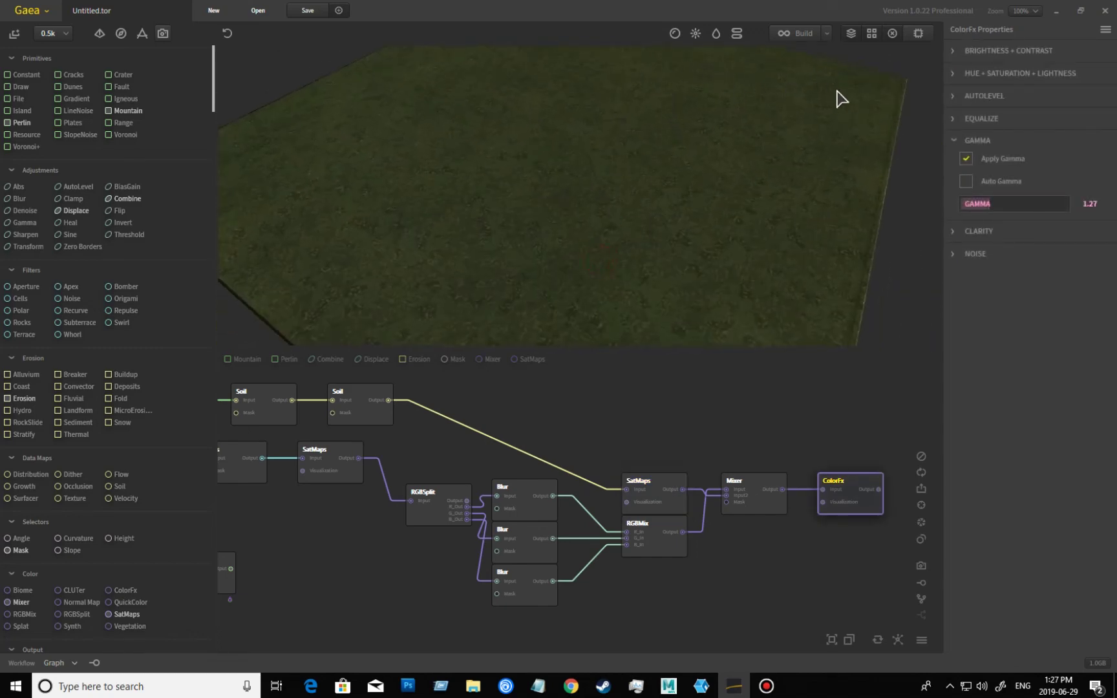
pyautogui.moveTo(434, 266); pyautogui.dragTo(513, 299)
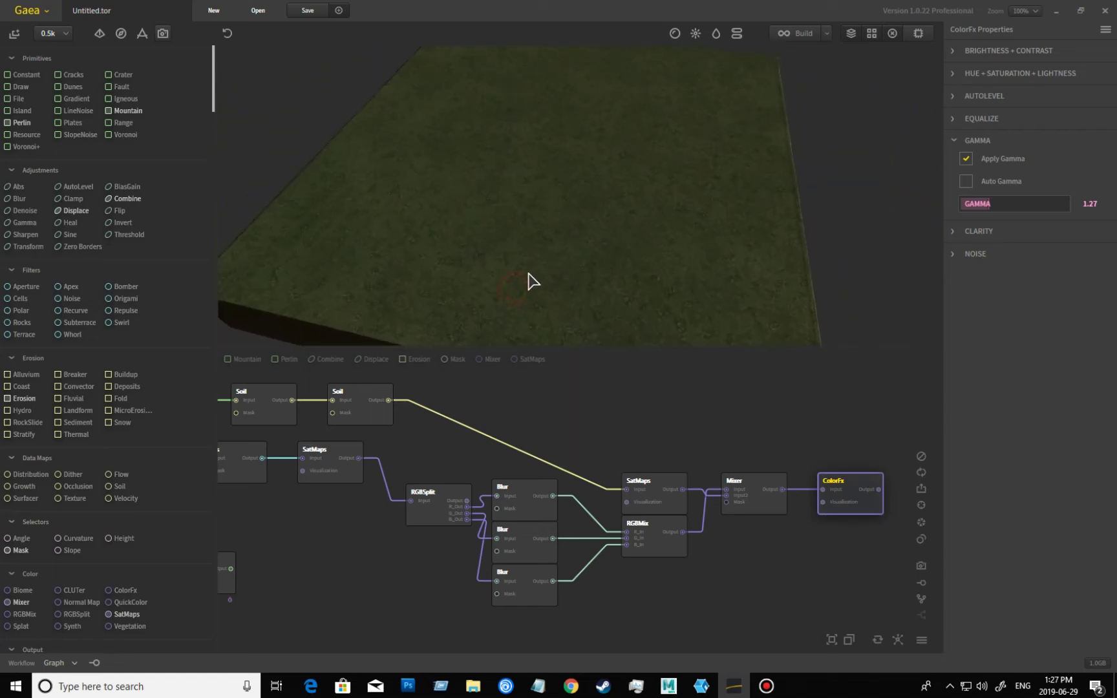
pyautogui.moveTo(440, 253); pyautogui.dragTo(648, 192)
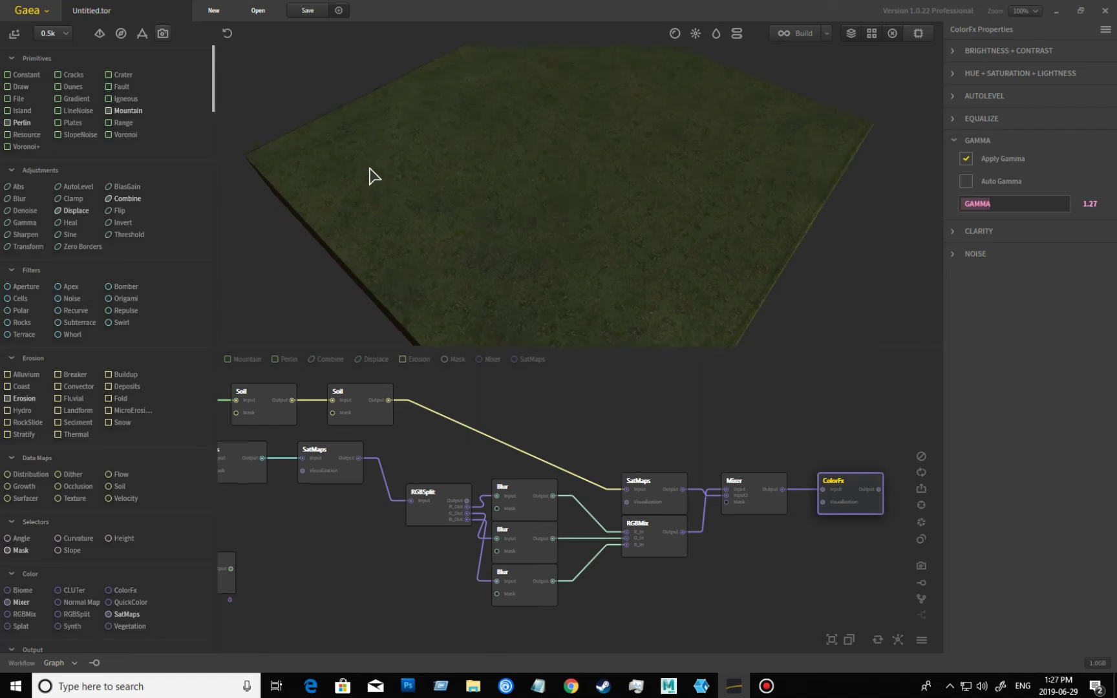
pyautogui.moveTo(651, 283); pyautogui.dragTo(680, 302)
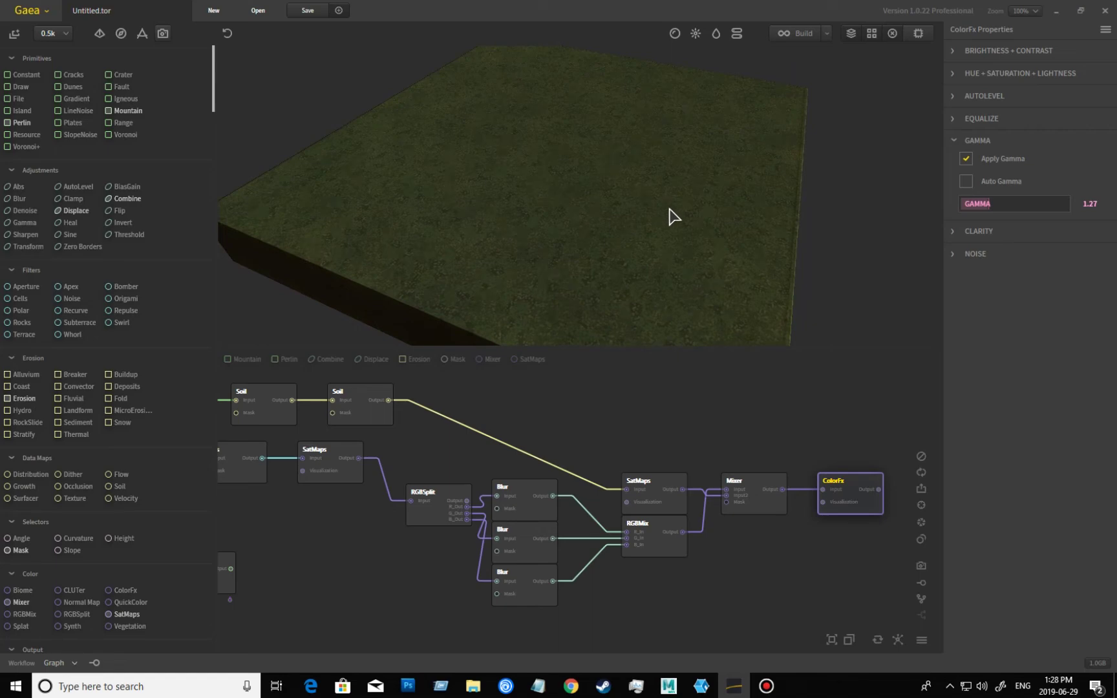
pyautogui.moveTo(679, 230); pyautogui.dragTo(665, 336)
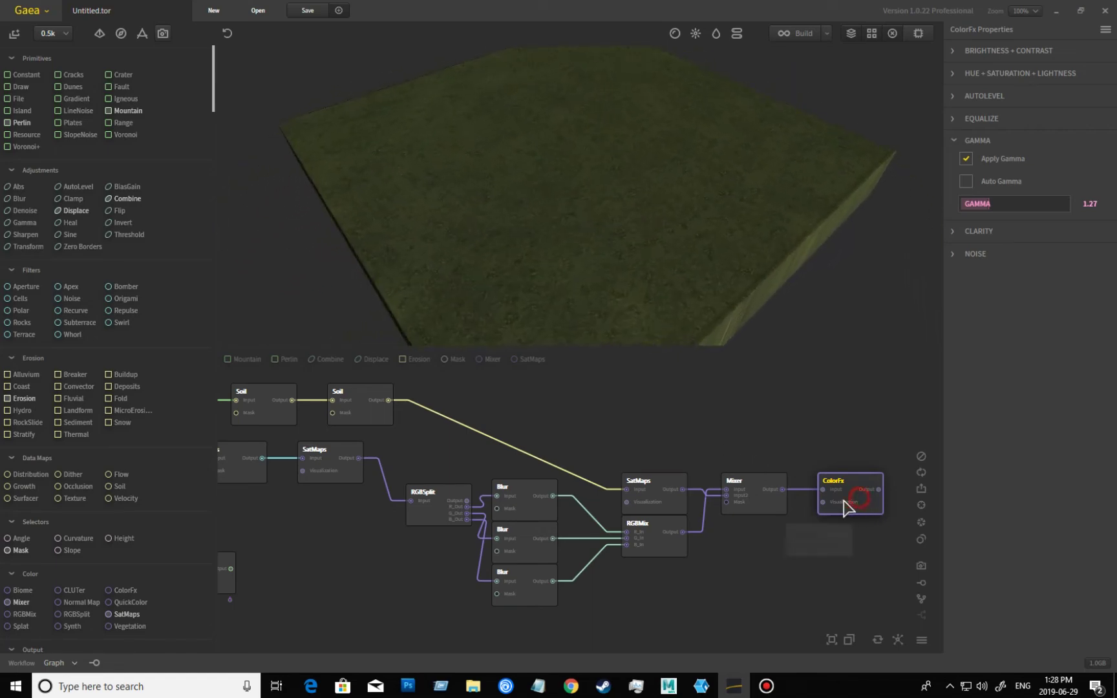
# - Enable Apply HSL in ColorFx's Hue + Saturation + Lightness settings and compare with SatMaps
pyautogui.click(954, 75)
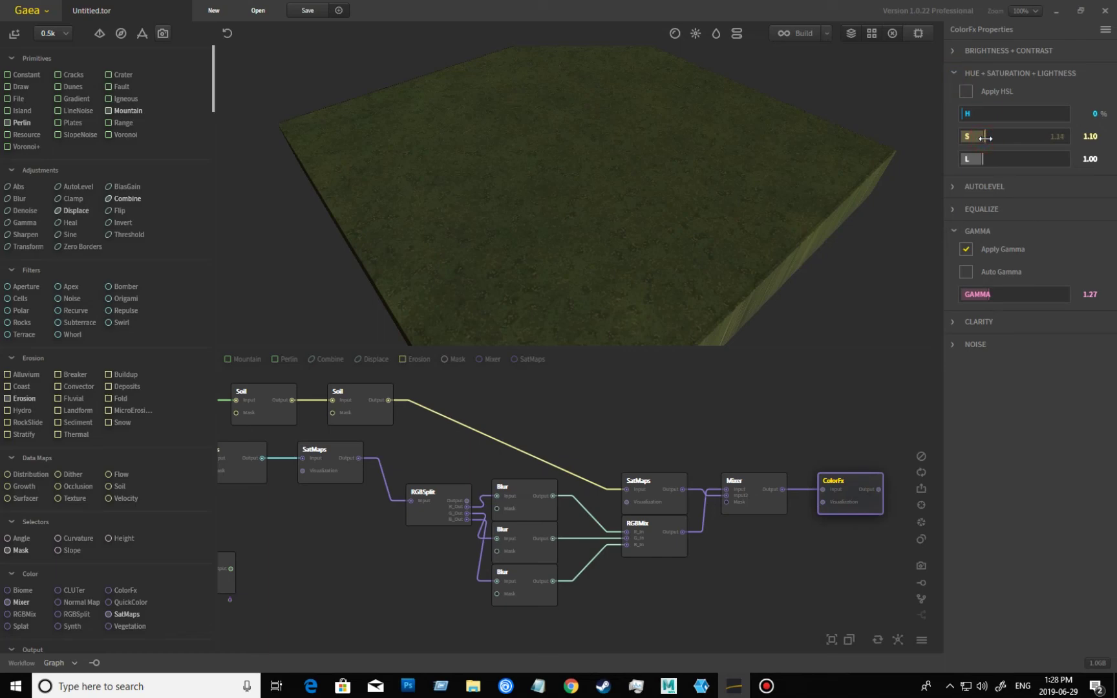
pyautogui.click(965, 91)
pyautogui.click(655, 484)
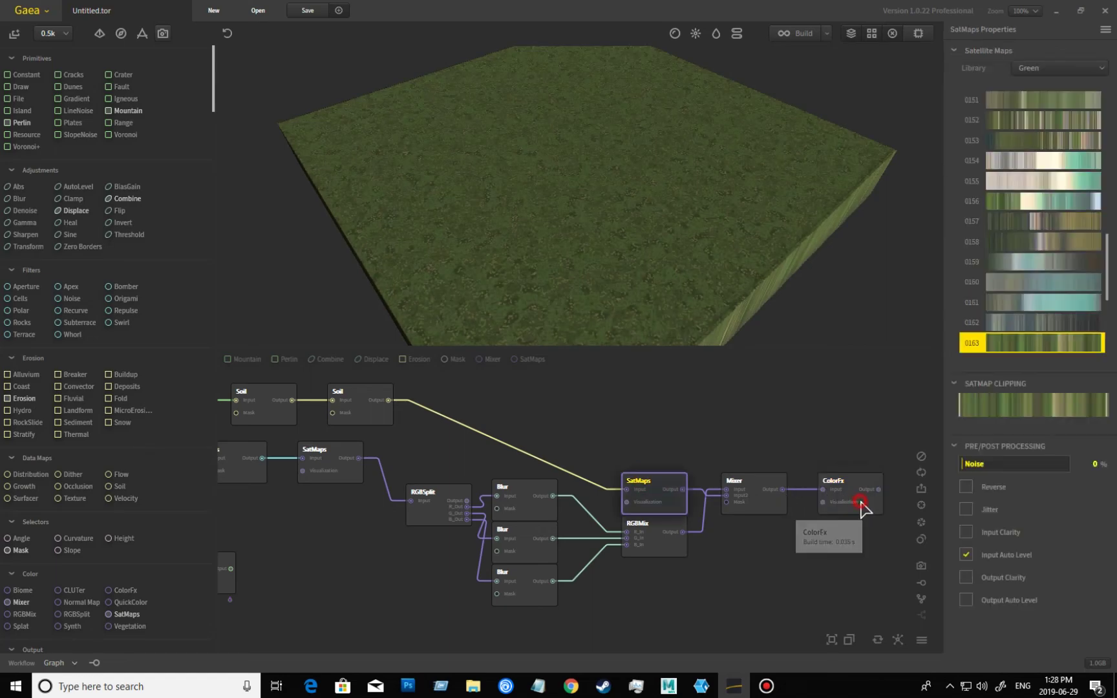
pyautogui.click(862, 506)
# - Compare SatMaps and ColorFx outputs from several terrain angles, then reveal the Soil and SatMaps nodes
pyautogui.moveTo(690, 309); pyautogui.dragTo(756, 305)
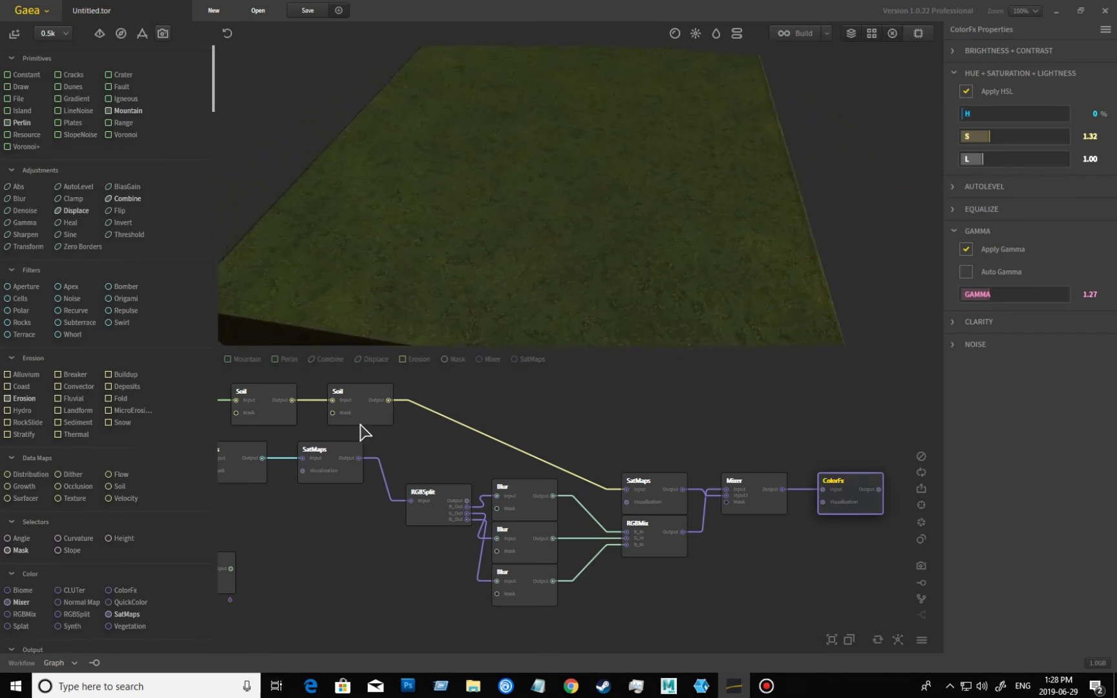
pyautogui.click(665, 498)
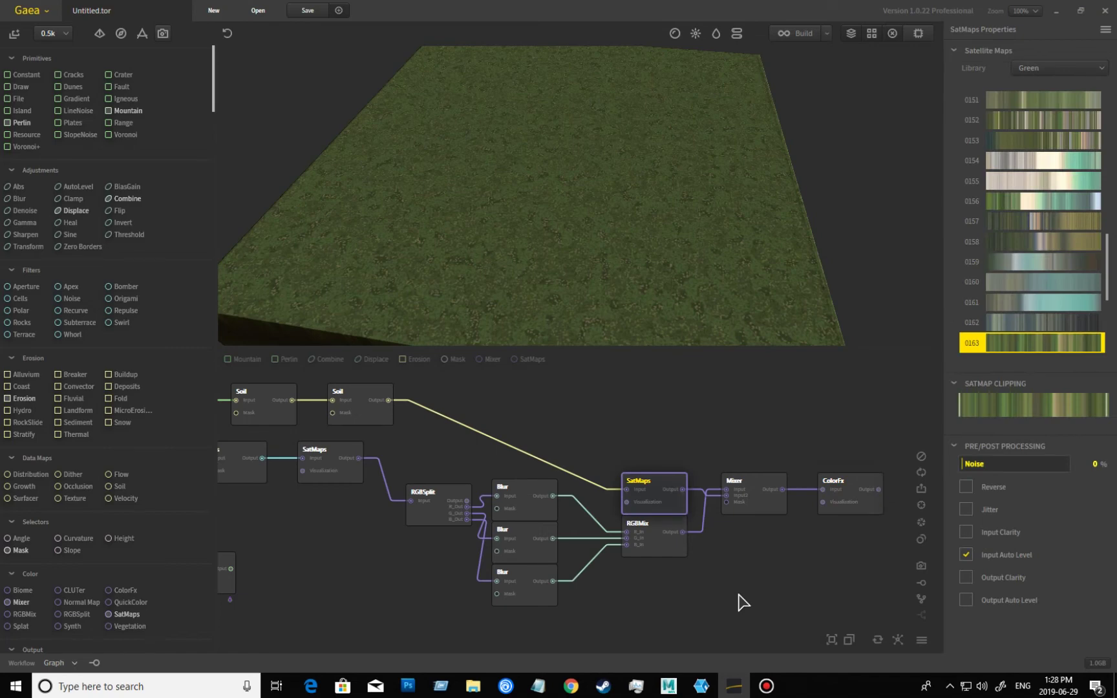
pyautogui.moveTo(622, 308); pyautogui.dragTo(605, 323)
pyautogui.scroll(-5, 604, 323)
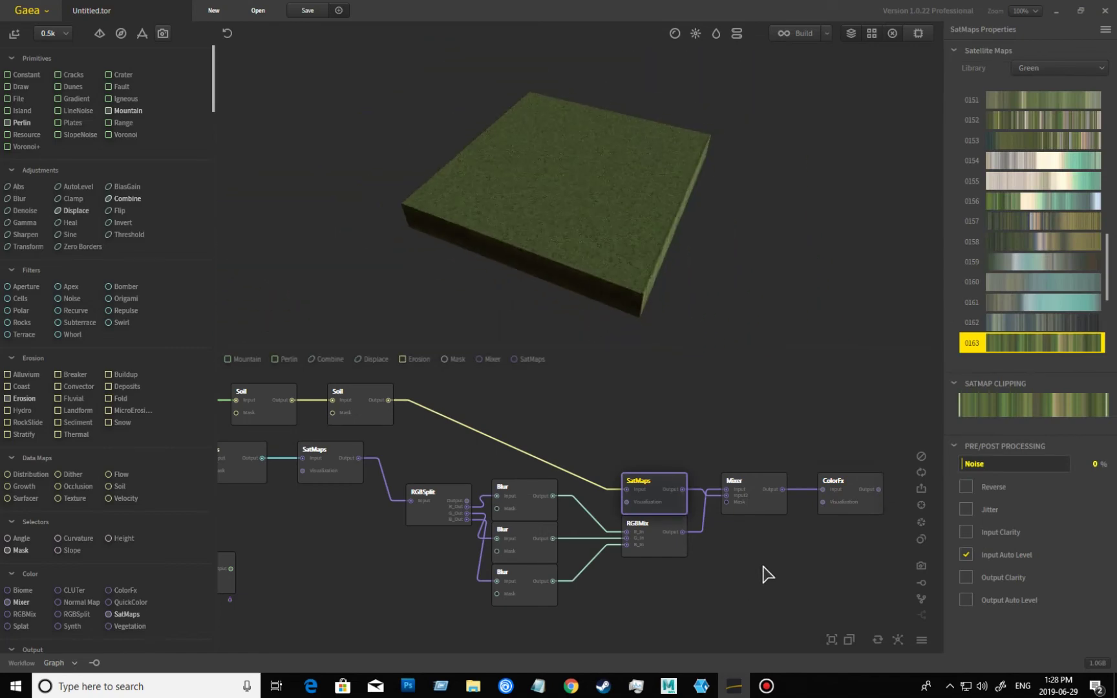
pyautogui.moveTo(766, 576); pyautogui.dragTo(707, 542, button='middle')
pyautogui.click(739, 501)
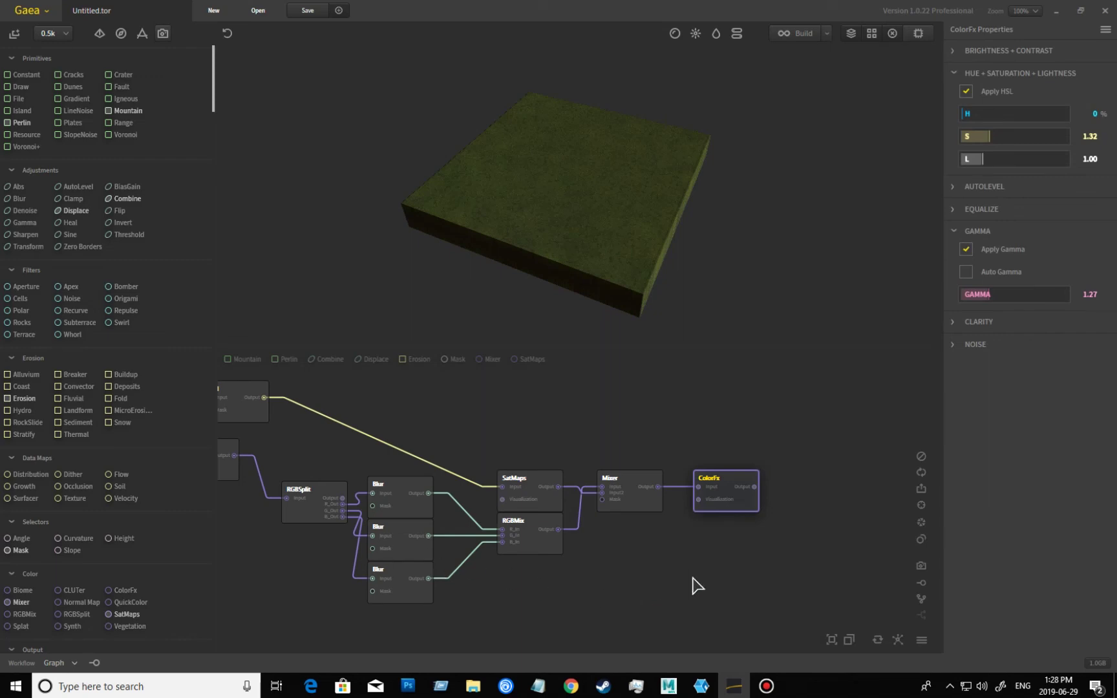
pyautogui.moveTo(653, 232); pyautogui.dragTo(632, 222)
pyautogui.moveTo(460, 443); pyautogui.dragTo(618, 436, button='middle')
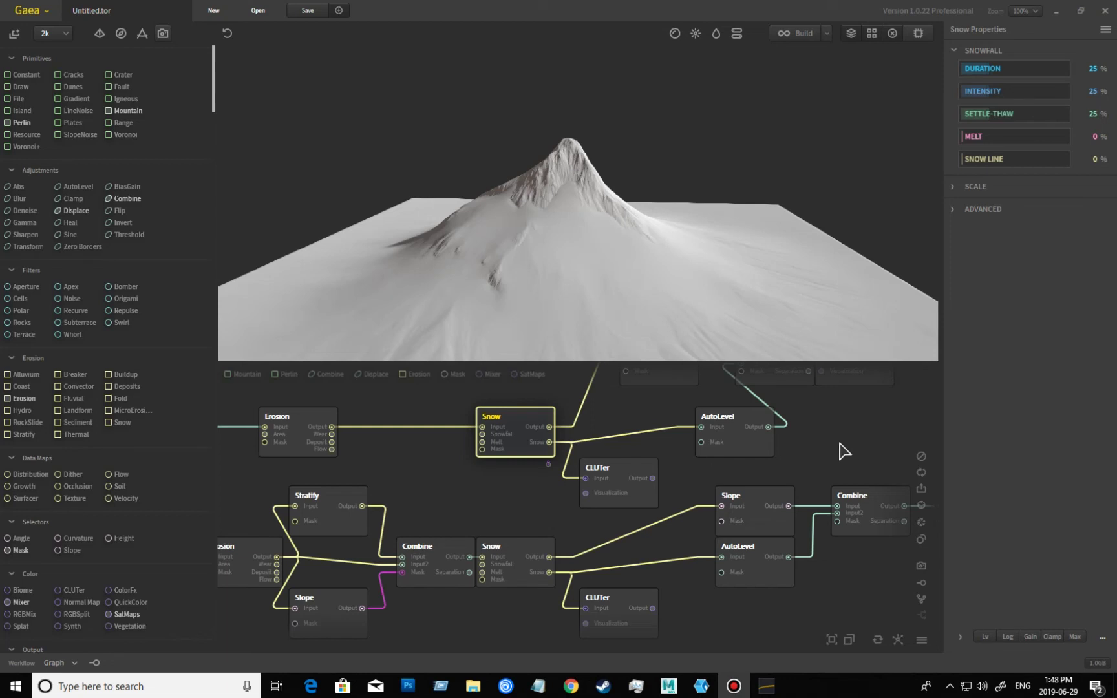
# - Pan the graph to show the Snow branch with its Slope, AutoLevel, Combine and CLUTer nodes
pyautogui.moveTo(847, 449); pyautogui.dragTo(771, 494, button='middle')
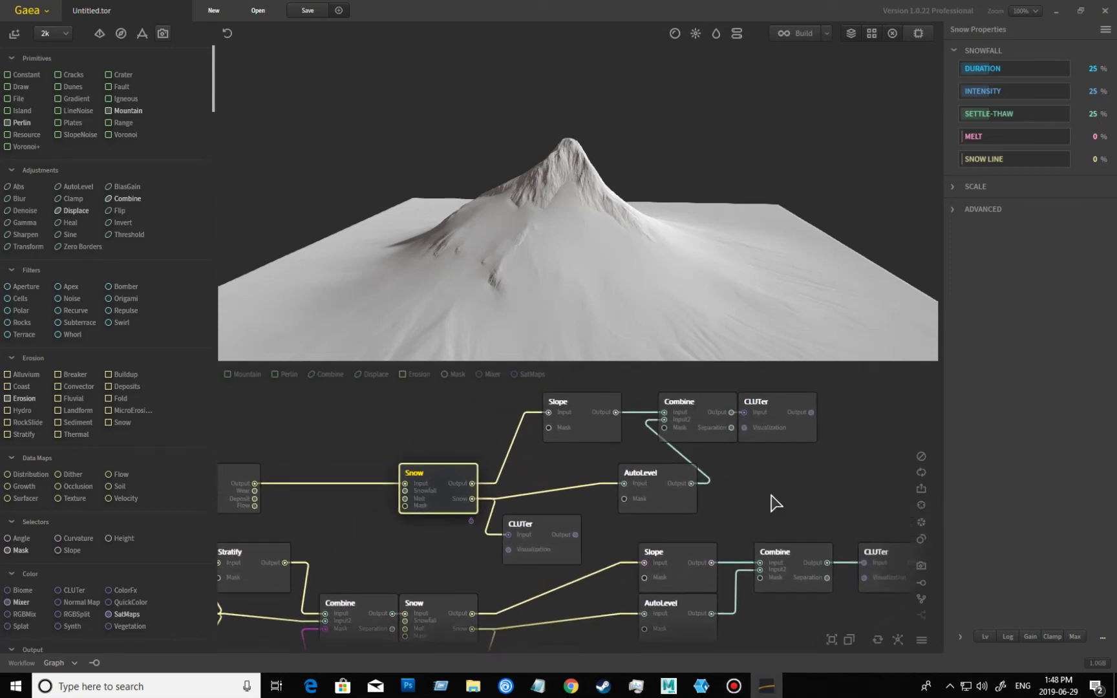
pyautogui.moveTo(746, 504); pyautogui.dragTo(788, 473, button='middle')
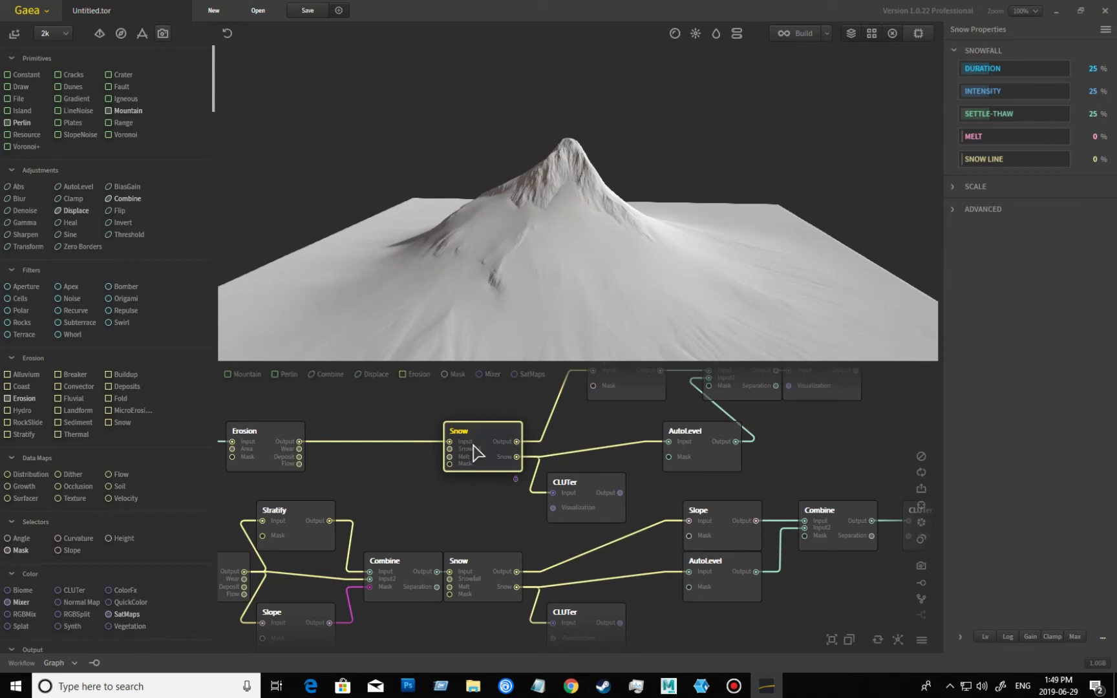
# - Preview the CLUTer's blue-snow, red-rock mountain and move AutoLevel beneath the Slope node
pyautogui.moveTo(597, 424); pyautogui.dragTo(590, 431, button='middle')
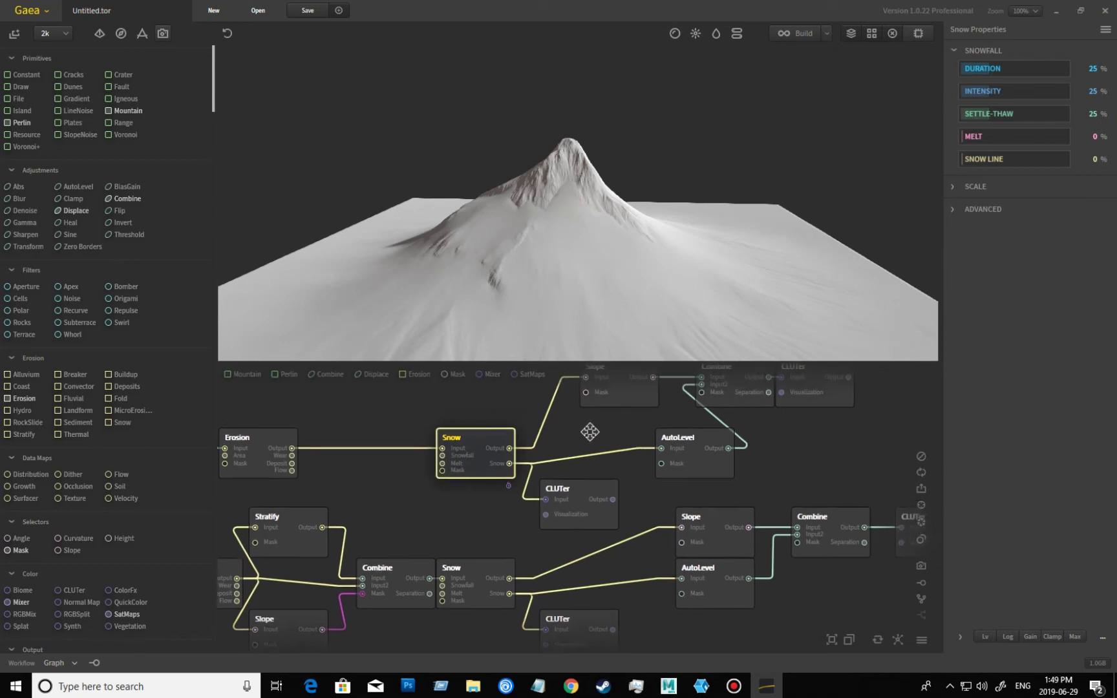
pyautogui.click(572, 502)
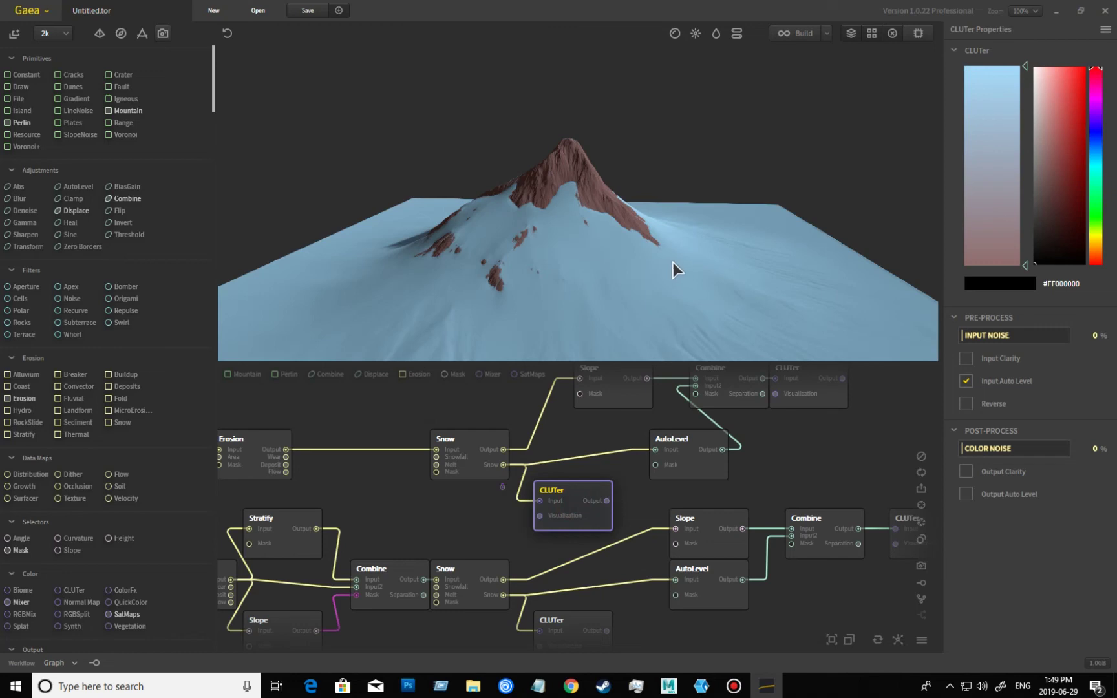
pyautogui.moveTo(599, 270)
pyautogui.mouseDown()
pyautogui.moveTo(543, 275)
pyautogui.moveTo(521, 240)
pyautogui.moveTo(458, 240)
pyautogui.moveTo(541, 278)
pyautogui.moveTo(596, 285)
pyautogui.mouseUp()
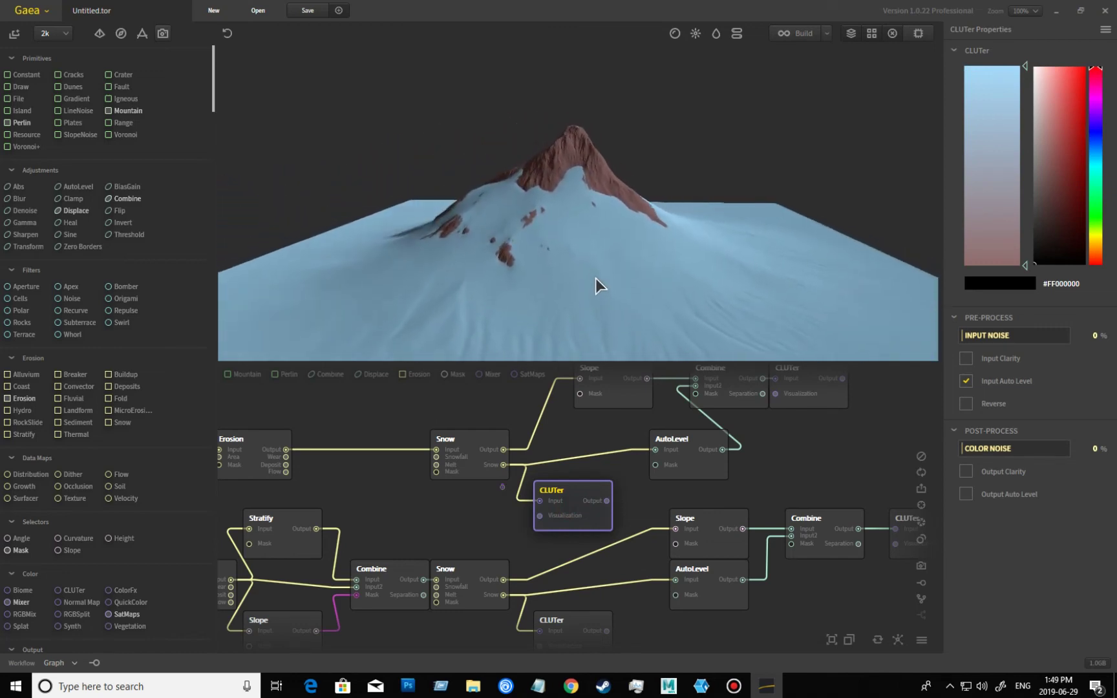
pyautogui.moveTo(596, 277)
pyautogui.mouseDown()
pyautogui.moveTo(474, 260)
pyautogui.moveTo(527, 281)
pyautogui.moveTo(590, 286)
pyautogui.mouseUp()
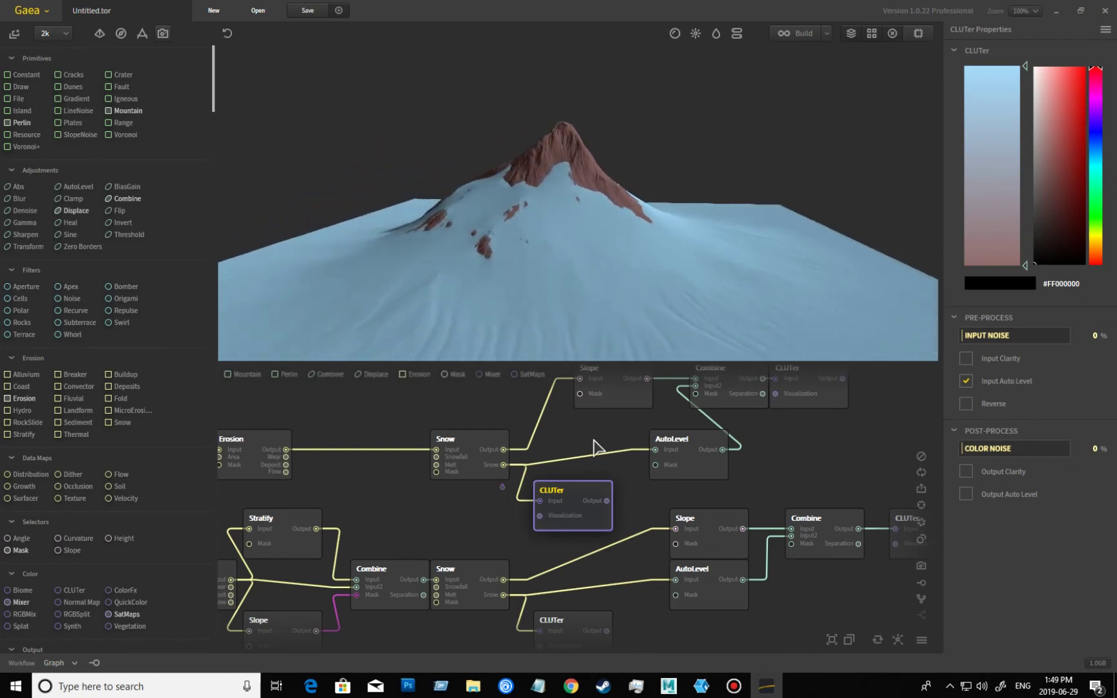
pyautogui.moveTo(596, 445); pyautogui.dragTo(501, 490, button='middle')
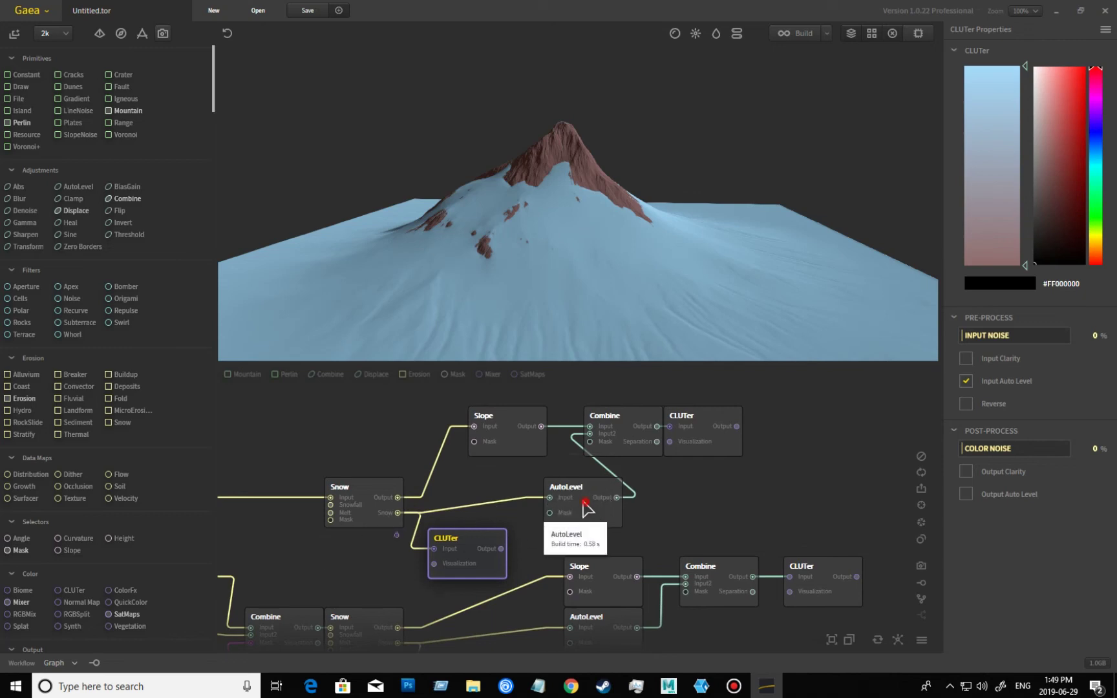
pyautogui.moveTo(557, 498); pyautogui.dragTo(480, 477)
# - Preview the Slope, Combine and following CLUTer outputs, then delete that CLUTer node
pyautogui.moveTo(585, 495); pyautogui.dragTo(594, 491, button='middle')
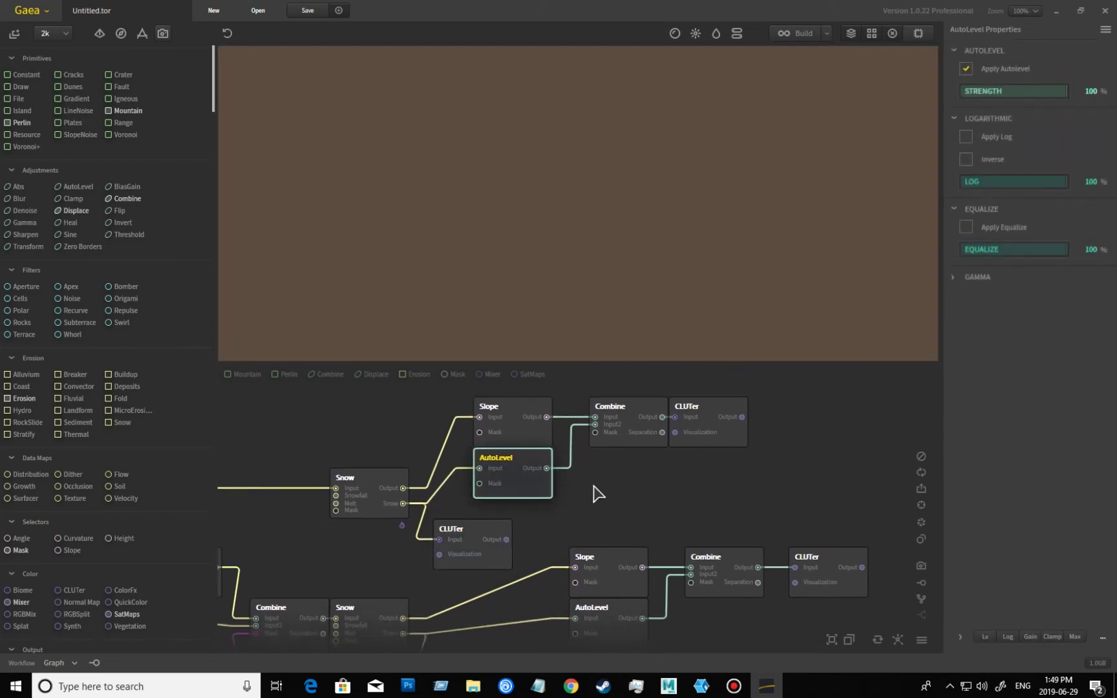
pyautogui.scroll(2, 595, 485)
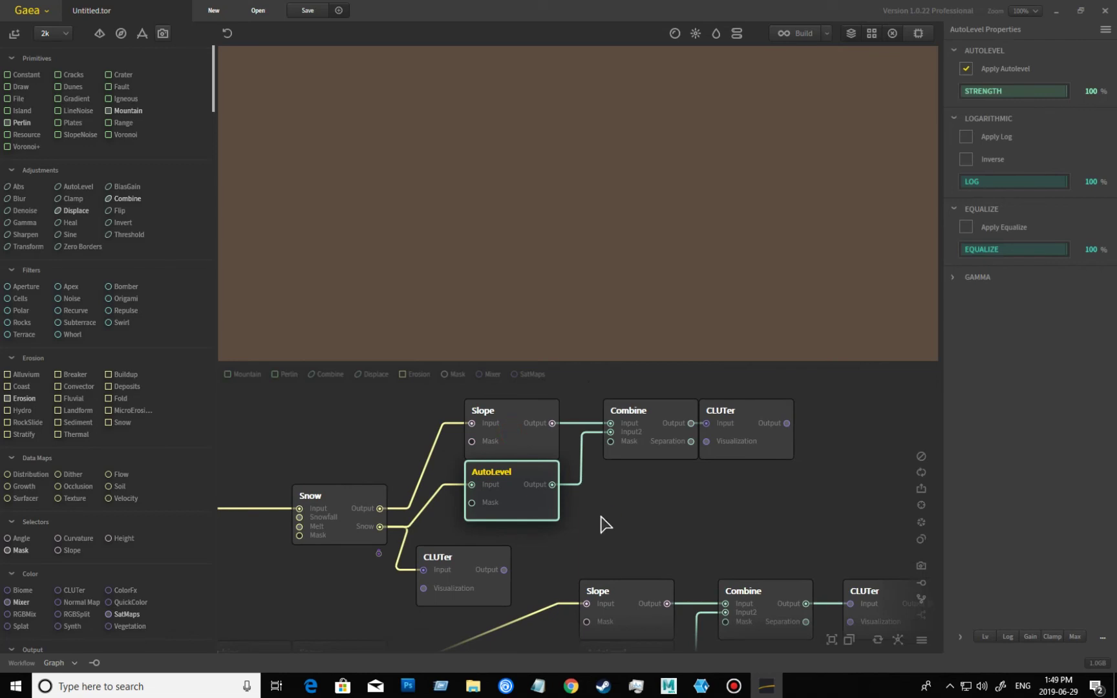
pyautogui.click(548, 445)
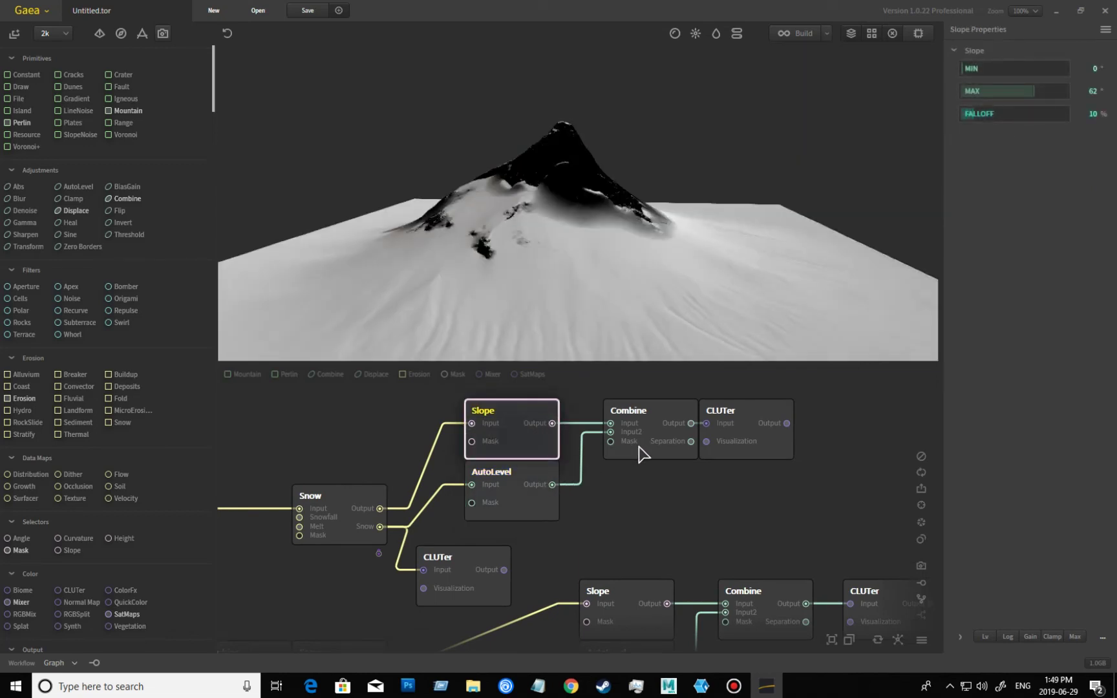
pyautogui.click(639, 451)
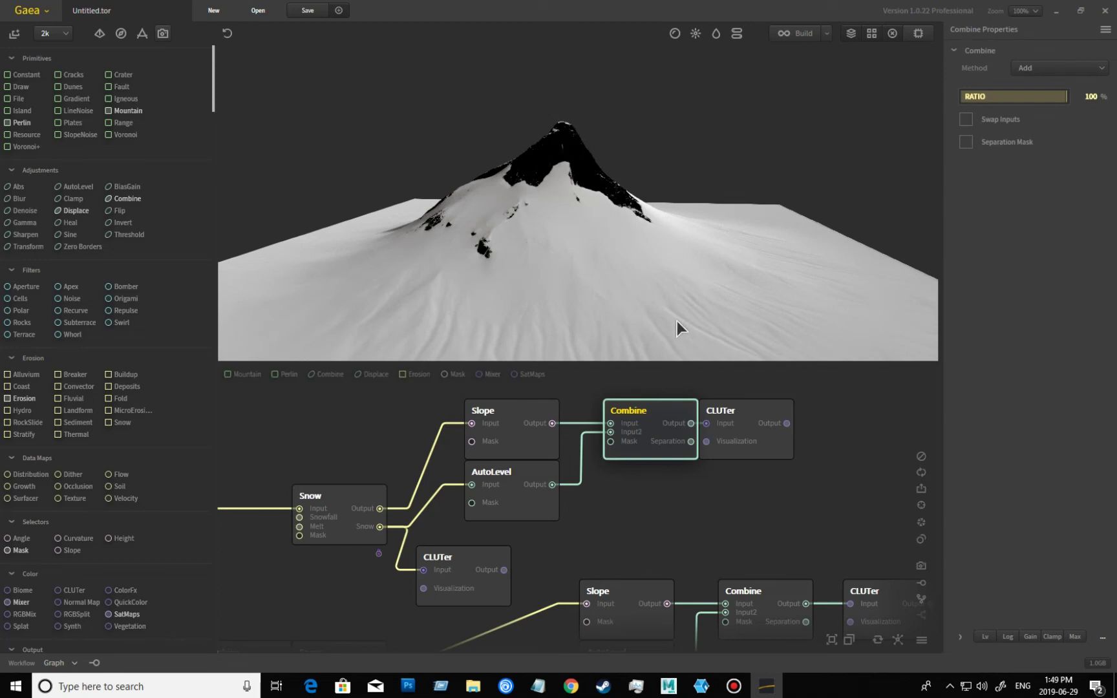
pyautogui.click(746, 420)
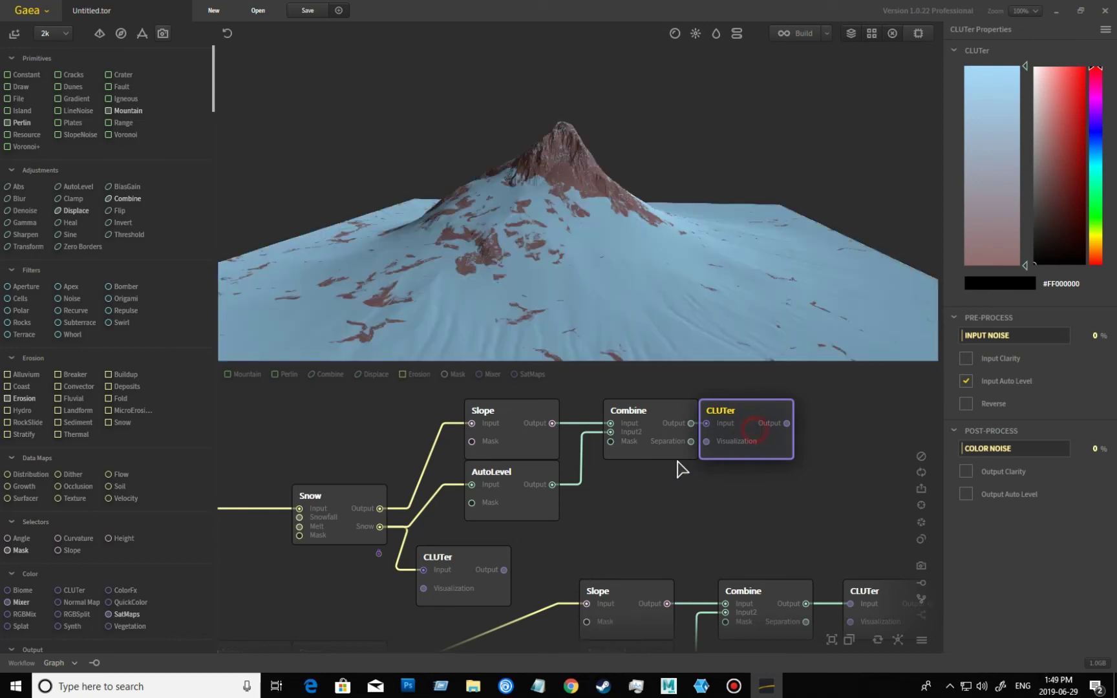
pyautogui.moveTo(743, 448); pyautogui.dragTo(762, 449)
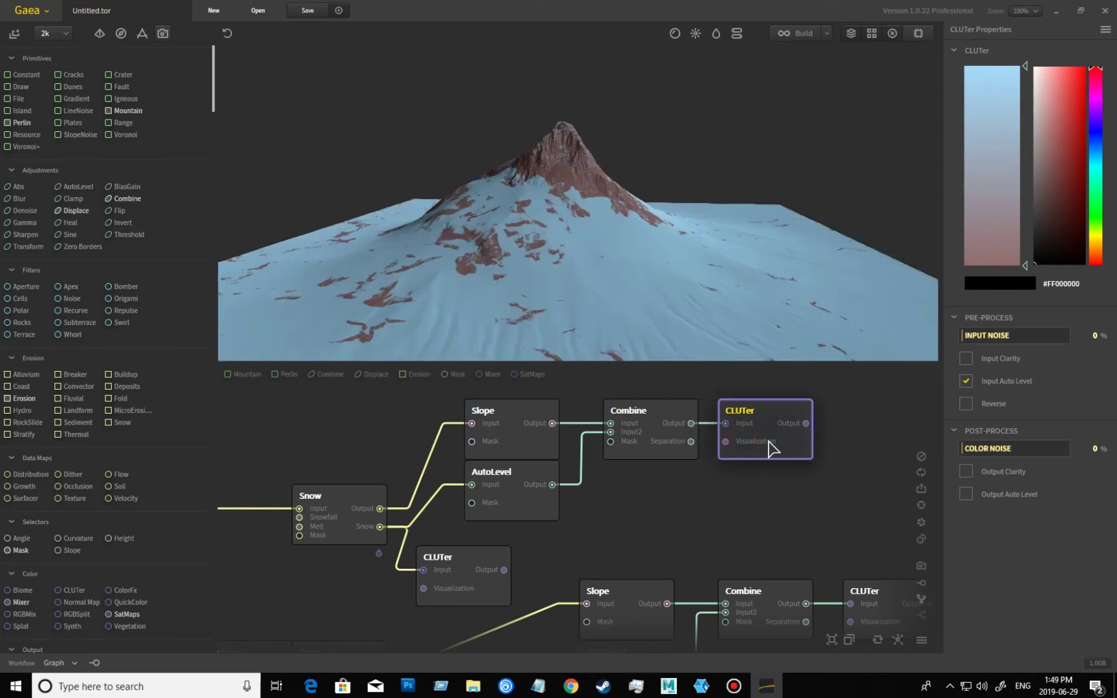
pyautogui.press('Delete')
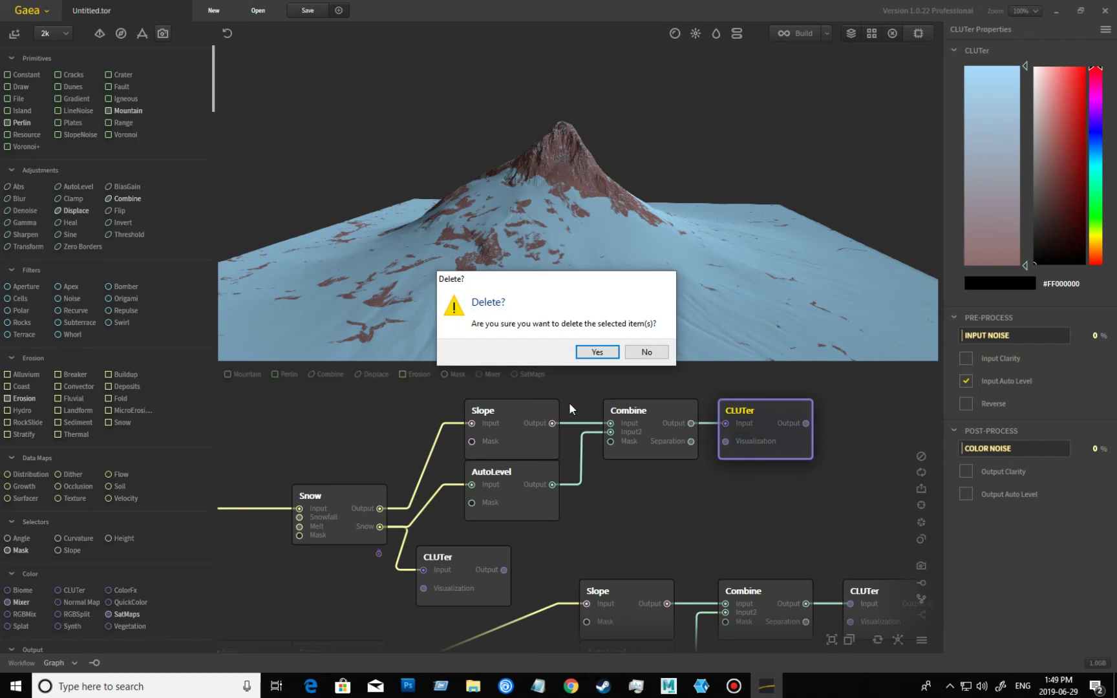
pyautogui.click(589, 352)
pyautogui.click(464, 565)
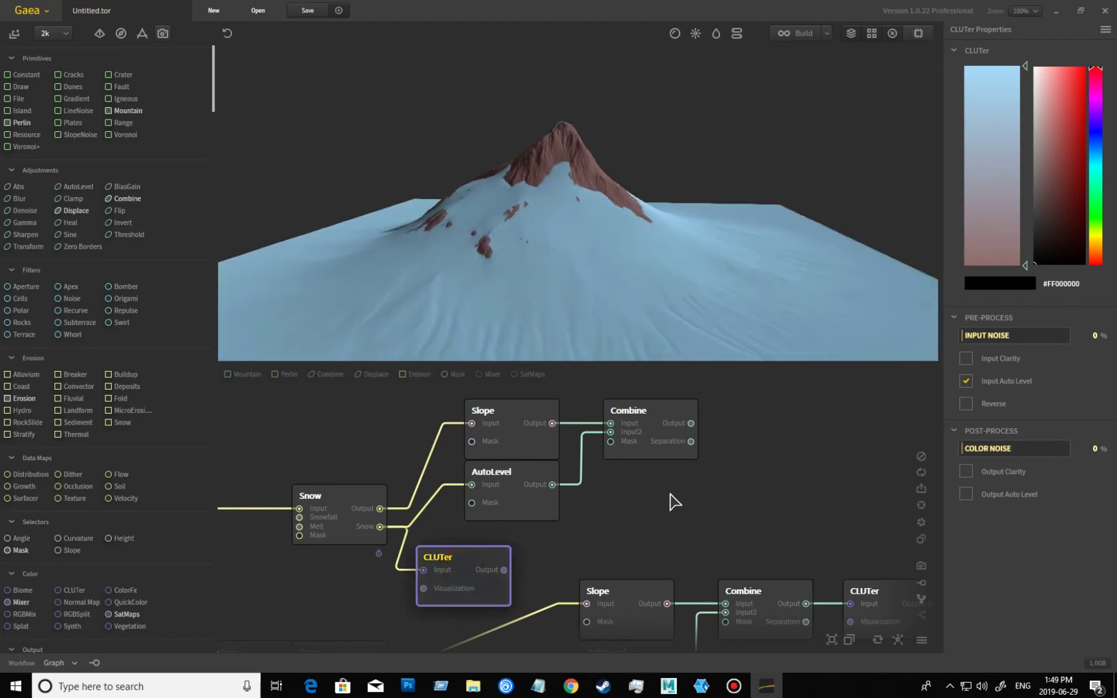
pyautogui.click(697, 490)
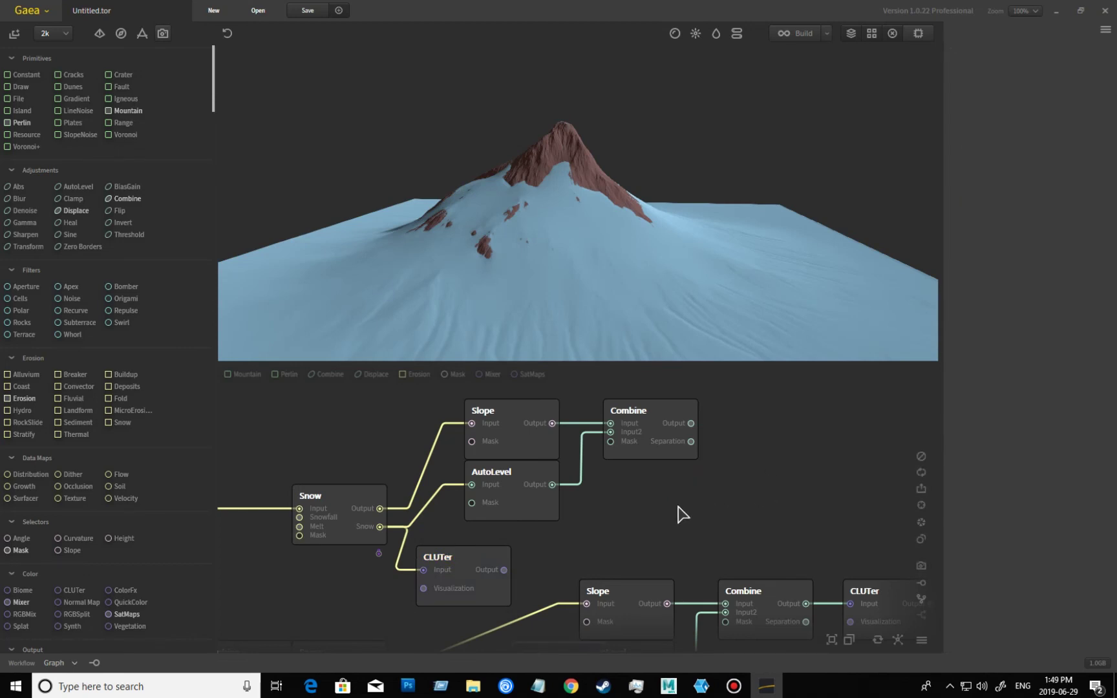
pyautogui.scroll(-2, 688, 526)
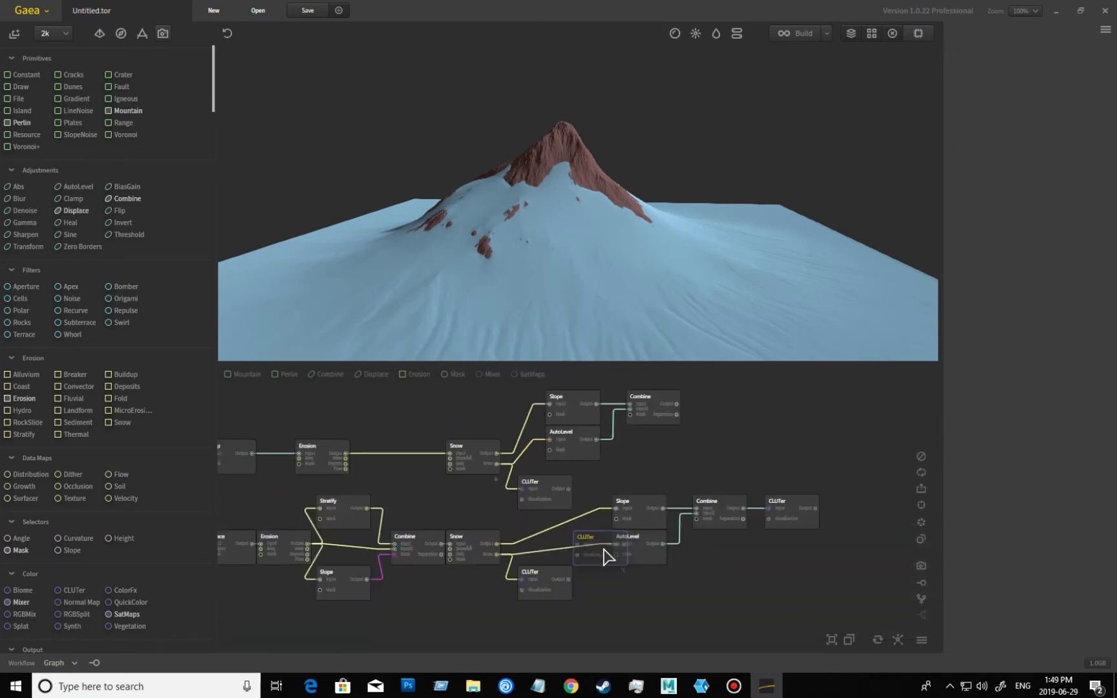
pyautogui.moveTo(605, 556); pyautogui.dragTo(708, 413)
pyautogui.scroll(2, 696, 496)
pyautogui.moveTo(696, 561); pyautogui.dragTo(690, 622, button='middle')
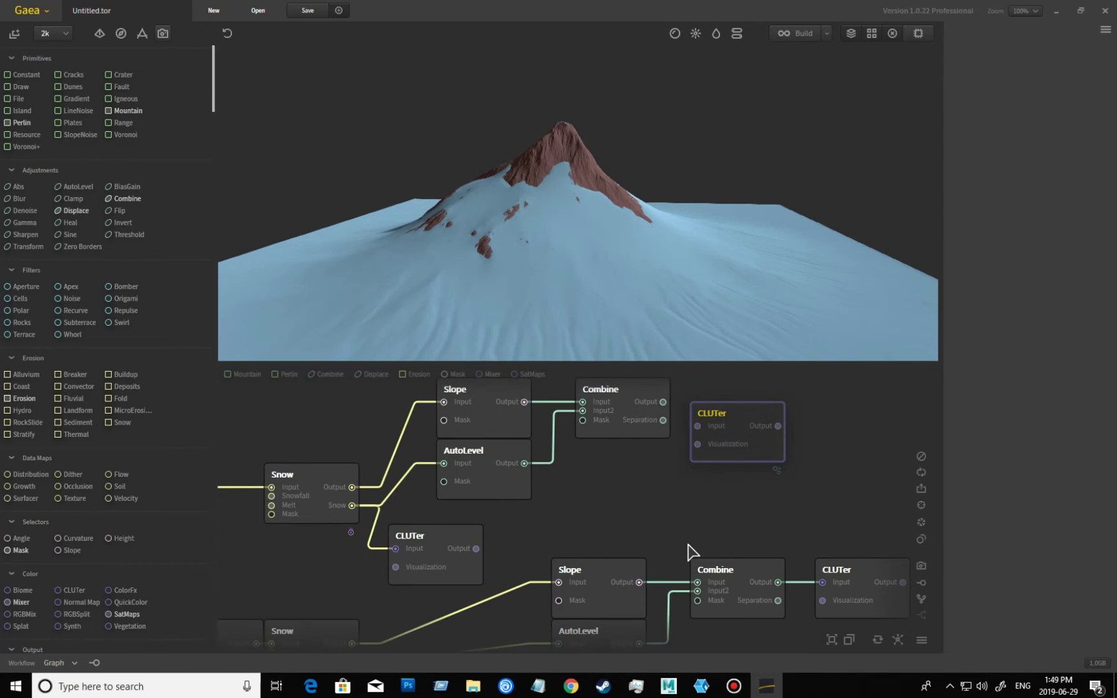
pyautogui.moveTo(662, 409); pyautogui.dragTo(697, 433)
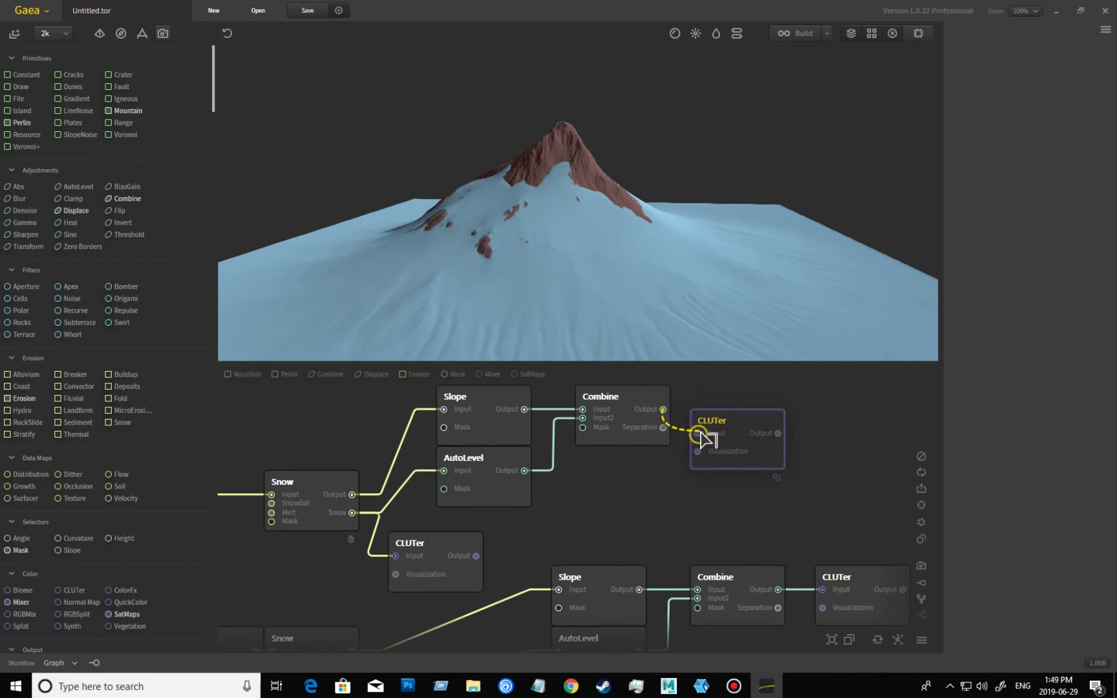
pyautogui.click(738, 467)
pyautogui.moveTo(740, 436); pyautogui.dragTo(741, 412)
pyautogui.moveTo(692, 467)
pyautogui.mouseDown(button='middle')
pyautogui.moveTo(725, 469)
pyautogui.moveTo(706, 463)
pyautogui.moveTo(701, 481)
pyautogui.mouseUp(button='middle')
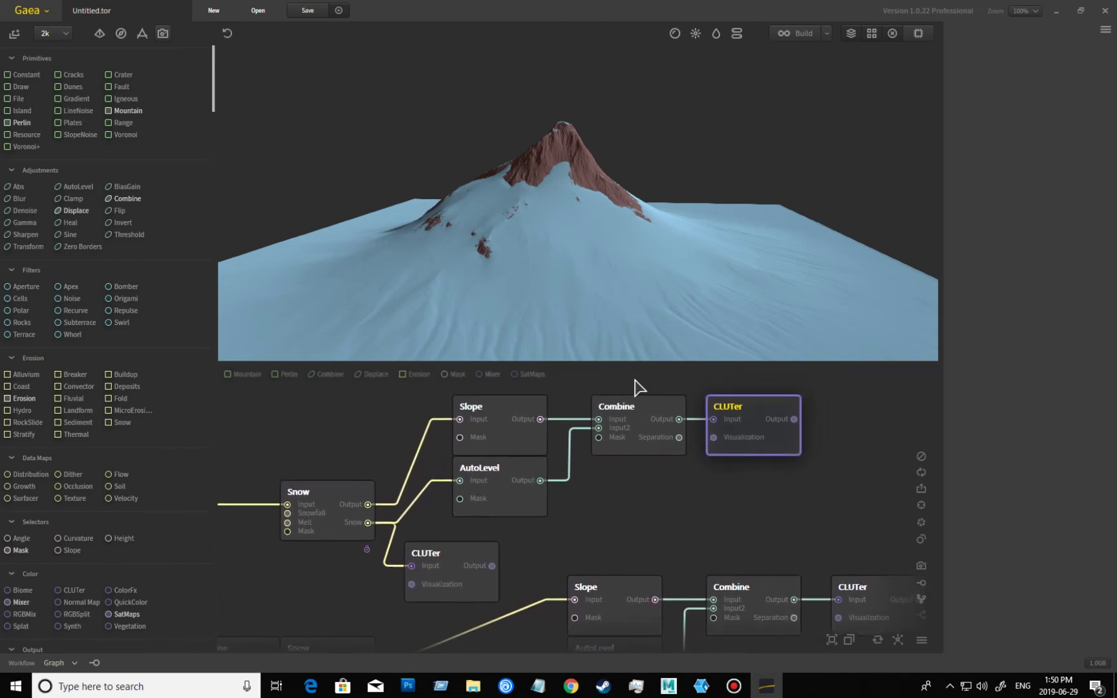
pyautogui.moveTo(498, 287); pyautogui.dragTo(553, 201)
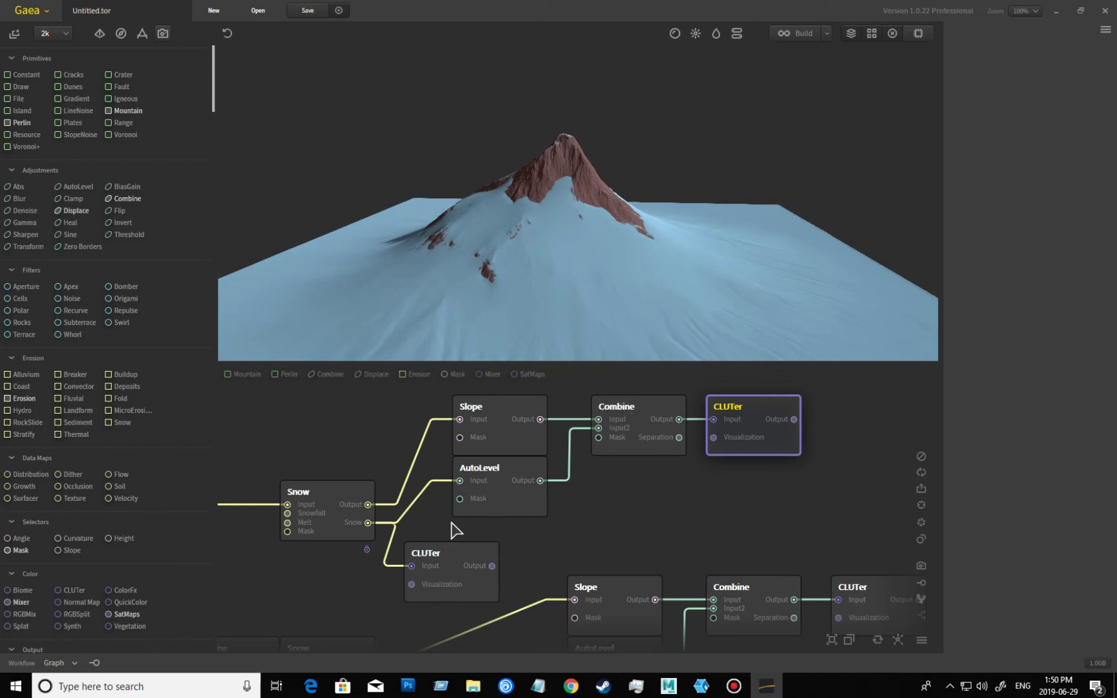
pyautogui.moveTo(330, 570); pyautogui.dragTo(672, 495, button='middle')
# - Preview the Mountain node, the lower Voronoi and the first Combine's blended terrain
pyautogui.scroll(-3, 711, 493)
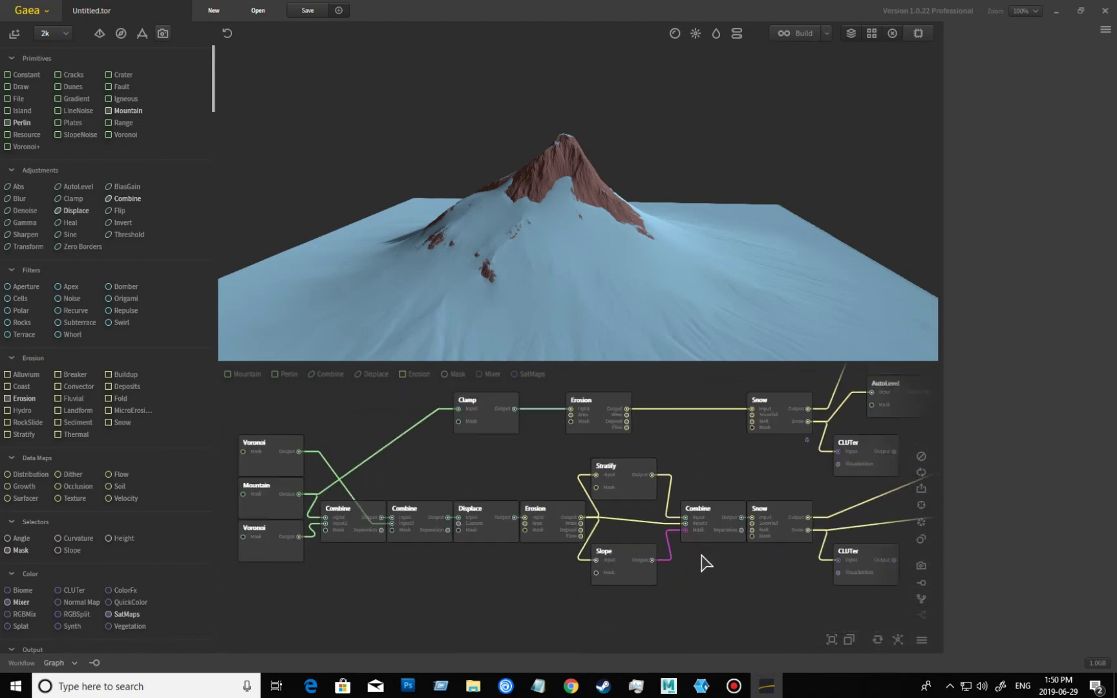
pyautogui.moveTo(705, 561); pyautogui.dragTo(712, 560, button='middle')
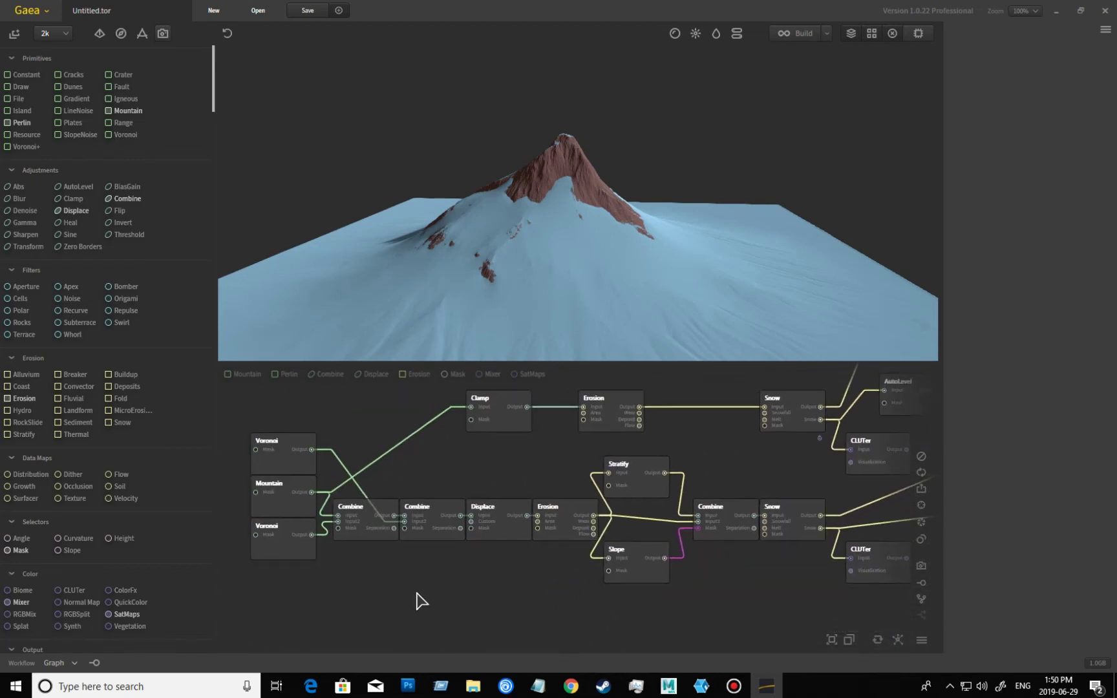
pyautogui.click(289, 499)
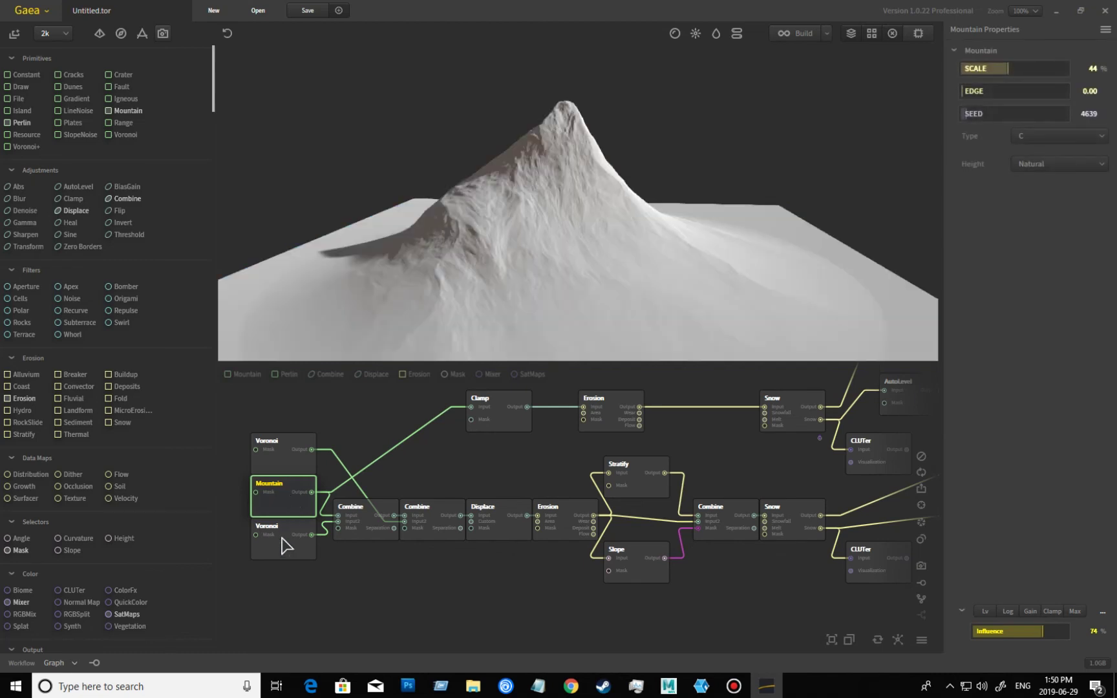
pyautogui.click(283, 540)
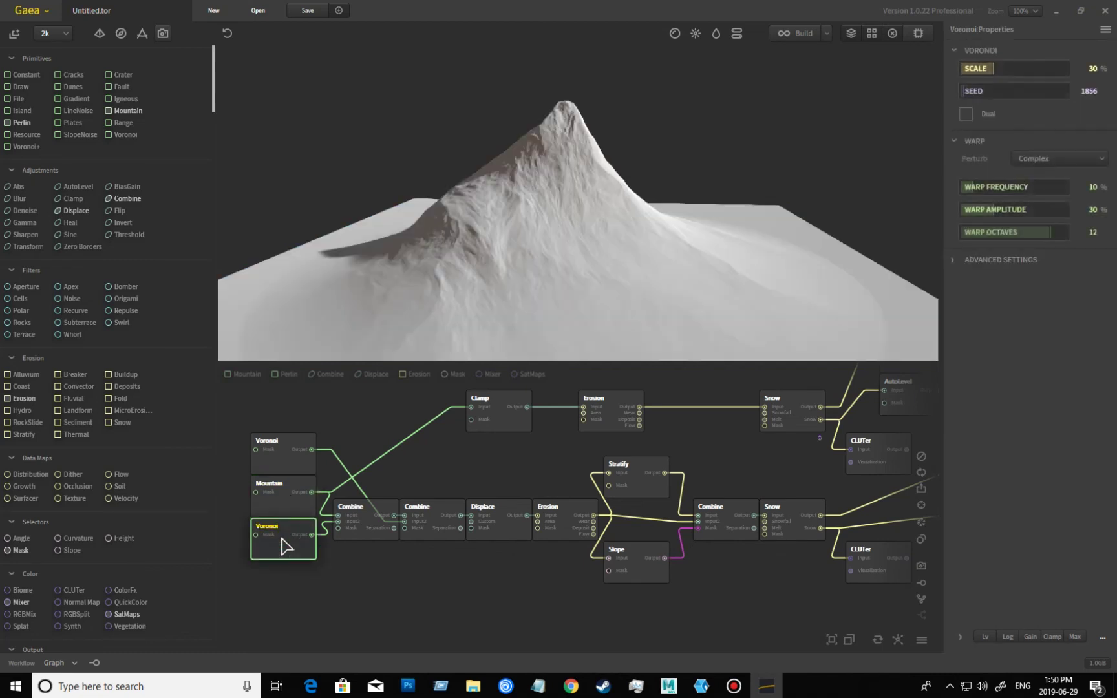
pyautogui.click(370, 526)
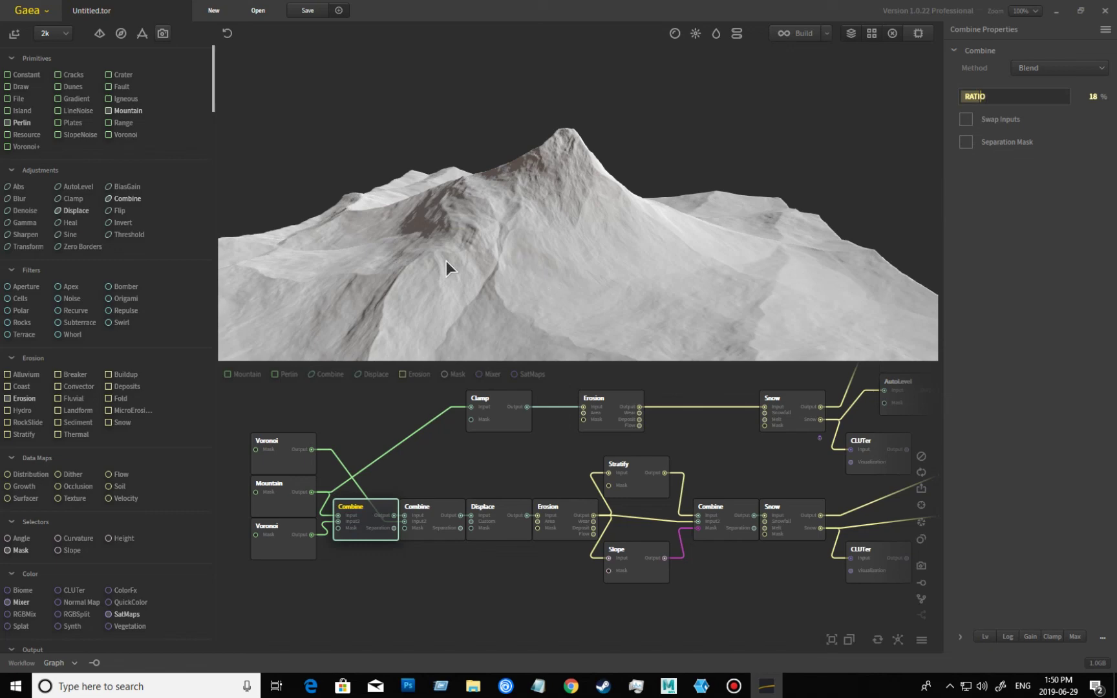
# - Inspect the upper Voronoi, second Combine, Displace and Erosion outputs, orbiting to view the ridges
pyautogui.click(271, 450)
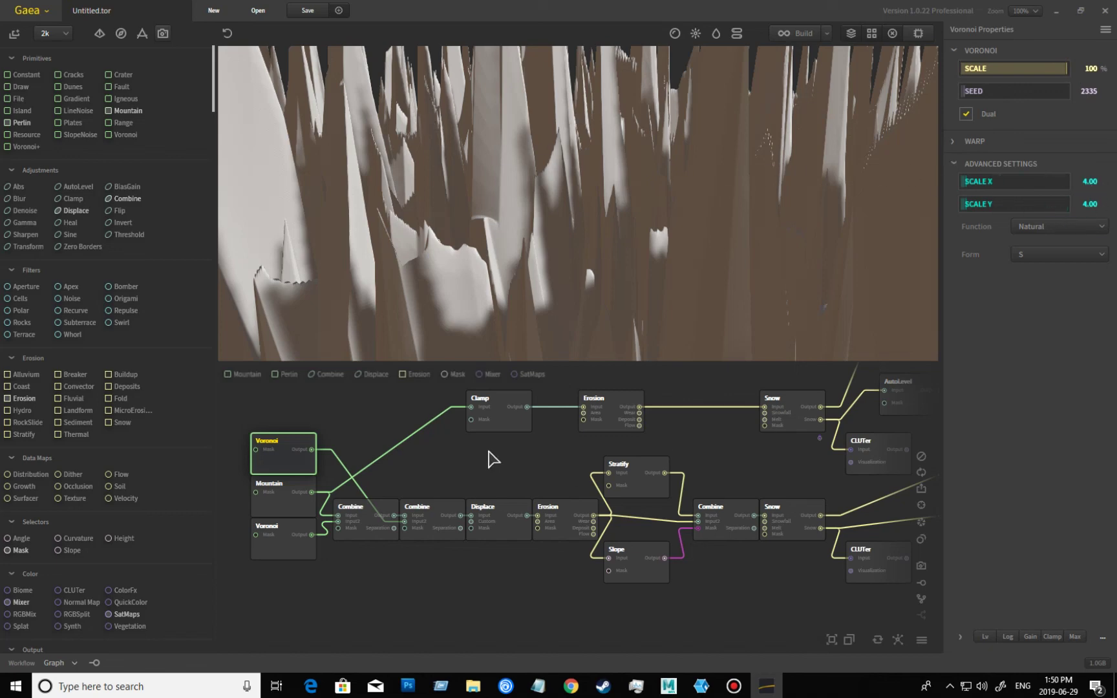
pyautogui.click(439, 510)
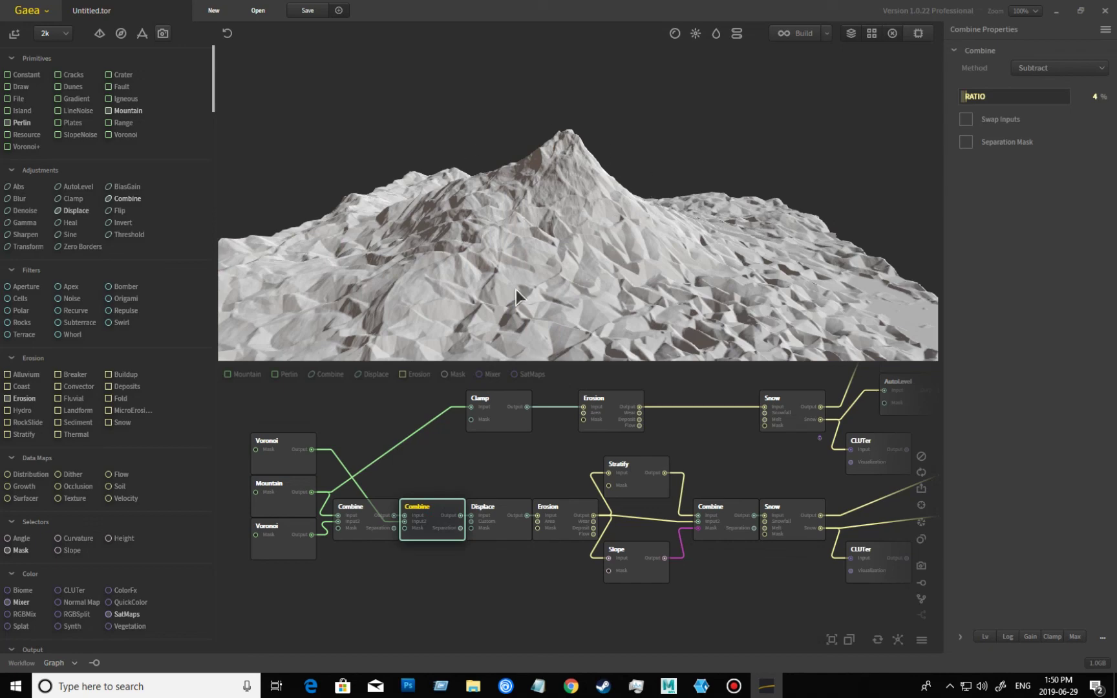
pyautogui.click(536, 525)
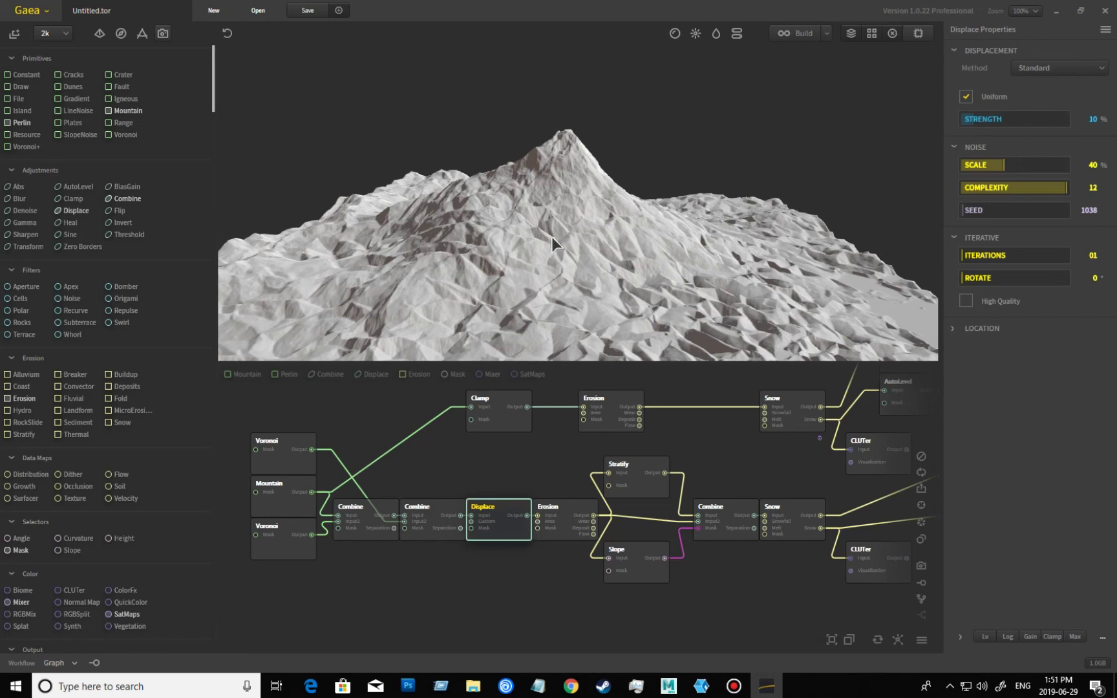
pyautogui.click(561, 517)
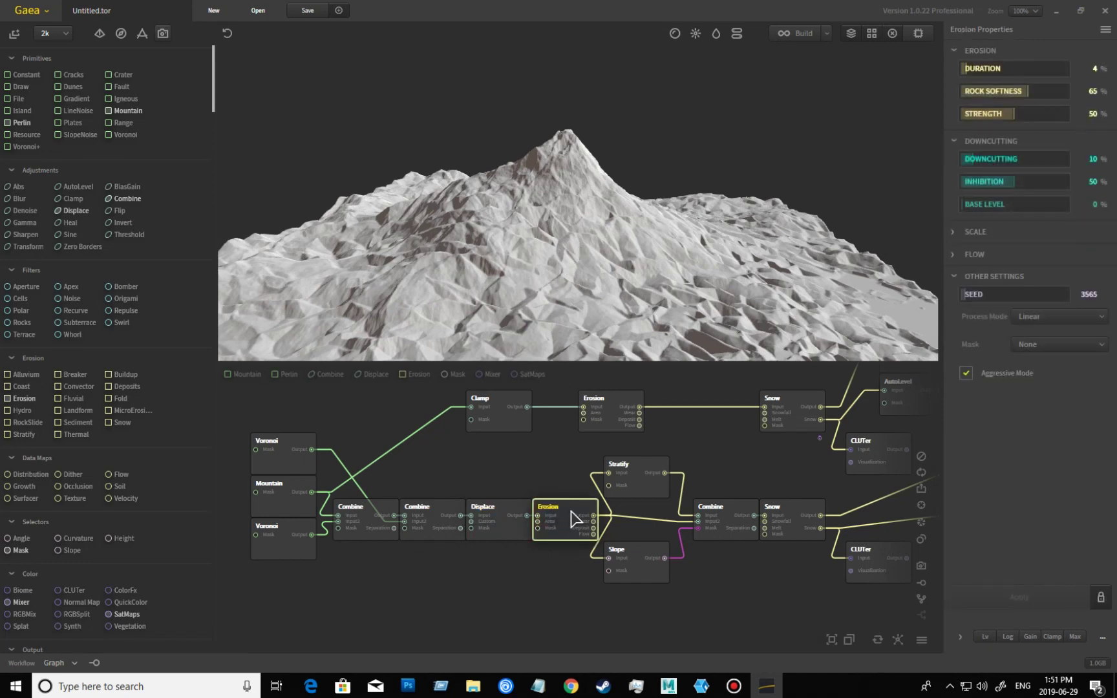
pyautogui.moveTo(564, 303); pyautogui.dragTo(550, 315)
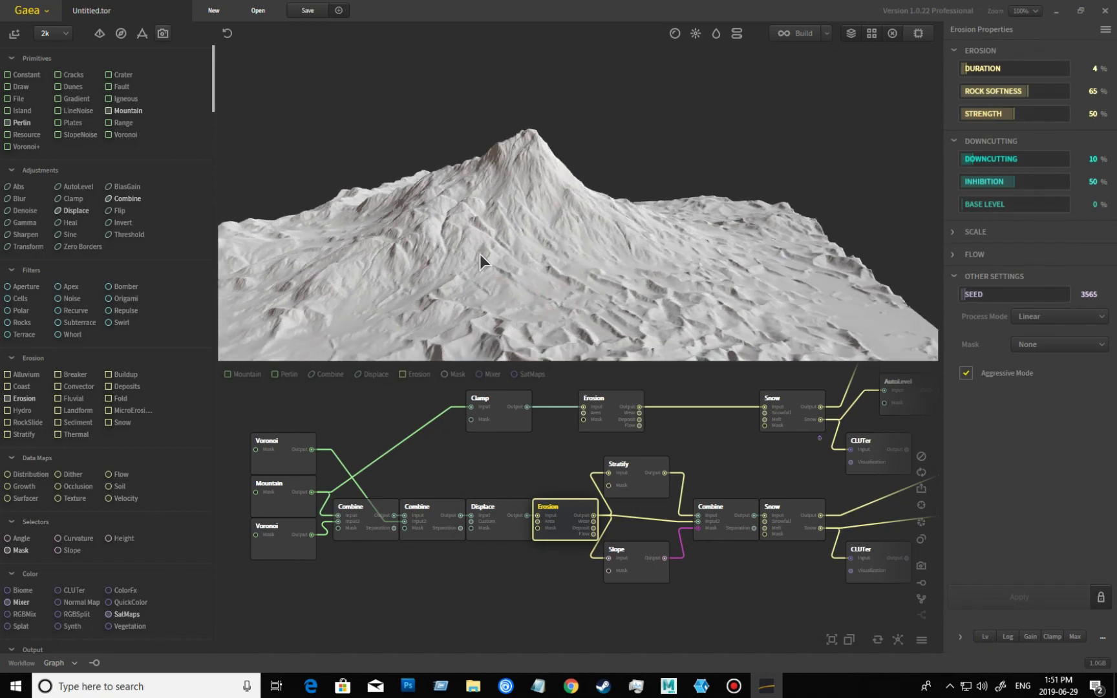
pyautogui.scroll(2, 480, 254)
pyautogui.scroll(-2, 465, 261)
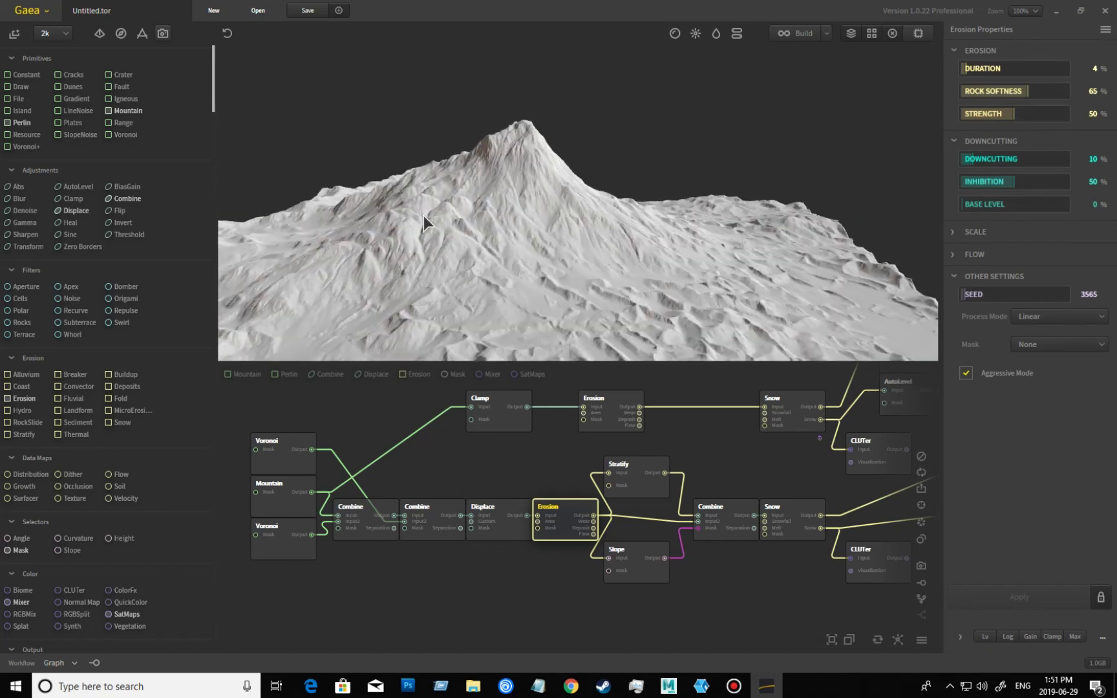
pyautogui.moveTo(524, 255); pyautogui.dragTo(478, 209)
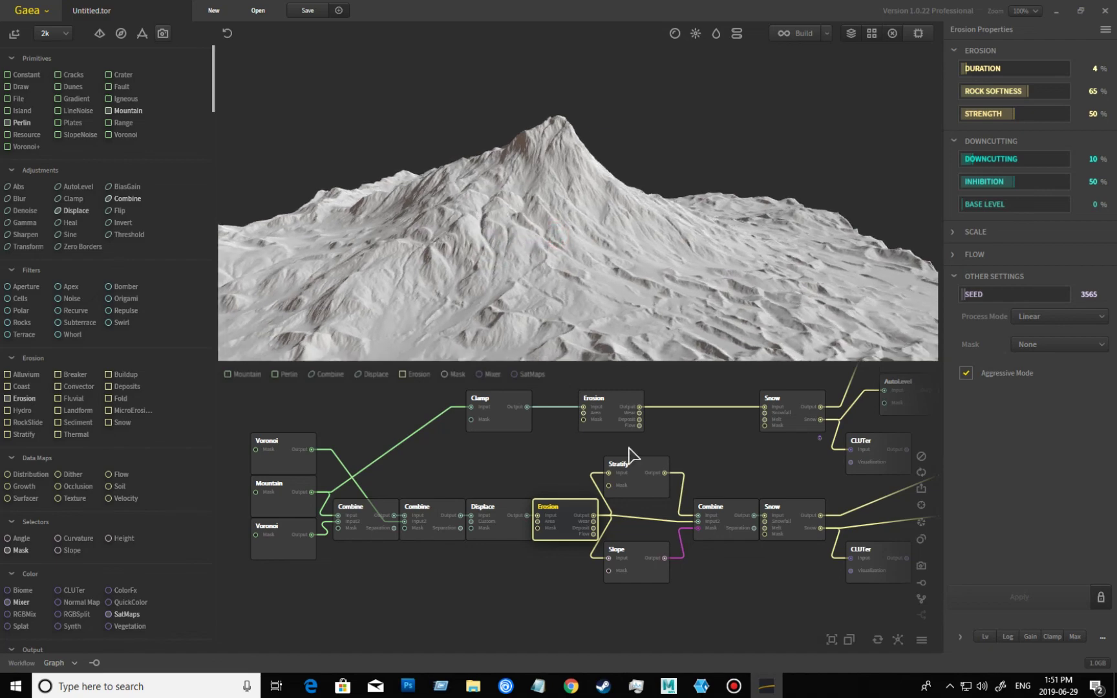
# - Preview Stratify, the Stratify-Slope Combine, Snow and the lower CLUTer, ending with Snow selected
pyautogui.click(646, 490)
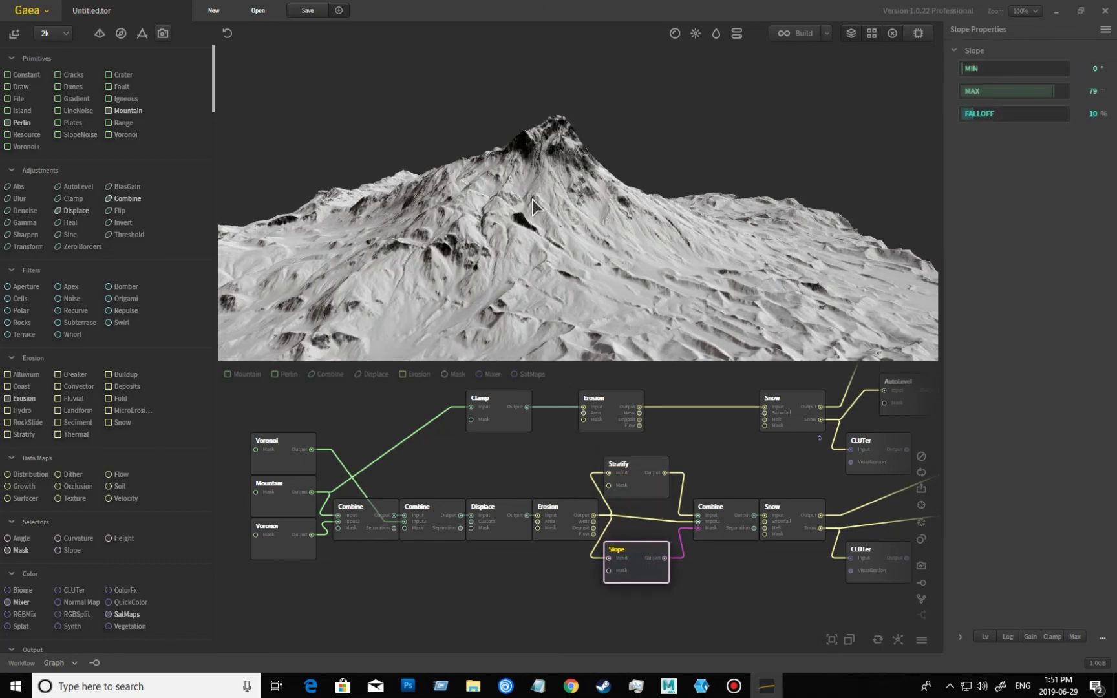
pyautogui.click(722, 514)
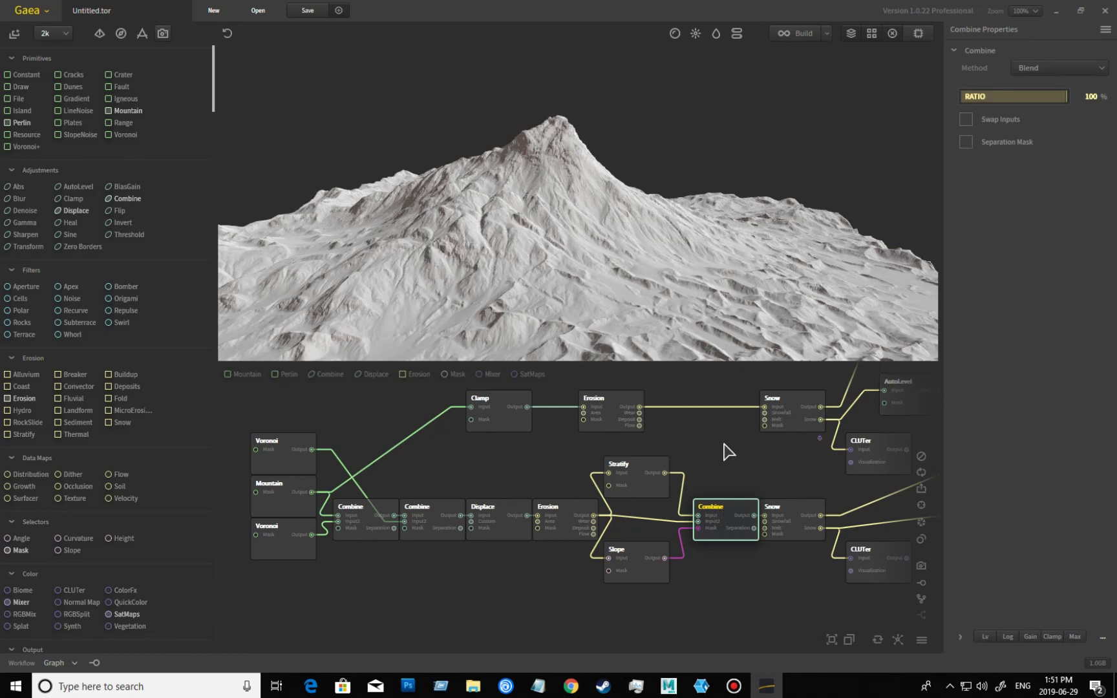
pyautogui.moveTo(727, 448); pyautogui.dragTo(630, 477, button='middle')
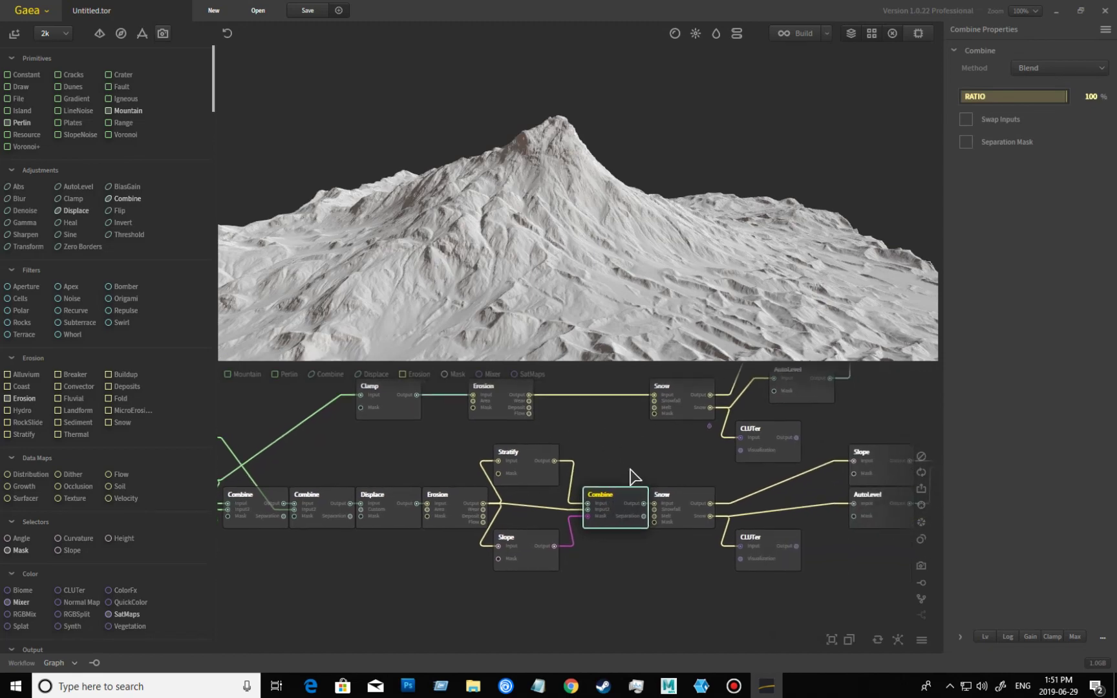
pyautogui.click(682, 502)
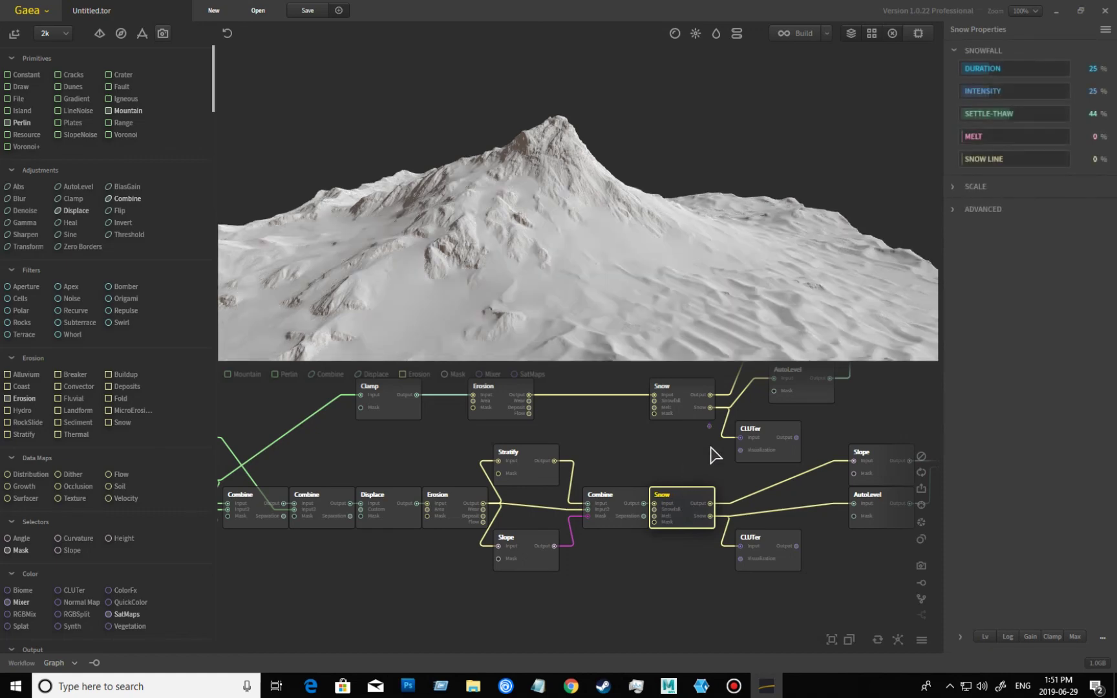
pyautogui.moveTo(706, 482); pyautogui.dragTo(557, 453, button='middle')
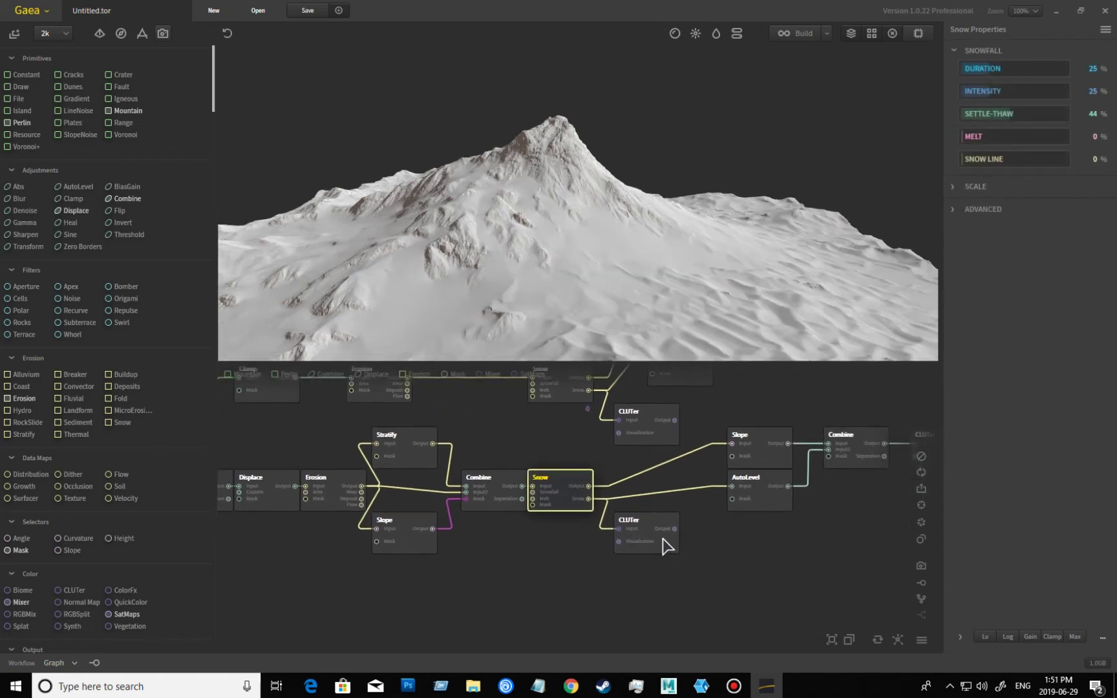
pyautogui.click(662, 543)
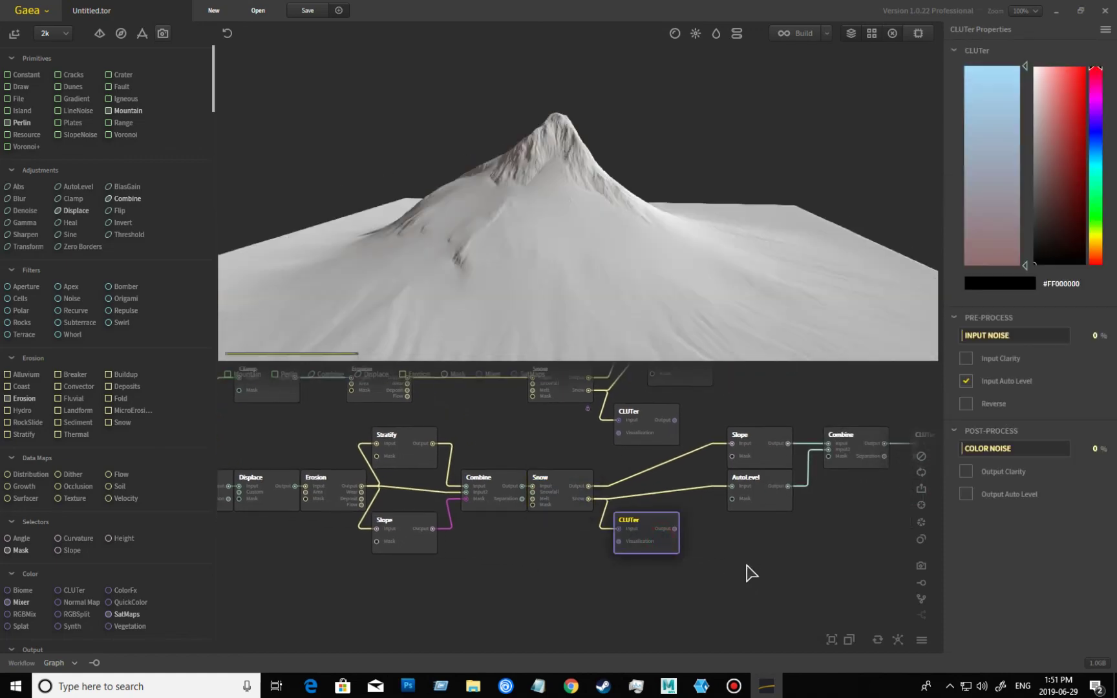
pyautogui.click(560, 489)
# - Mark the Snow node for export and preview the lower CLUTer's blue-and-red mountain
pyautogui.rightClick(560, 490)
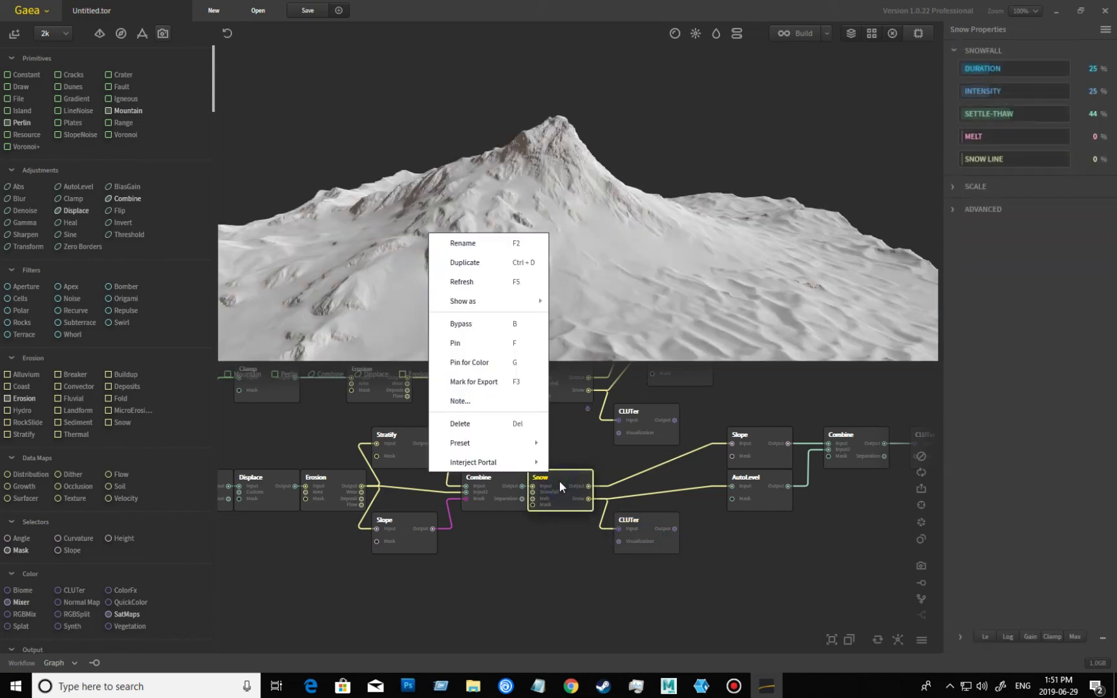
pyautogui.click(486, 359)
pyautogui.click(728, 583)
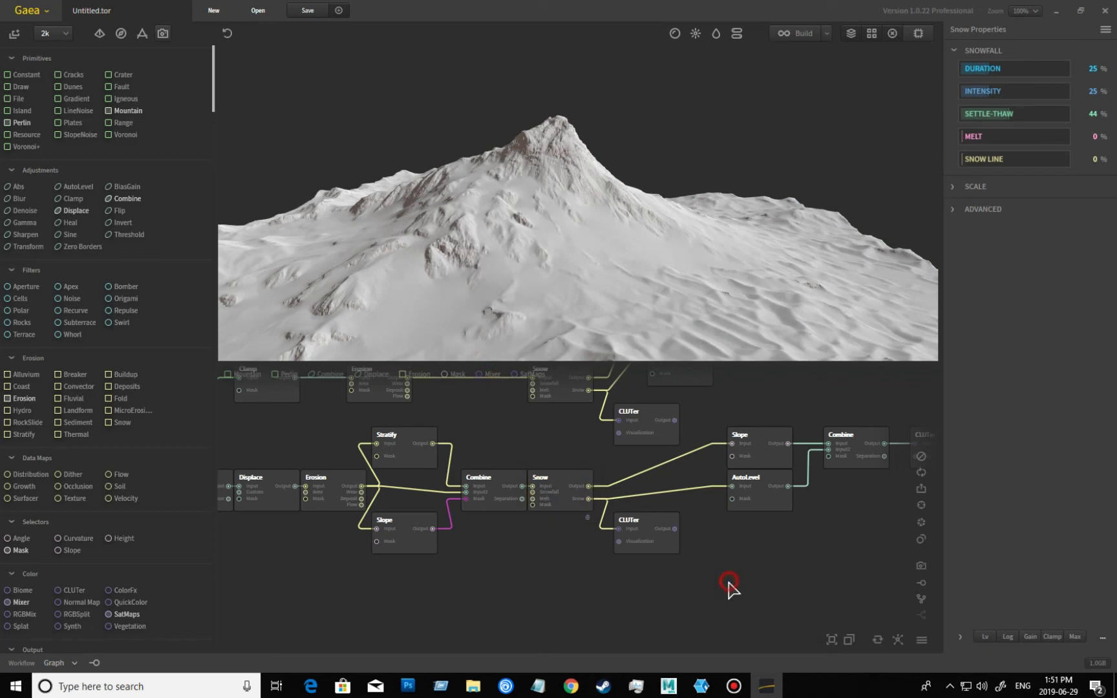
pyautogui.click(650, 539)
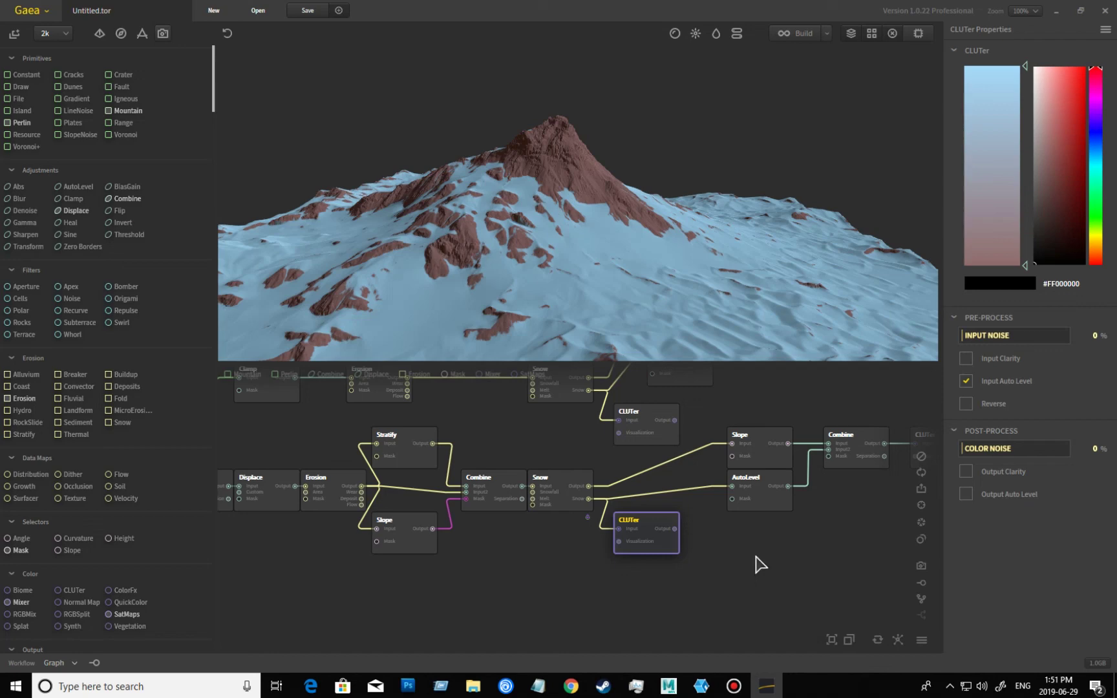
pyautogui.moveTo(745, 540); pyautogui.dragTo(704, 566, button='middle')
pyautogui.scroll(4, 704, 567)
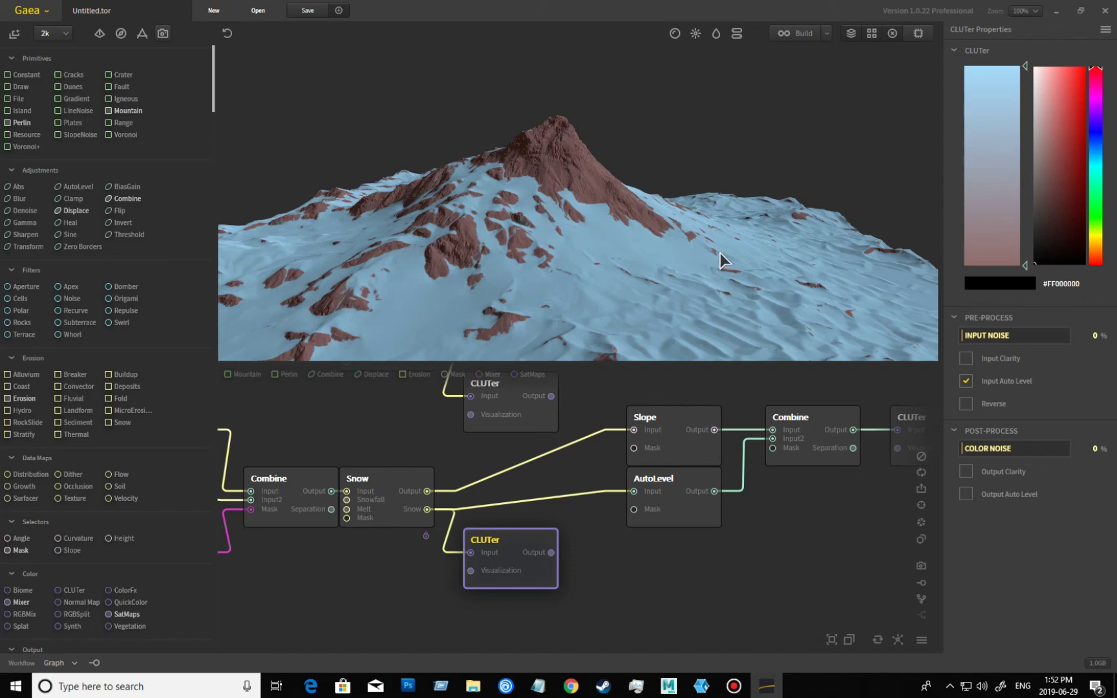
# - Preview the Slope mask, its Max Combine with AutoLevel, and the final CLUTer's coloured mountain
pyautogui.click(688, 448)
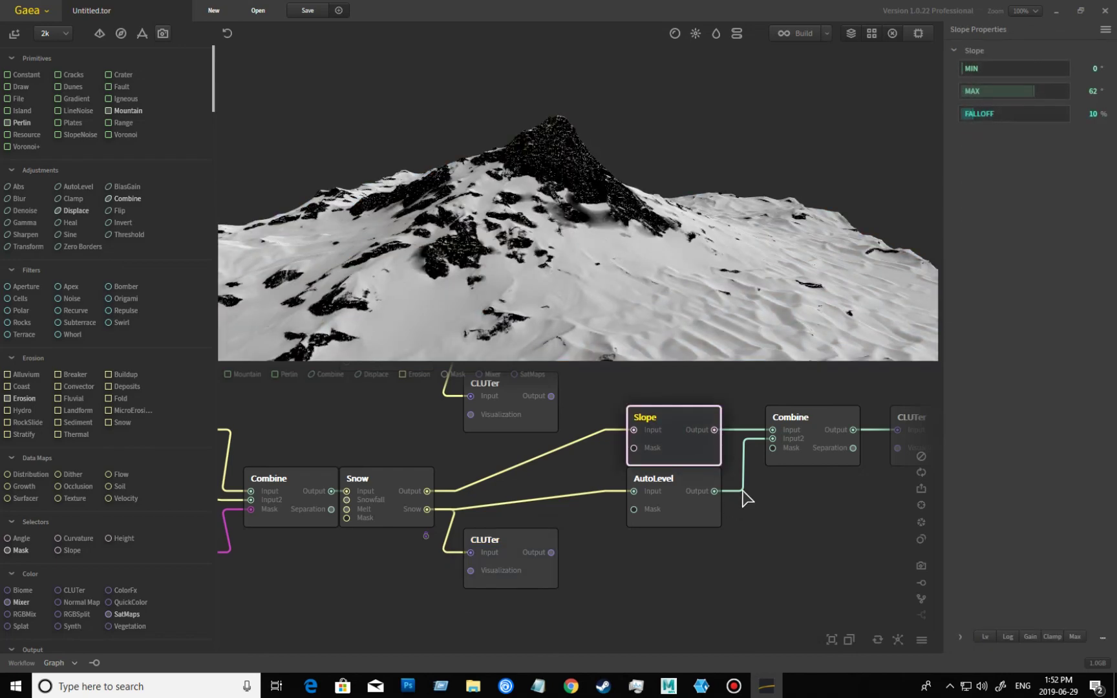
pyautogui.moveTo(791, 506); pyautogui.dragTo(724, 499)
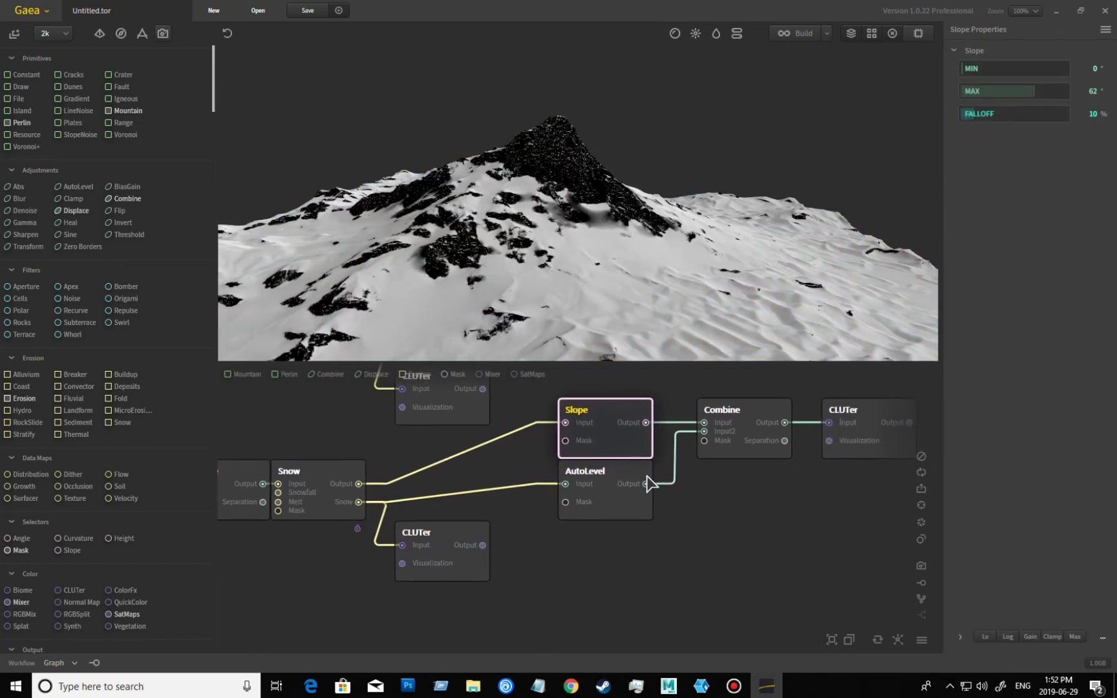
pyautogui.click(757, 448)
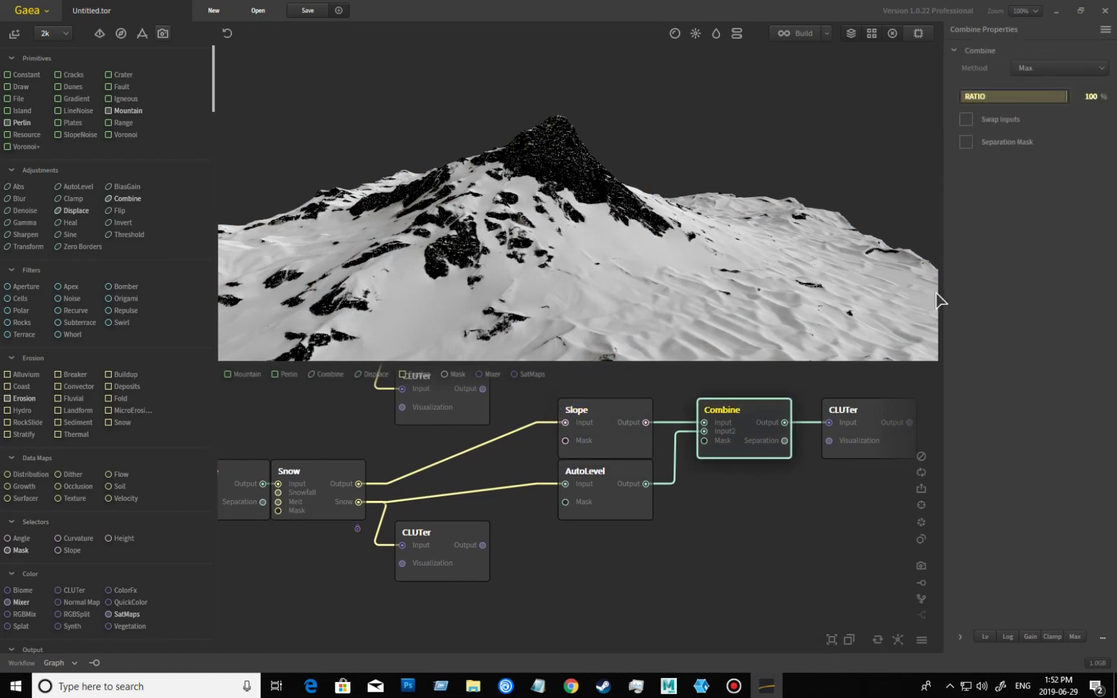
pyautogui.click(863, 416)
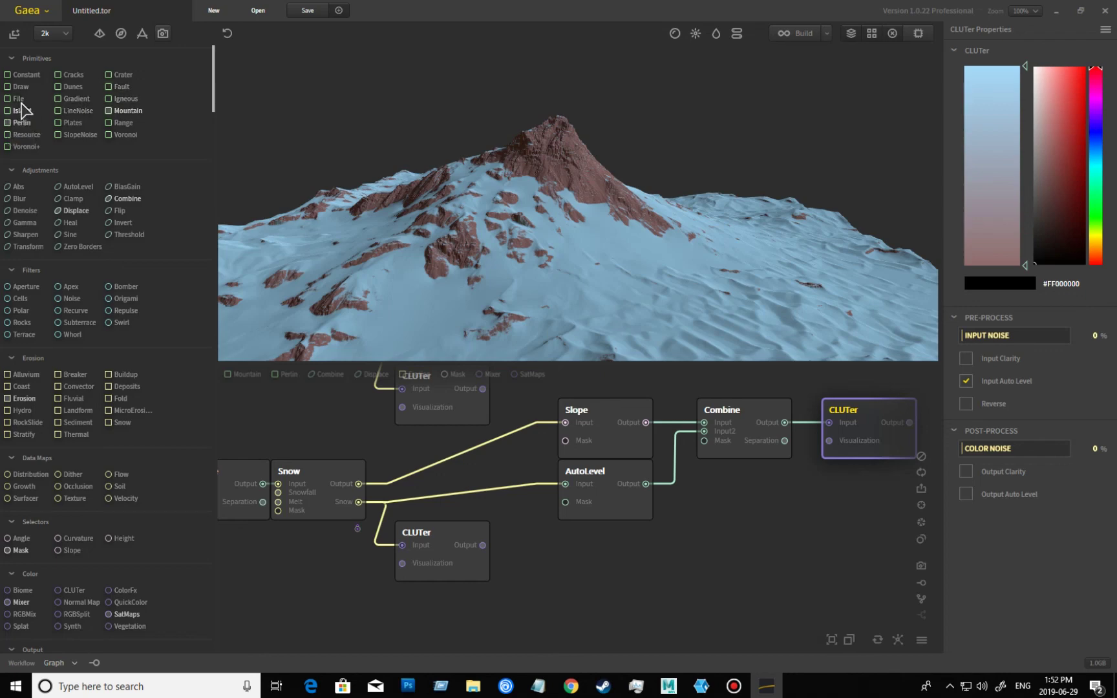
# - Drag a File node from Primitives and place it below the Combine and CLUTer nodes
pyautogui.moveTo(18, 100); pyautogui.dragTo(715, 529)
pyautogui.moveTo(806, 572); pyautogui.dragTo(780, 572)
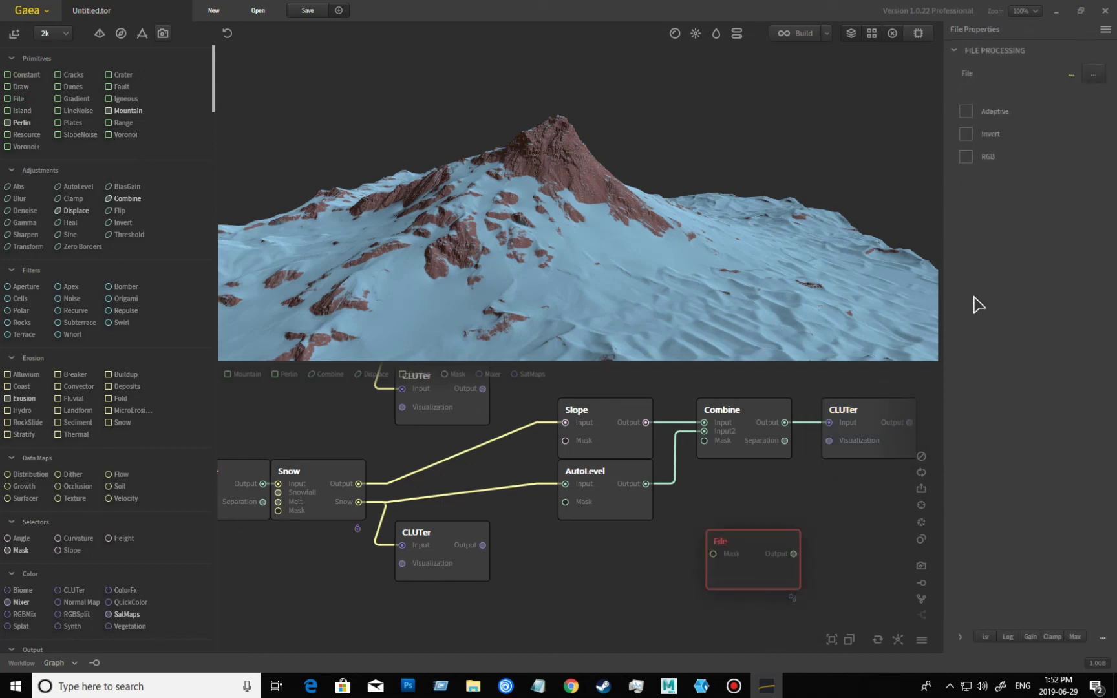